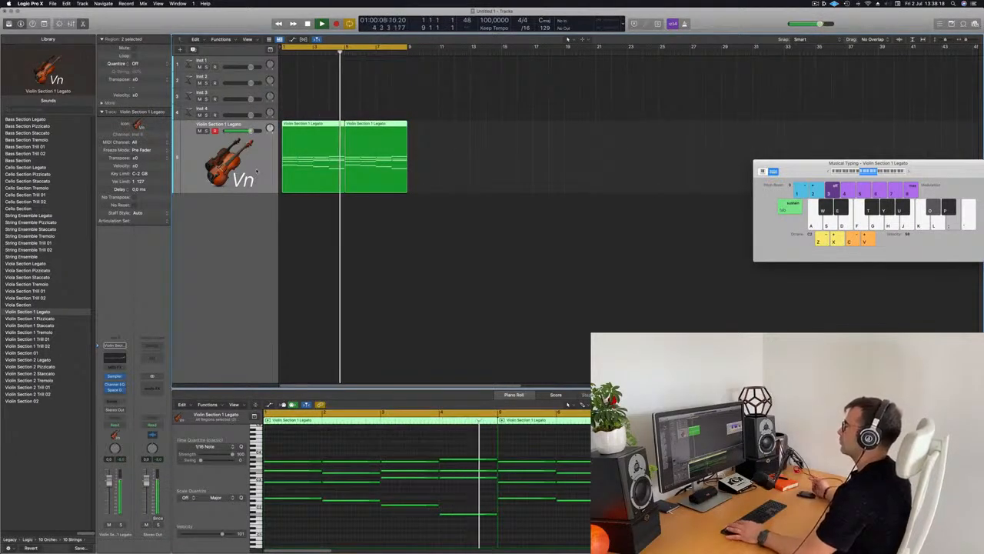
# Stop playback and add a send to Bus 1 on the Violin Section 1 Legato track
pyautogui.press('space')
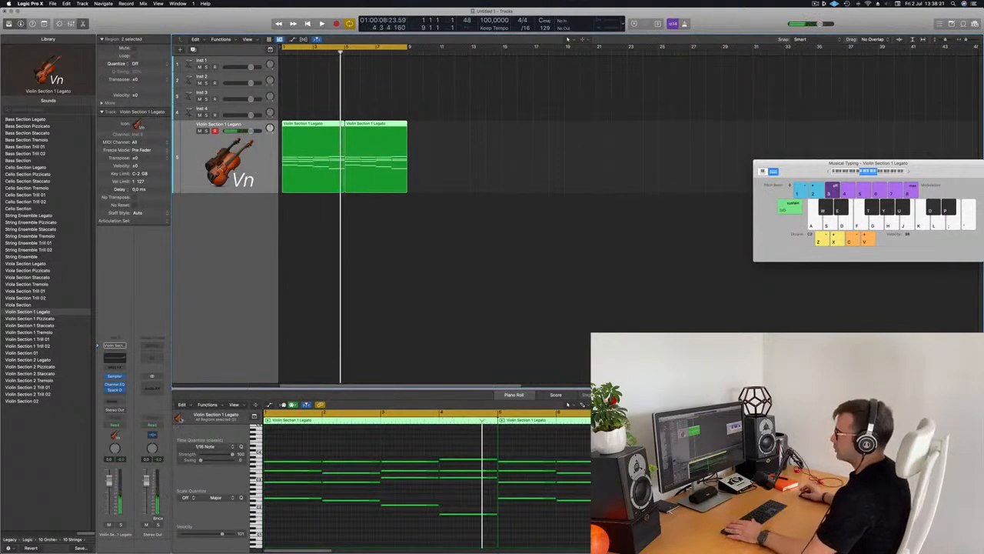
pyautogui.click(110, 400)
pyautogui.moveTo(114, 413)
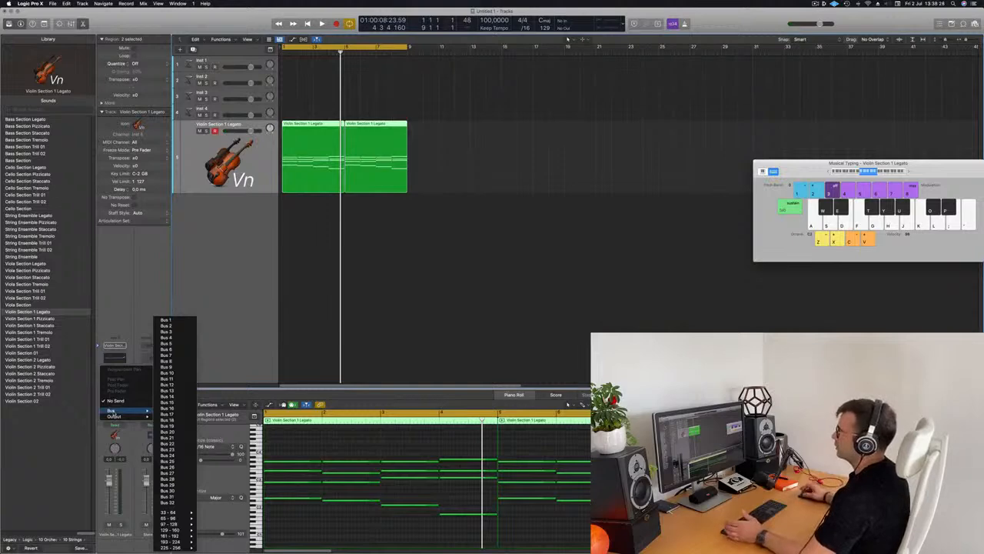
pyautogui.click(165, 320)
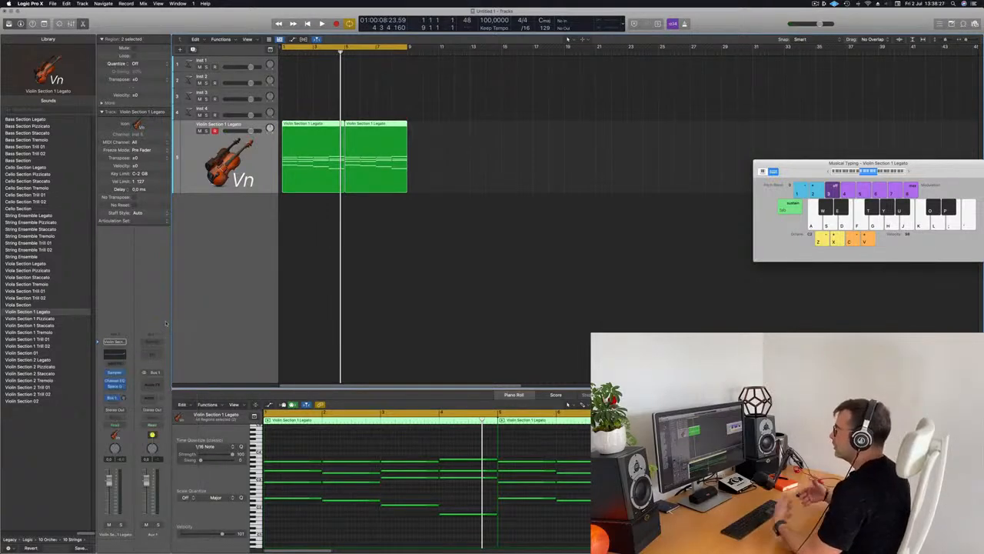
# Insert a stereo SilverVerb on Aux 1, load the grandiose preset, and move its window clear of the first region
pyautogui.click(154, 379)
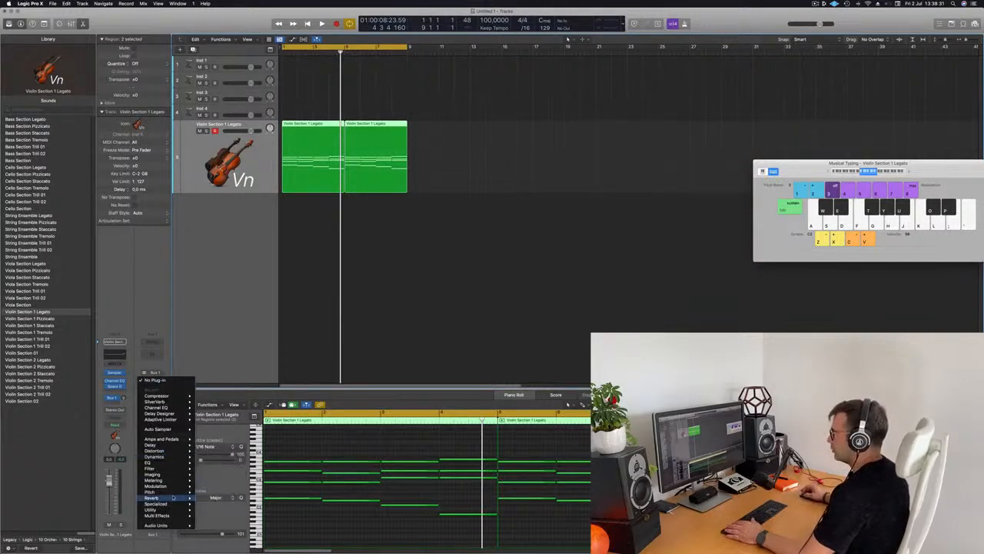
pyautogui.moveTo(173, 498)
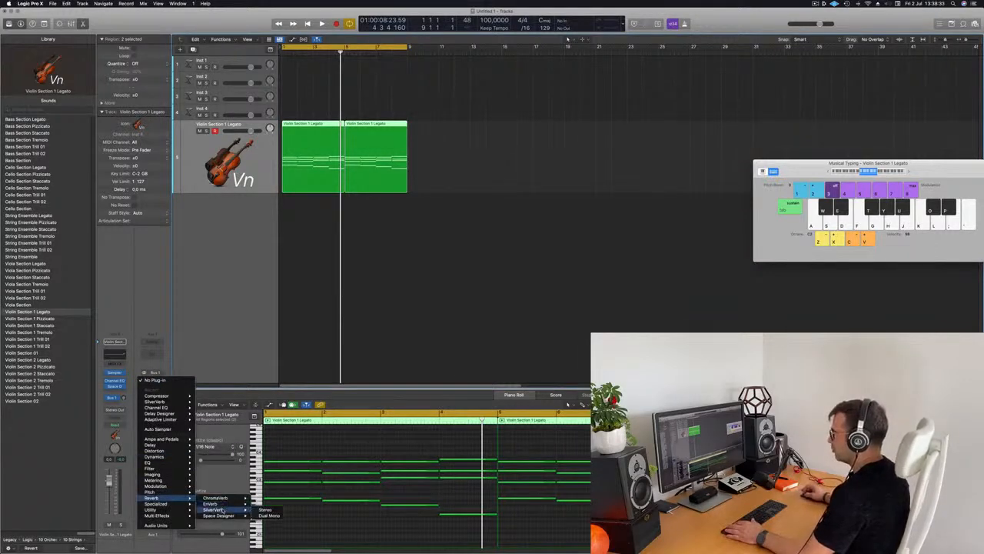
pyautogui.click(264, 509)
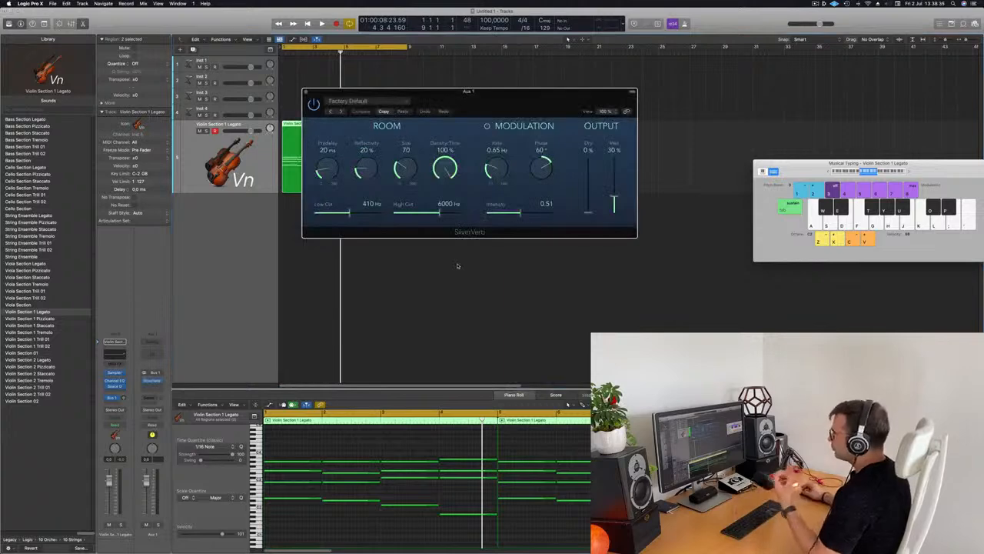
pyautogui.click(362, 101)
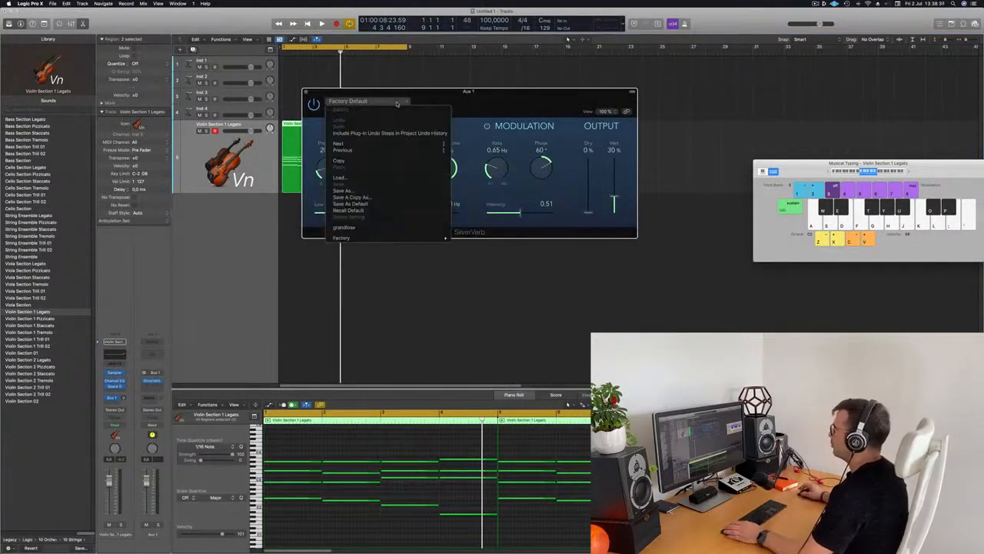
pyautogui.click(352, 228)
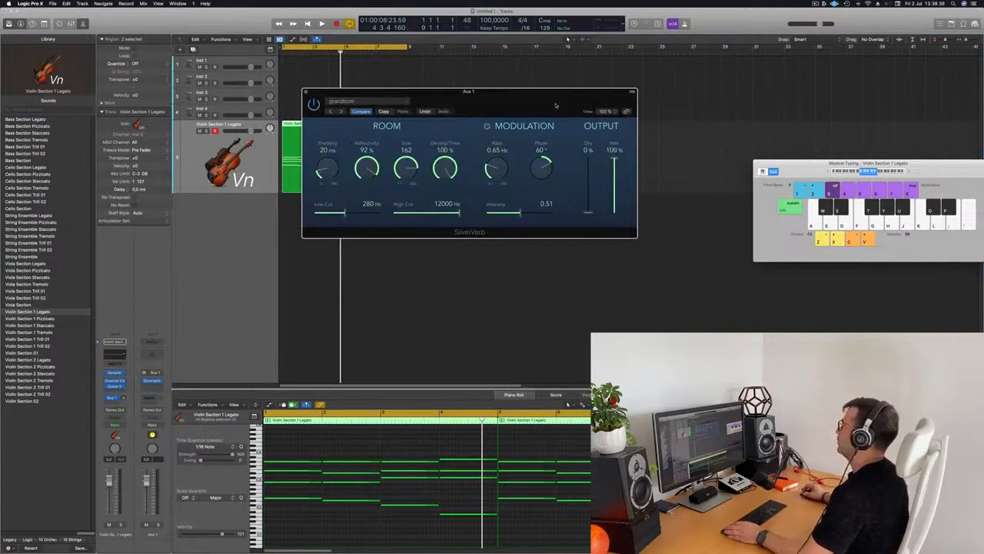
pyautogui.moveTo(556, 105); pyautogui.dragTo(655, 87)
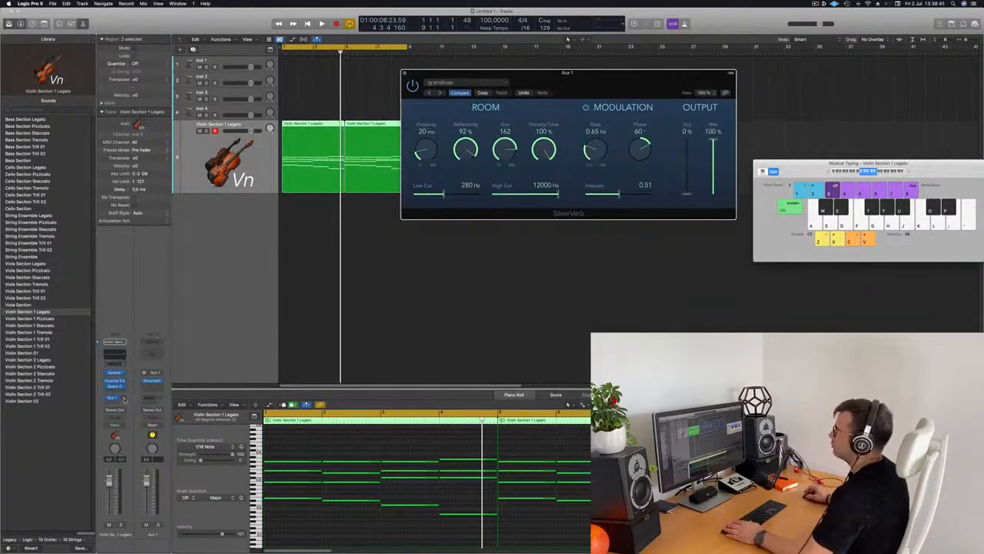
# Play the violin regions from the start and adjust the Bus 1 reverb send level by ear
pyautogui.press('Return')
pyautogui.press('space')
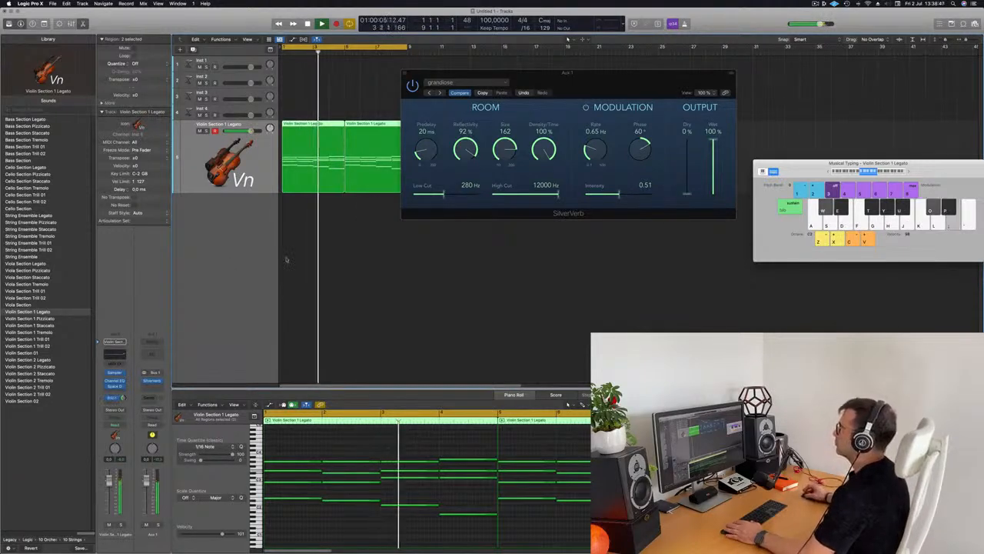
pyautogui.click(598, 74)
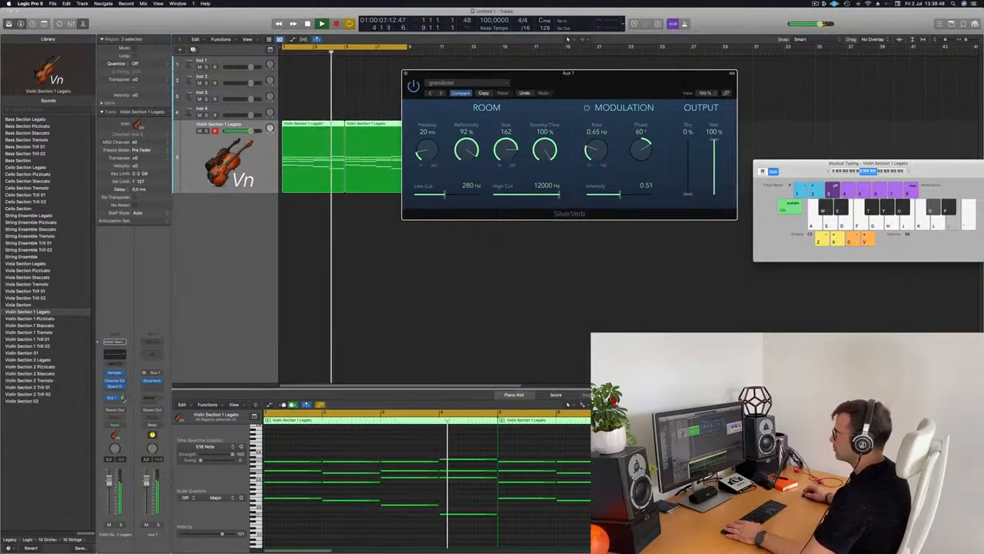
pyautogui.click(114, 403)
pyautogui.press('space')
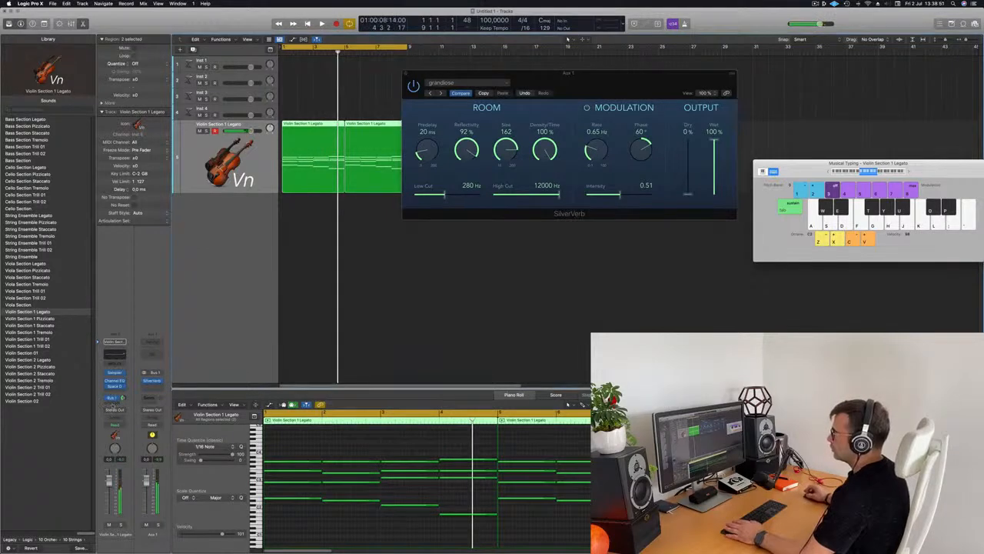
# Add a second send on the violin track, routed to Bus 2
pyautogui.click(113, 397)
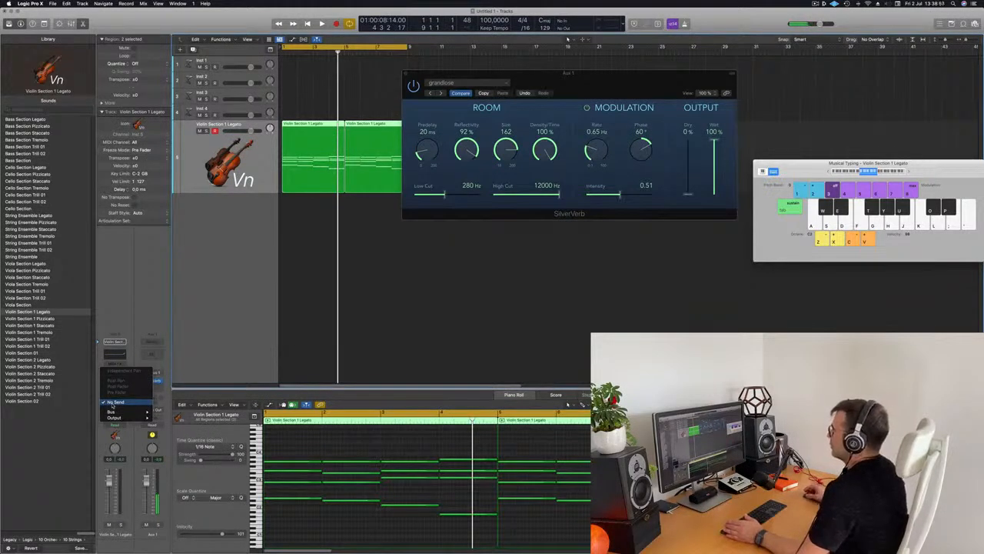
pyautogui.moveTo(111, 413)
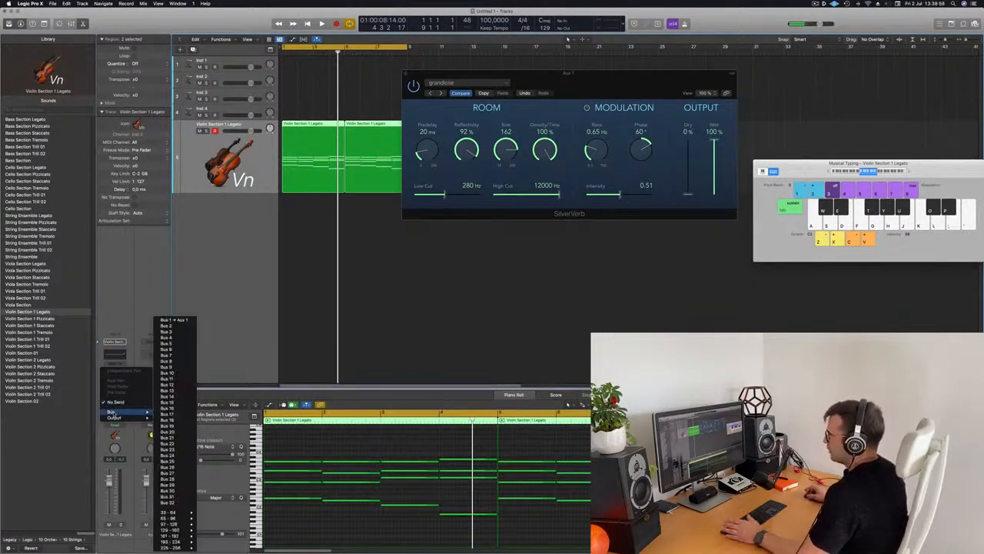
pyautogui.click(166, 326)
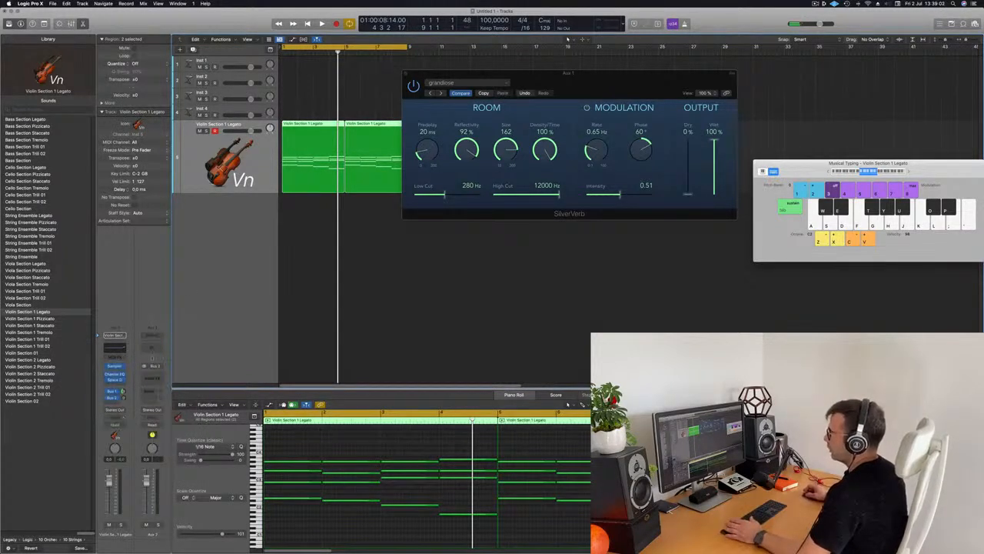
# Insert a stereo Tape Delay on Aux 2 with its wet output at 100%
pyautogui.click(150, 378)
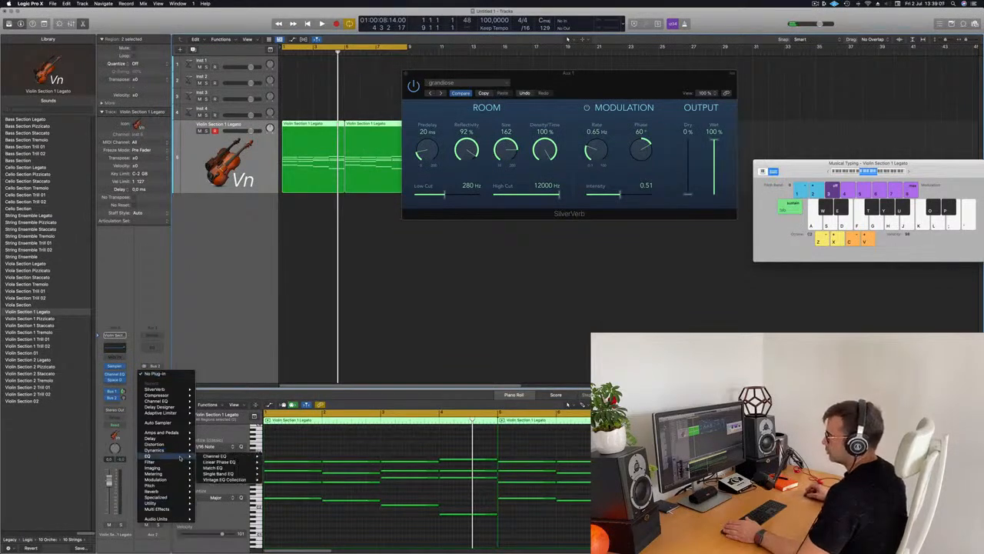
pyautogui.moveTo(165, 438)
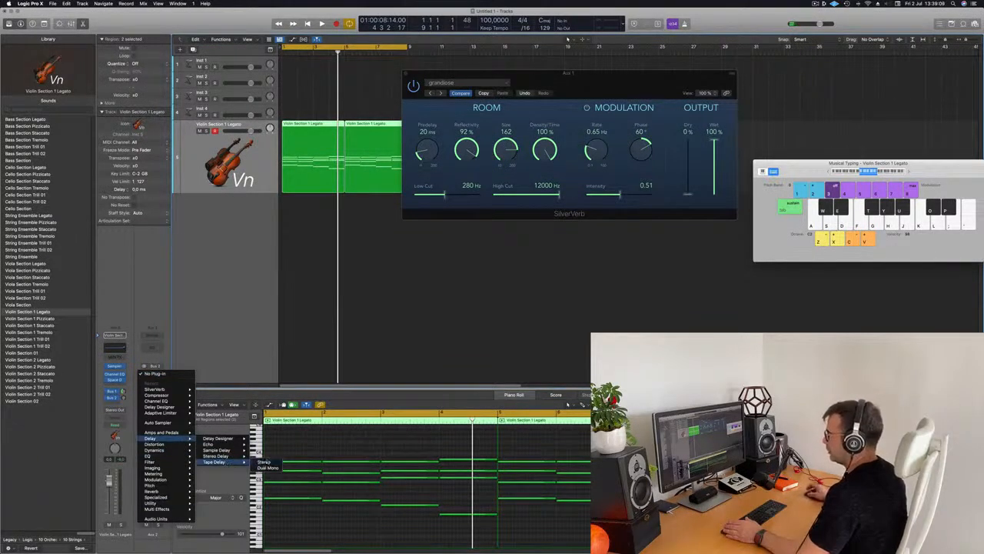
pyautogui.click(264, 462)
pyautogui.moveTo(429, 95); pyautogui.dragTo(640, 93)
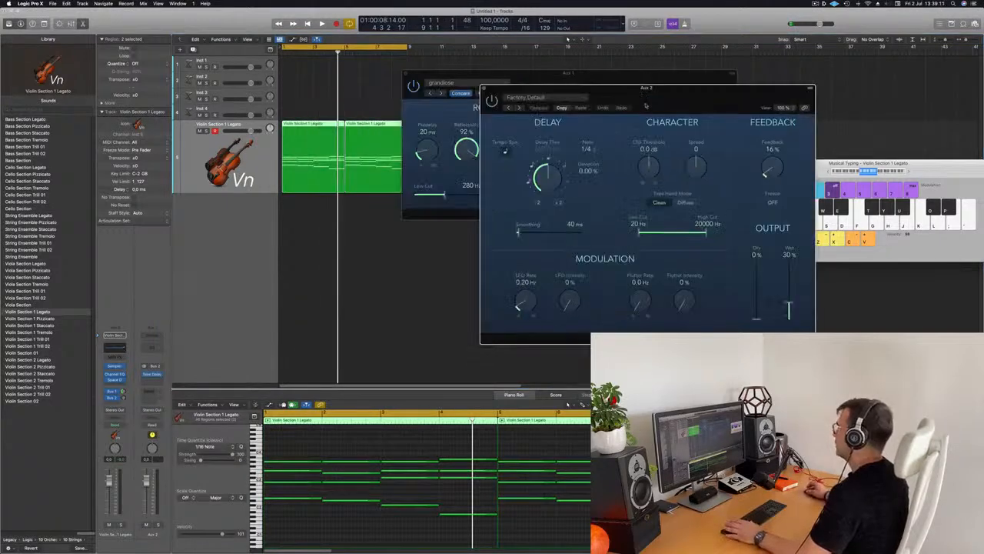
pyautogui.moveTo(724, 92); pyautogui.dragTo(745, 87)
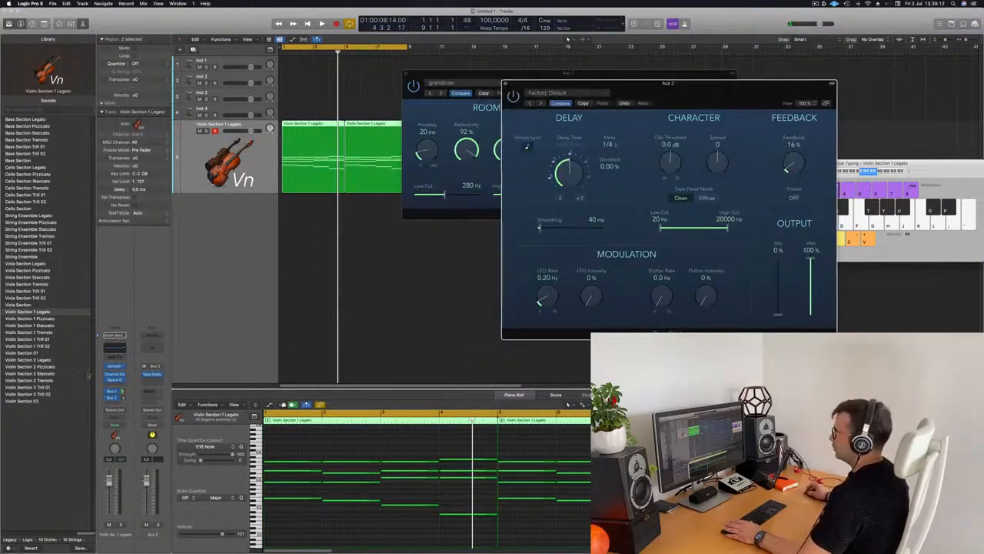
# Play the violin loop to hear the reverb and delay sends, moving both plug-in windows clear of the regions
pyautogui.press('space')
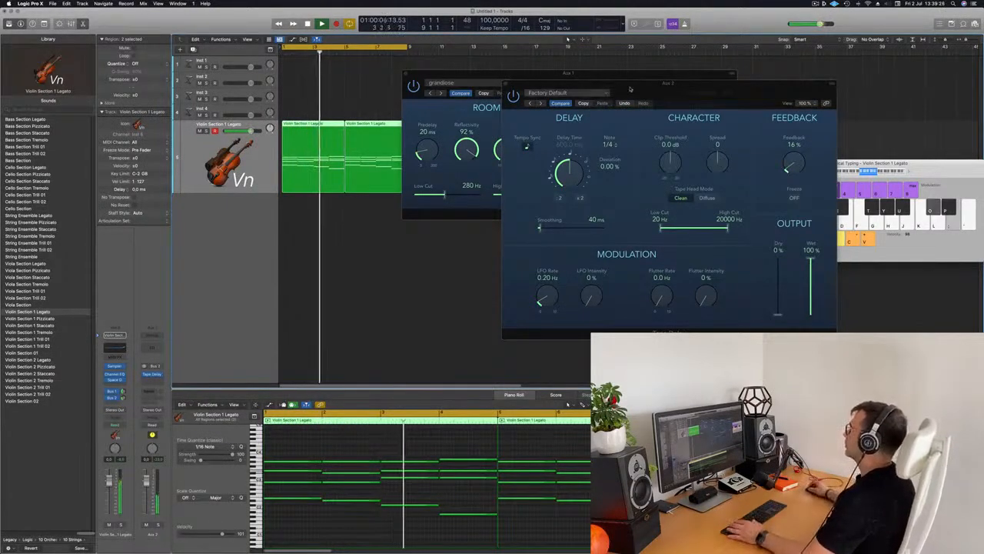
pyautogui.moveTo(631, 90); pyautogui.dragTo(682, 96)
pyautogui.moveTo(595, 81); pyautogui.dragTo(701, 179)
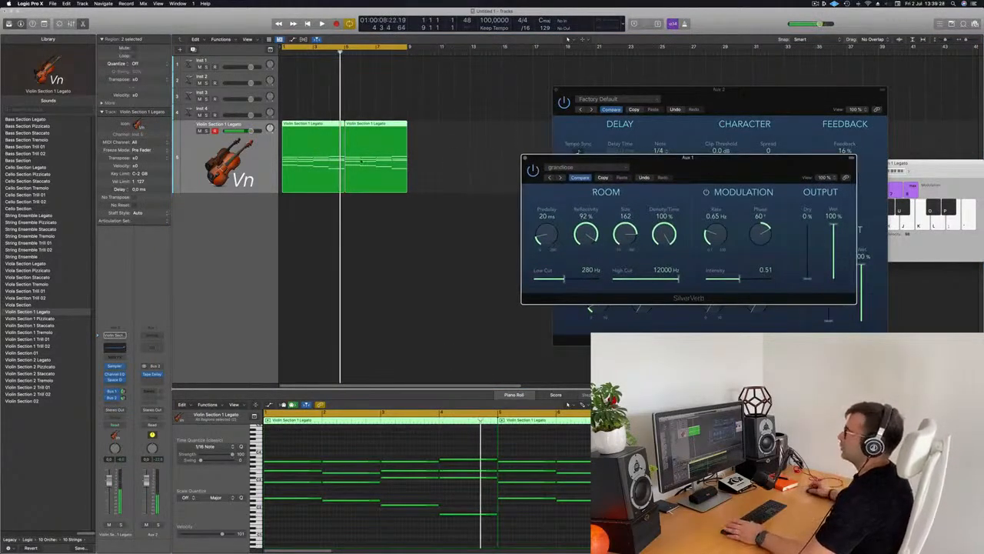
pyautogui.click(167, 156)
pyautogui.moveTo(692, 159); pyautogui.dragTo(690, 160)
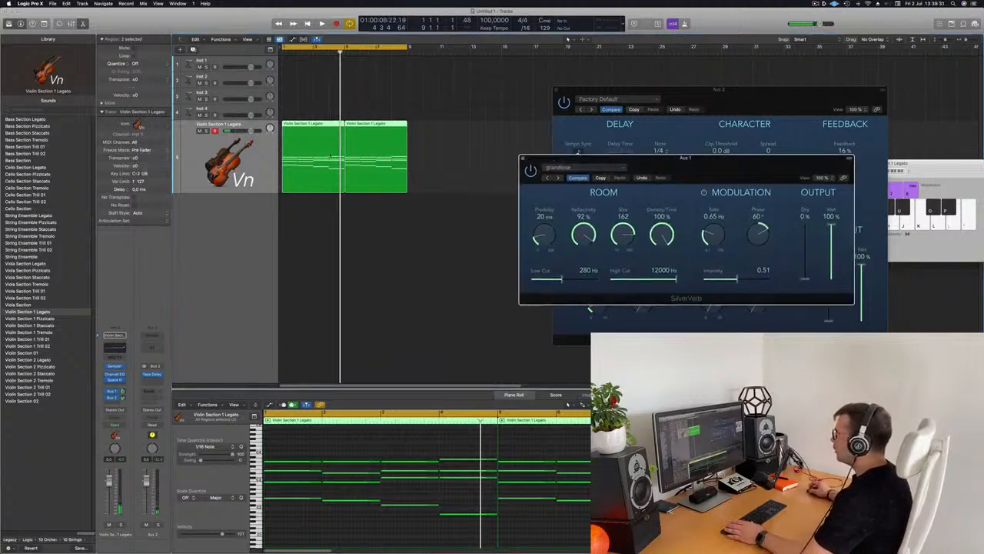
pyautogui.click(250, 161)
pyautogui.press('space')
# Duplicate the Violin Section 1 Legato track and copy both of its regions onto the new track
pyautogui.scroll(-4, 251, 162)
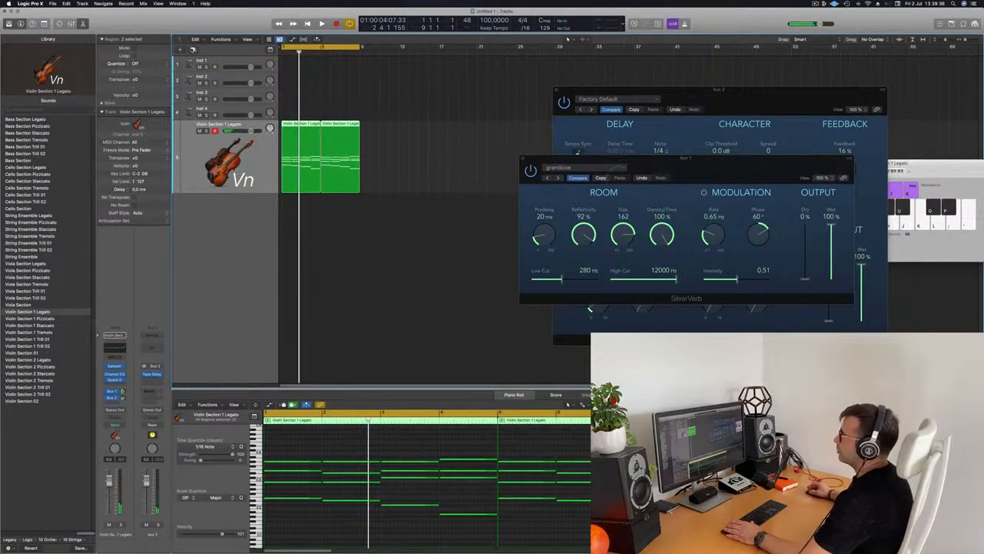
pyautogui.press('super+d')
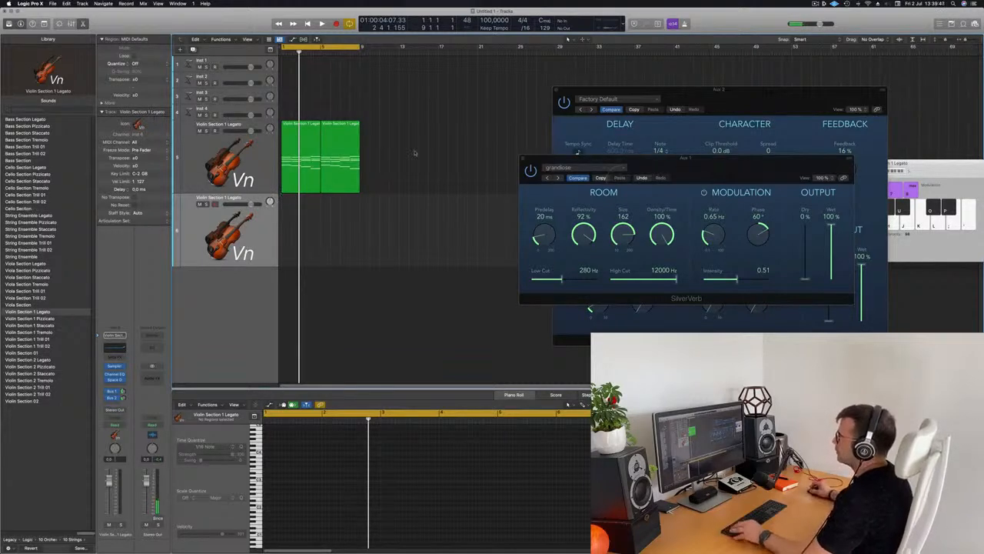
pyautogui.moveTo(308, 141); pyautogui.dragTo(339, 202)
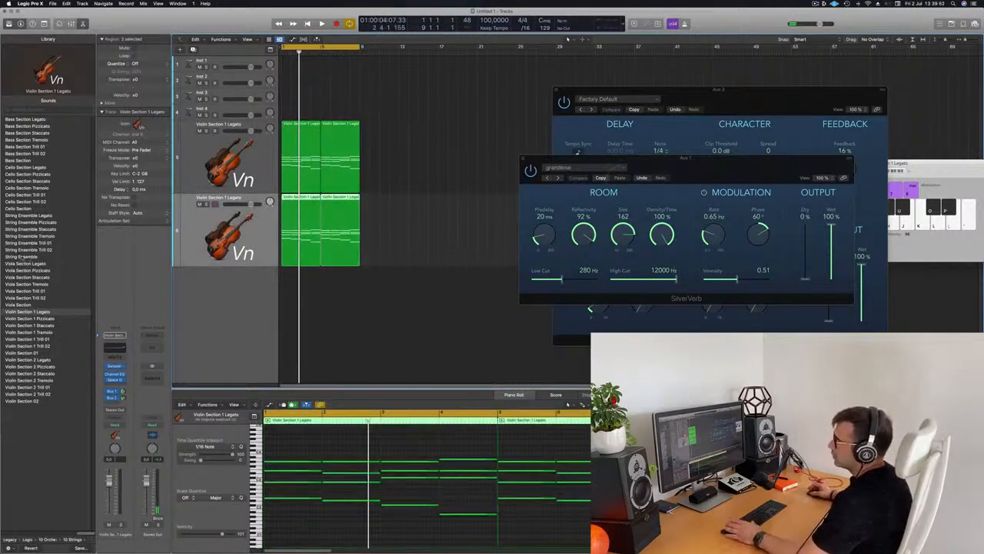
# Try the Viola Section Trill 01 and Violin Section 1 Legato sounds on the duplicated track during playback
pyautogui.click(30, 291)
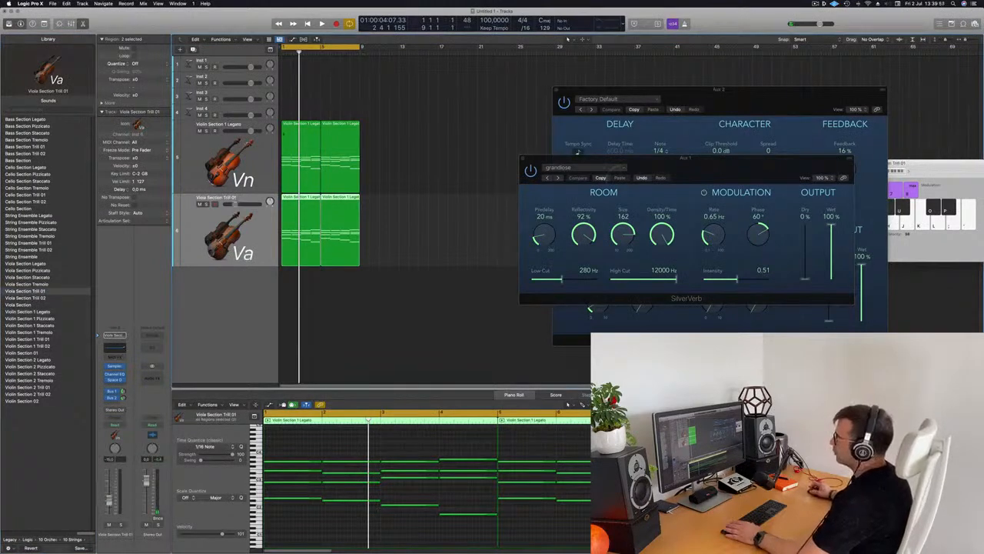
pyautogui.click(250, 144)
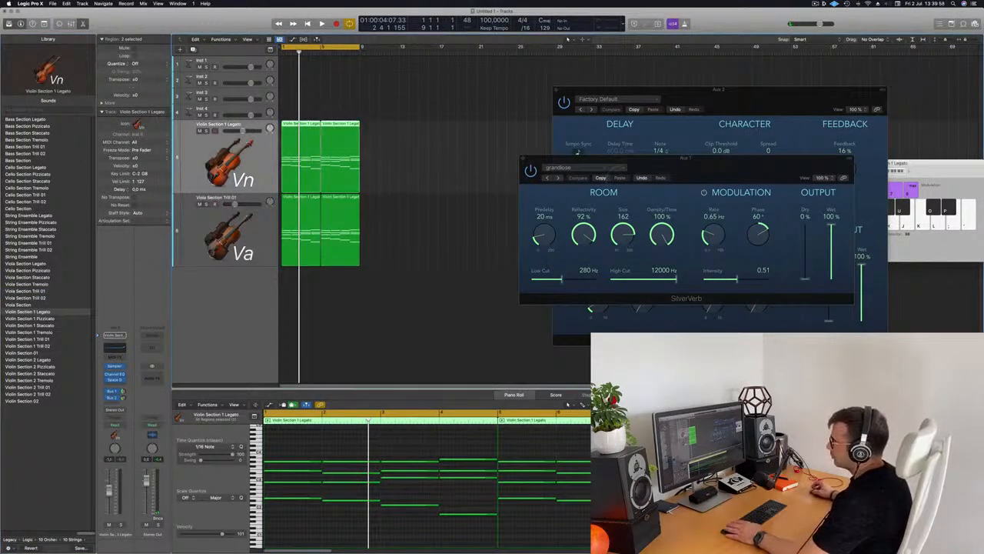
pyautogui.press('space')
pyautogui.click(216, 223)
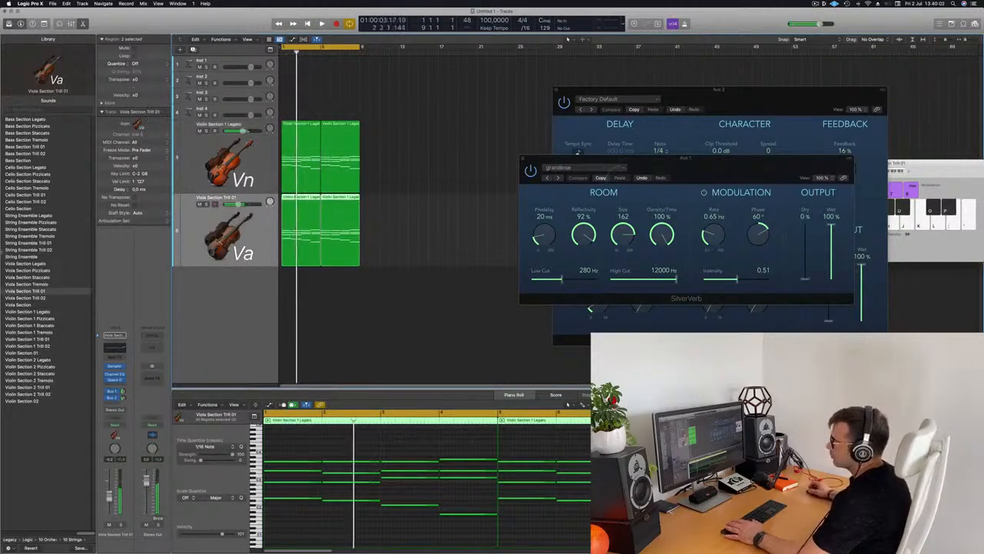
pyautogui.click(27, 311)
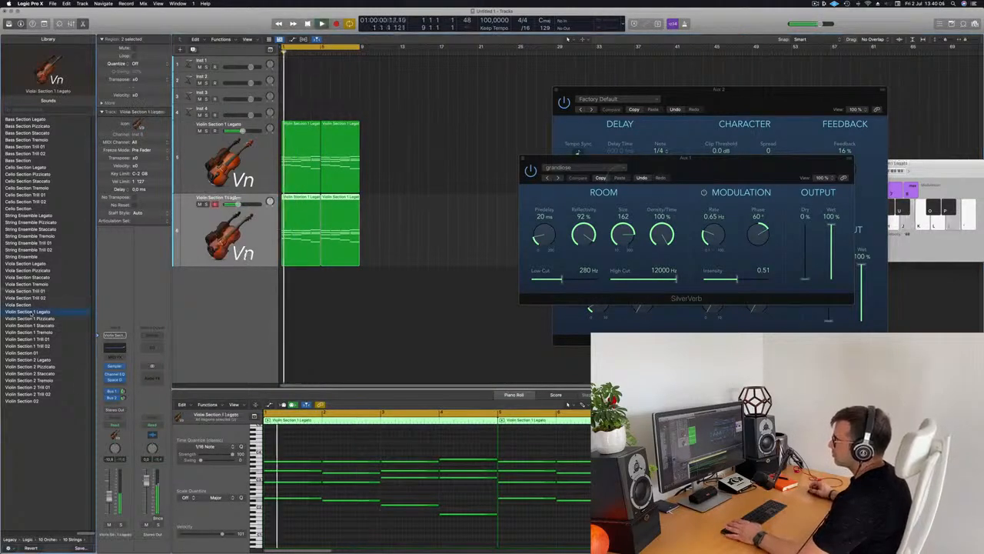
# Change the duplicated track's sound to String Ensemble Legato and audition it soloed
pyautogui.click(120, 525)
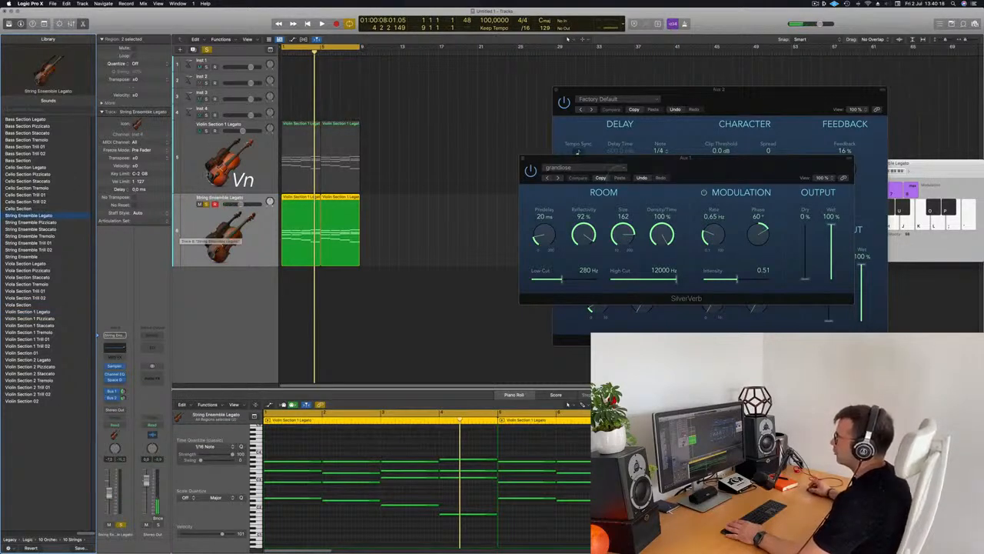
pyautogui.press('space')
pyautogui.click(207, 205)
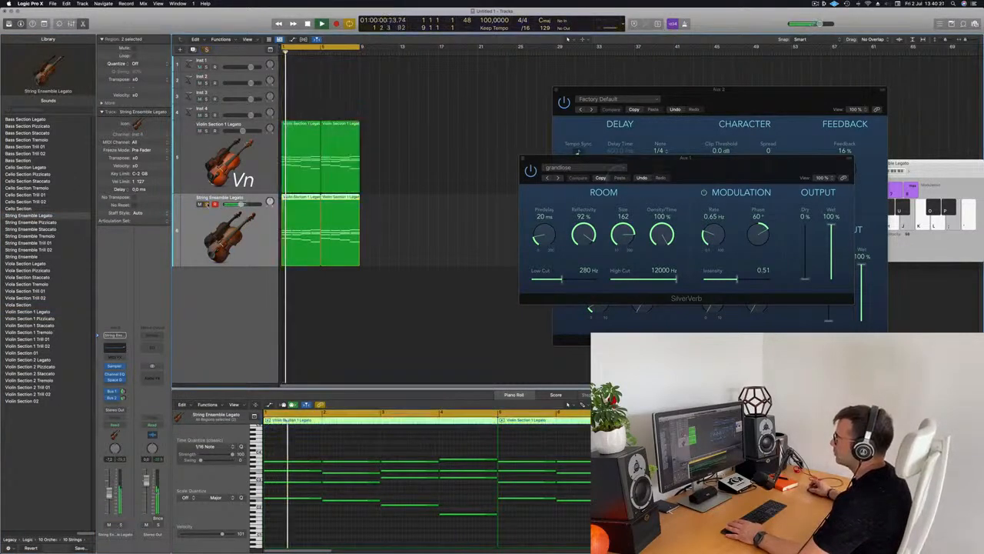
# Compare the string ensemble and violin tracks by toggling their solo states during playback
pyautogui.click(206, 204)
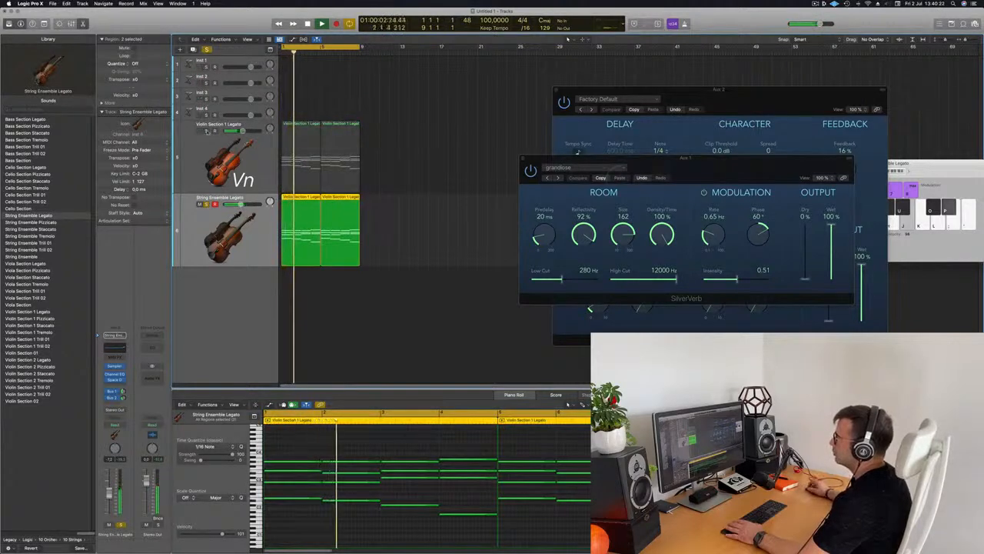
pyautogui.click(206, 131)
pyautogui.click(206, 131)
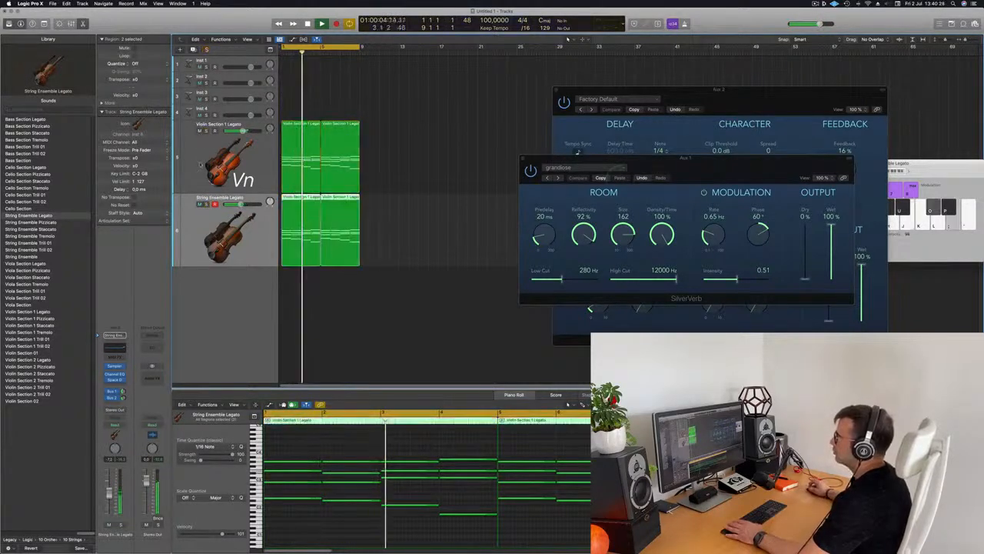
# Restart playback and lower the String Ensemble Legato track's volume slightly
pyautogui.press('space')
pyautogui.press('space')
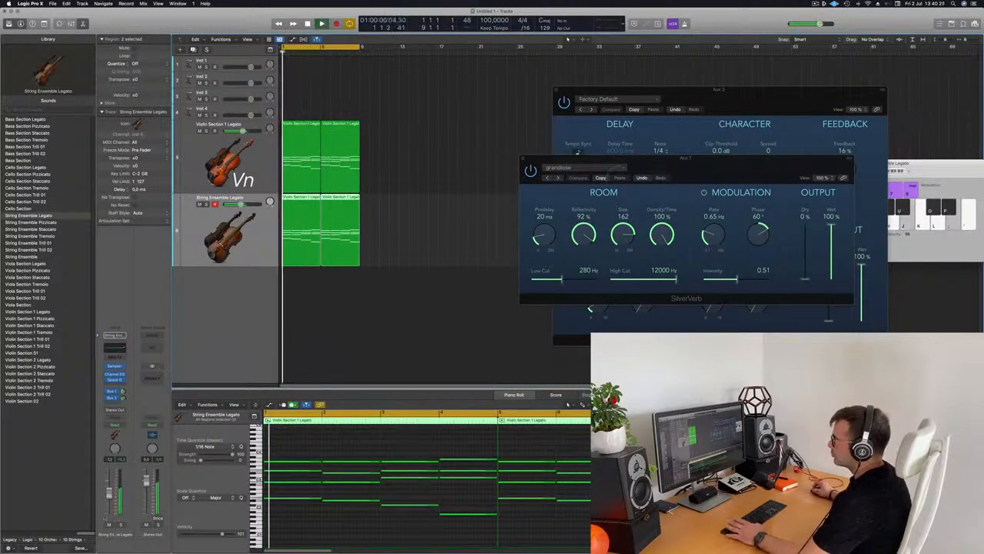
pyautogui.moveTo(109, 493); pyautogui.dragTo(109, 495)
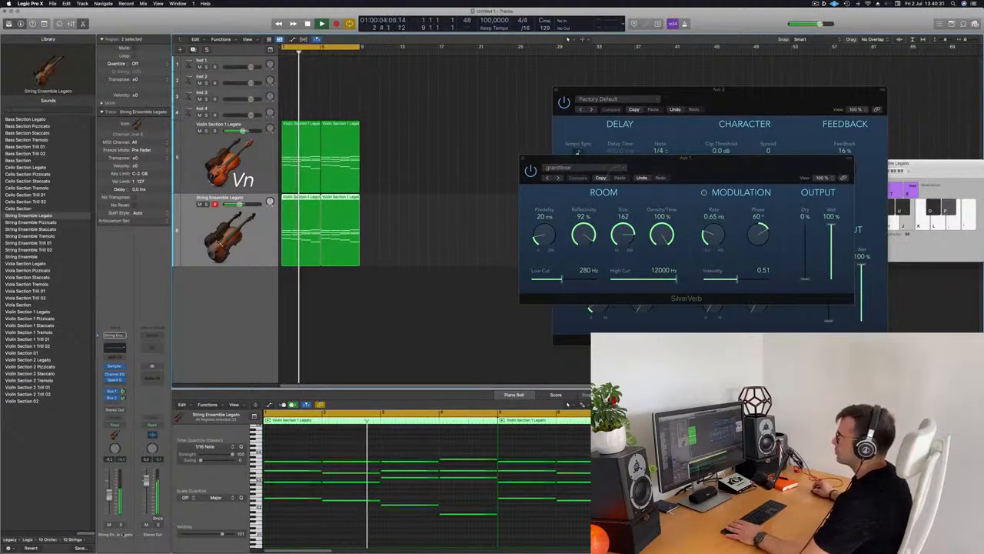
# Listen to the String Ensemble Legato track soloed, clear the solo and play it together with the violins
pyautogui.click(120, 524)
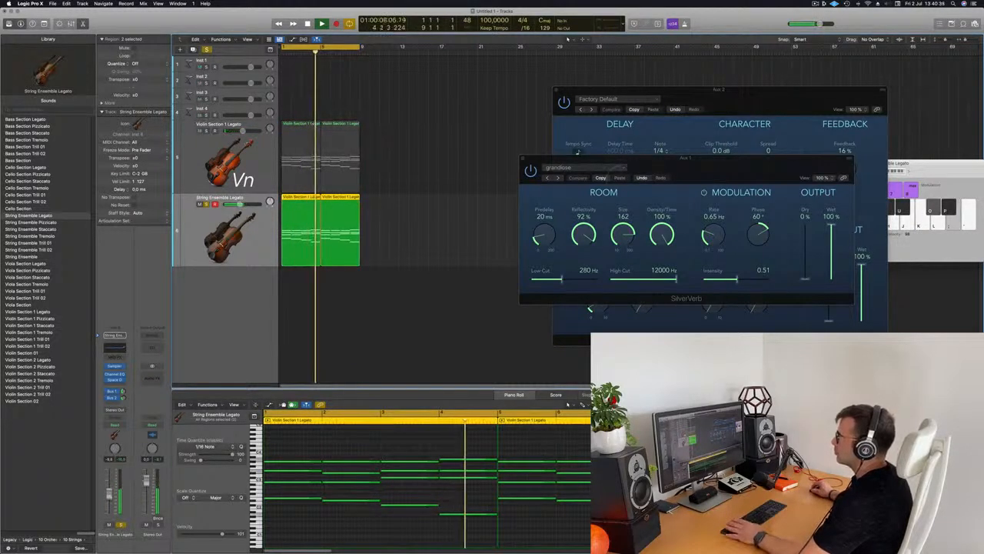
pyautogui.press('Return')
pyautogui.click(206, 49)
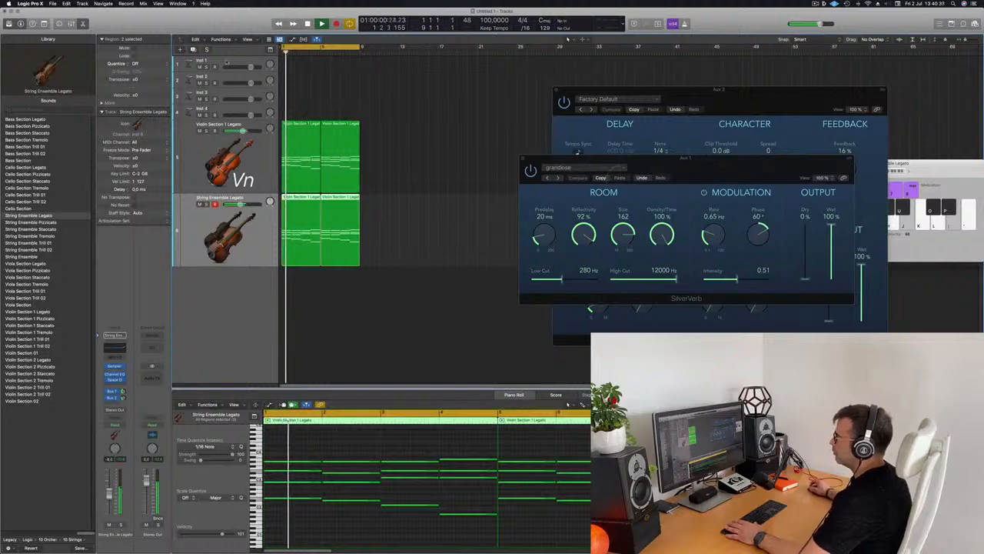
pyautogui.click(252, 155)
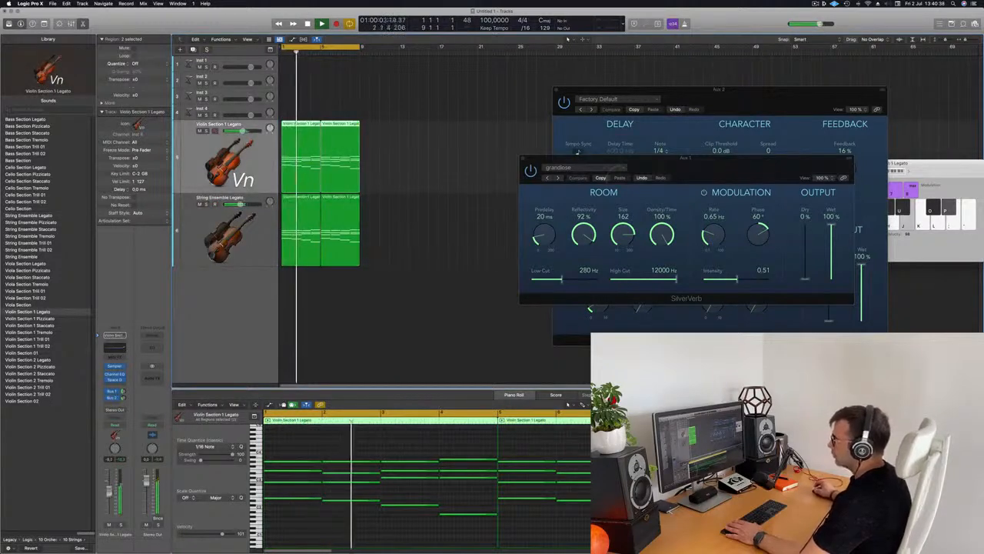
pyautogui.click(202, 230)
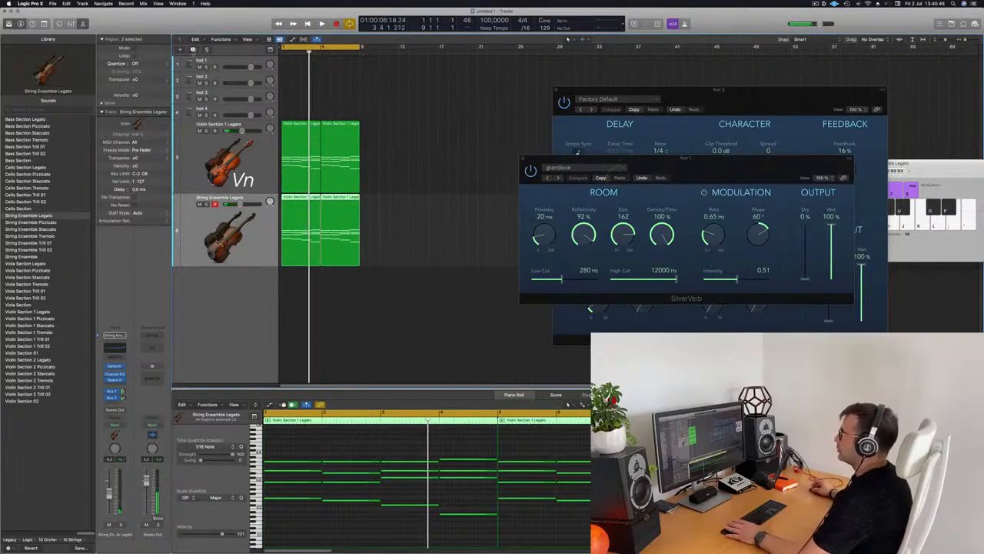
# Duplicate the String Ensemble Legato track and copy both of its regions onto the new track
pyautogui.press('super+d')
pyautogui.press('super+a')
pyautogui.moveTo(296, 201); pyautogui.dragTo(303, 294)
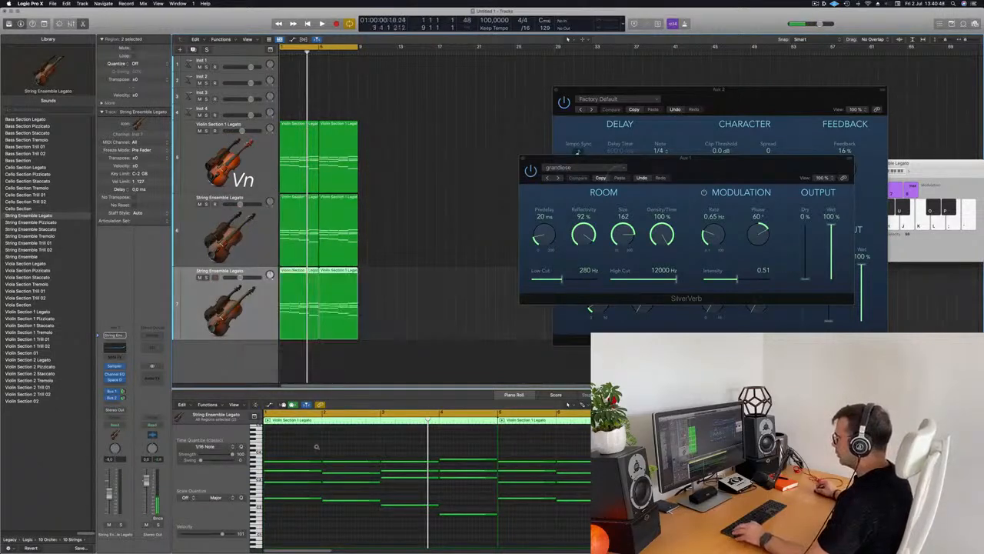
# Delete the upper chord notes in the new track's regions, keeping only the lowest line
pyautogui.scroll(-3, 317, 448)
pyautogui.moveTo(296, 443); pyautogui.dragTo(554, 487)
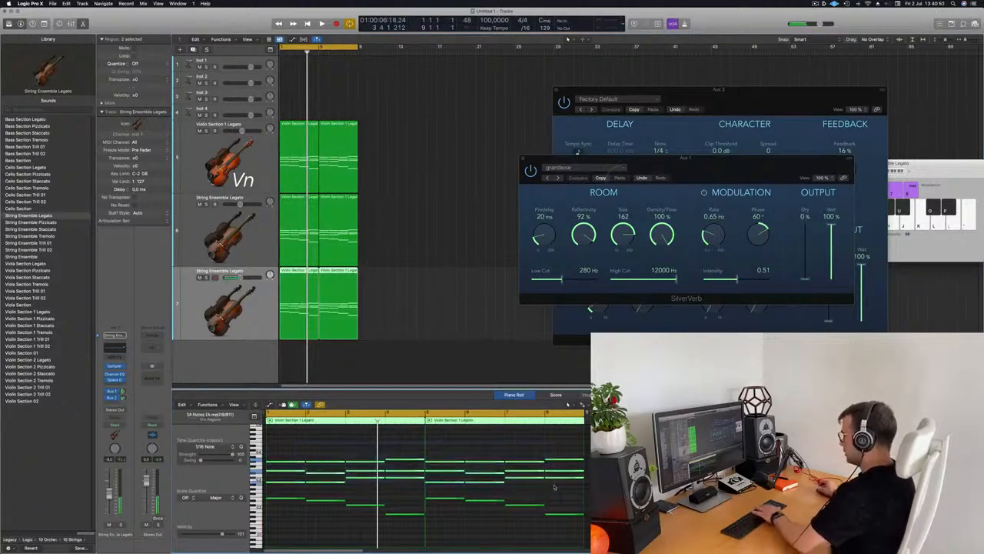
pyautogui.press('Delete')
# Change the new track's sound to Bass Section Legato and audition it soloed
pyautogui.click(207, 311)
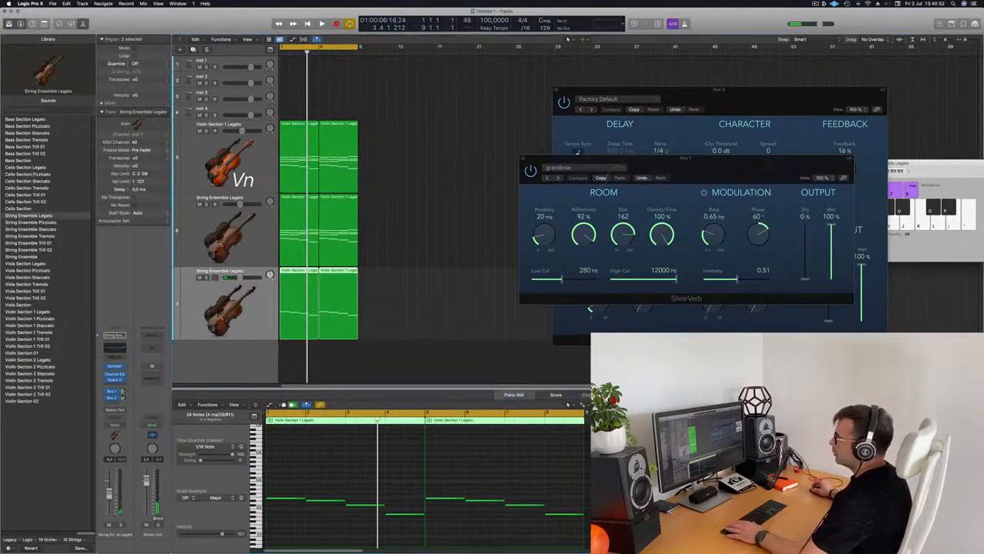
pyautogui.click(31, 119)
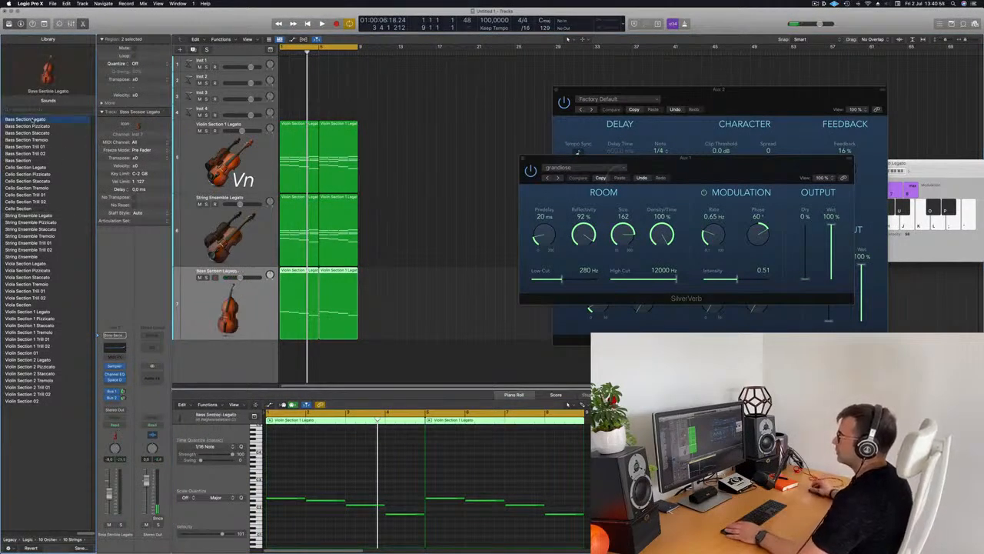
pyautogui.press('space')
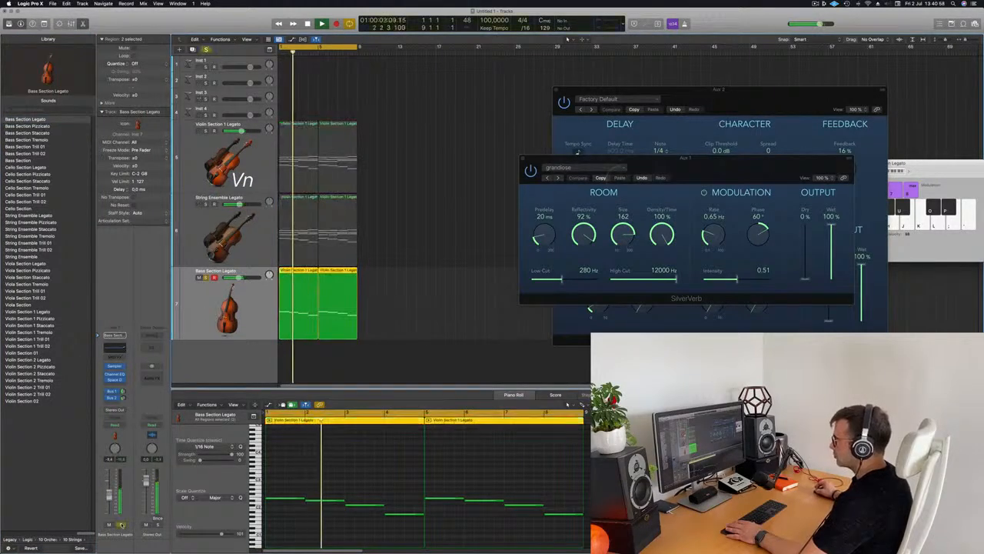
# Transpose all the Bass Section Legato notes down one octave
pyautogui.press('space')
pyautogui.press('super+a')
pyautogui.hotkey('alt', 'shift', 'Down')
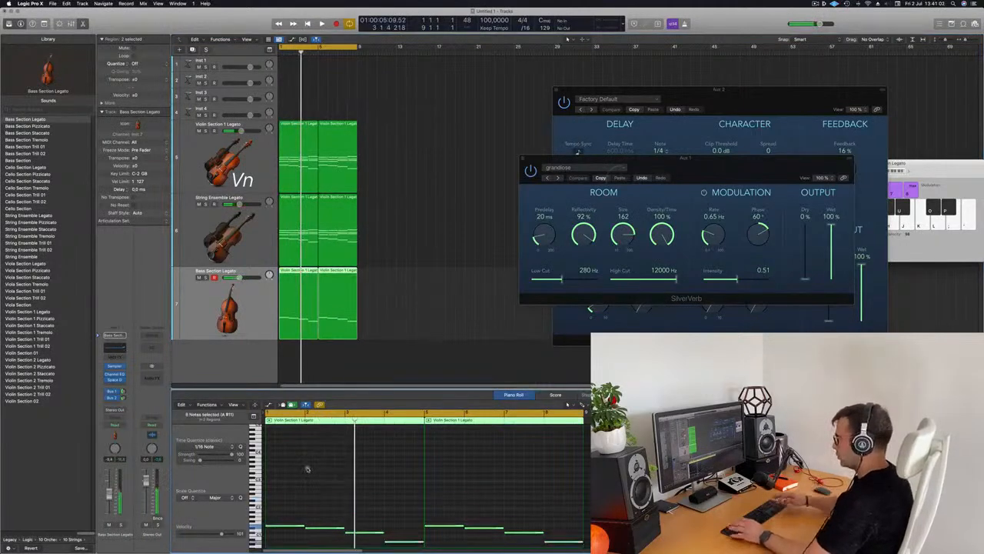
# Play the arrangement from the start and raise the Bass Section Legato track's volume slightly
pyautogui.press('space')
pyautogui.click(431, 316)
pyautogui.press('Return')
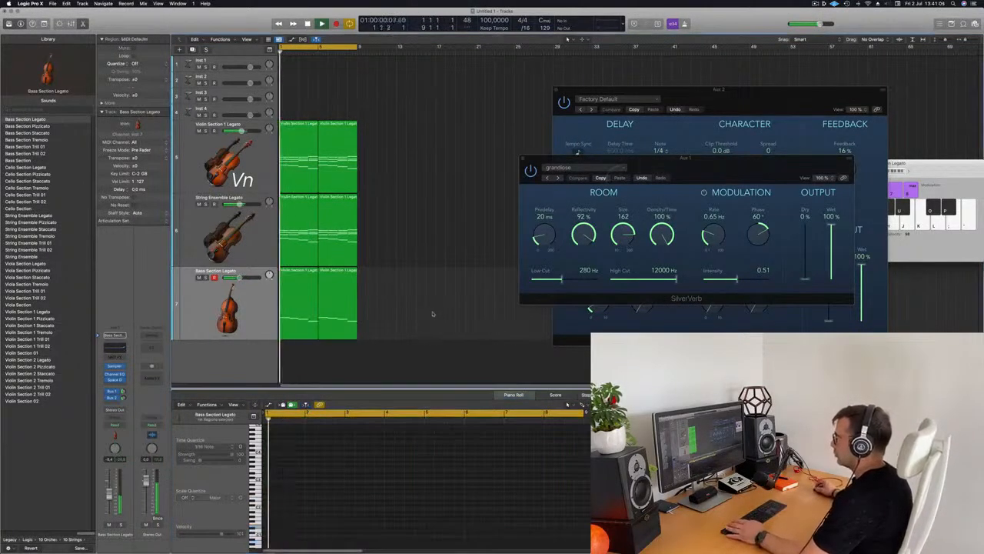
pyautogui.press('super+a')
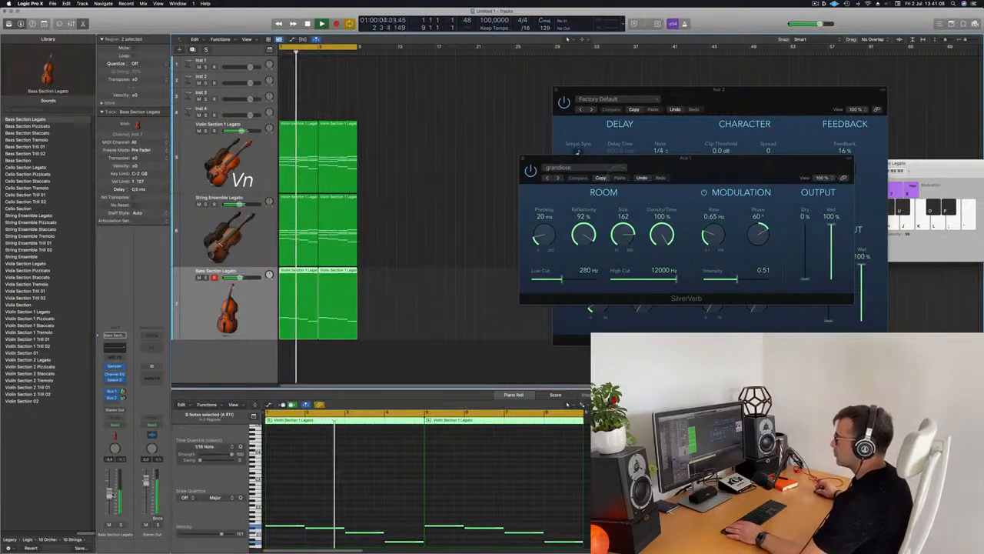
pyautogui.click(138, 213)
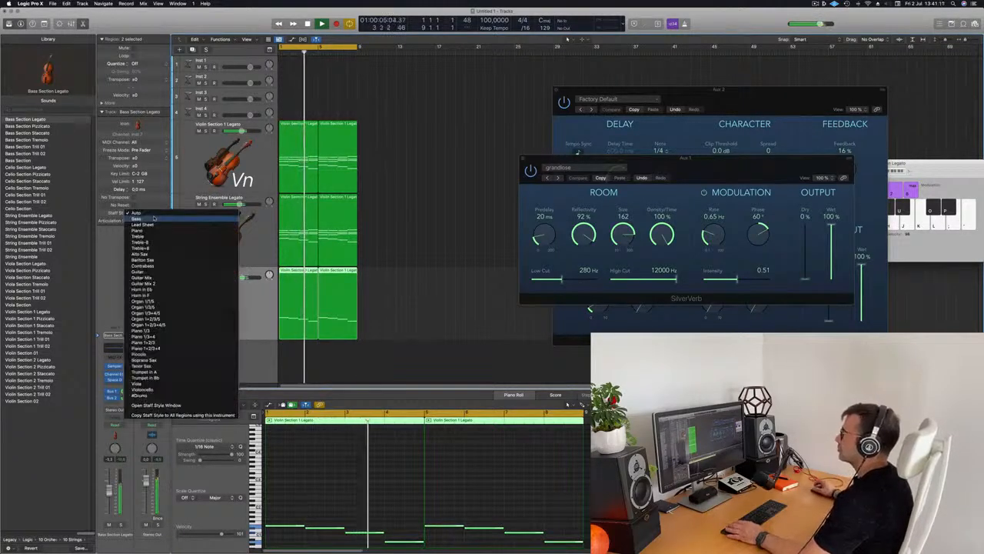
pyautogui.click(412, 149)
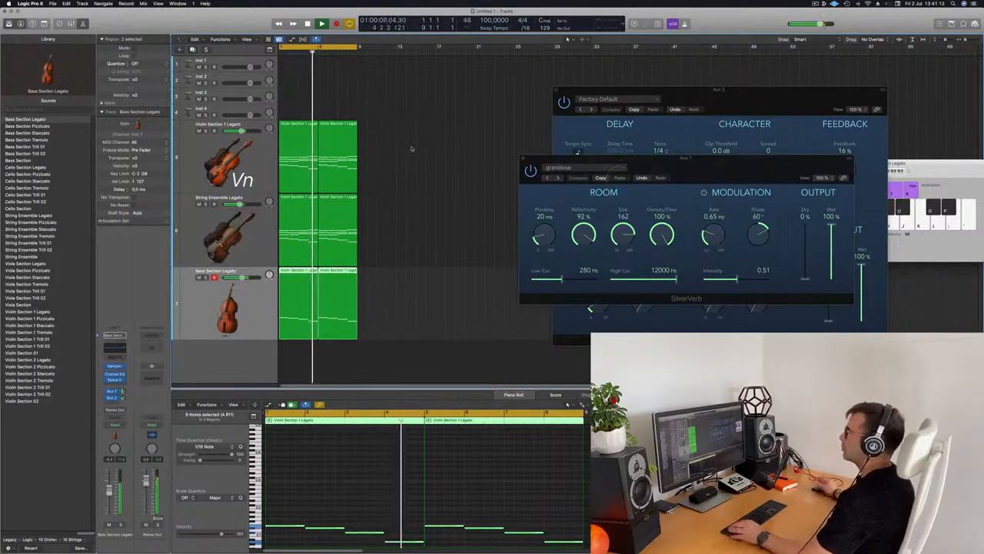
# Repeat all regions on the three string tracks three more times, filling the arrangement up to bar 33
pyautogui.scroll(-3, 411, 147)
pyautogui.scroll(1, 412, 153)
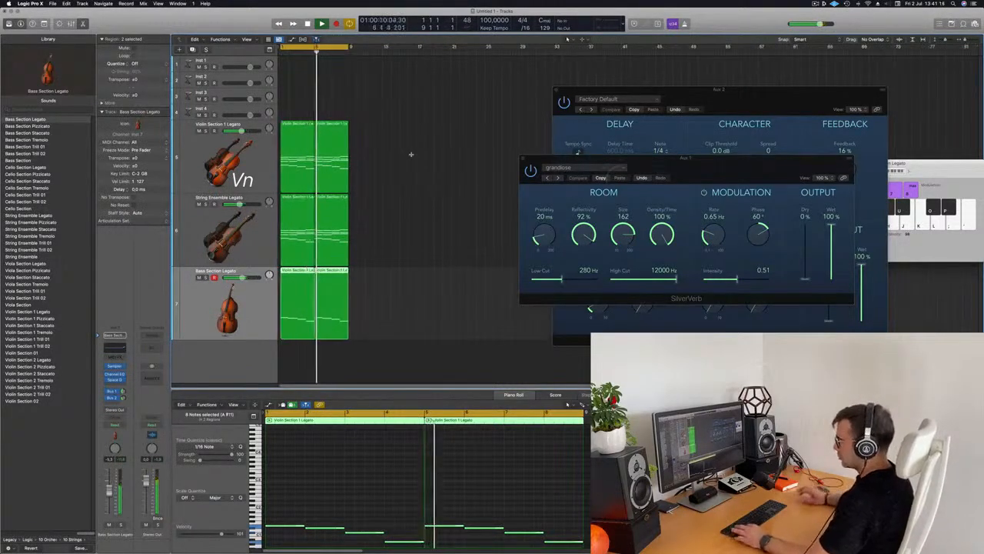
pyautogui.press('super+a')
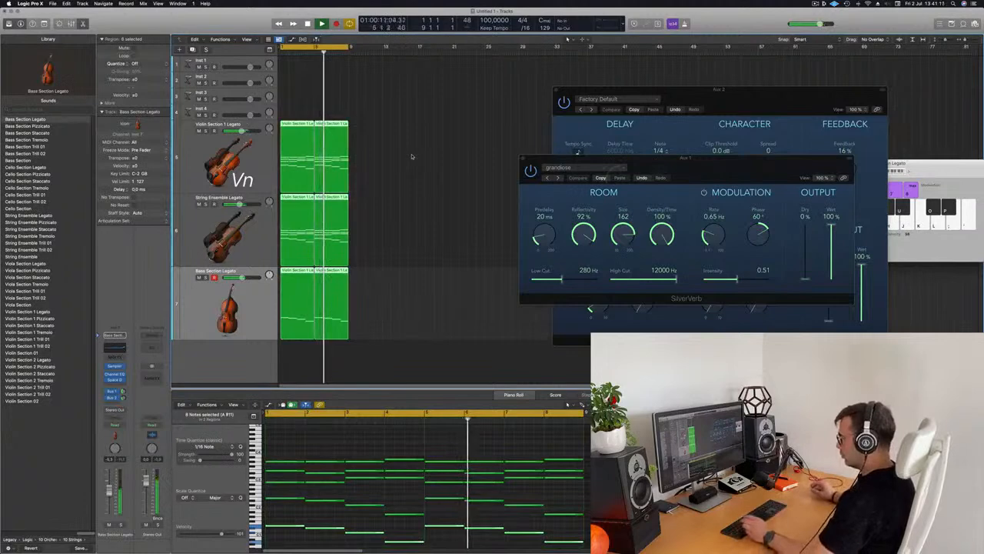
pyautogui.press('super+r')
pyautogui.press('super+r')
pyautogui.press('super+r')
# Move the delay and SilverVerb windows out of the way, extend the cycle range to bar 33 and start playback
pyautogui.moveTo(608, 91); pyautogui.dragTo(931, 120)
pyautogui.moveTo(719, 163); pyautogui.dragTo(948, 188)
pyautogui.press('space')
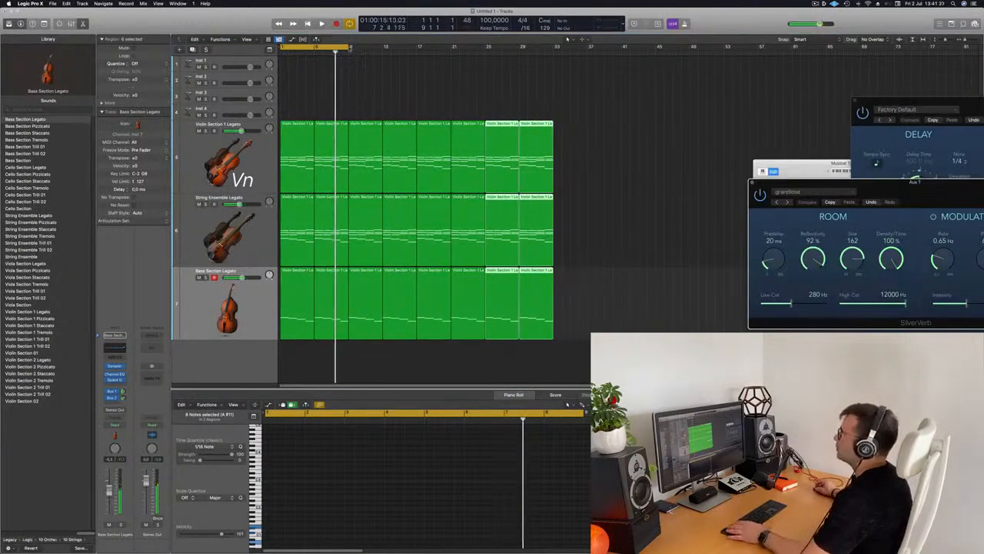
pyautogui.moveTo(349, 48); pyautogui.dragTo(554, 79)
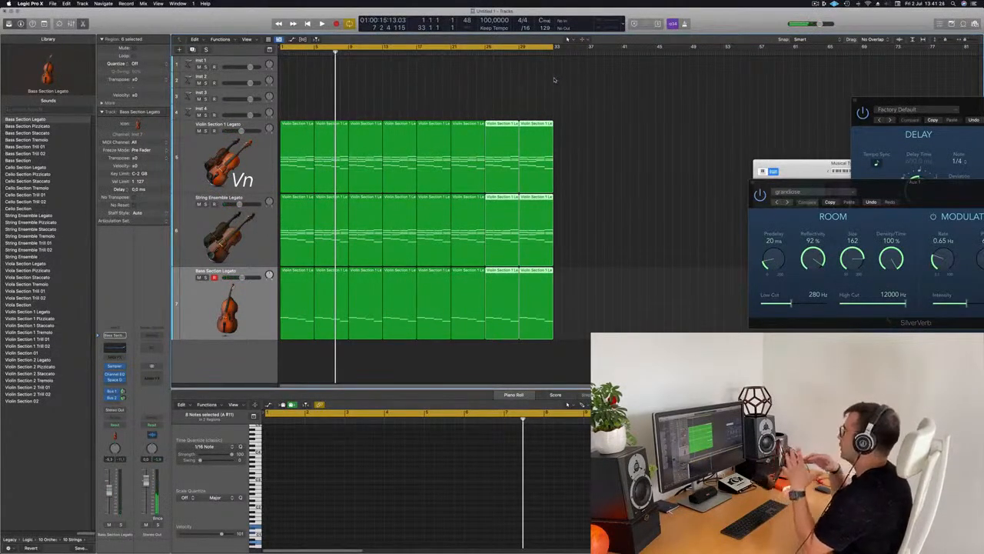
pyautogui.press('space')
pyautogui.click(530, 90)
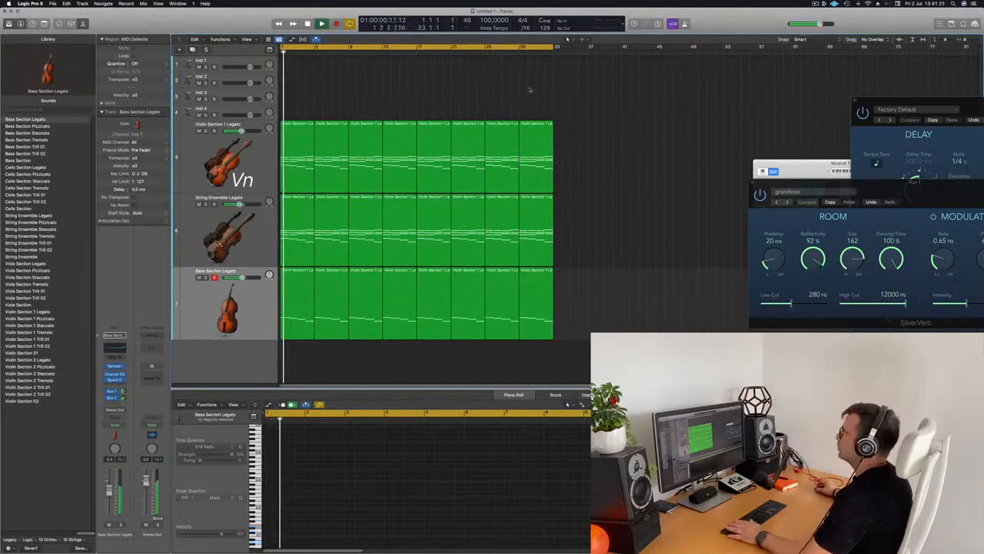
# Duplicate the Bass Section Legato track and copy all of its regions onto the new track
pyautogui.scroll(-3, 462, 80)
pyautogui.scroll(-3, 462, 81)
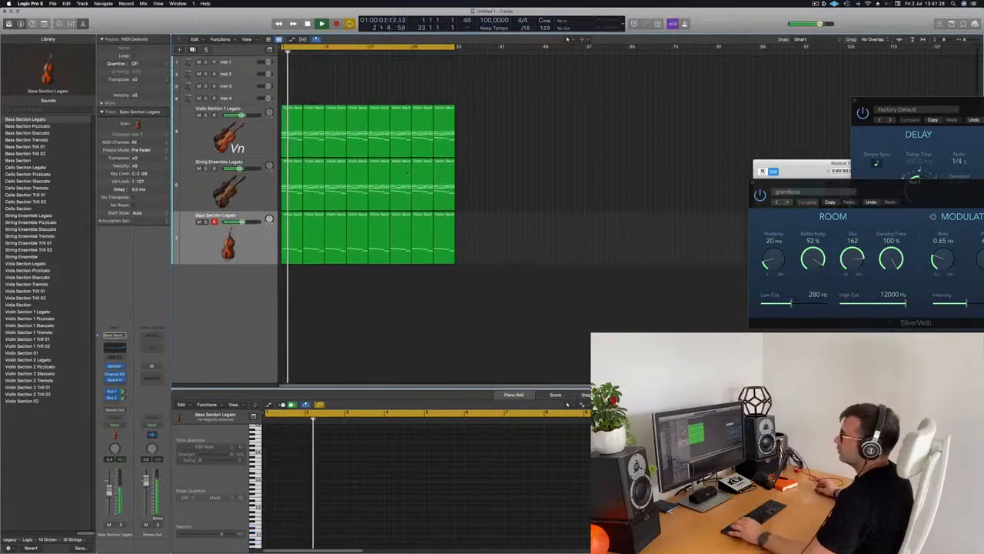
pyautogui.press('super+a')
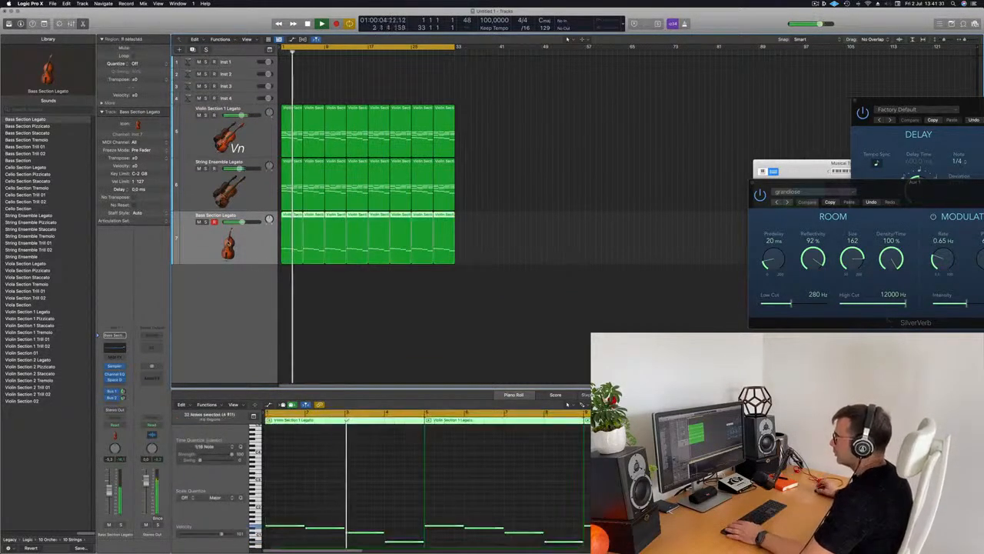
pyautogui.press('Return')
pyautogui.press('super+d')
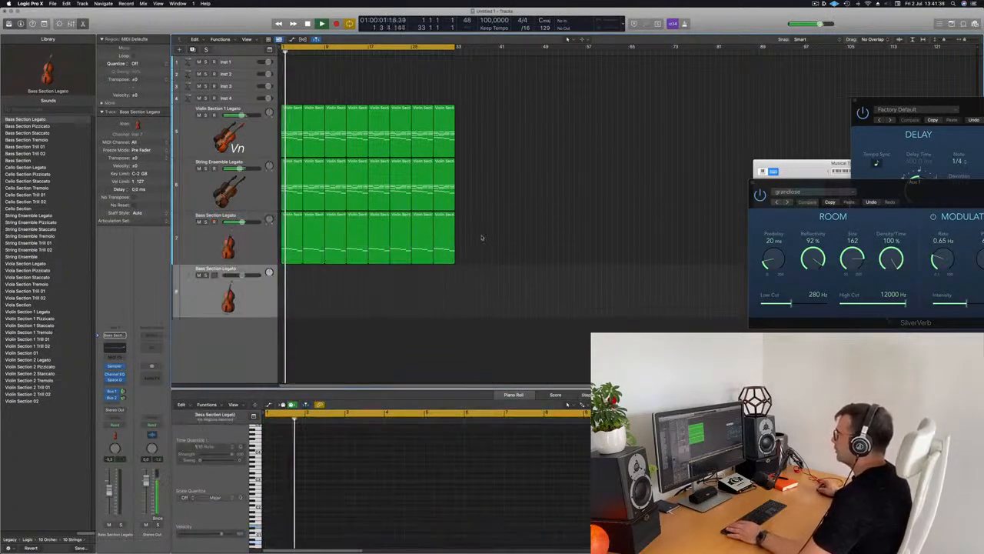
pyautogui.moveTo(292, 219); pyautogui.dragTo(267, 294)
pyautogui.press('space')
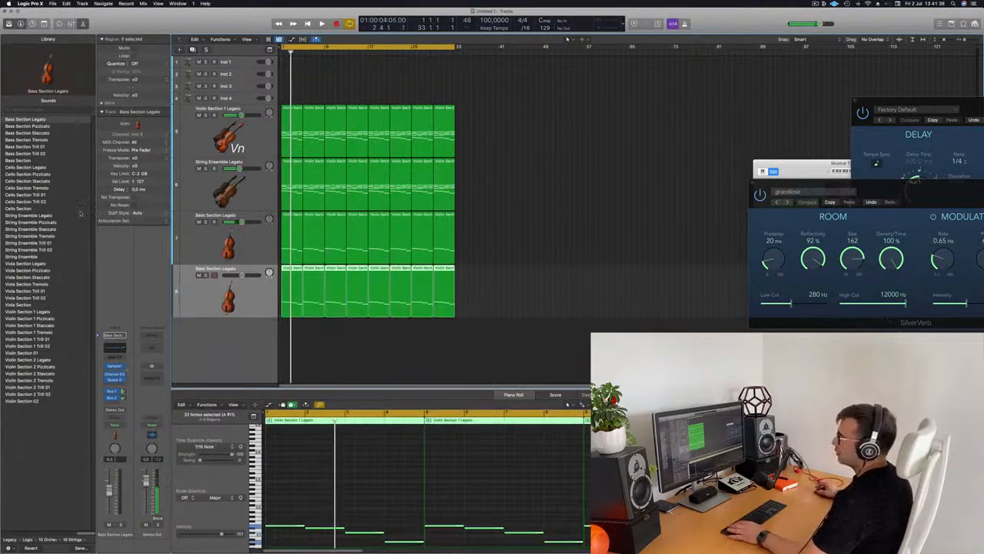
# Change the duplicated bass track's sound to French Horn from the Orchestral brass sounds
pyautogui.click(48, 540)
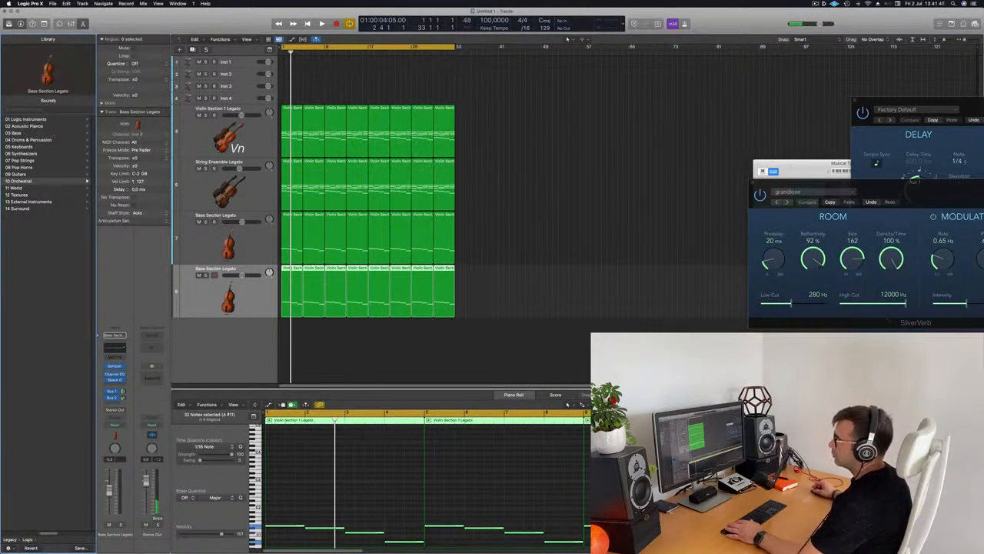
pyautogui.click(21, 181)
pyautogui.click(17, 126)
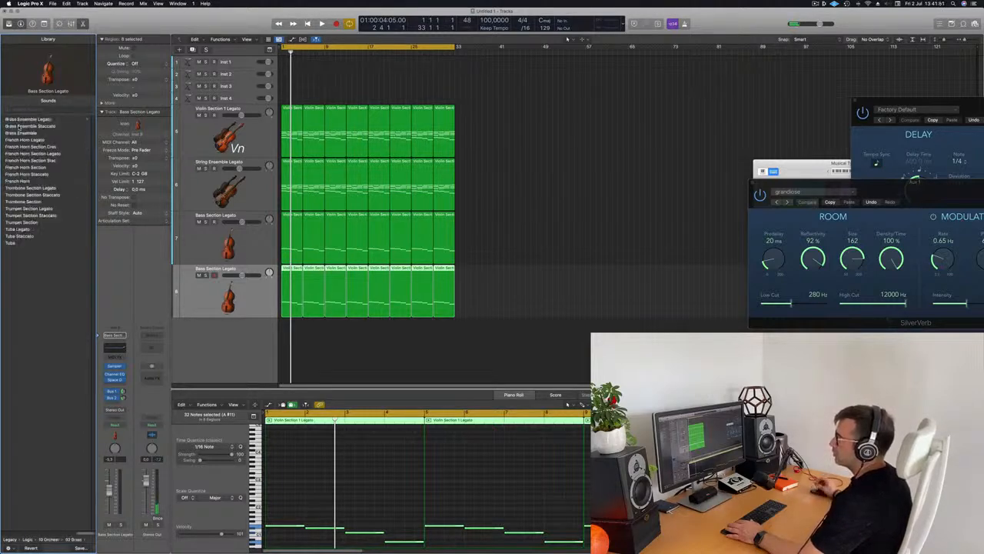
pyautogui.click(23, 188)
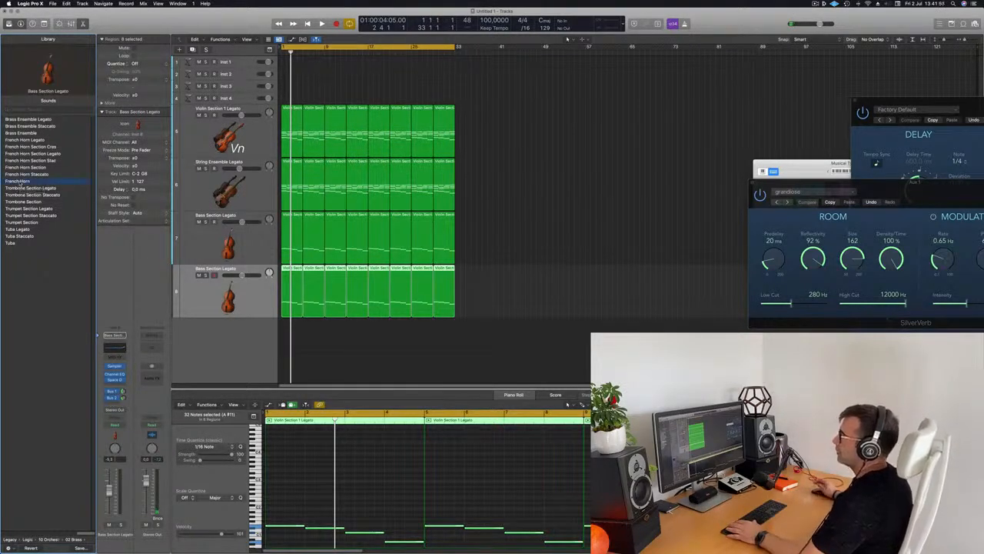
pyautogui.click(19, 182)
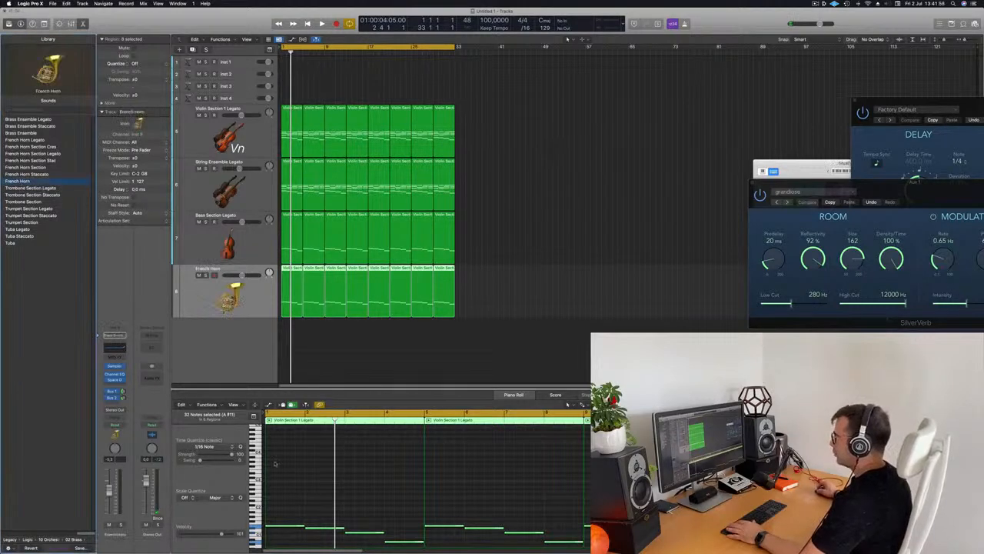
# Transpose all the French Horn notes up one octave
pyautogui.click(398, 524)
pyautogui.press('super+a')
pyautogui.hotkey('alt', 'shift', 'Up')
pyautogui.hotkey('alt', 'shift', 'Up')
pyautogui.hotkey('alt', 'shift', 'Up')
pyautogui.hotkey('alt', 'shift', 'Down')
pyautogui.hotkey('alt', 'shift', 'Down')
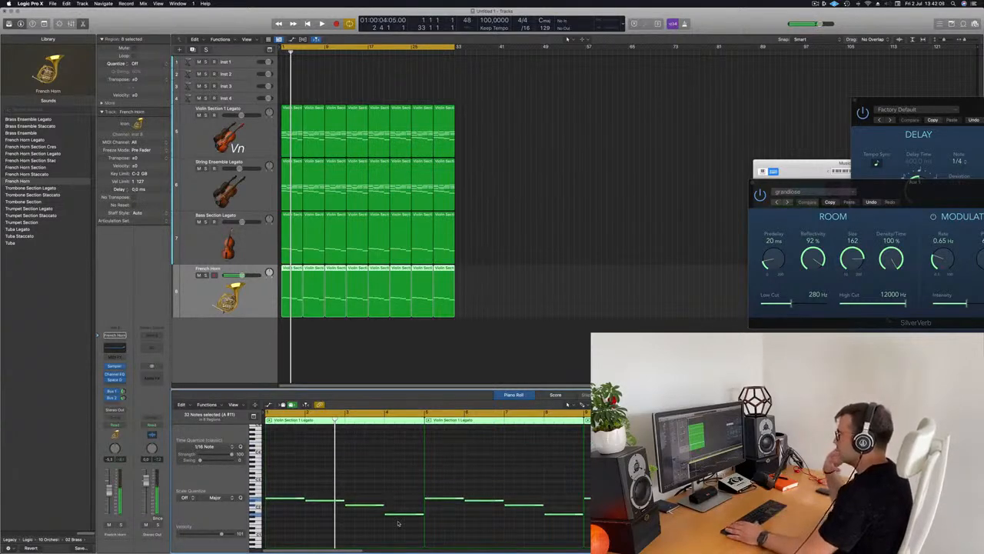
# Play the arrangement from the start and raise the French Horn track's volume slightly
pyautogui.press('Return')
pyautogui.press('space')
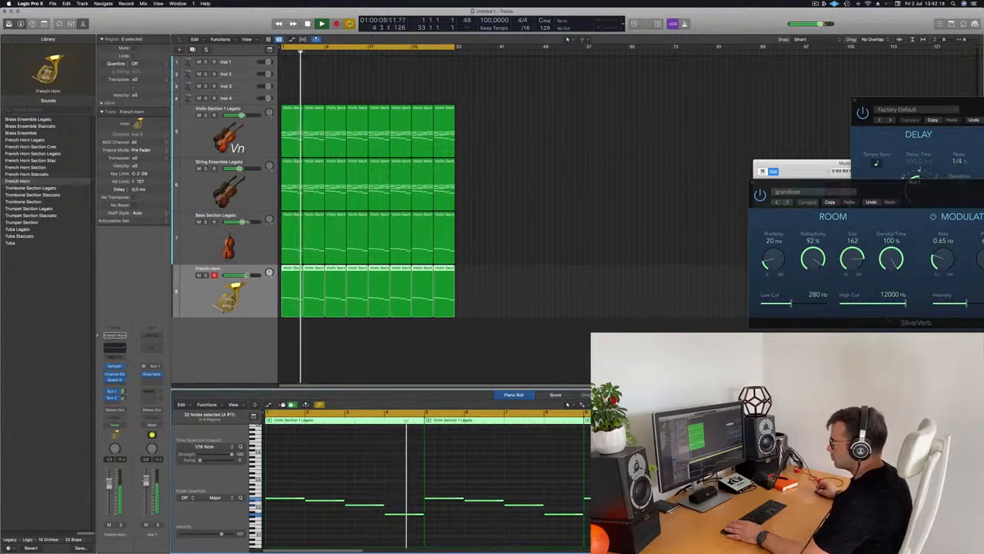
pyautogui.press('Return')
pyautogui.press('Return')
pyautogui.press('space')
# Transpose all the French Horn notes up another octave and listen to them during playback
pyautogui.click(345, 482)
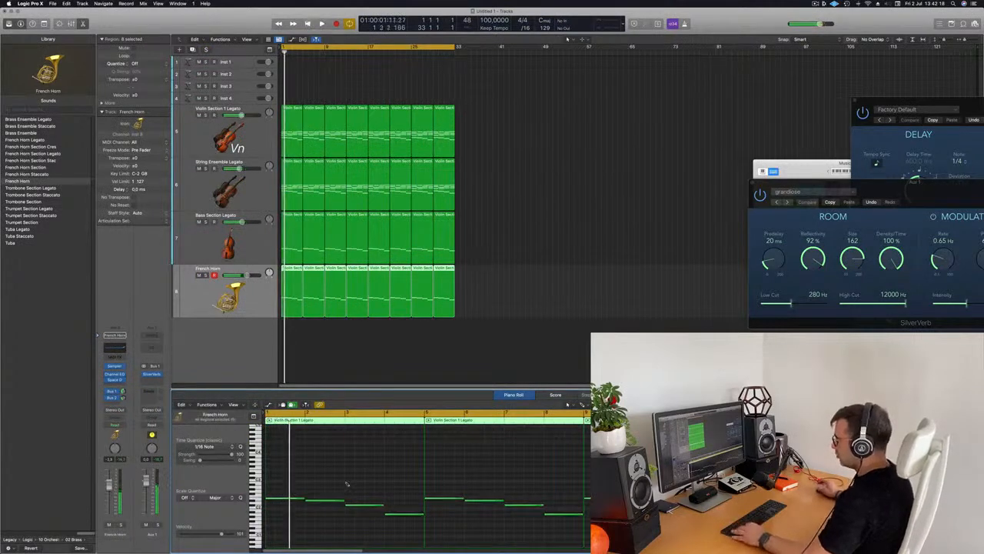
pyautogui.press('super+a')
pyautogui.hotkey('alt', 'shift', 'Up')
pyautogui.press('space')
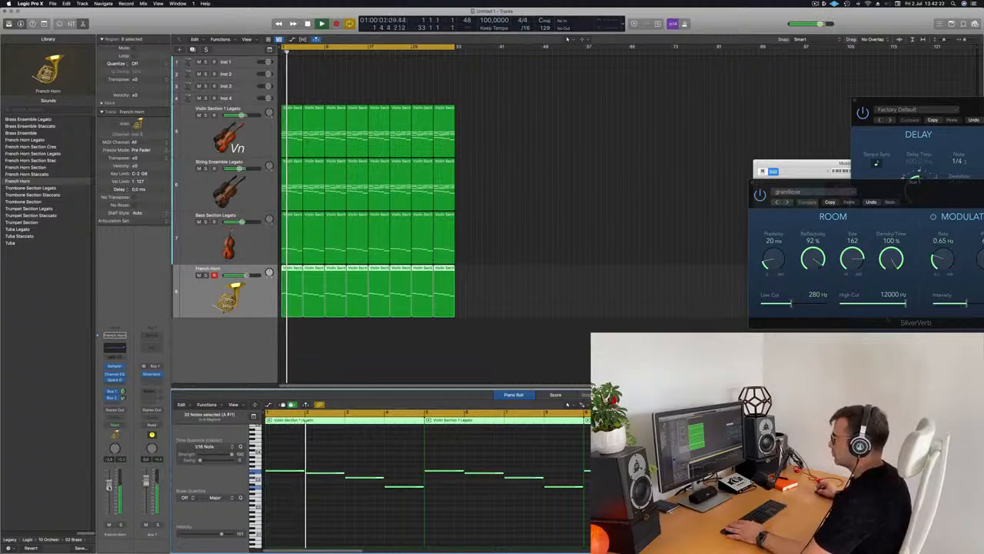
pyautogui.press('space')
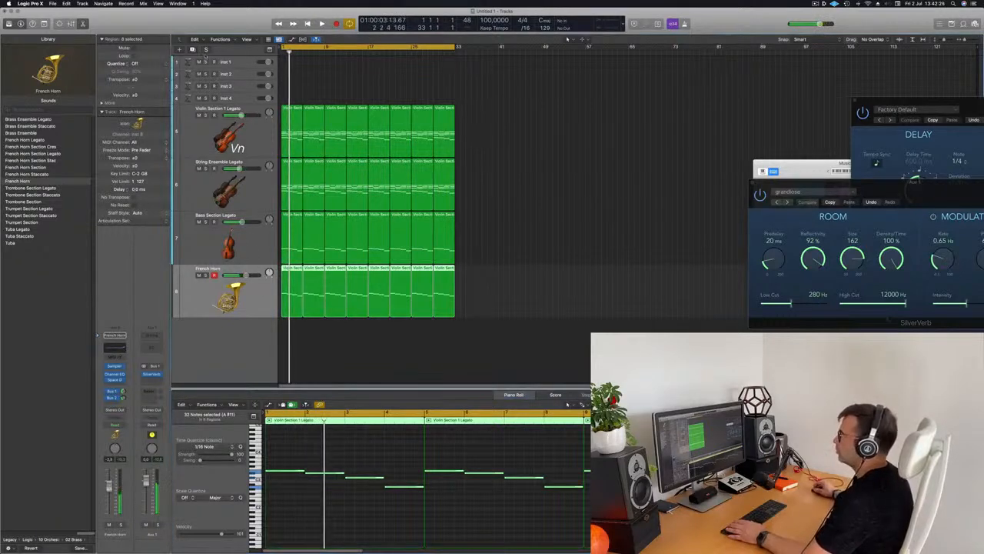
# Duplicate the French Horn track with all its regions and transpose the copied notes down one octave
pyautogui.press('super+d')
pyautogui.moveTo(525, 296); pyautogui.dragTo(299, 303)
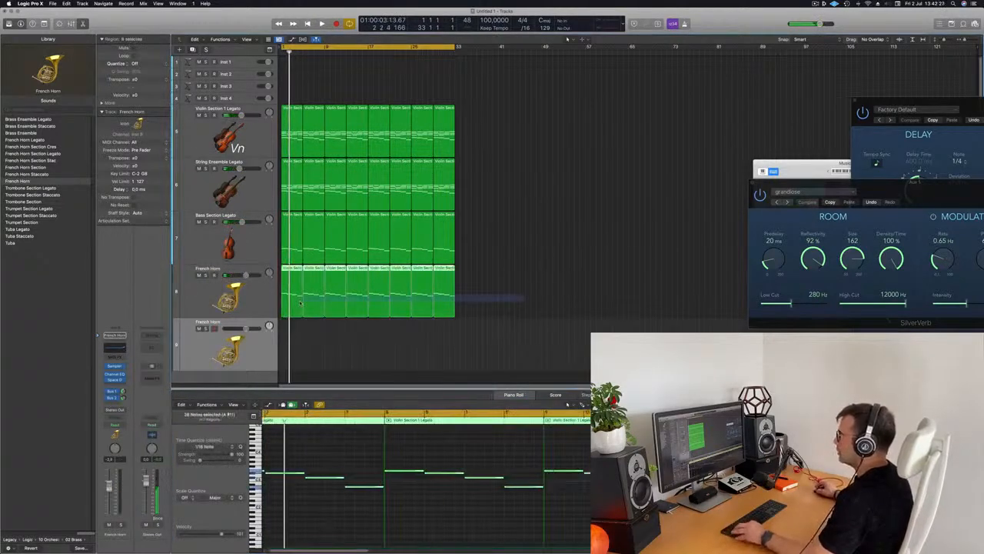
pyautogui.moveTo(294, 268); pyautogui.dragTo(294, 321)
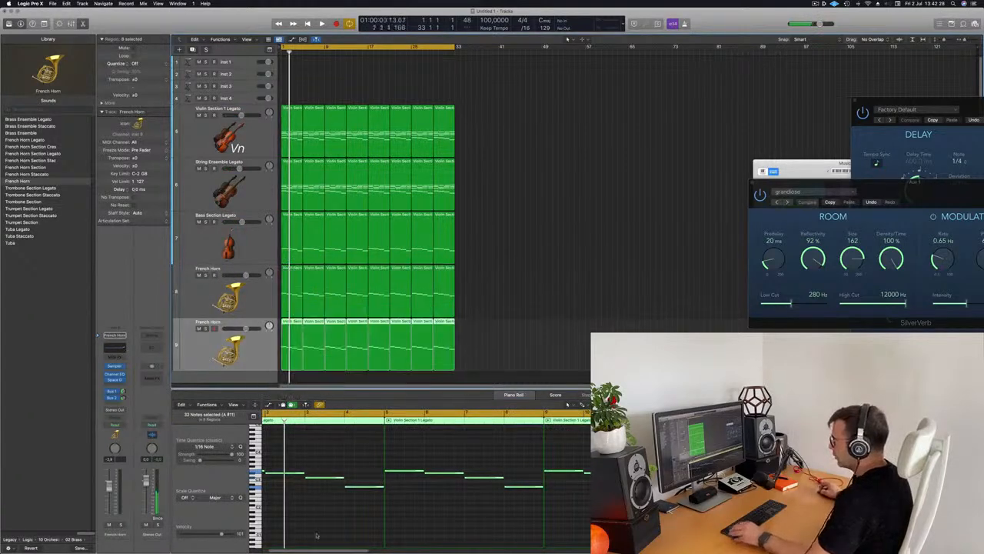
pyautogui.press('super+a')
pyautogui.hotkey('alt', 'shift', 'Down')
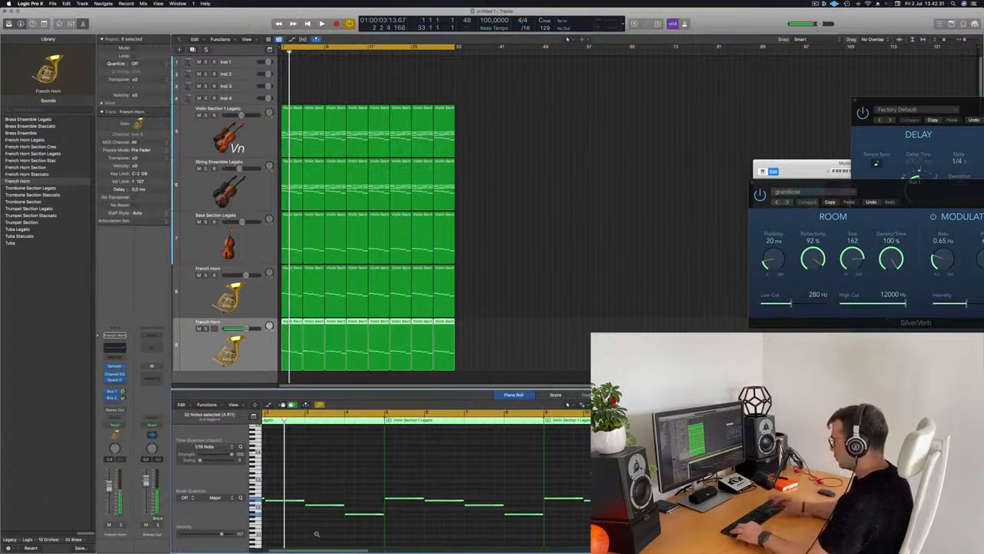
# Solo the copied lower-octave French Horn track, listen to it from the start, and unsolo it
pyautogui.press('space')
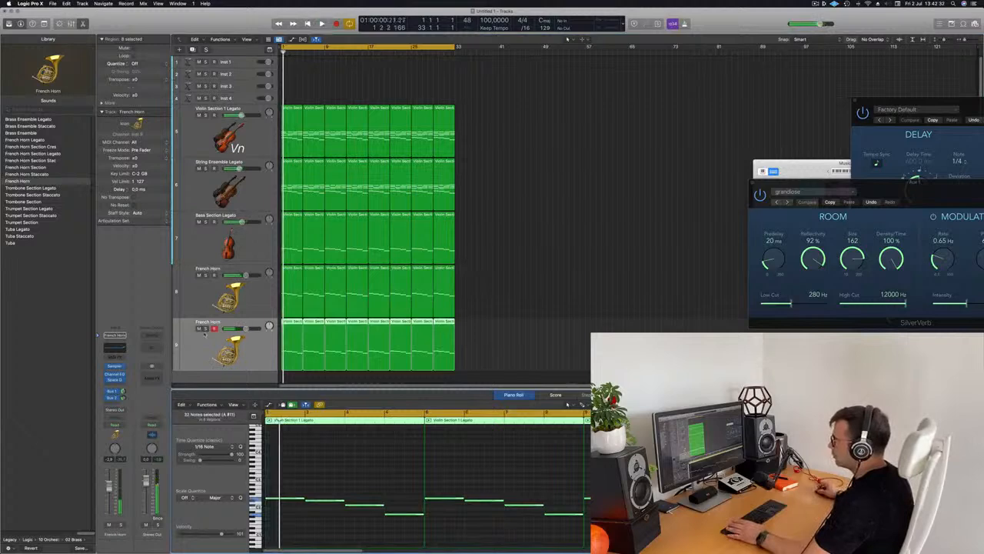
pyautogui.click(205, 328)
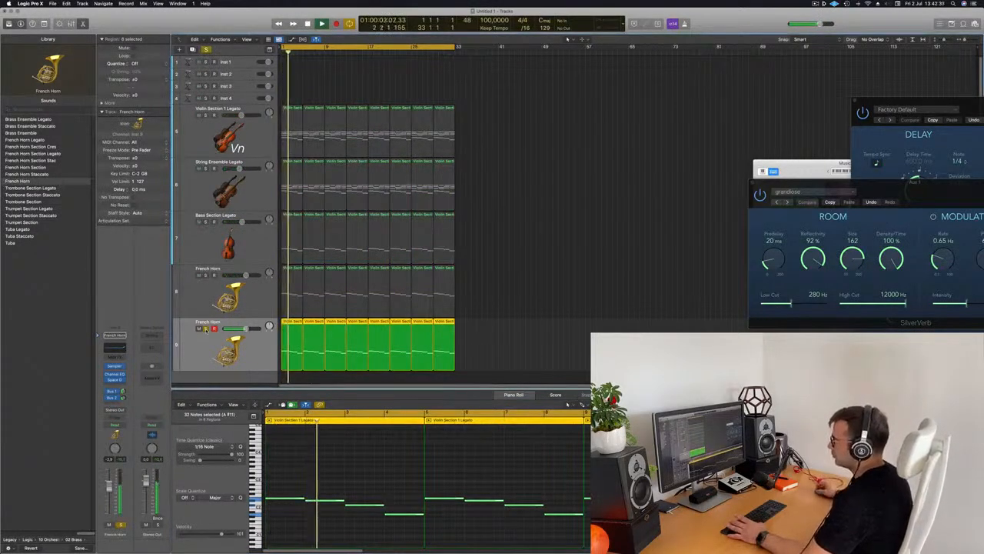
pyautogui.click(205, 328)
pyautogui.press('space')
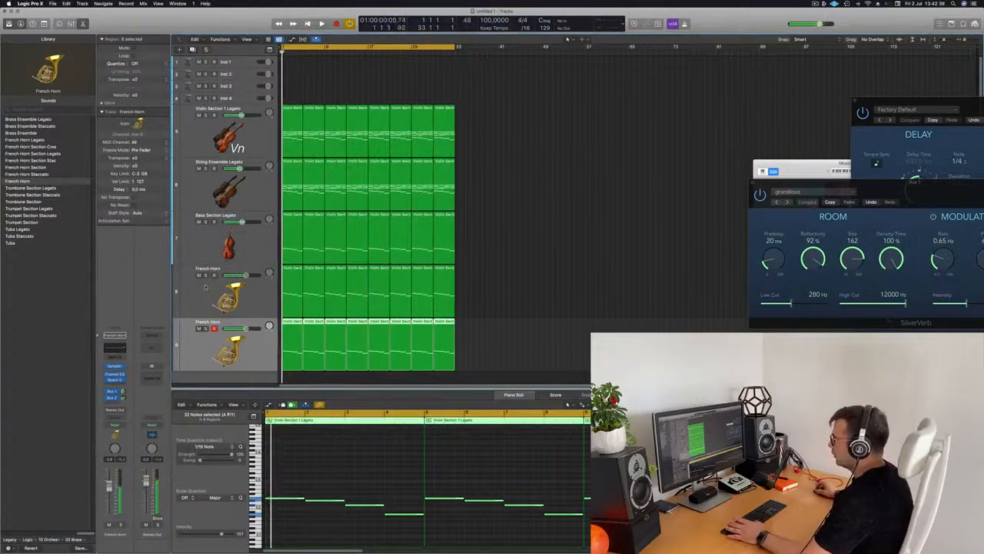
# Solo the original French Horn track to hear it alone, clear all solos and play the full arrangement
pyautogui.click(205, 274)
pyautogui.press('space')
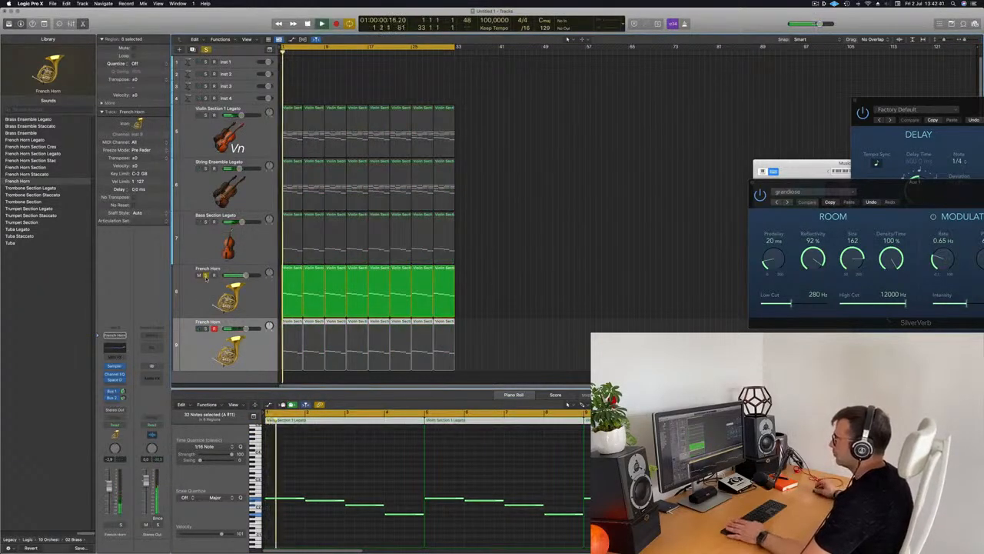
pyautogui.press('space')
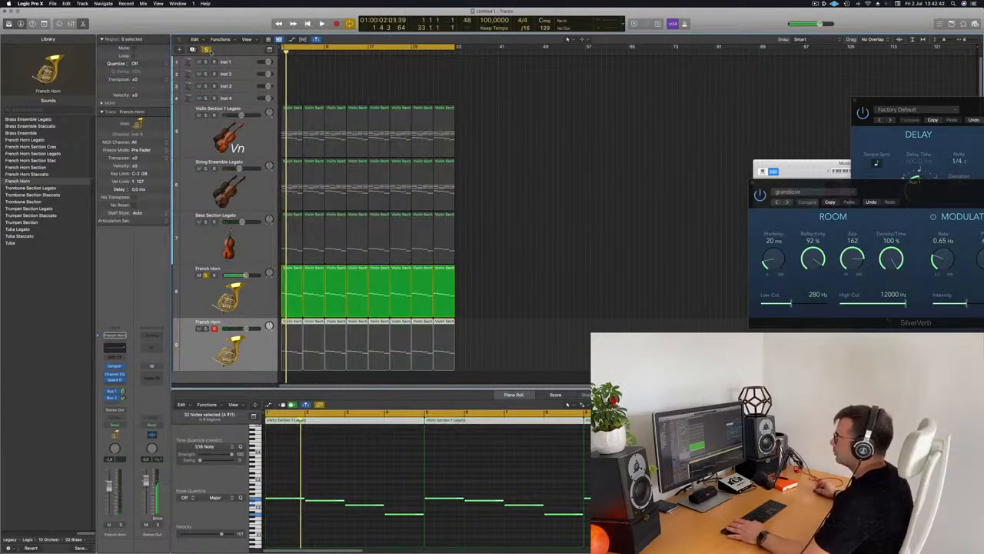
pyautogui.click(206, 49)
pyautogui.press('space')
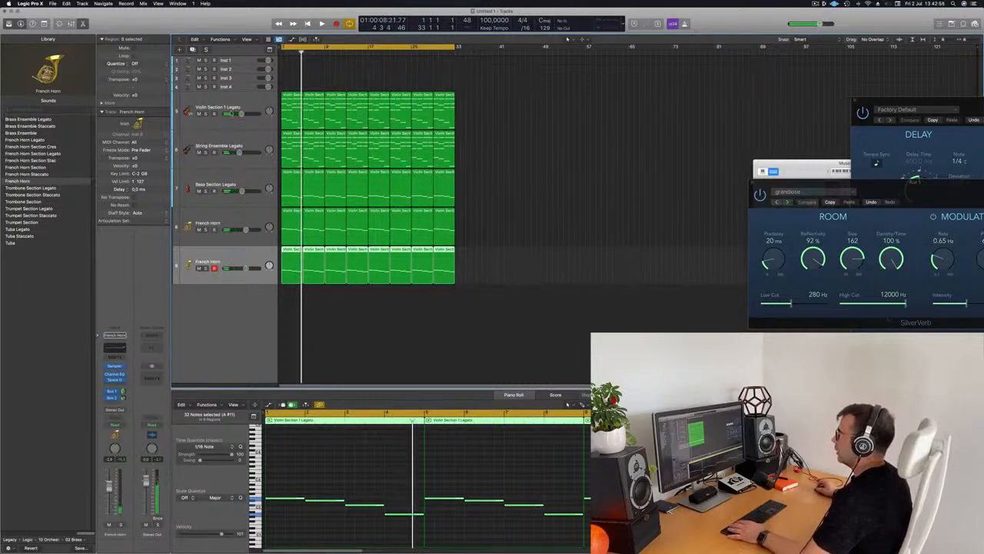
# Duplicate the Violin Section 1 Legato track without its regions and move the new track above the original
pyautogui.click(238, 123)
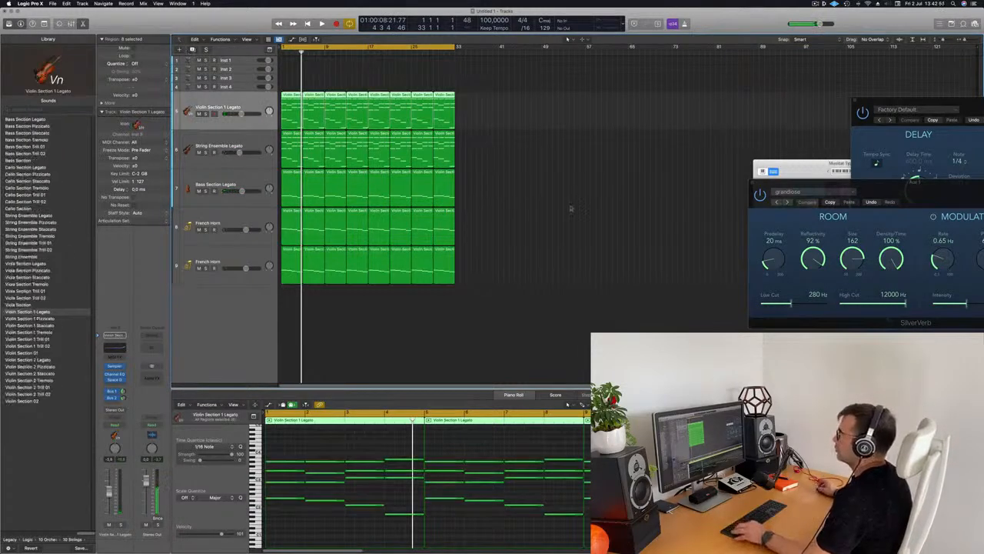
pyautogui.press('super+d')
pyautogui.moveTo(241, 148); pyautogui.dragTo(242, 108)
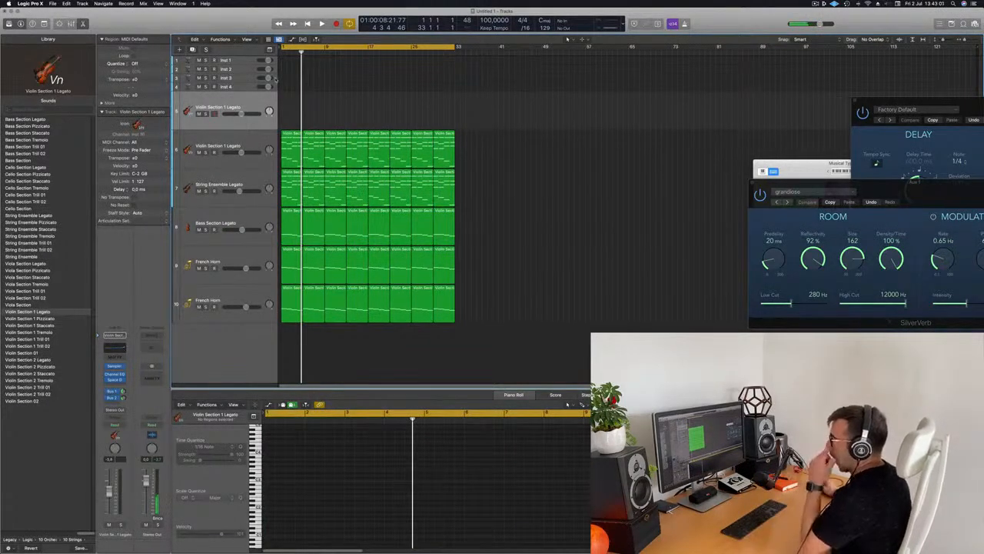
# Copy the first violin region onto the new empty track and repeat it seven times to fill all eight slots
pyautogui.moveTo(291, 136); pyautogui.dragTo(287, 98)
pyautogui.press('super+r')
pyautogui.press('super+r')
pyautogui.press('super+r')
pyautogui.press('super+r')
pyautogui.press('super+r')
pyautogui.press('super+r')
pyautogui.press('super+r')
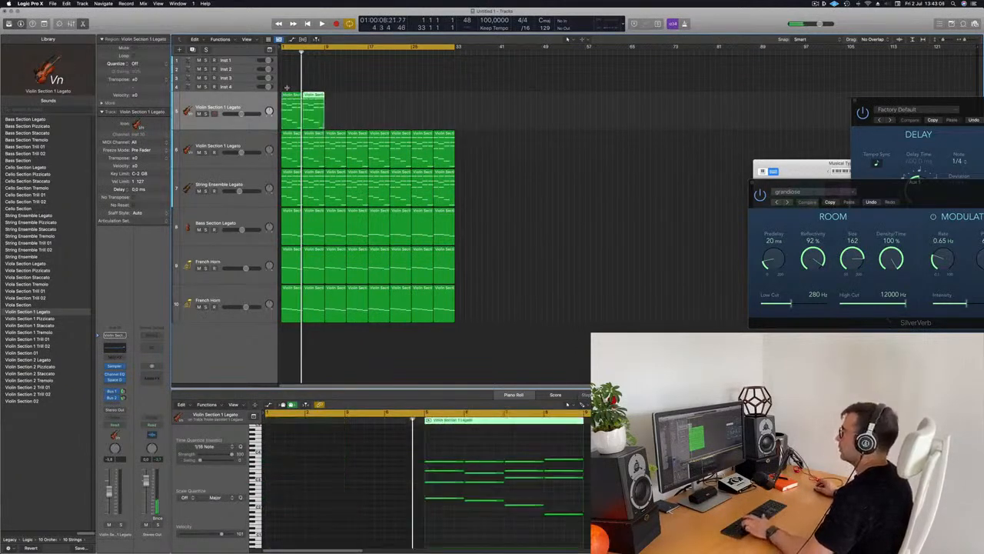
# Change the new track's instrument to Brass Ensemble from the orchestral brass sounds
pyautogui.click(218, 102)
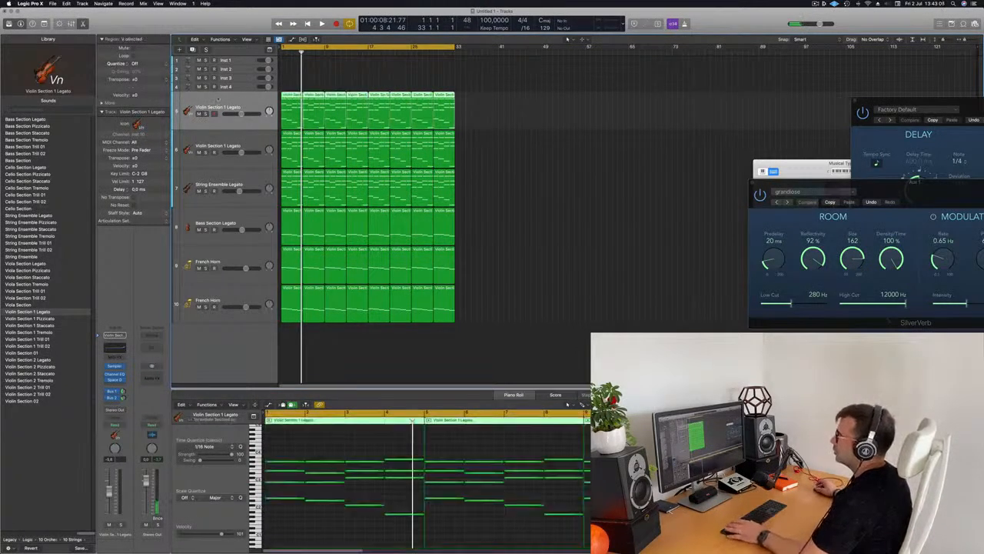
pyautogui.click(57, 539)
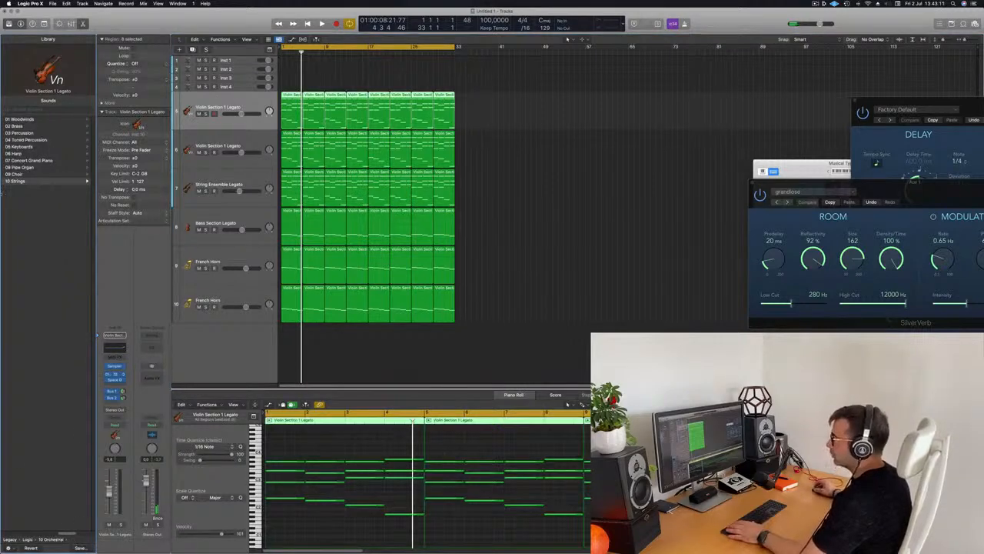
pyautogui.click(24, 126)
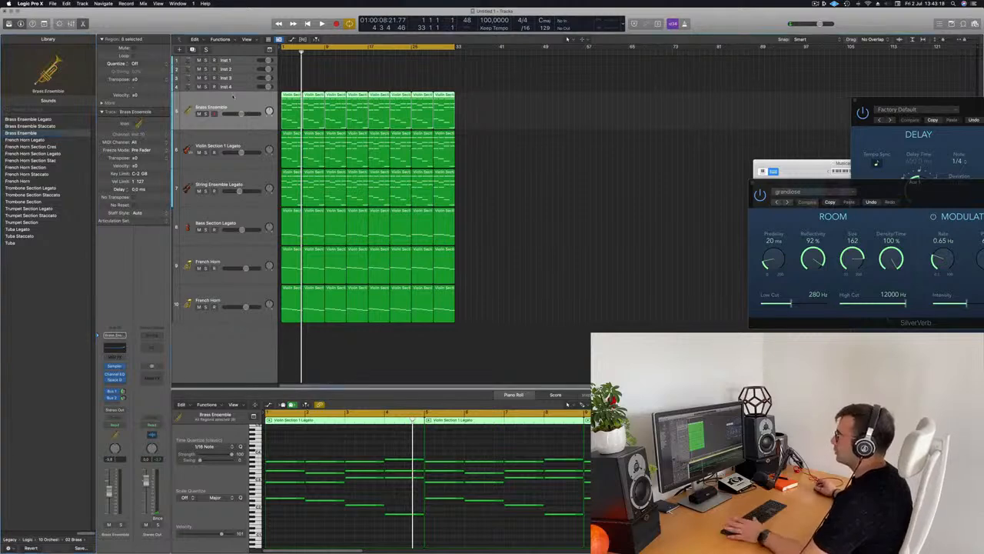
# Solo the Brass Ensemble track, play it from the start and adjust its Bus 1 send level
pyautogui.click(205, 113)
pyautogui.press('Return')
pyautogui.press('space')
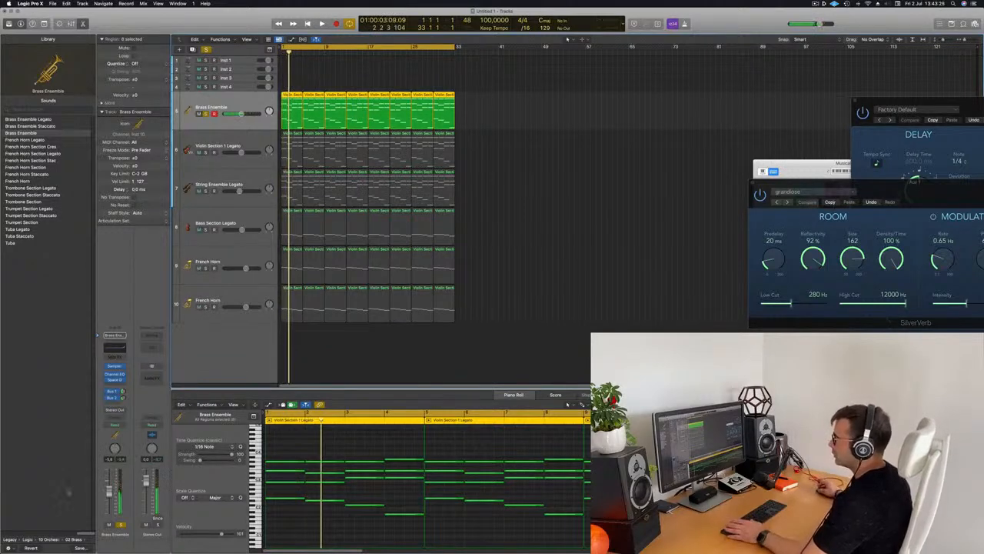
pyautogui.click(115, 391)
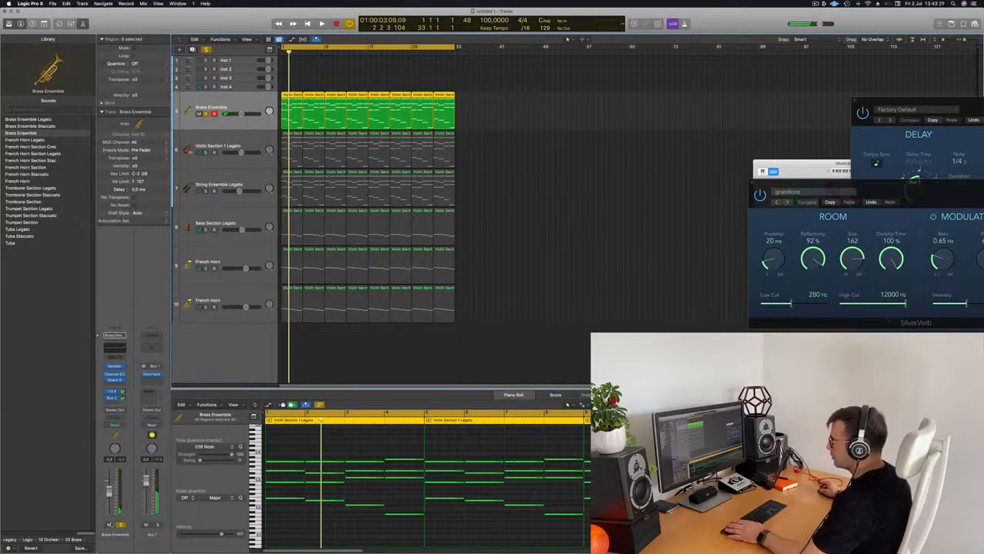
# Unsolo the Brass Ensemble and fine-tune its volume while the full arrangement plays
pyautogui.press('super+a')
pyautogui.press('space')
pyautogui.moveTo(109, 498); pyautogui.dragTo(109, 495)
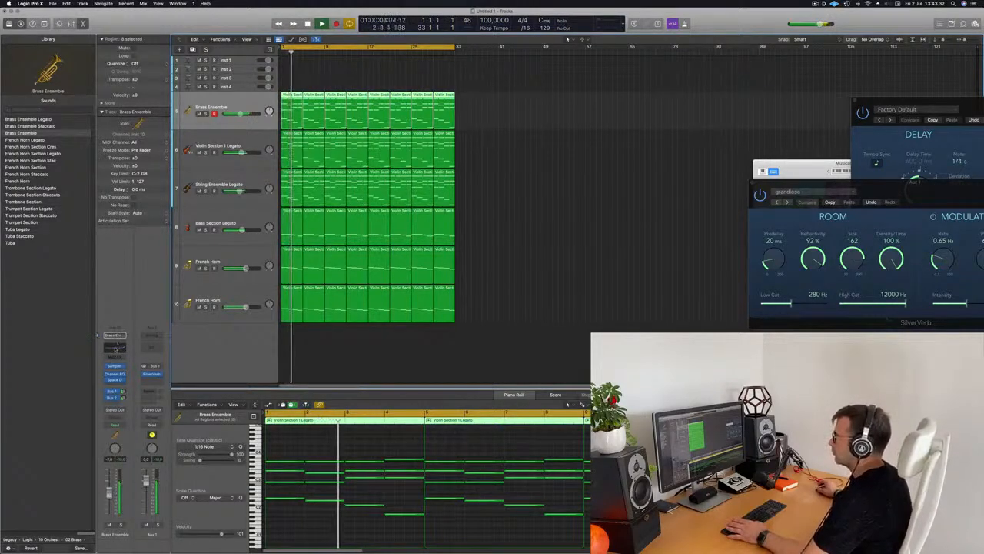
# Examine the Brass Ensemble's Channel EQ curve and spectrum during soloed playback, and close the EQ
pyautogui.click(114, 374)
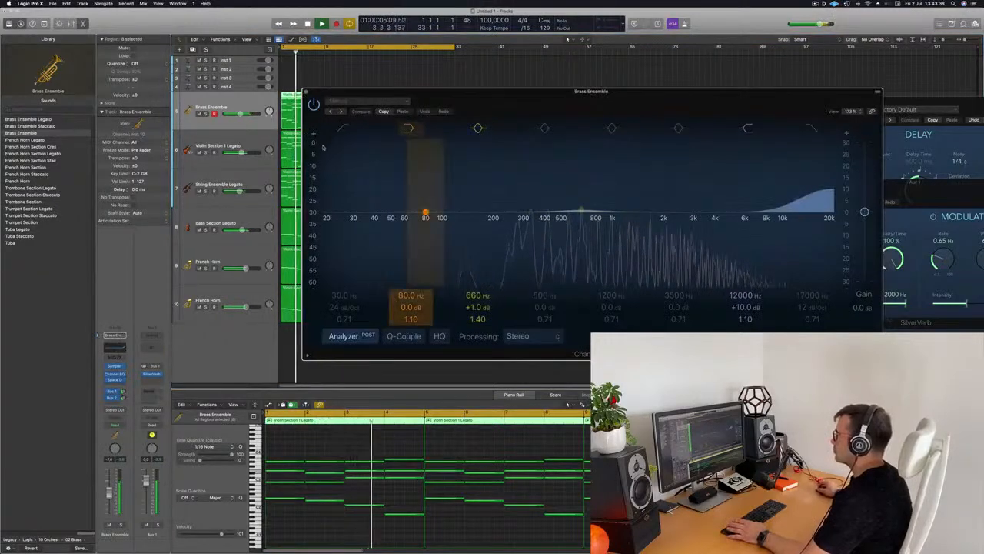
pyautogui.moveTo(564, 91); pyautogui.dragTo(612, 76)
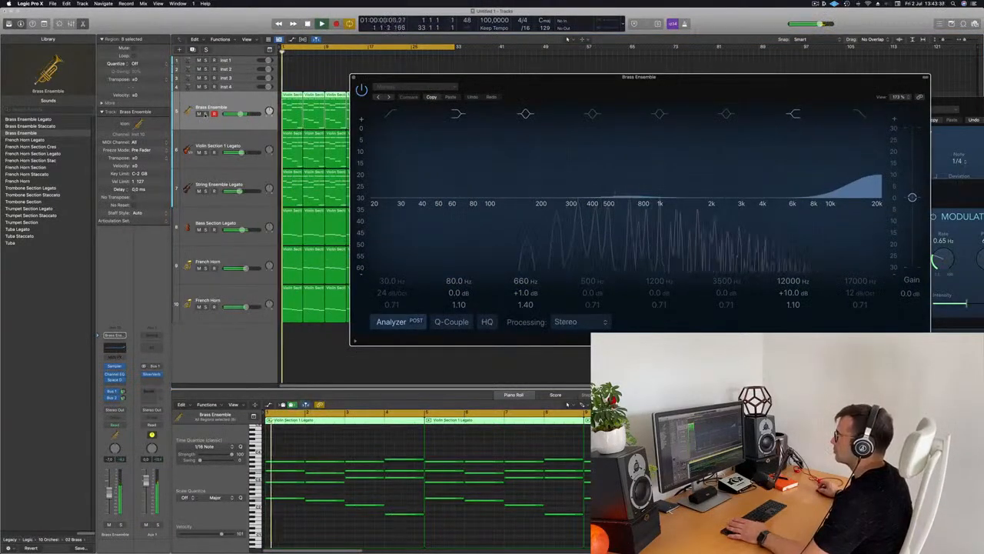
pyautogui.click(205, 114)
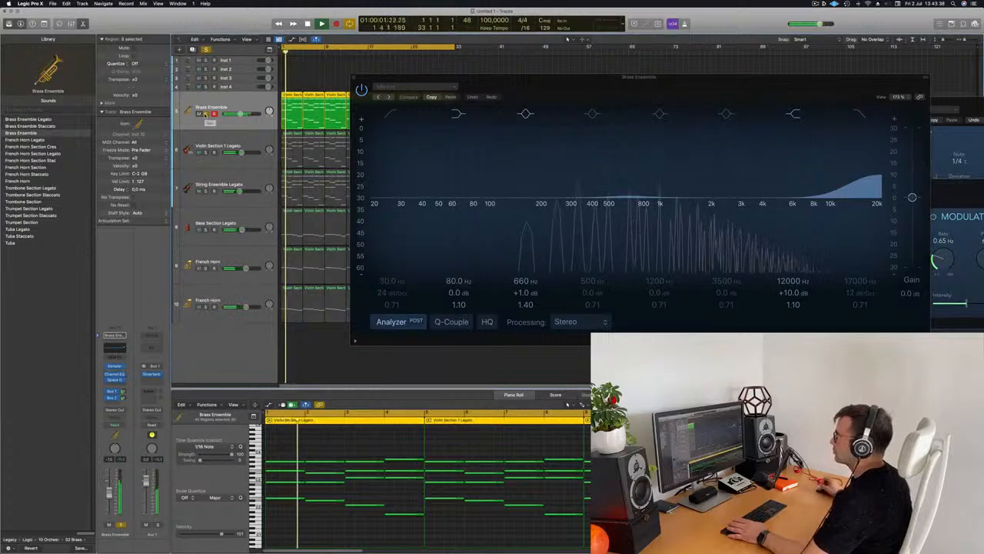
pyautogui.press('space')
pyautogui.press('space')
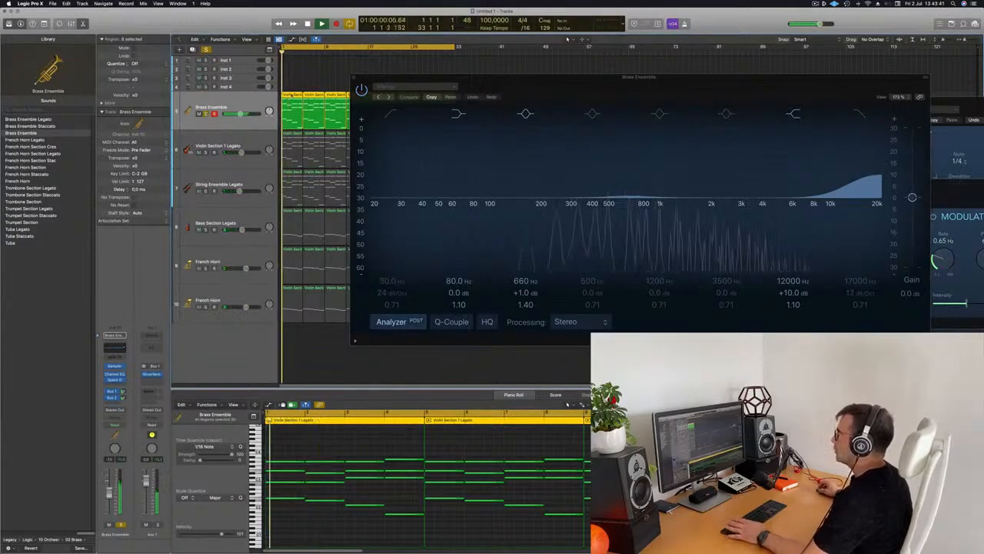
pyautogui.press('super+w')
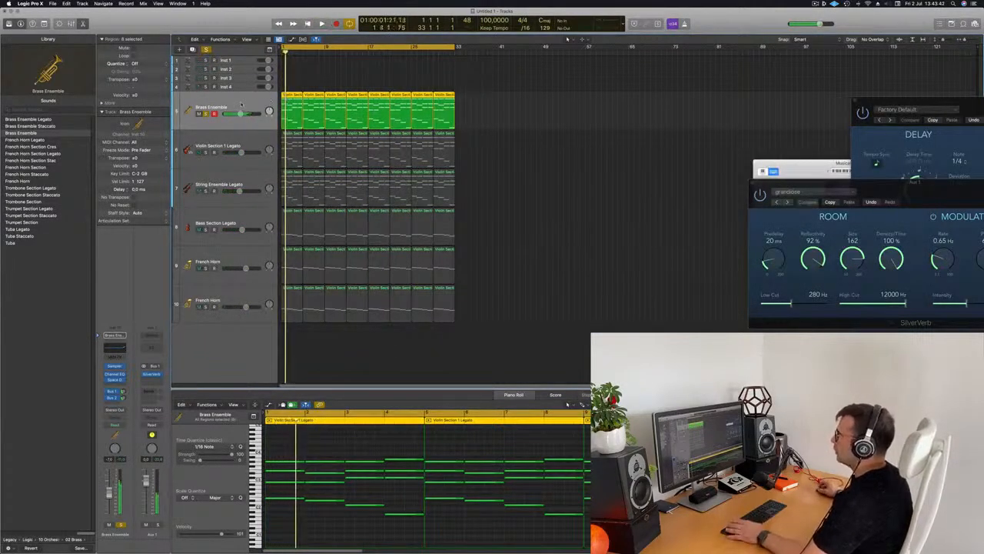
# Duplicate the Brass Ensemble track, pan the original off-centre and lower its volume to -14.2 dB during playback
pyautogui.press('super+d')
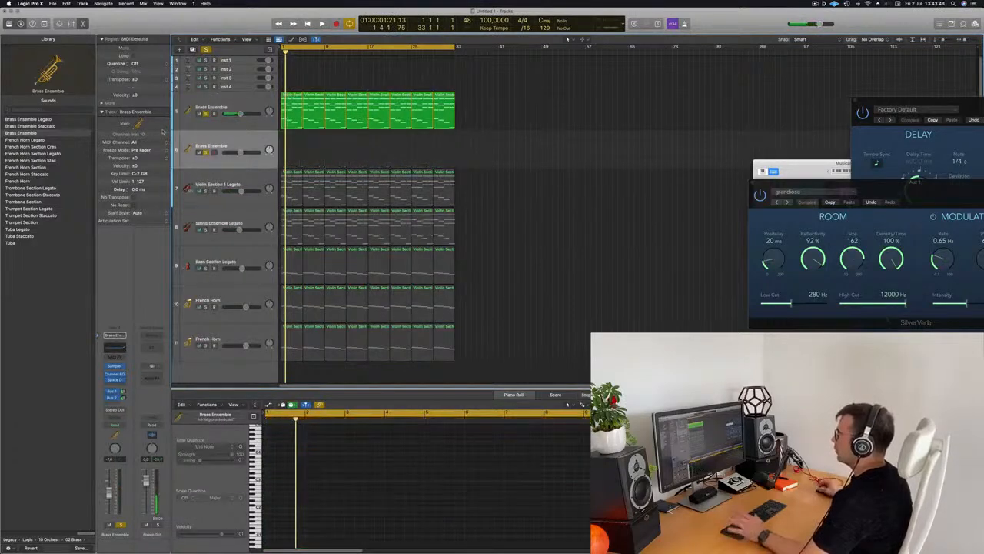
pyautogui.click(254, 101)
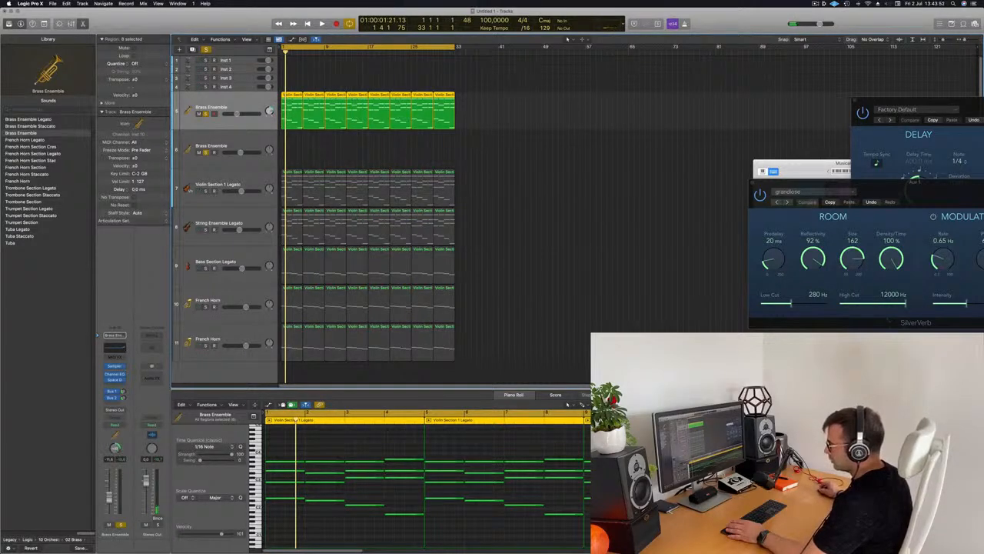
pyautogui.press('space')
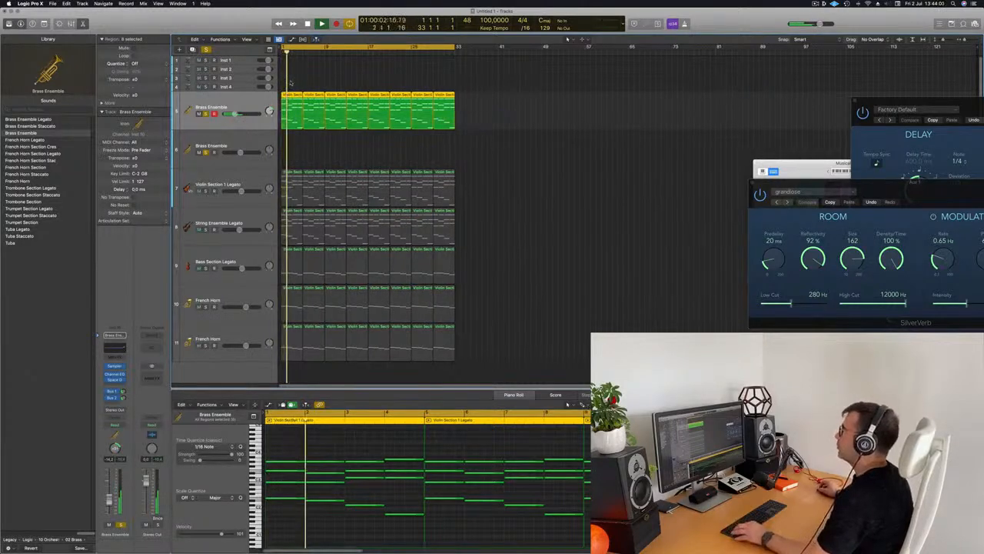
# Copy the brass regions onto the duplicate track, move that track above the original and play both from the start
pyautogui.moveTo(291, 119); pyautogui.dragTo(289, 160)
pyautogui.moveTo(224, 145); pyautogui.dragTo(225, 145)
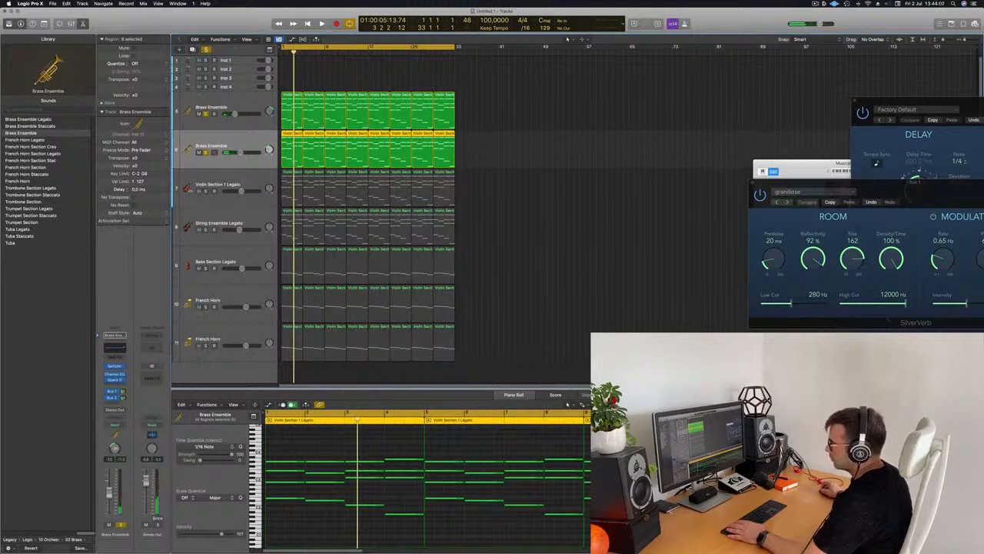
pyautogui.press('Return')
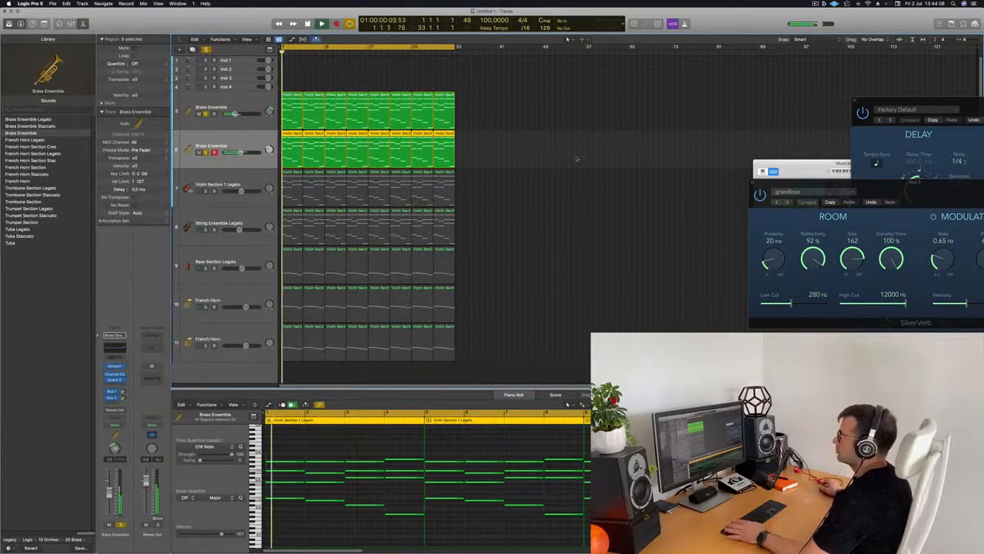
pyautogui.moveTo(189, 150); pyautogui.dragTo(190, 111)
pyautogui.press('space')
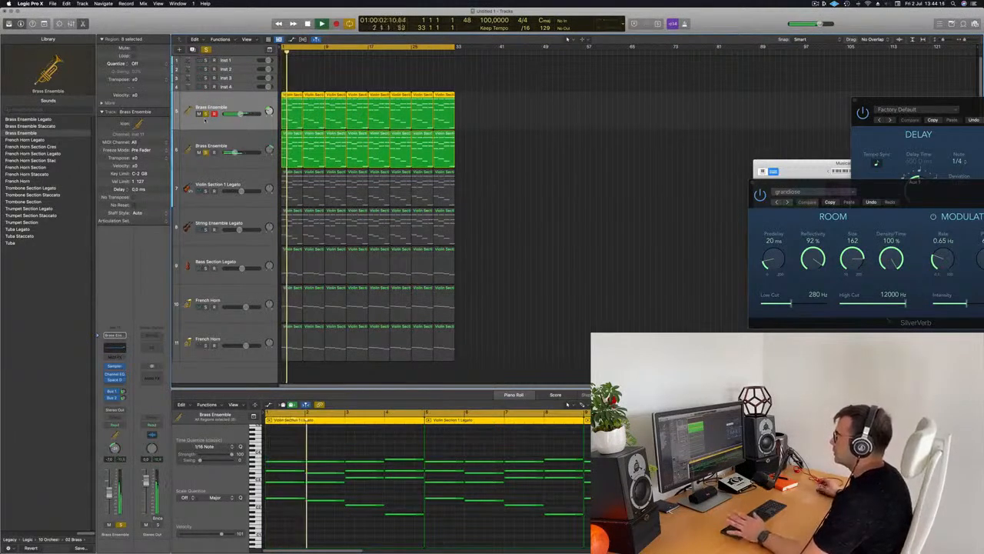
pyautogui.press('Return')
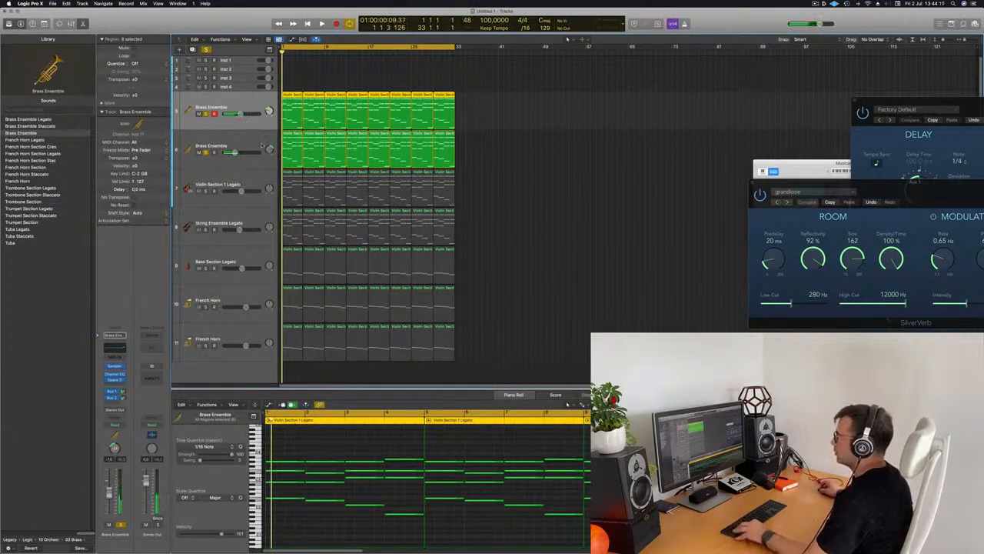
# Select both Brass Ensemble tracks and deselect their regions
pyautogui.click(262, 143)
pyautogui.keyDown('shift'); pyautogui.click(258, 121); pyautogui.keyUp('shift')
pyautogui.rightClick(260, 120)
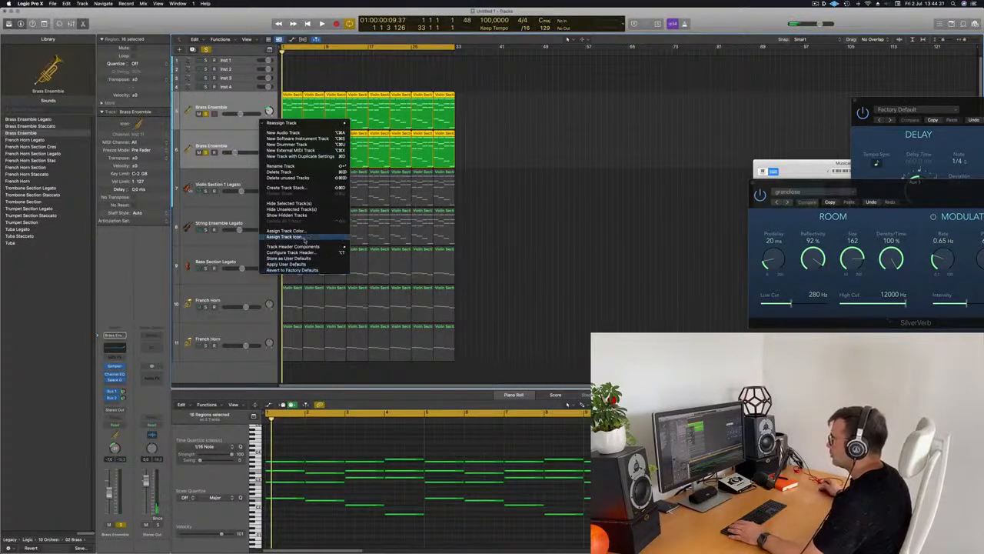
pyautogui.click(608, 161)
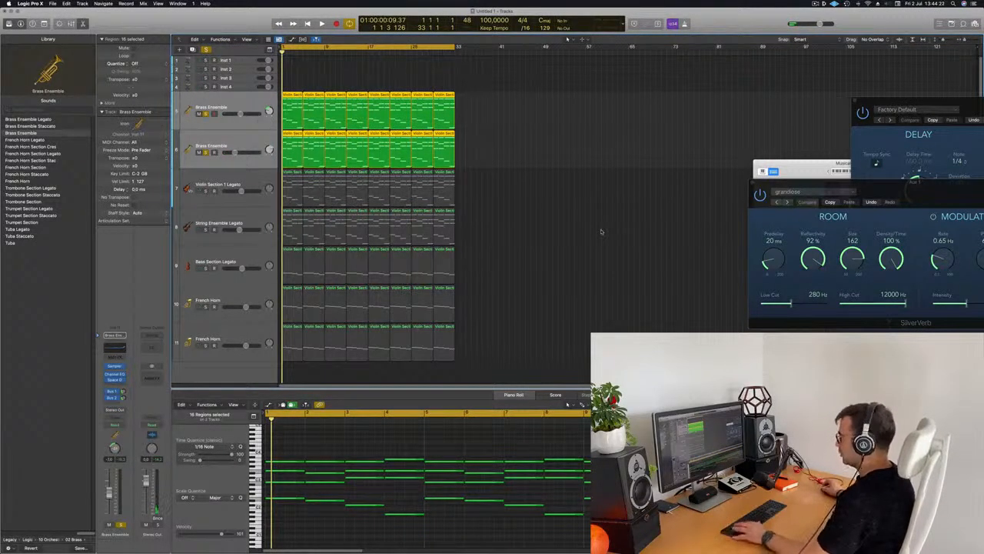
pyautogui.click(545, 246)
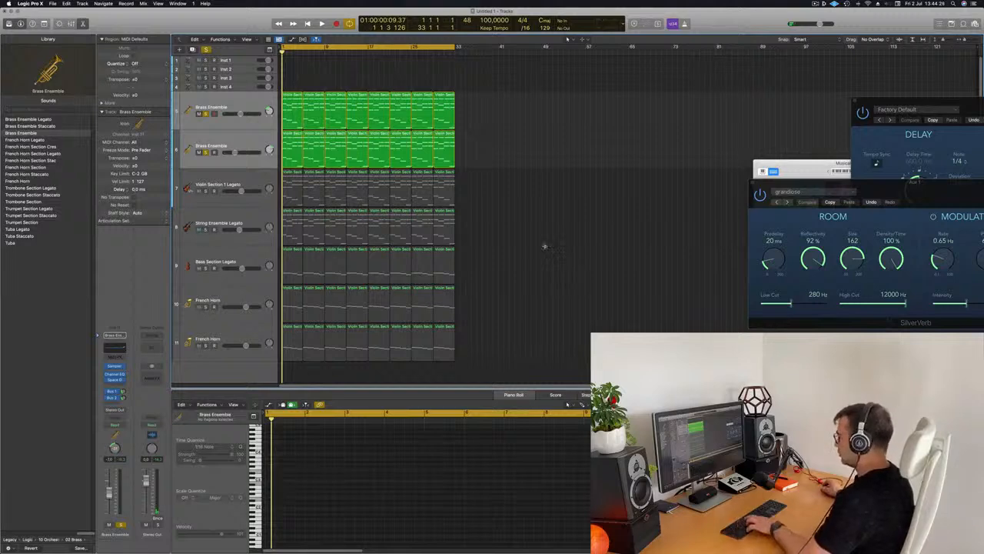
# Create a new VCA for the two selected Brass Ensemble channel strips in the mixer and play the result
pyautogui.press('super+k')
pyautogui.press('x')
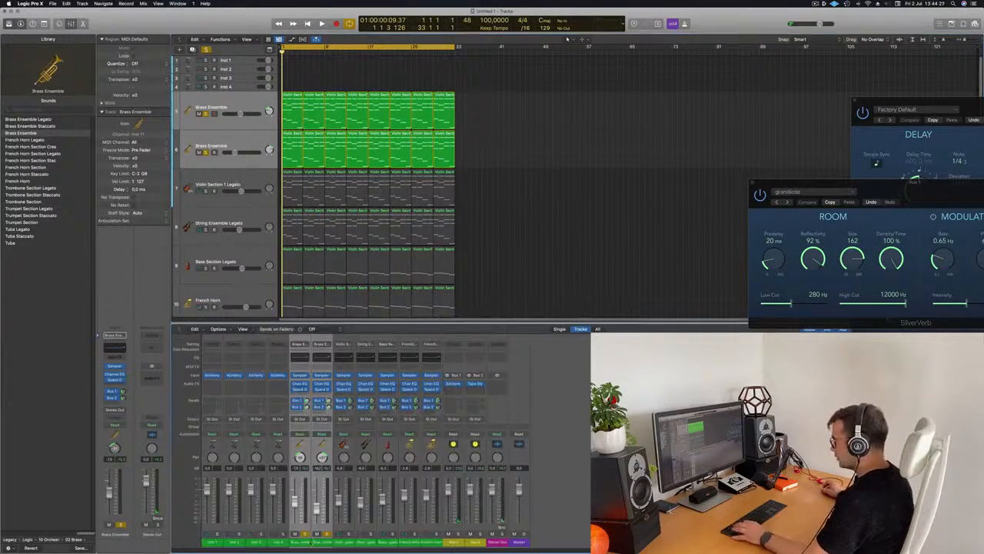
pyautogui.rightClick(318, 543)
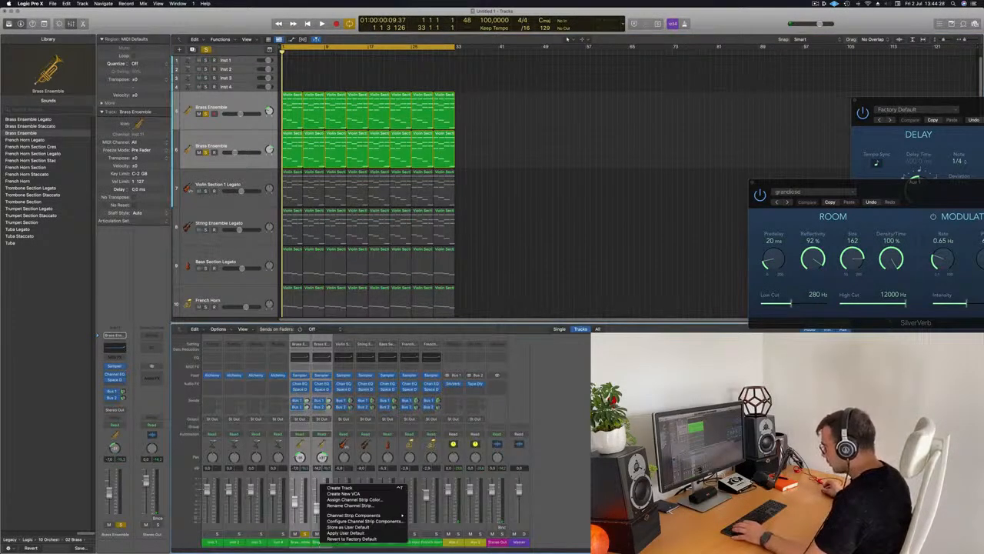
pyautogui.moveTo(353, 516)
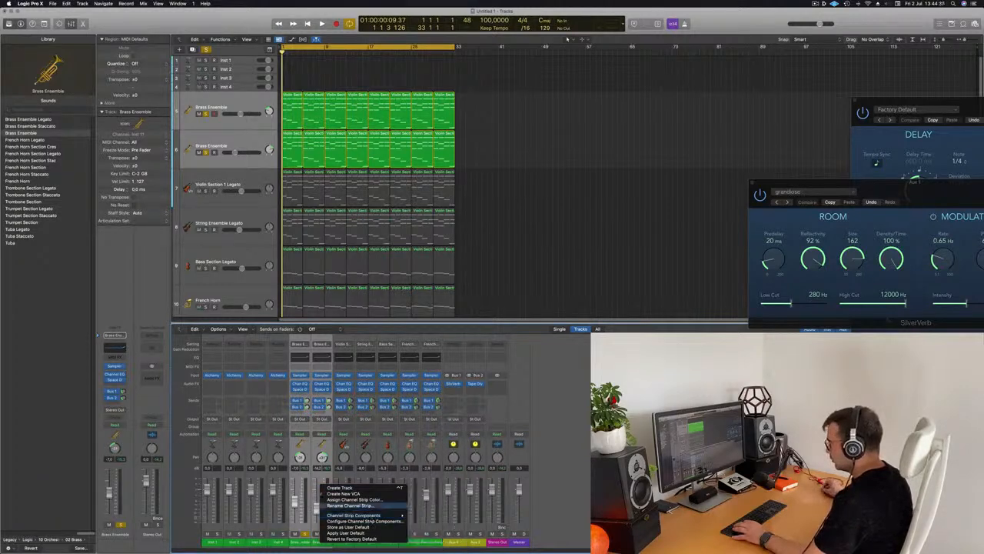
pyautogui.click(348, 494)
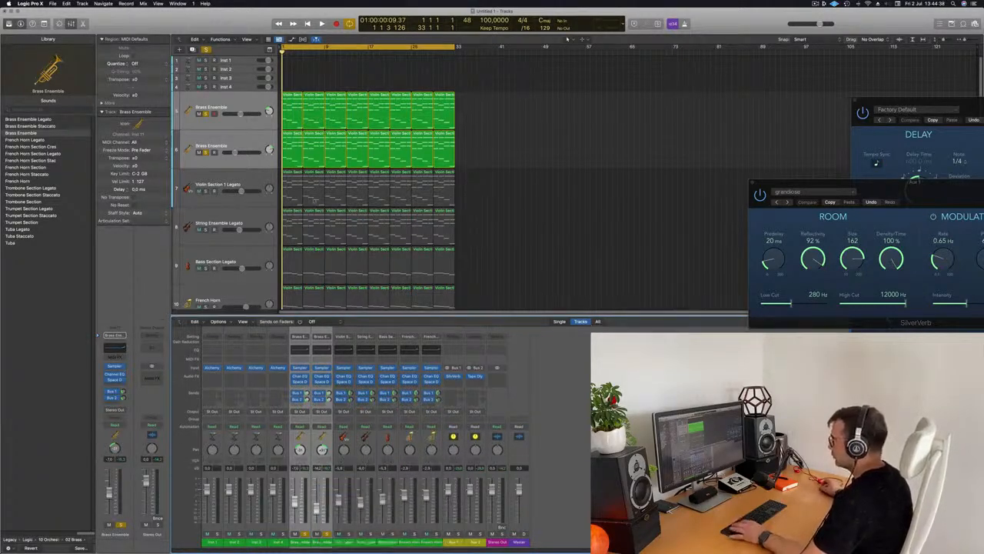
pyautogui.press('space')
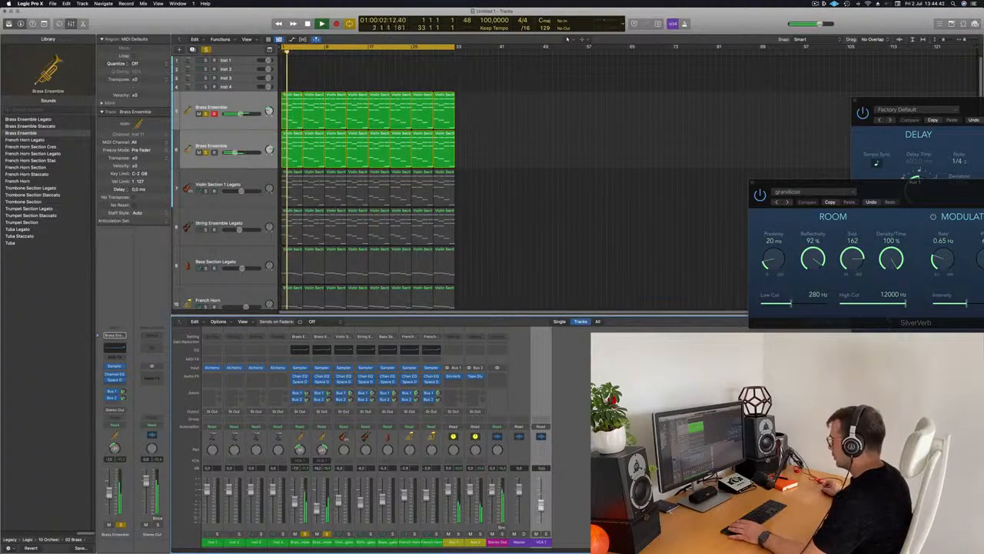
# Adjust the fader of the brass VCA during playback, turn off solo and play the brass against the full arrangement
pyautogui.moveTo(540, 487); pyautogui.dragTo(542, 495)
pyautogui.press('space')
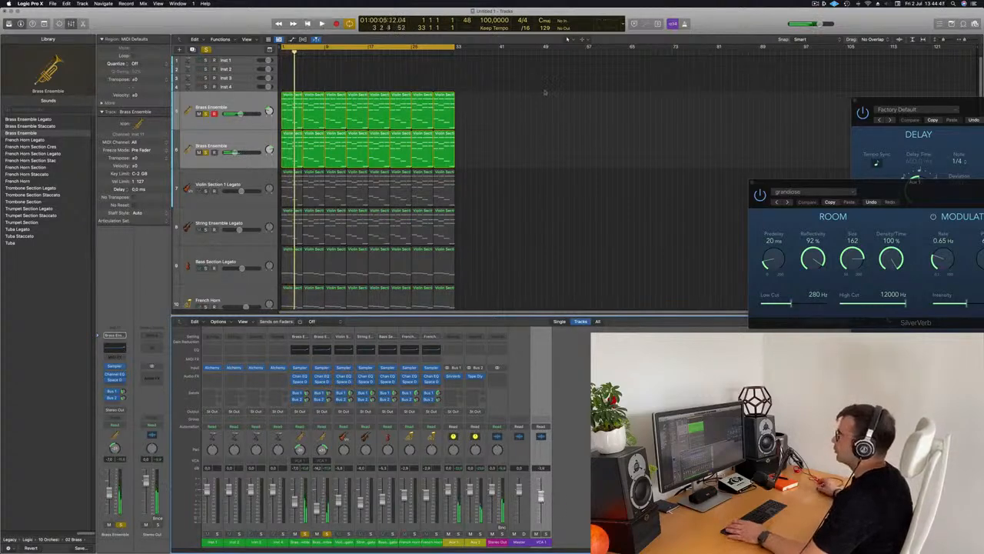
pyautogui.click(206, 50)
pyautogui.press('space')
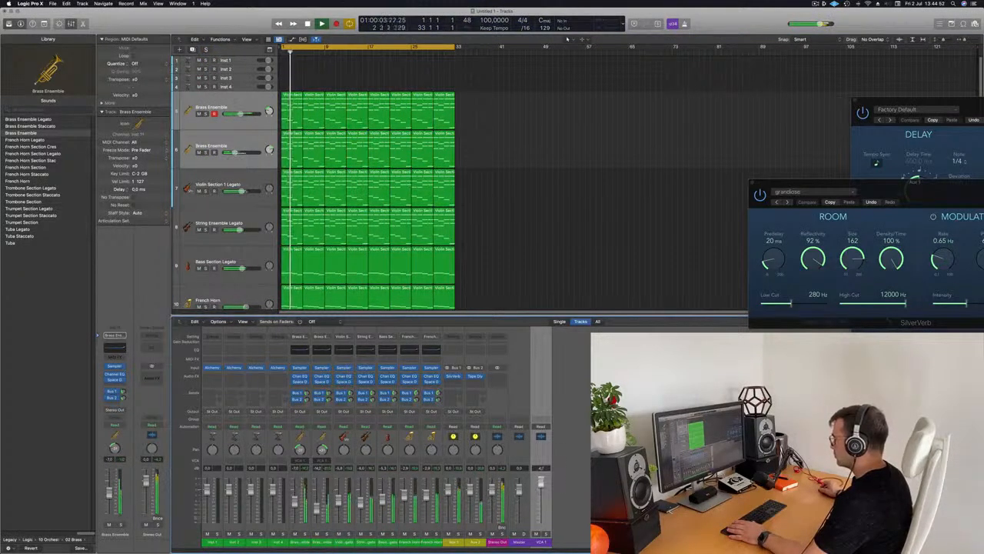
pyautogui.press('space')
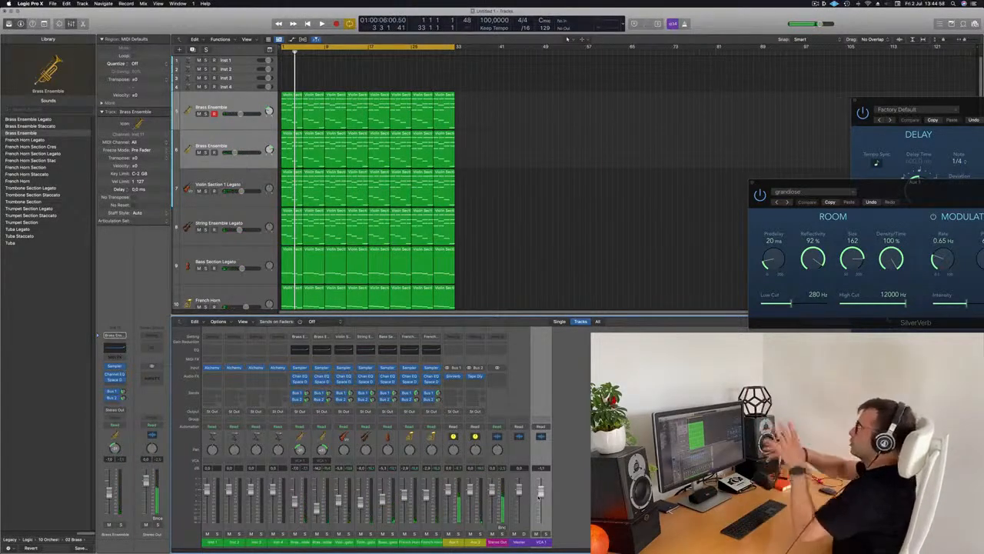
# Play the arrangement and solo and unsolo the brass VCA to compare the brass alone with the full mix
pyautogui.press('space')
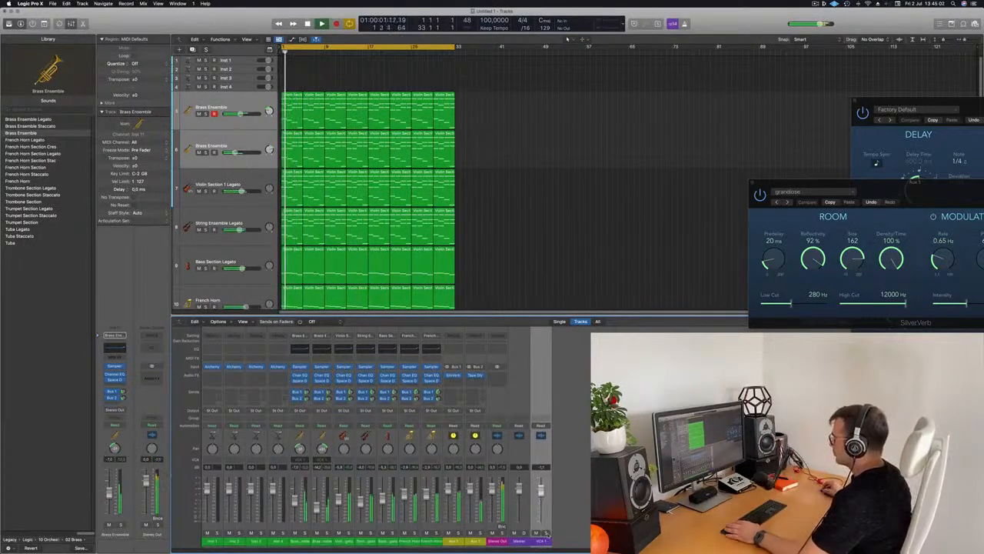
pyautogui.press('s')
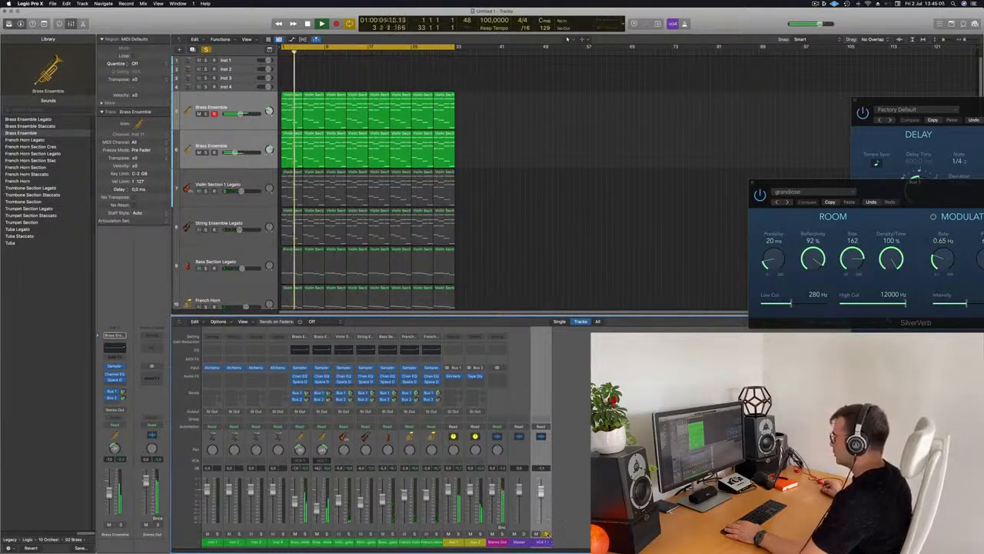
pyautogui.press('s')
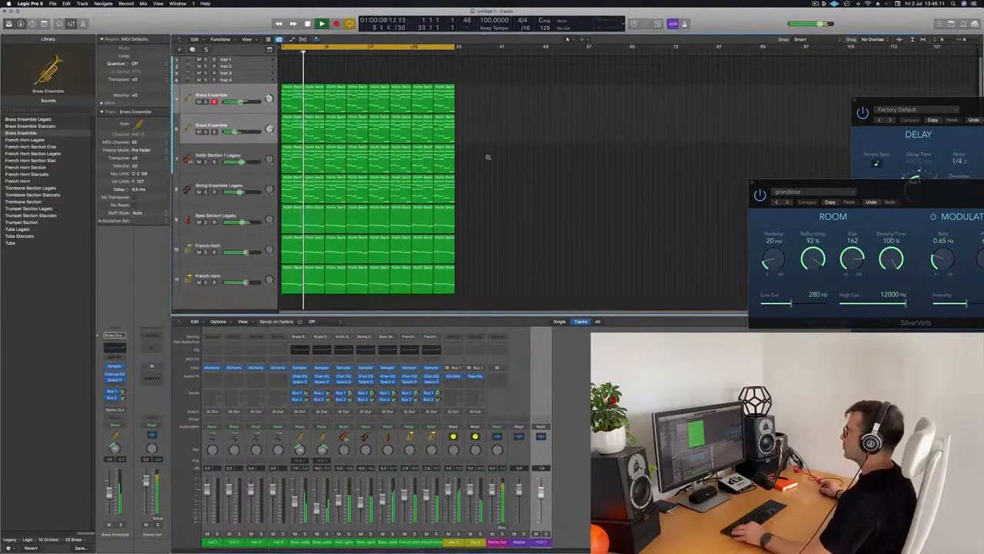
# Go through the two Brass Ensemble tracks and select the Violin Section 1 Legato track
pyautogui.keyDown('ctrl'); pyautogui.keyDown('alt'); pyautogui.click(522, 179); pyautogui.keyUp('alt'); pyautogui.keyUp('ctrl')
pyautogui.scroll(-1, 522, 179)
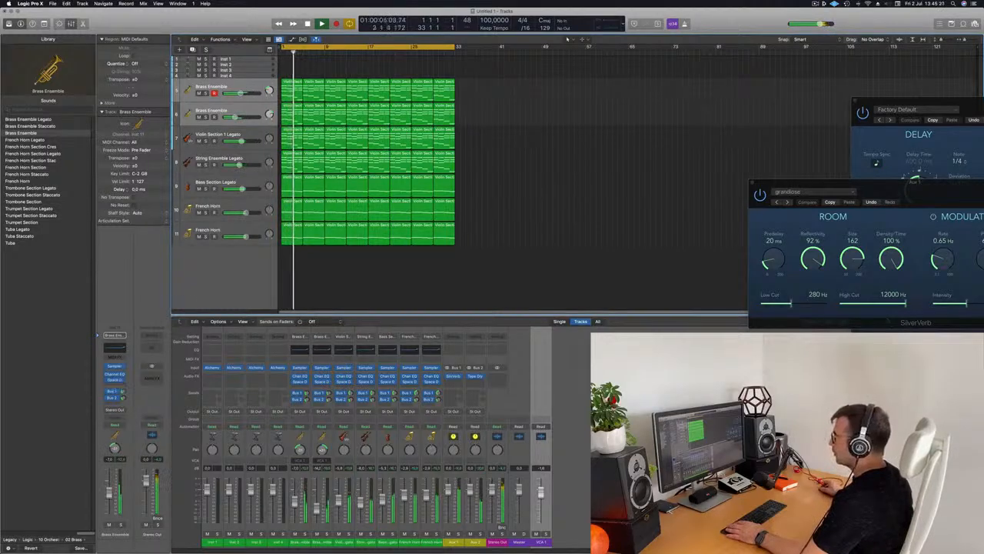
pyautogui.click(258, 89)
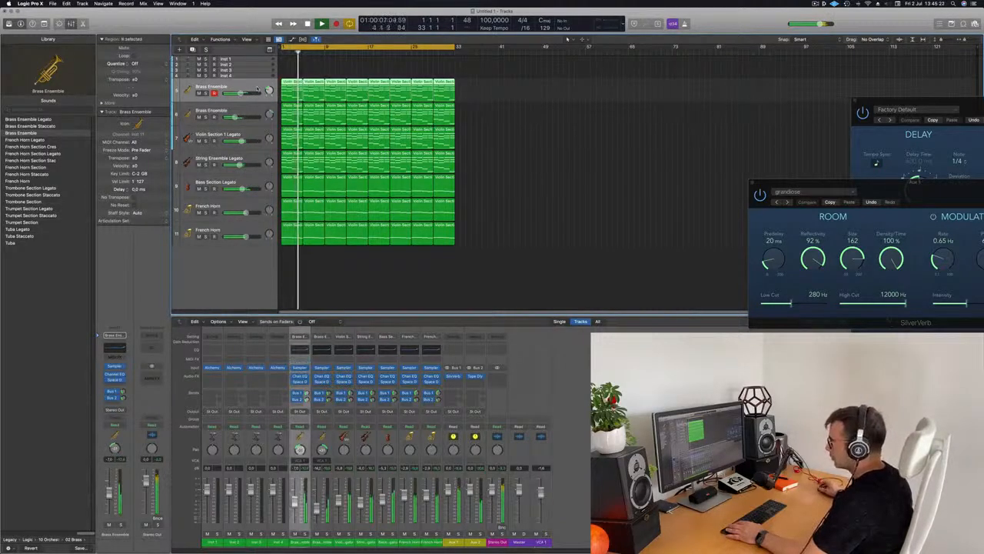
pyautogui.click(259, 113)
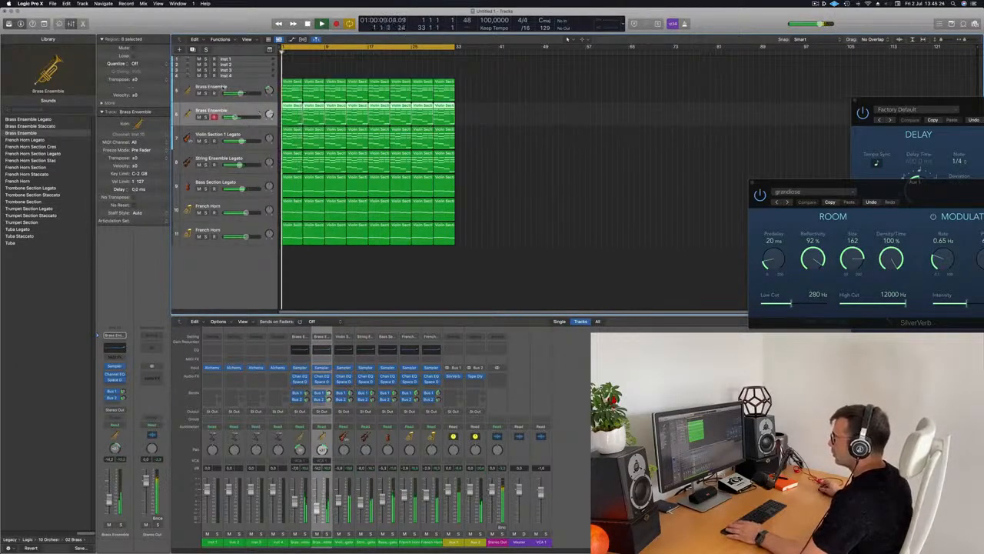
pyautogui.click(256, 140)
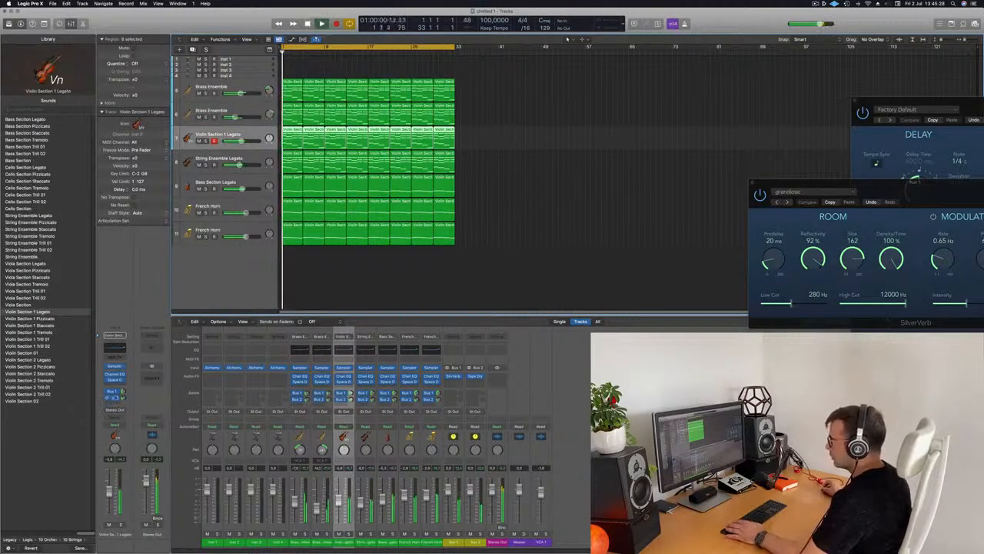
# Show the Bus 1 aux channel from the violin track's send and reopen its SilverVerb over the empty arrange area
pyautogui.click(114, 393)
pyautogui.click(115, 391)
pyautogui.click(152, 375)
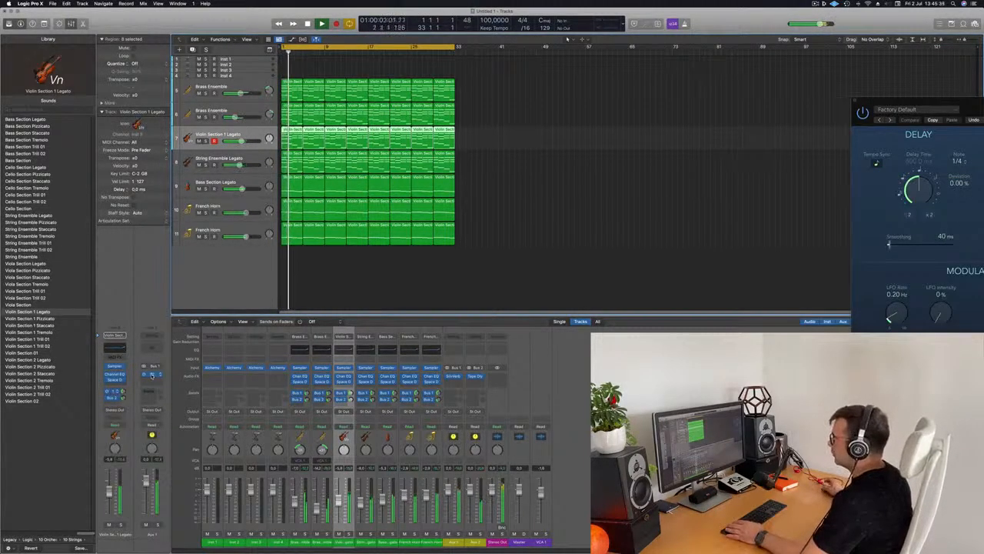
pyautogui.click(151, 375)
pyautogui.moveTo(913, 182); pyautogui.dragTo(671, 43)
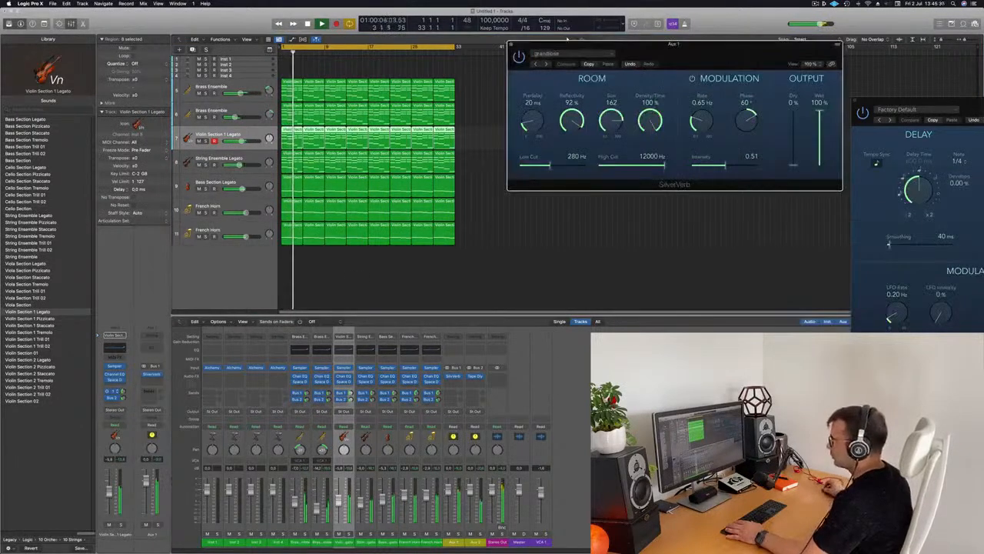
# Add a Channel EQ to the Bus 1 reverb aux and move its window clear of SilverVerb
pyautogui.click(151, 350)
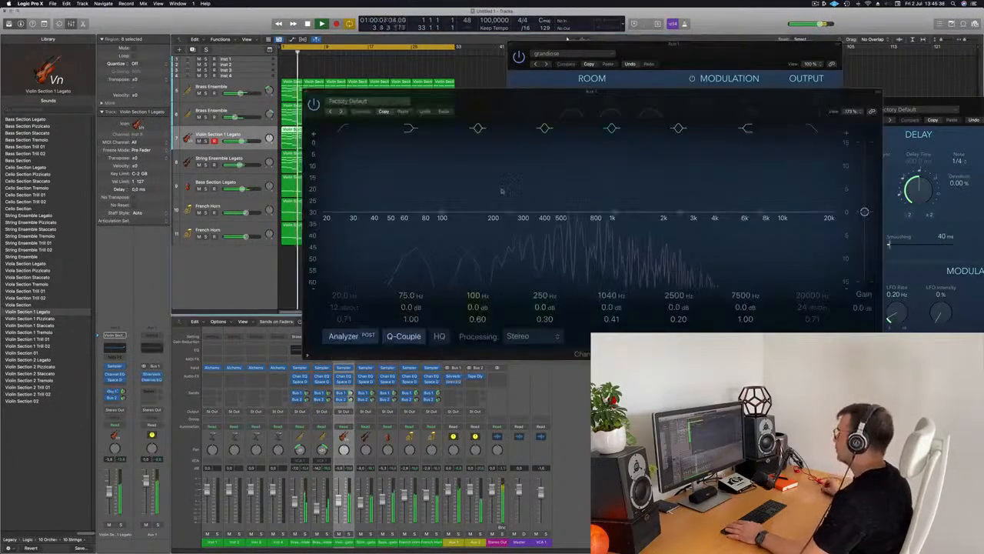
pyautogui.click(520, 86)
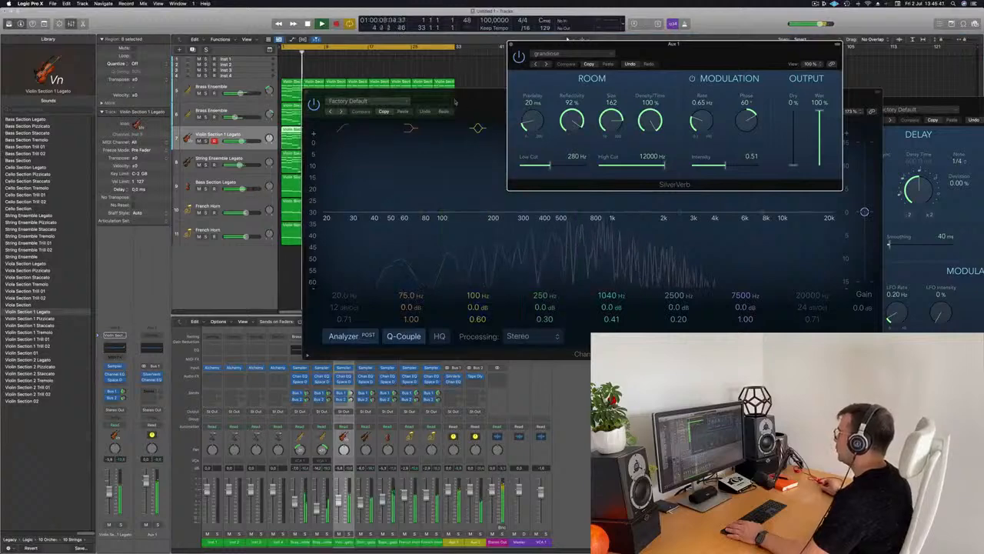
pyautogui.moveTo(467, 93); pyautogui.dragTo(269, 87)
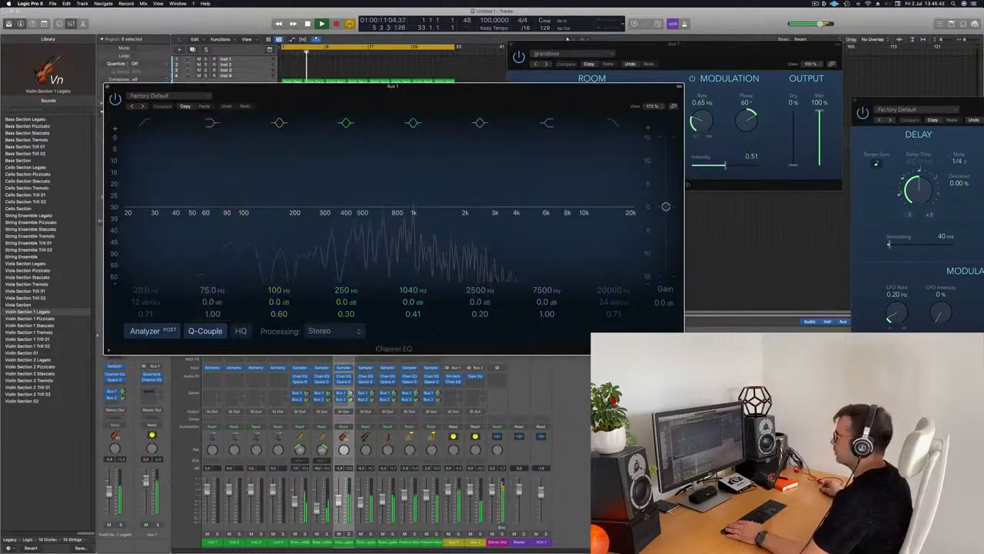
# Enable the low cut on the reverb aux's Channel EQ at about 670 Hz, then close the EQ and SilverVerb windows
pyautogui.click(145, 123)
pyautogui.moveTo(143, 210); pyautogui.dragTo(393, 191)
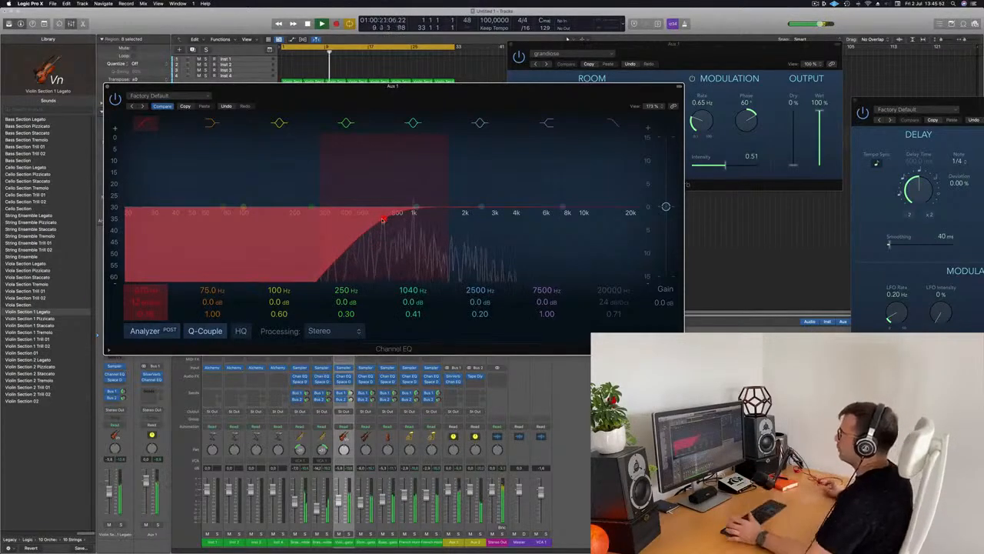
pyautogui.moveTo(496, 93); pyautogui.dragTo(601, 120)
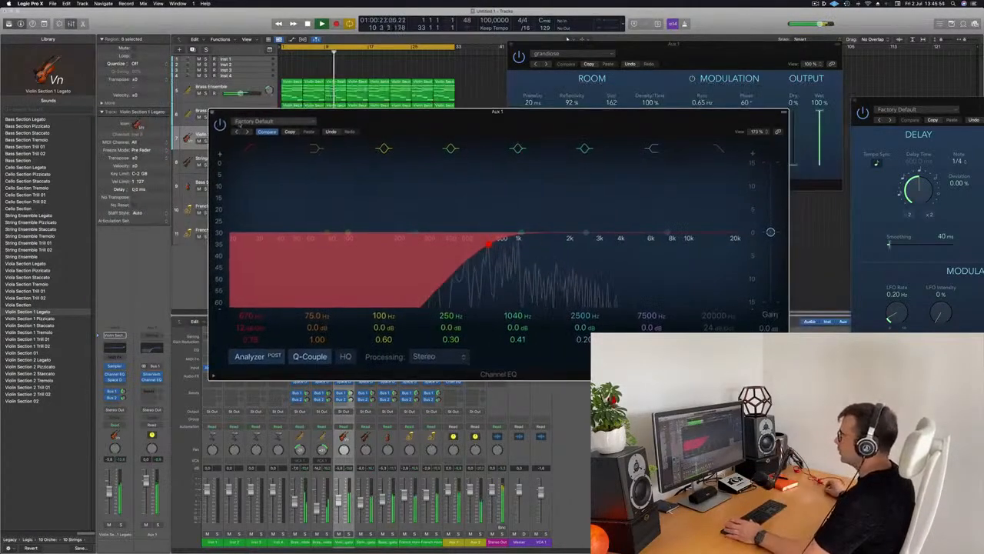
pyautogui.press('super+w')
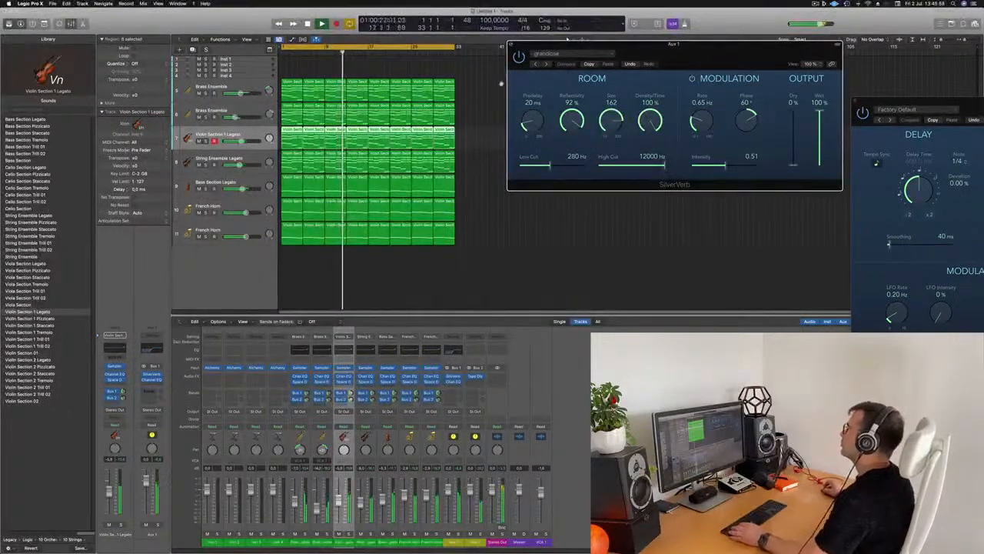
pyautogui.click(512, 45)
# Duplicate the upper Brass Ensemble track and move the empty duplicate above the original
pyautogui.hscroll(3, 538, 188)
pyautogui.scroll(1, 605, 208)
pyautogui.scroll(3, 606, 209)
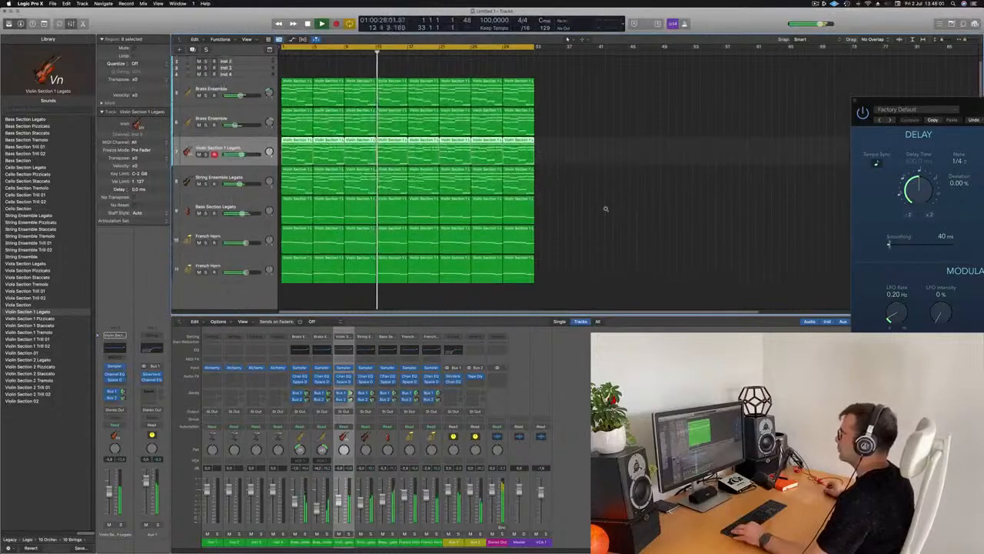
pyautogui.hscroll(-3, 606, 209)
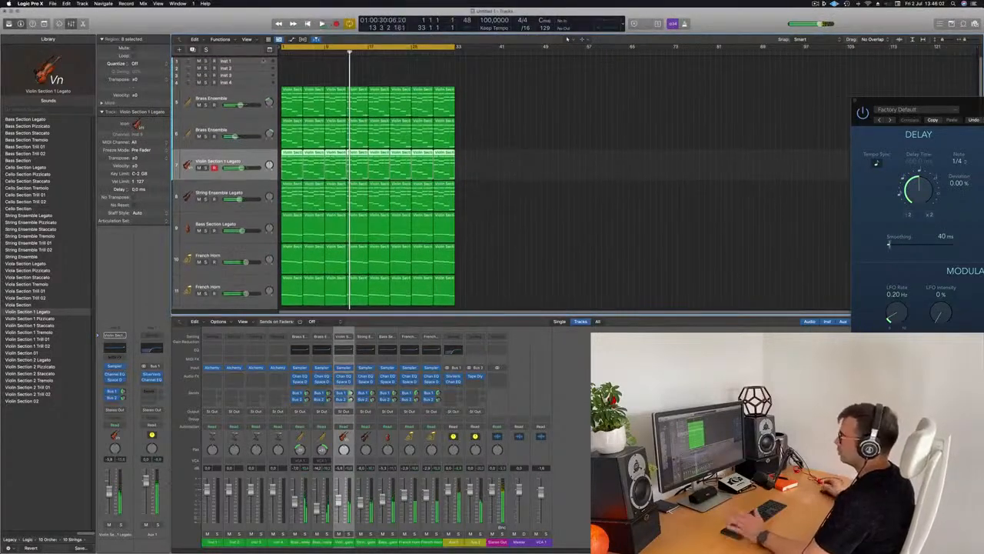
pyautogui.click(254, 93)
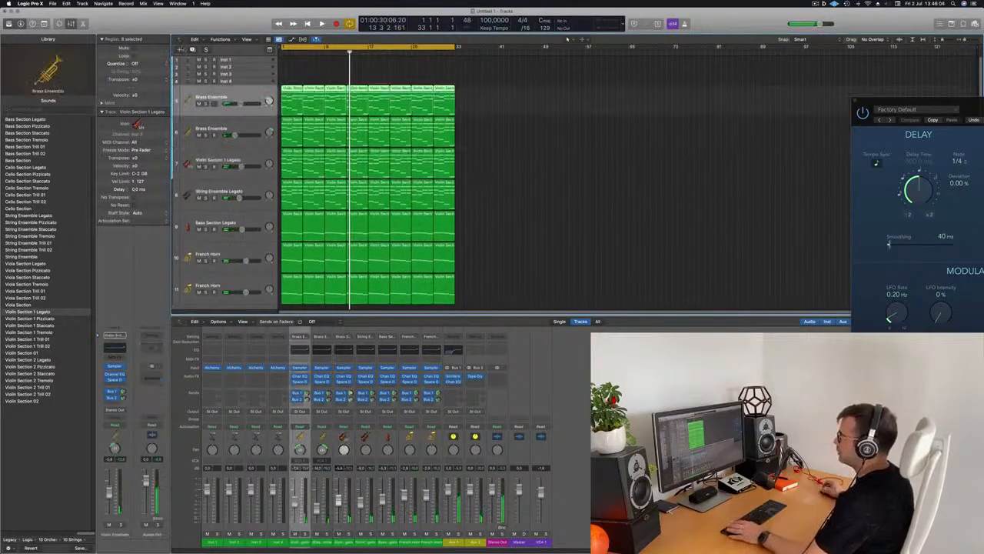
pyautogui.press('super+d')
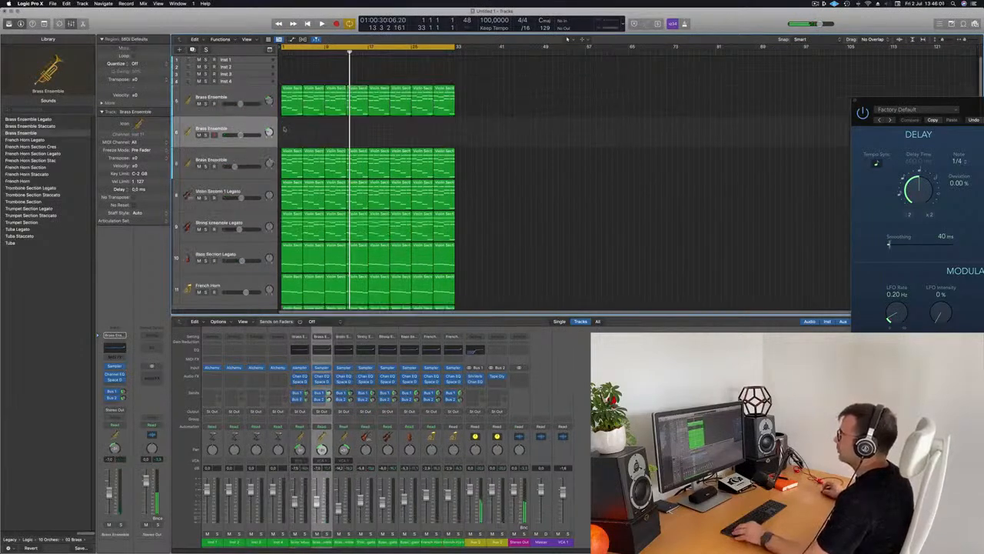
pyautogui.moveTo(252, 125)
pyautogui.mouseDown()
pyautogui.moveTo(253, 85)
pyautogui.moveTo(289, 57)
pyautogui.mouseUp()
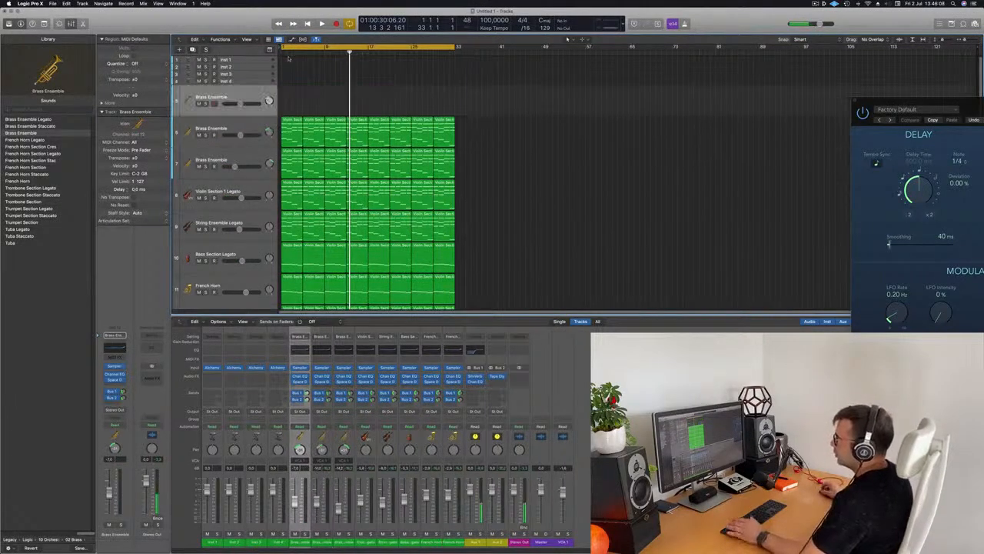
# Replace the Sampler on the duplicate track with a stereo Alchemy instrument
pyautogui.click(123, 368)
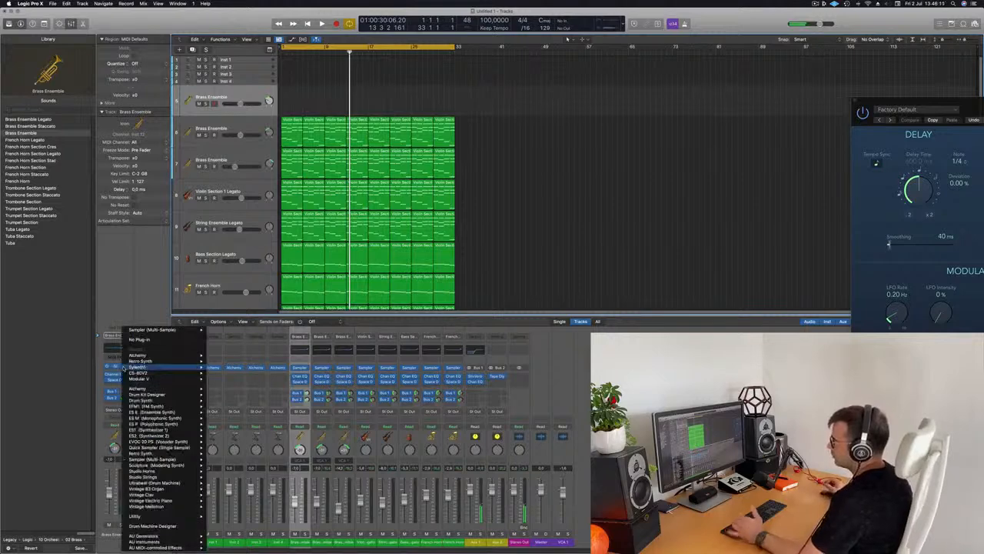
pyautogui.moveTo(137, 356)
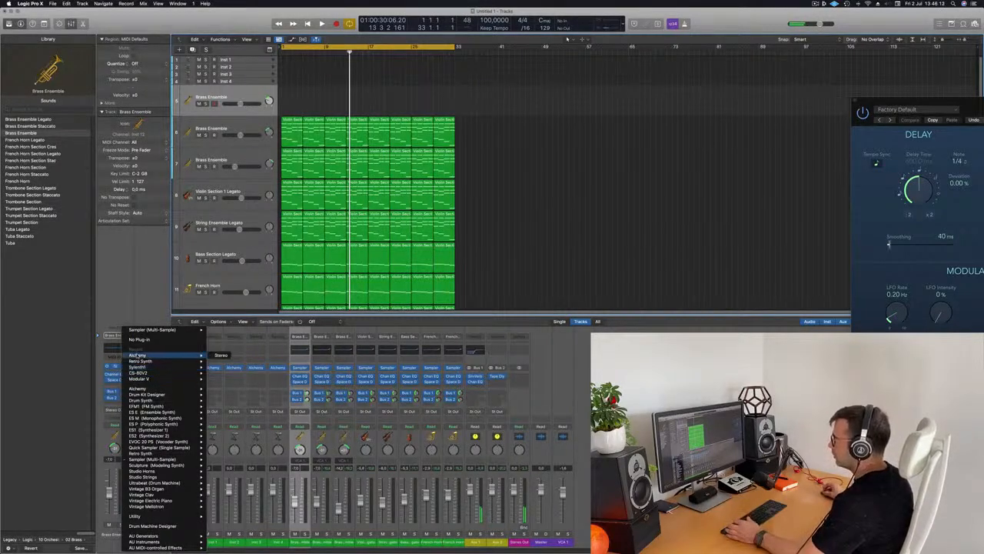
pyautogui.click(221, 355)
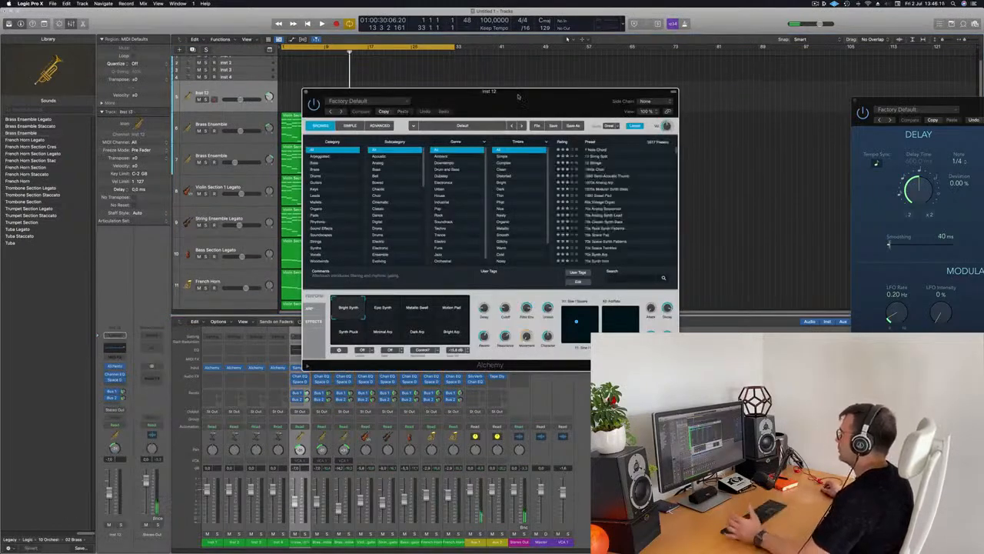
pyautogui.moveTo(693, 136); pyautogui.dragTo(600, 135)
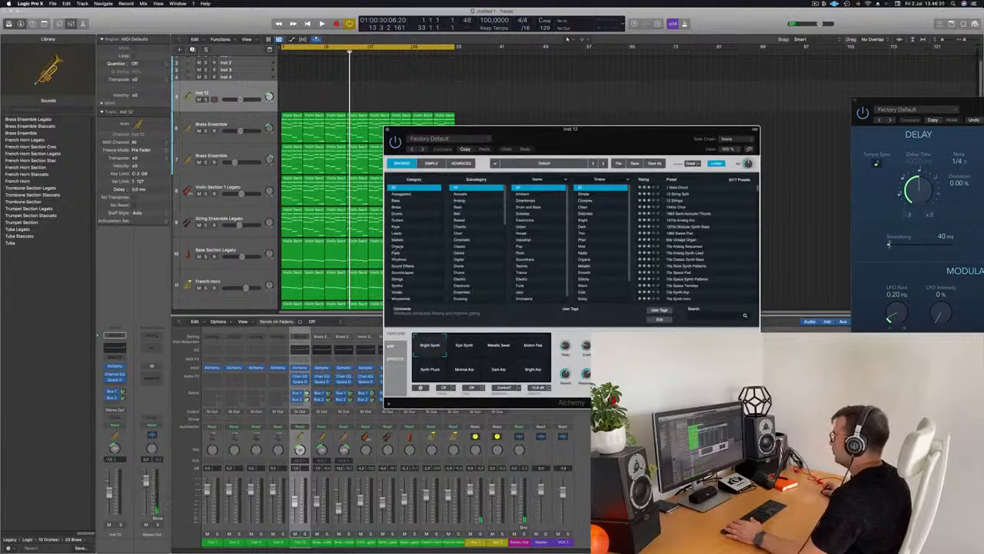
# Filter the Alchemy presets to Pads, sort them by rating and load Perfect Pad 01
pyautogui.click(397, 253)
pyautogui.moveTo(596, 135); pyautogui.dragTo(572, 132)
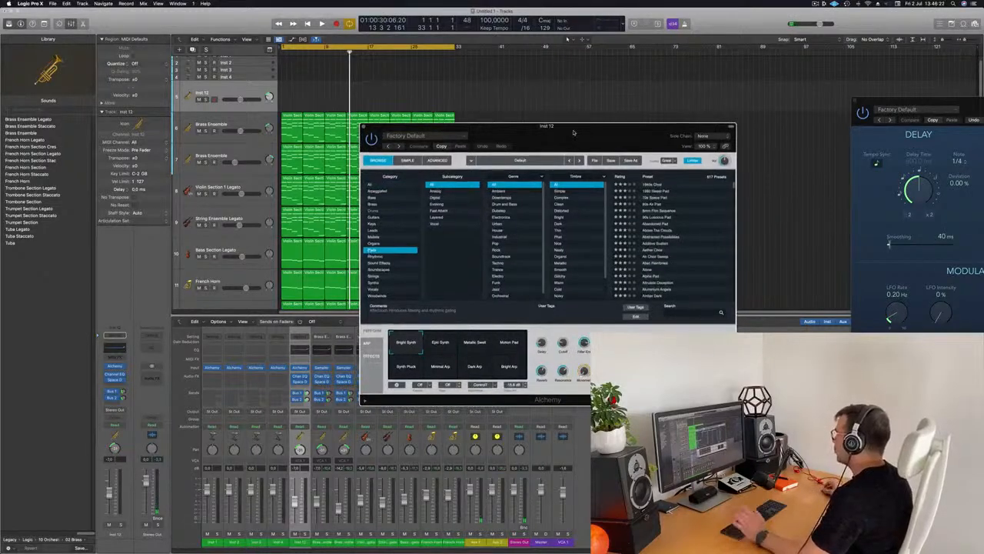
pyautogui.click(627, 177)
pyautogui.click(659, 198)
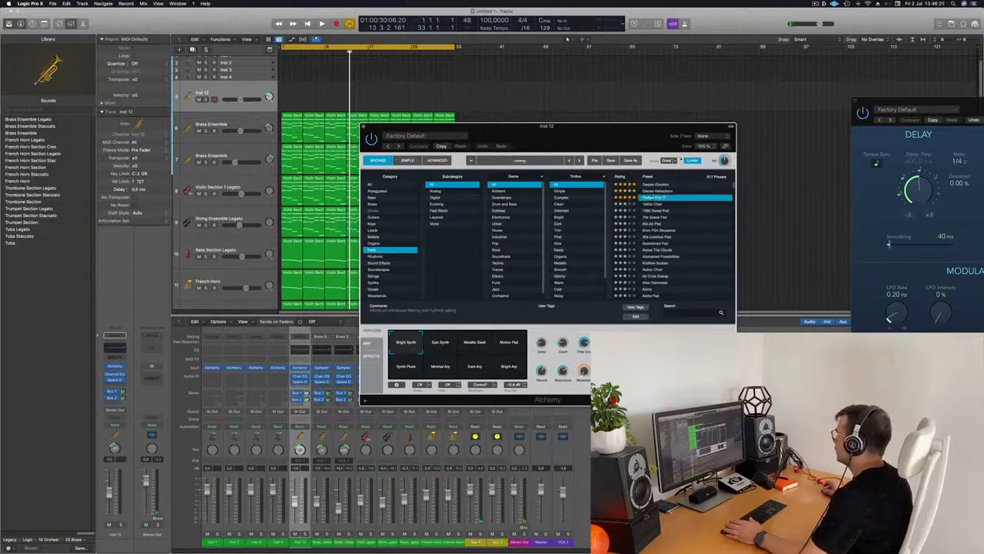
pyautogui.click(290, 119)
pyautogui.moveTo(292, 118); pyautogui.dragTo(293, 100)
pyautogui.press('super+z')
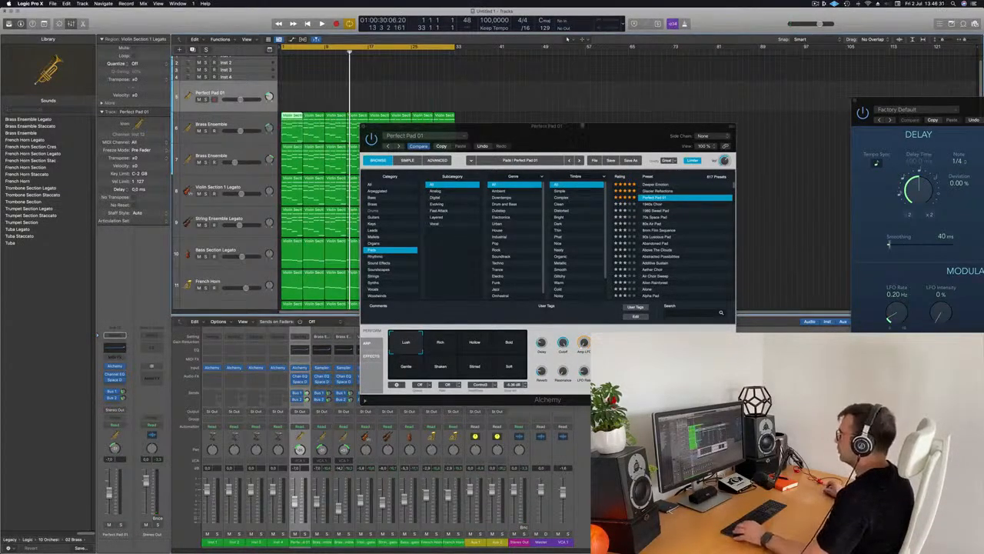
# Copy the first Bass Section Legato region to the start of the Perfect Pad 01 track and centre that track's pan
pyautogui.moveTo(478, 123); pyautogui.dragTo(795, 121)
pyautogui.keyDown('alt'); pyautogui.moveTo(288, 245); pyautogui.dragTo(292, 94); pyautogui.keyUp('alt')
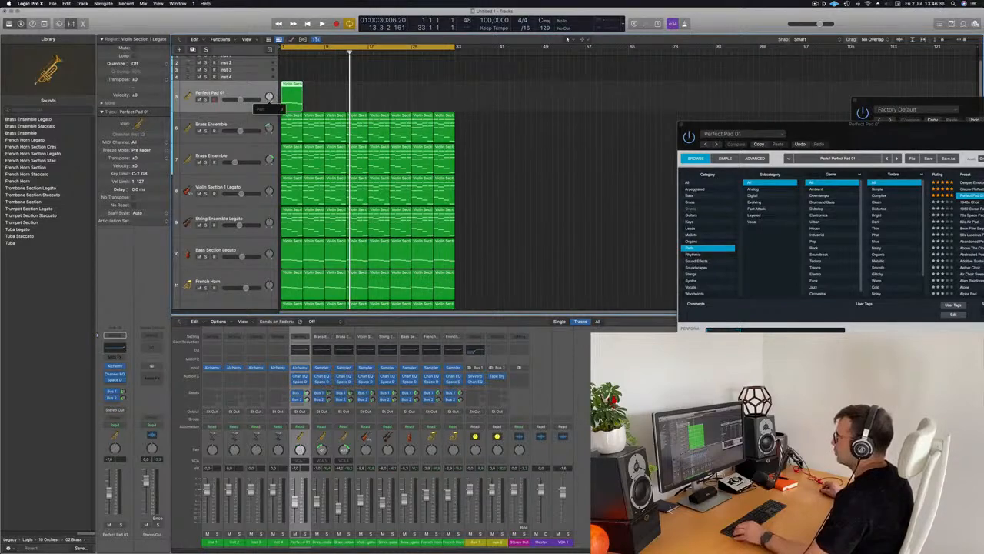
pyautogui.moveTo(783, 124); pyautogui.dragTo(556, 71)
# Solo the Perfect Pad 01 track and audition its Soft, Gentle, Rich and Lush performance variations during playback
pyautogui.press('space')
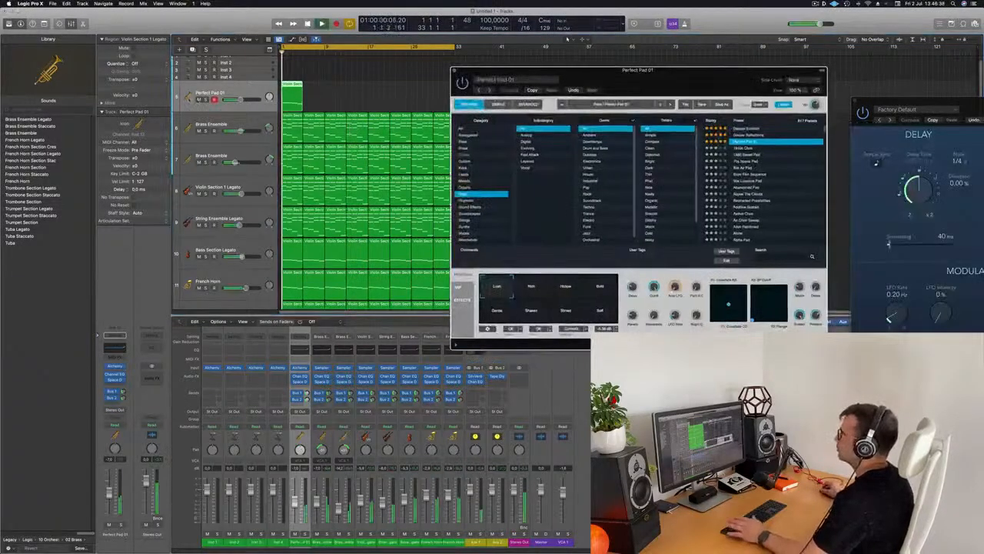
pyautogui.press('p')
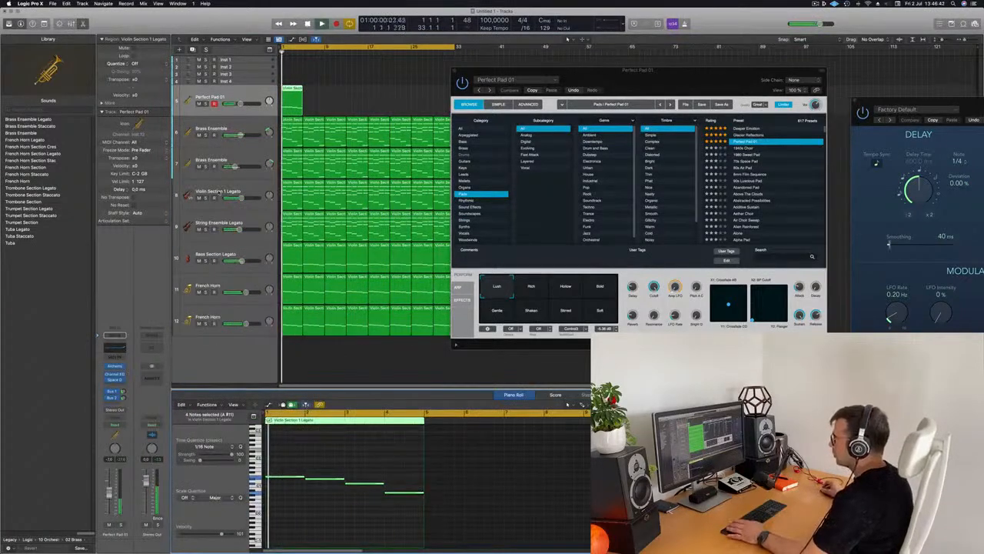
pyautogui.press('s')
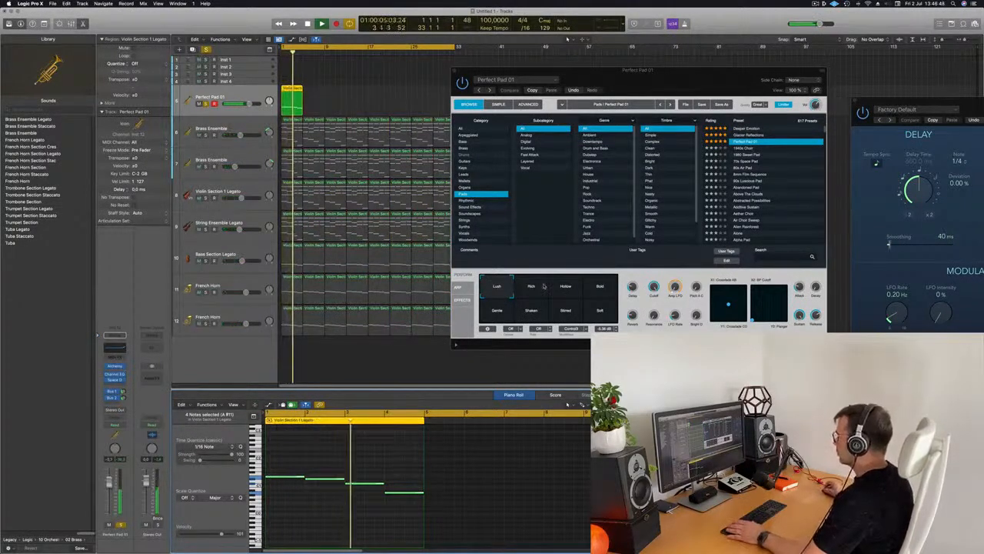
pyautogui.click(602, 297)
pyautogui.click(607, 313)
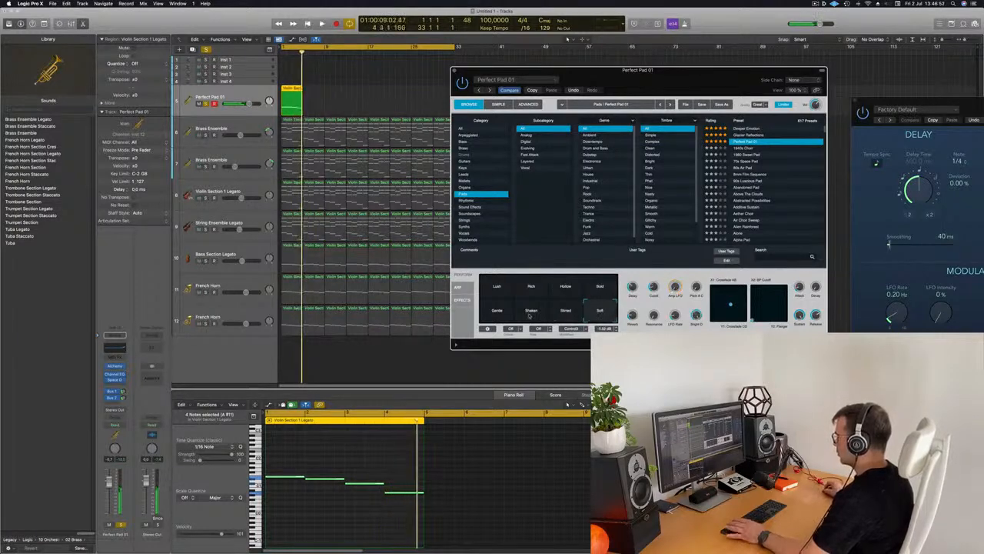
pyautogui.click(498, 311)
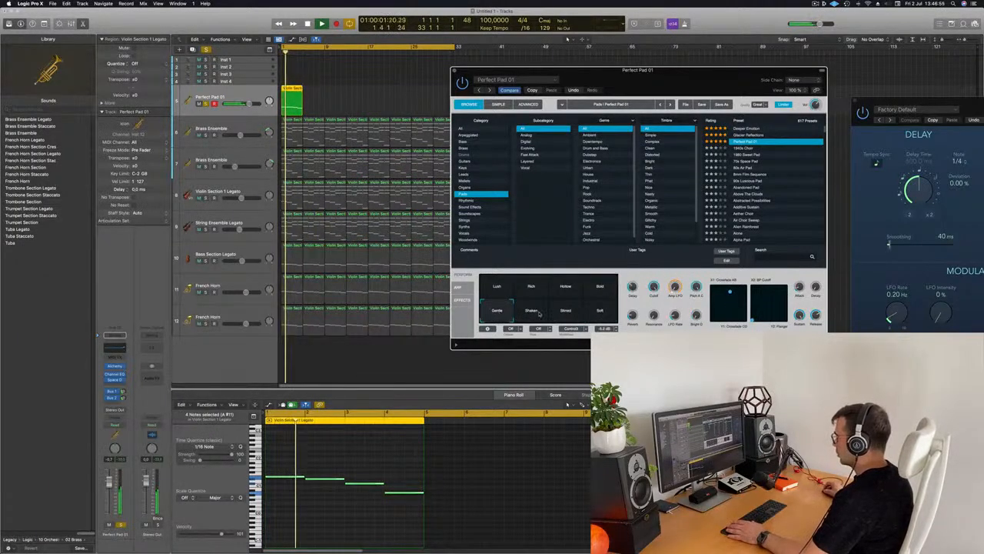
pyautogui.click(529, 287)
pyautogui.click(496, 289)
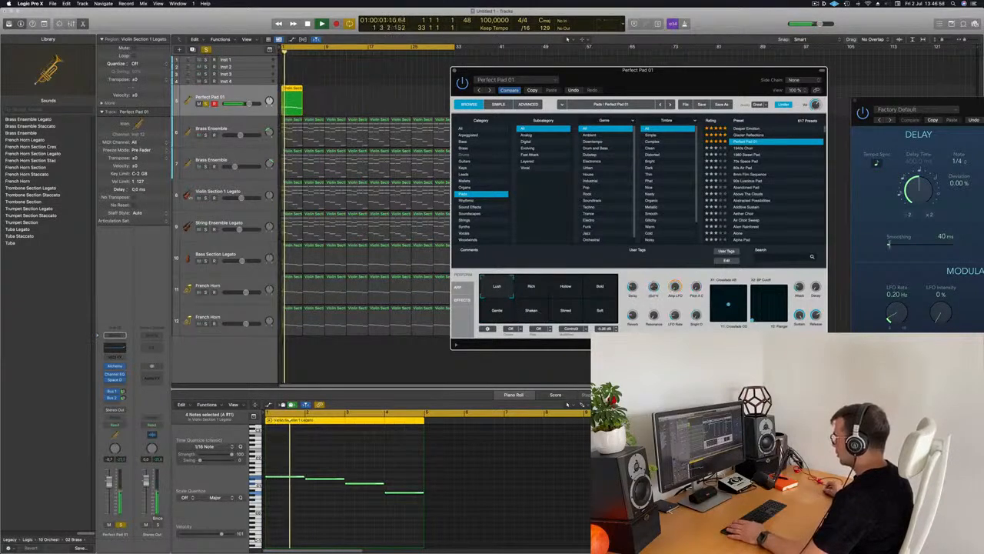
# Try all the notes in the pad region one octave higher, then return them to their original octave
pyautogui.moveTo(692, 78); pyautogui.dragTo(669, 79)
pyautogui.click(314, 515)
pyautogui.press('space')
pyautogui.press('space')
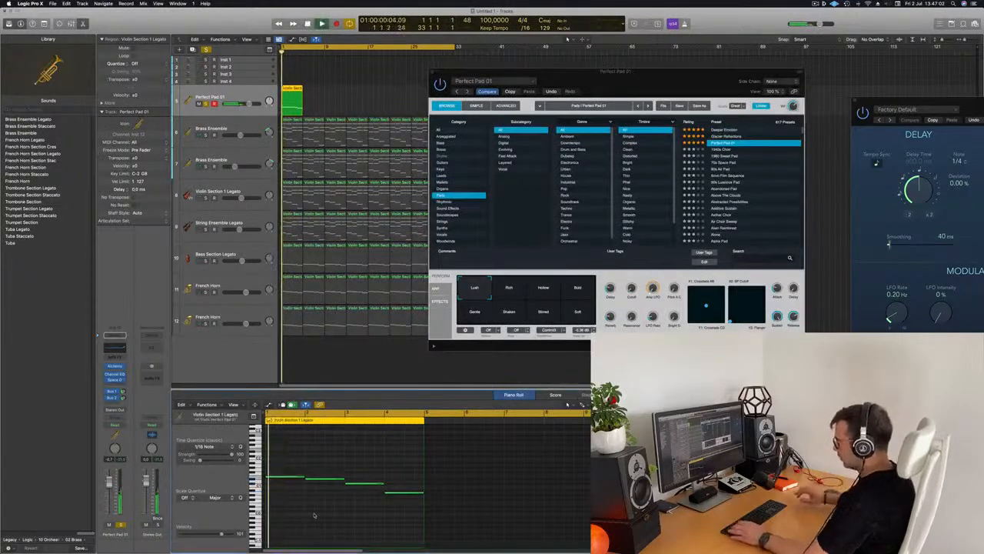
pyautogui.press('super+a')
pyautogui.hotkey('alt', 'shift', 'Up')
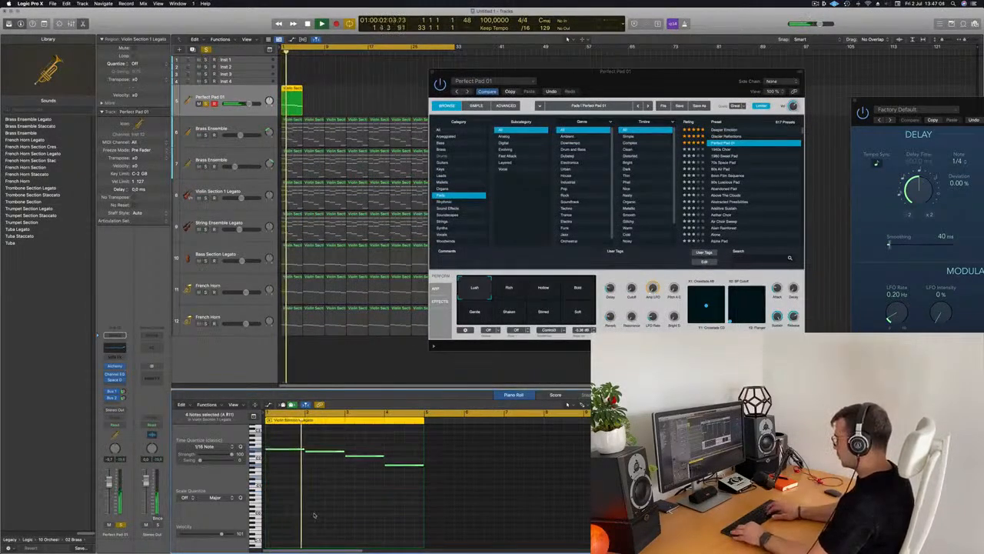
pyautogui.hotkey('alt', 'shift', 'Down')
pyautogui.press('space')
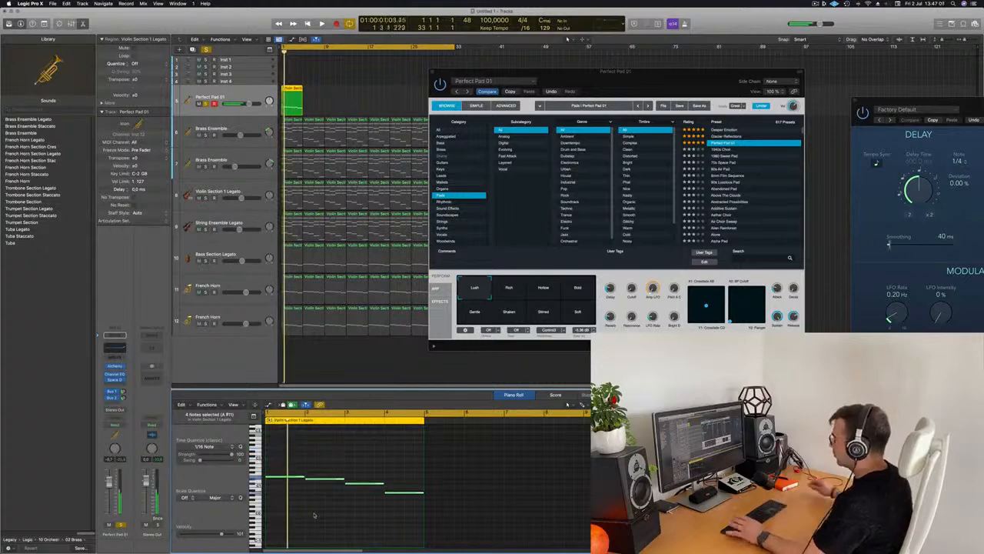
# Load the Deeper Emotion preset in Alchemy in place of Perfect Pad 01
pyautogui.click(681, 83)
pyautogui.click(714, 130)
pyautogui.moveTo(707, 86); pyautogui.dragTo(726, 50)
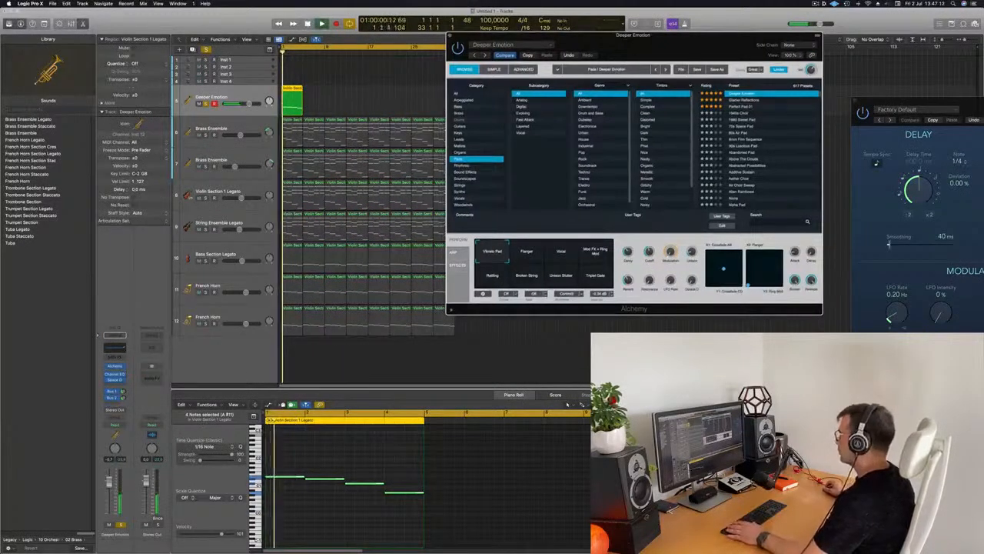
# Audition Deeper Emotion's performance variations, including Flanger, Broken String and Rattling, and return to Vibrato Pad
pyautogui.click(530, 258)
pyautogui.click(599, 257)
pyautogui.click(567, 280)
pyautogui.click(529, 279)
pyautogui.click(504, 279)
pyautogui.click(502, 255)
pyautogui.press('space')
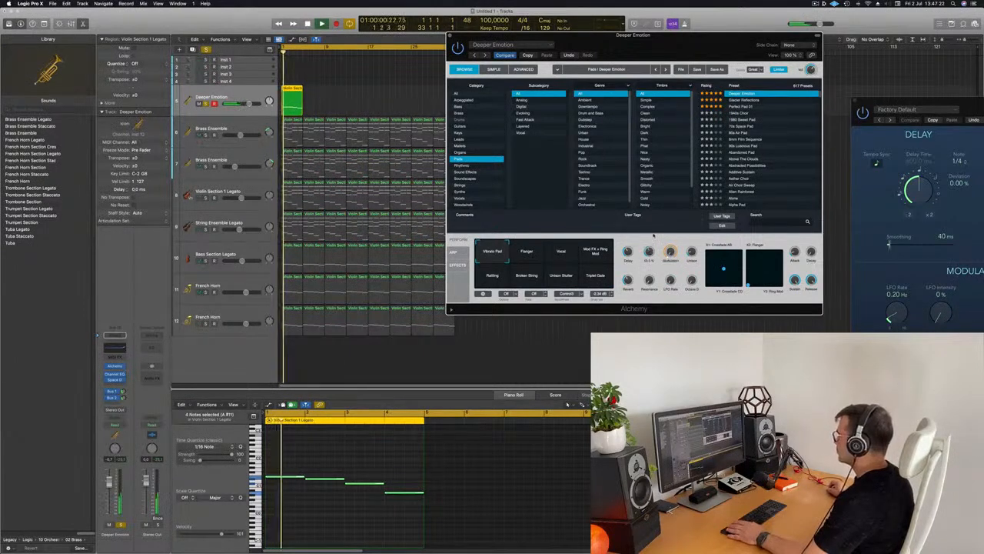
# Unsolo the Deeper Emotion track and play it together with the full arrangement
pyautogui.press('space')
pyautogui.press('s')
pyautogui.press('space')
pyautogui.moveTo(658, 34); pyautogui.dragTo(567, 39)
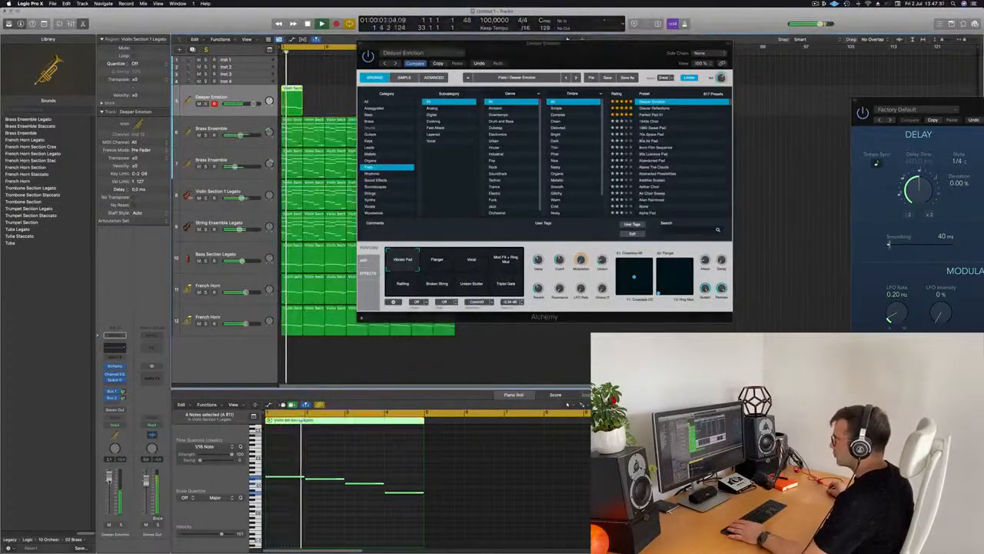
# Boost the low shelf in the Deeper Emotion track's Channel EQ to +4.9 dB at 90.5 Hz
pyautogui.click(113, 352)
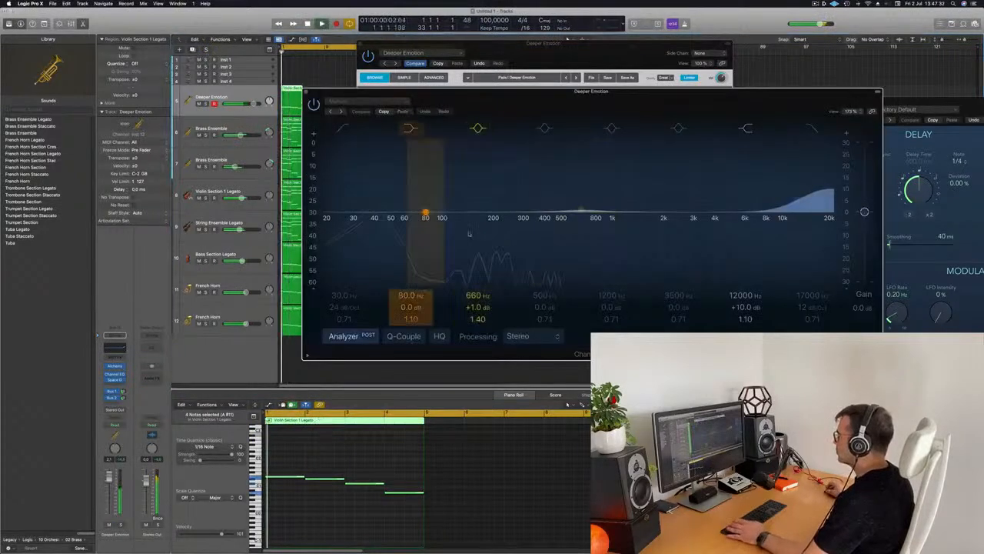
pyautogui.moveTo(410, 309); pyautogui.dragTo(410, 290)
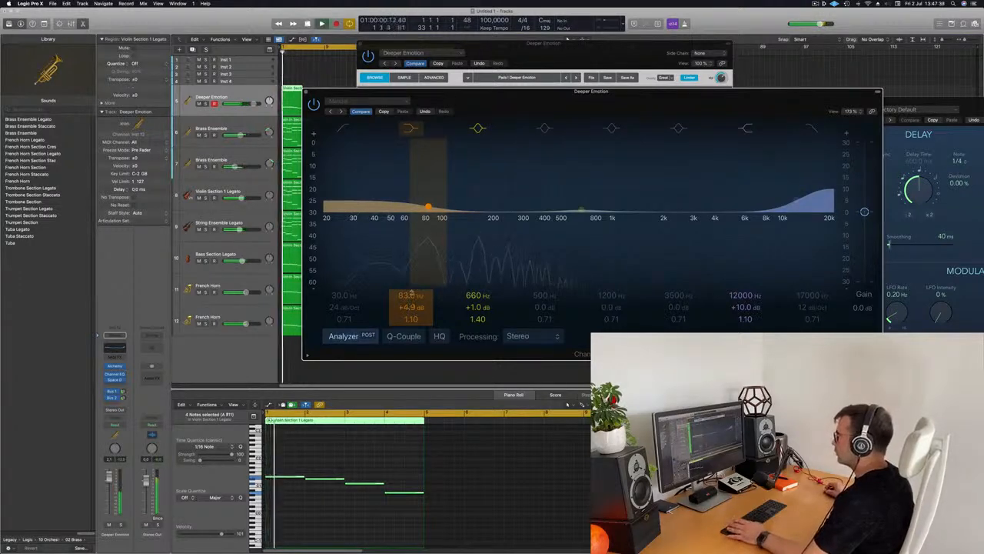
pyautogui.moveTo(410, 295); pyautogui.dragTo(411, 289)
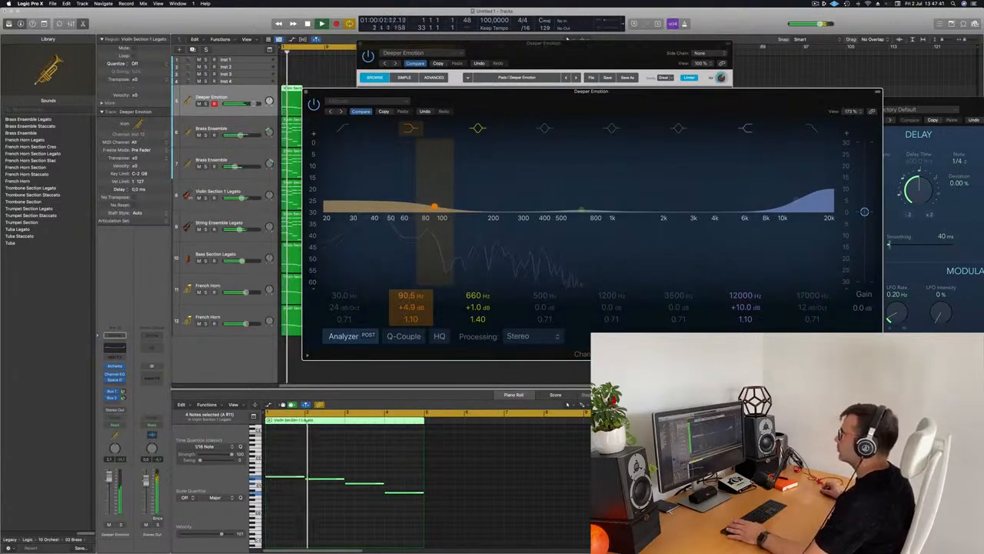
pyautogui.click(306, 92)
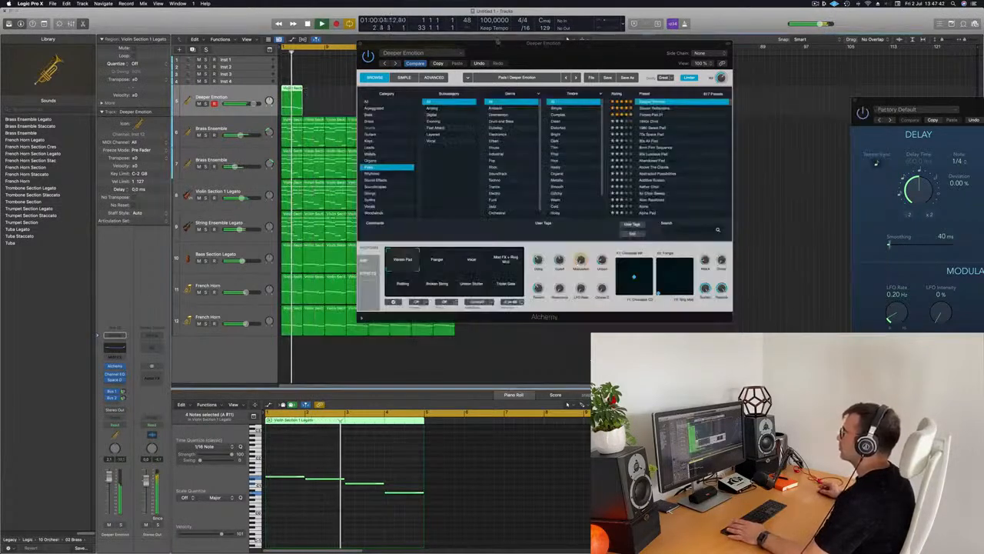
# Repeat the Deeper Emotion region seven times to match the length of the other tracks and close the Alchemy window
pyautogui.moveTo(513, 43); pyautogui.dragTo(813, 99)
pyautogui.moveTo(385, 110); pyautogui.dragTo(286, 85)
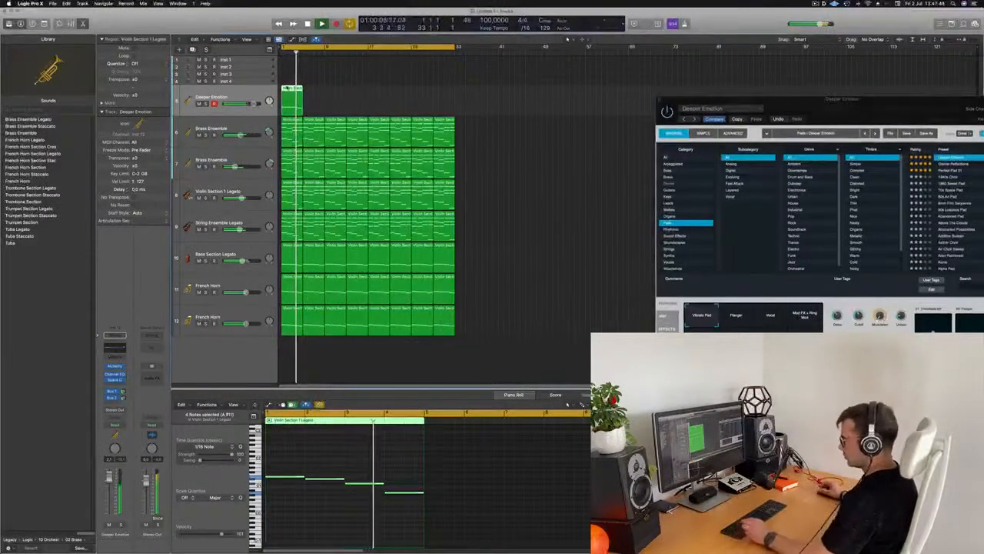
pyautogui.press('super+r')
pyautogui.press('super+r')
pyautogui.press('super+r')
pyautogui.press('super+r')
pyautogui.press('super+r')
pyautogui.press('super+r')
pyautogui.press('super+r')
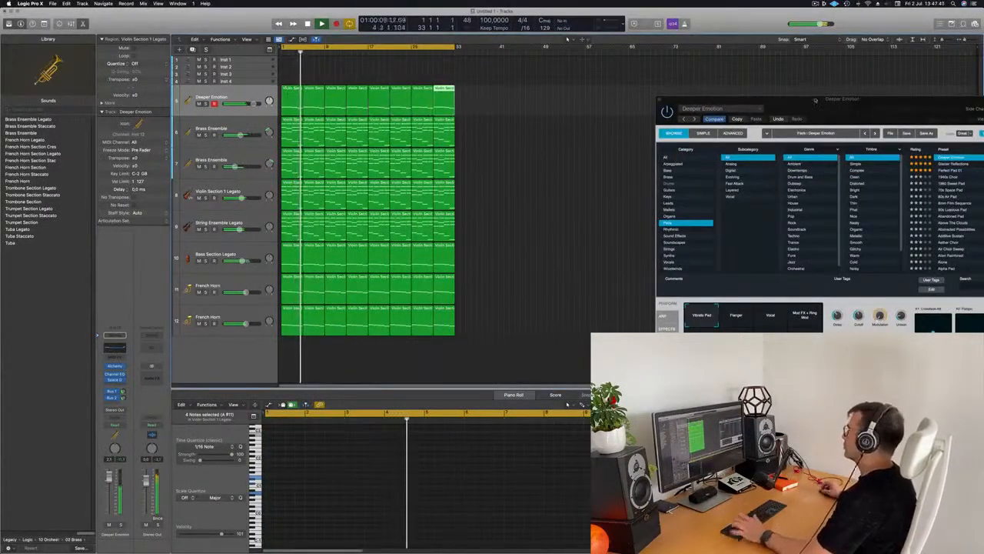
pyautogui.moveTo(813, 99); pyautogui.dragTo(418, 120)
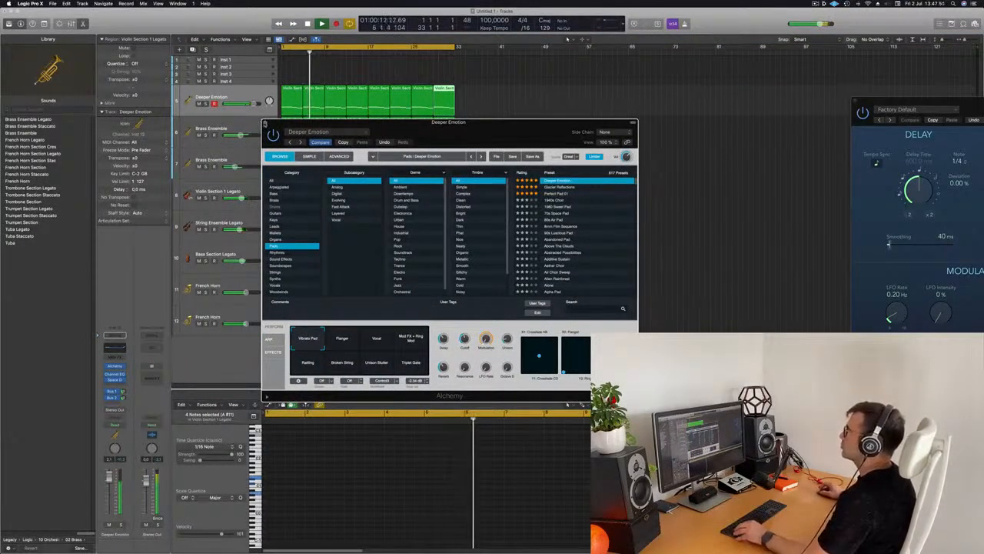
pyautogui.press('super+w')
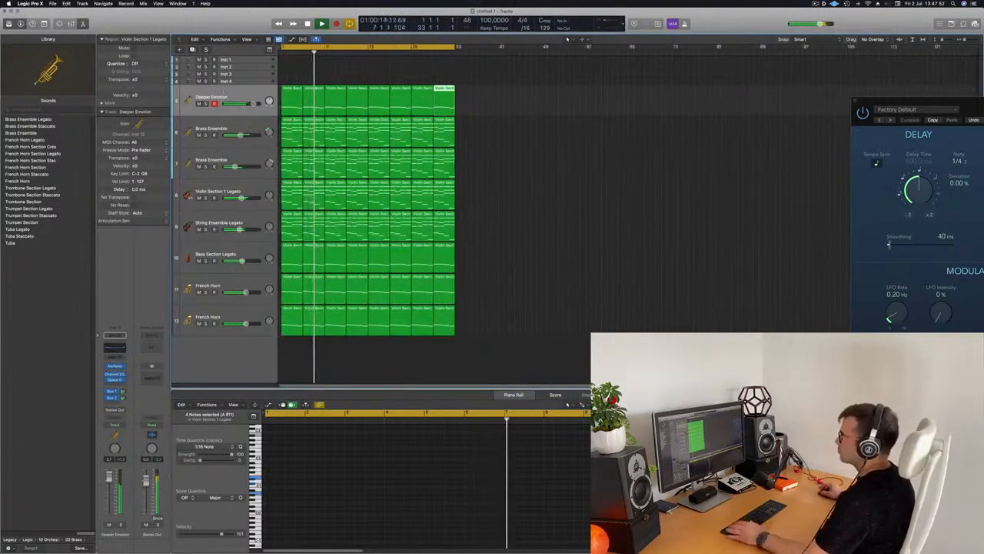
# Compare the Deeper Emotion part soloed and within the full mix, and restart playback from the beginning
pyautogui.click(236, 97)
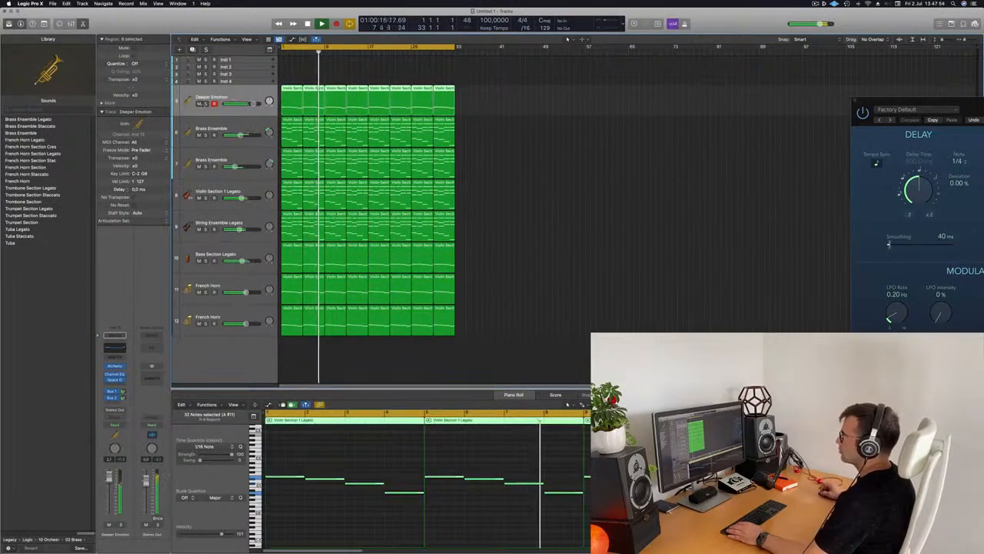
pyautogui.click(205, 104)
pyautogui.click(205, 103)
pyautogui.press('Return')
# Duplicate the Brass Ensemble track directly below Deeper Emotion and move the duplicate above Deeper Emotion
pyautogui.press('Down')
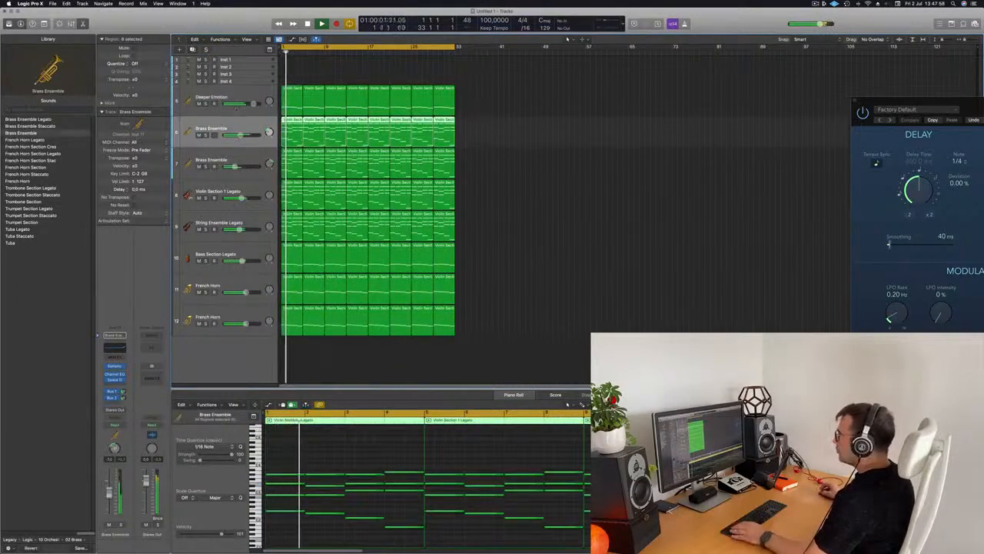
pyautogui.press('super+d')
pyautogui.moveTo(245, 153); pyautogui.dragTo(269, 107)
pyautogui.press('space')
pyautogui.press('space')
# Copy the first Brass Ensemble region to the start of the duplicate track and shorten all its notes to brief stabs
pyautogui.moveTo(284, 164); pyautogui.dragTo(287, 103)
pyautogui.scroll(-1, 304, 451)
pyautogui.moveTo(289, 447); pyautogui.dragTo(408, 534)
pyautogui.press('space')
pyautogui.moveTo(422, 474); pyautogui.dragTo(391, 474)
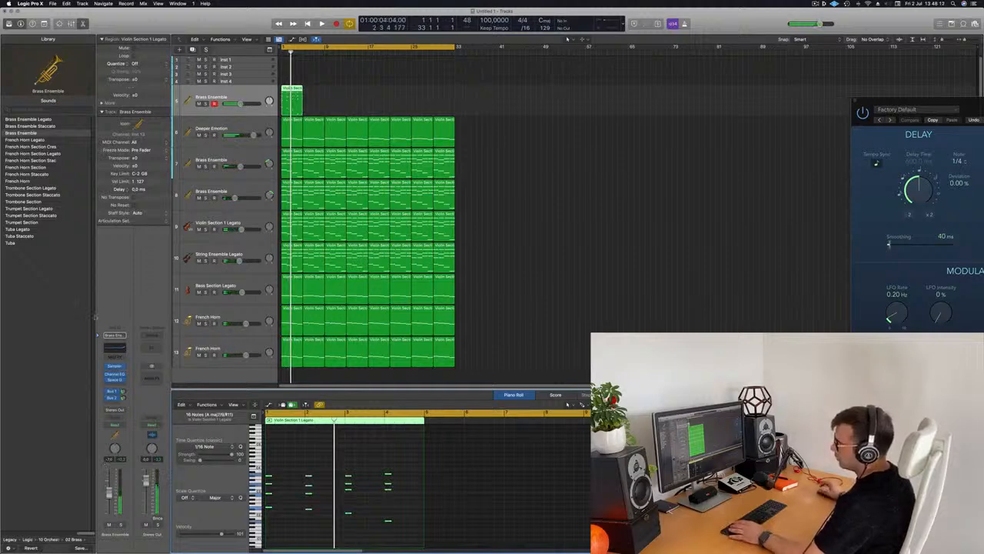
# Replace the duplicate track's Sampler with a stereo Retro Synth, after briefly trying stereo Alchemy
pyautogui.click(122, 367)
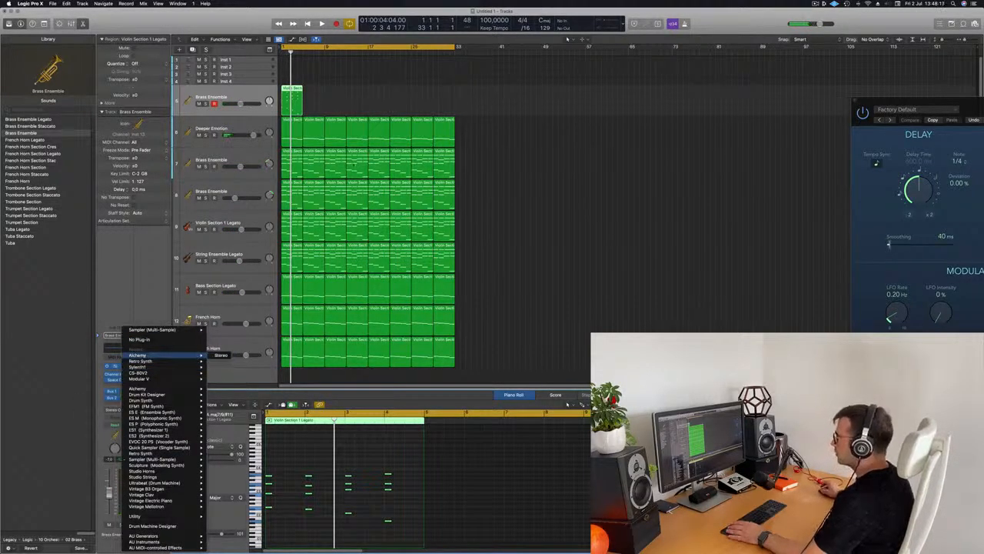
pyautogui.click(221, 355)
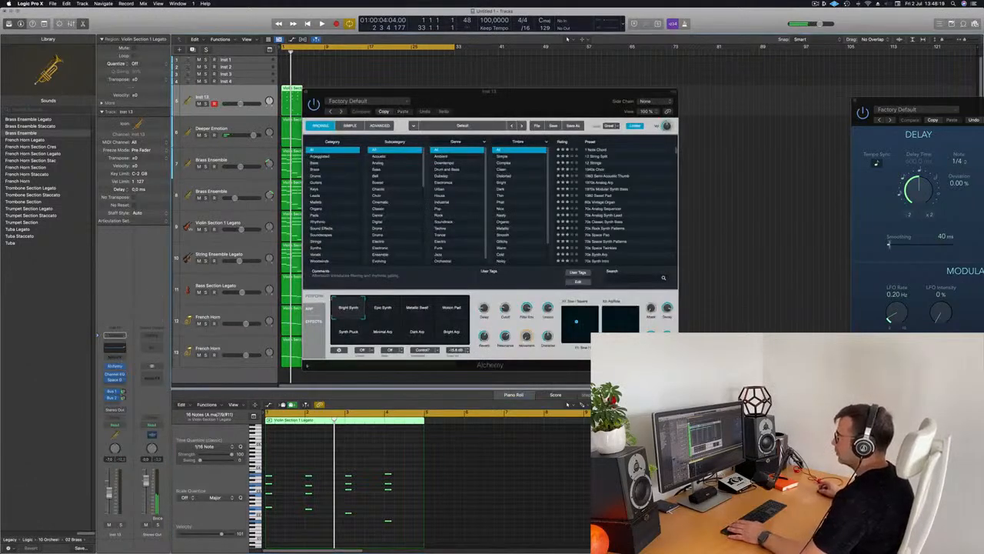
pyautogui.click(123, 367)
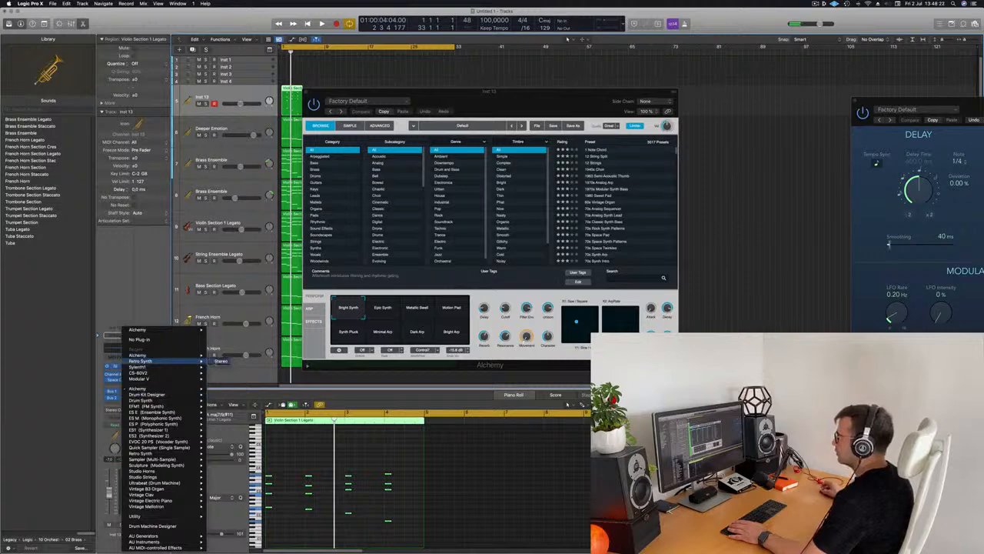
pyautogui.click(221, 360)
pyautogui.moveTo(466, 93); pyautogui.dragTo(573, 83)
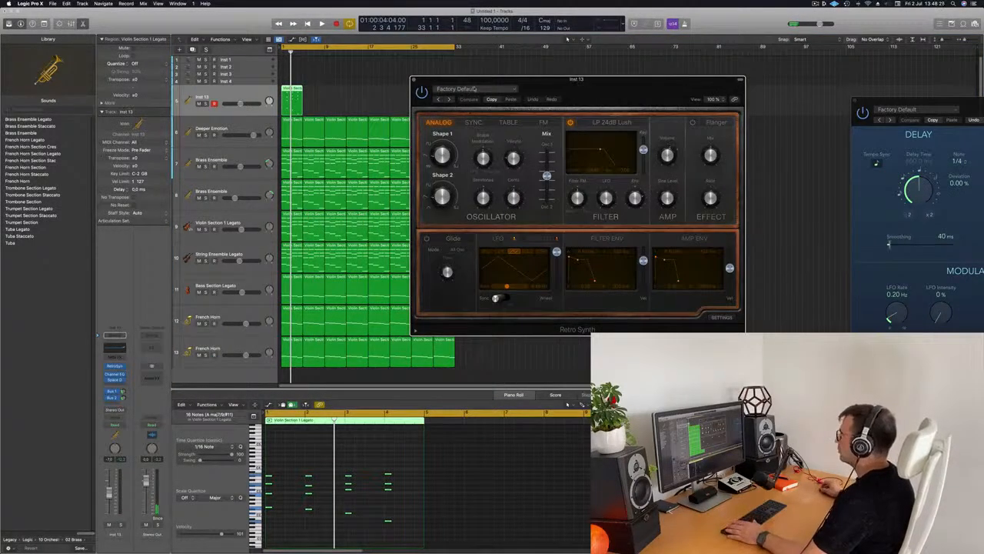
# Load the Bright Strings preset from Retro Synth's 04 Synth Strings category
pyautogui.click(469, 90)
pyautogui.moveTo(492, 242)
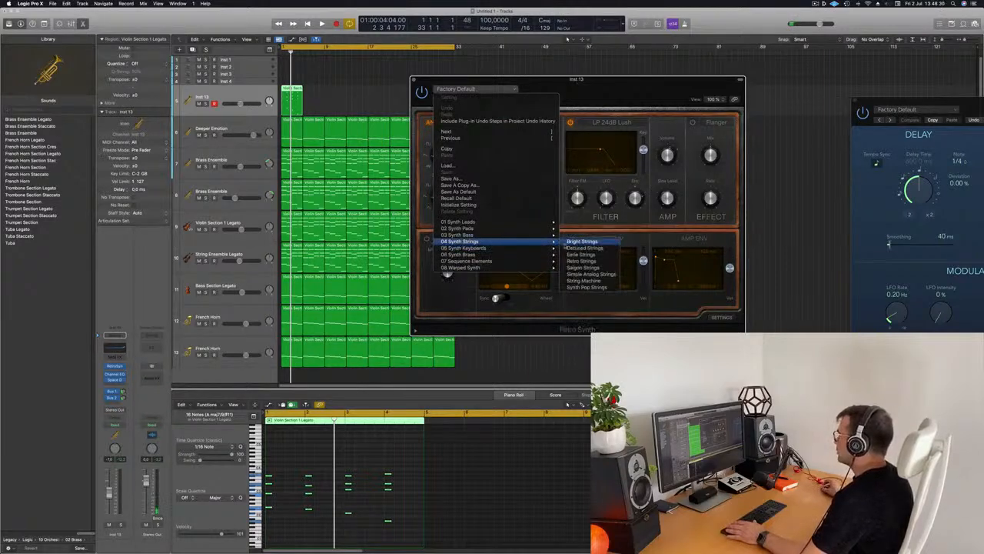
pyautogui.click(570, 243)
pyautogui.moveTo(624, 82); pyautogui.dragTo(652, 74)
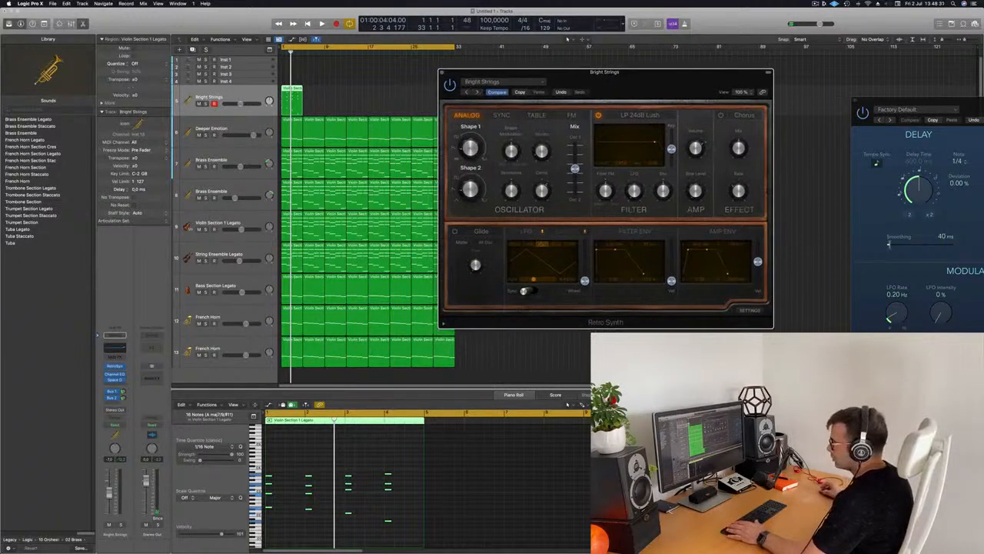
# Lower the Bright Strings track's volume slightly and adjust its Bus 1 send while playing the arrangement
pyautogui.click(107, 502)
pyautogui.press('space')
pyautogui.press('space')
pyautogui.press('space')
pyautogui.moveTo(109, 495); pyautogui.dragTo(108, 499)
pyautogui.press('space')
pyautogui.press('space')
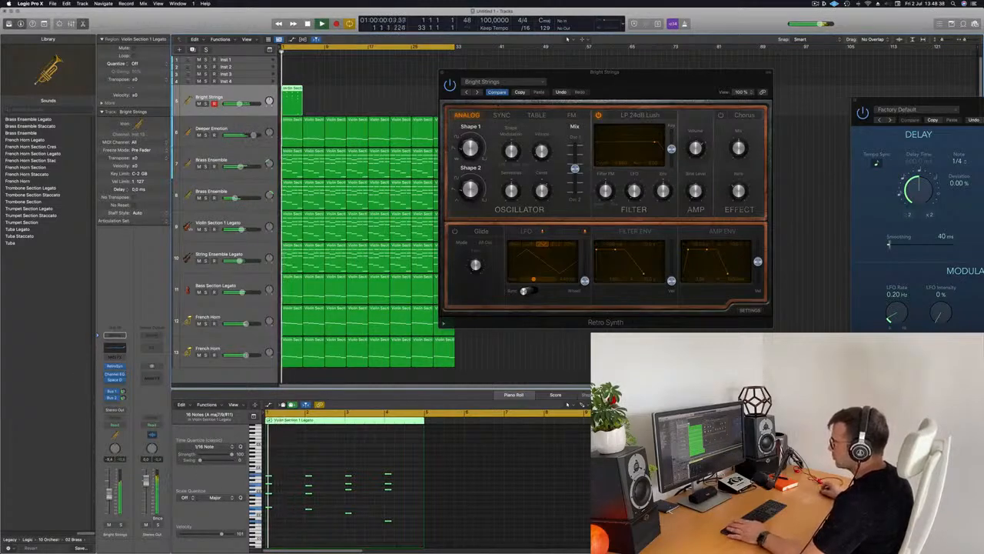
pyautogui.press('space')
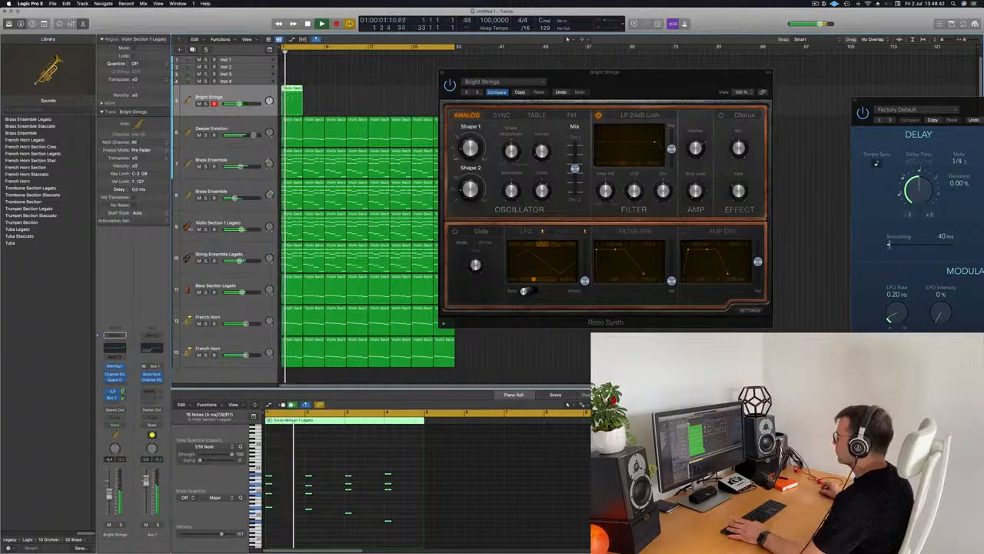
# Advance Retro Synth through Detuned Strings to the Eerie Strings preset and listen to it with the arrangement
pyautogui.moveTo(502, 85); pyautogui.dragTo(525, 66)
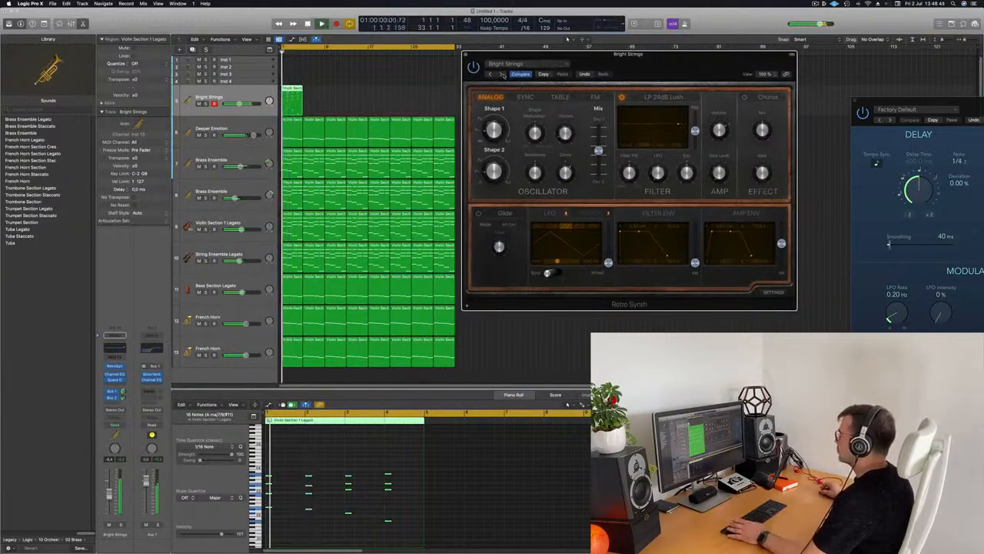
pyautogui.click(500, 74)
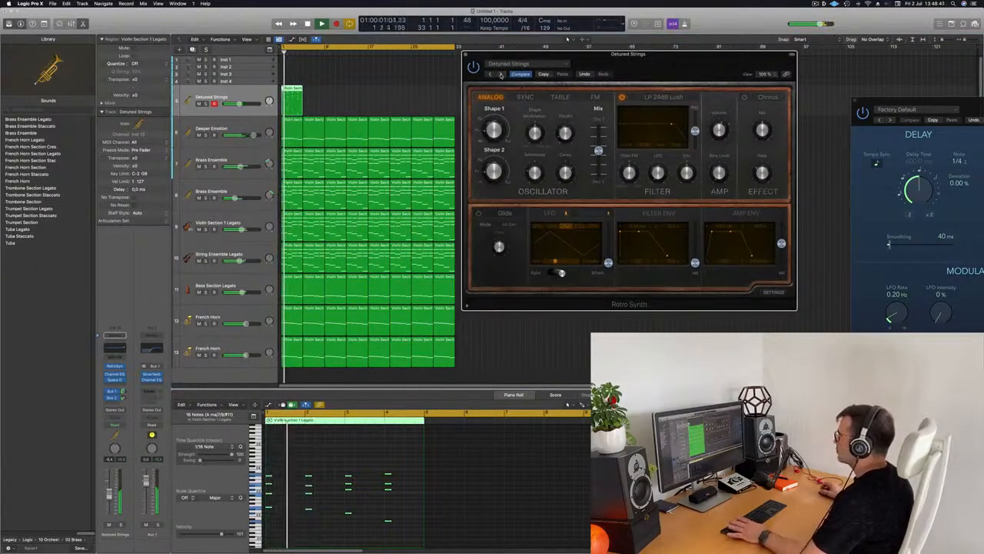
pyautogui.click(501, 75)
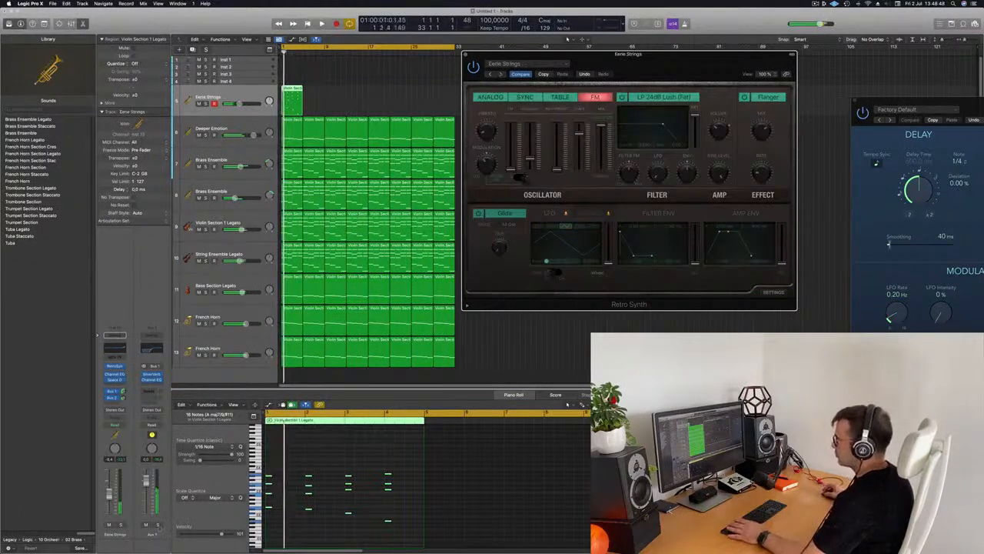
pyautogui.click(239, 91)
pyautogui.press('space')
pyautogui.press('space')
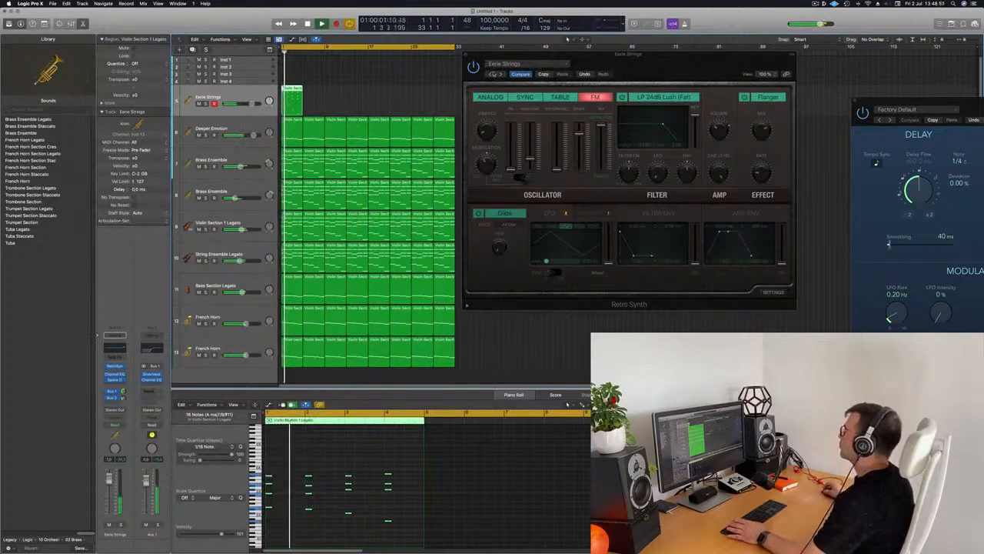
# Advance Retro Synth through Retro Strings to Saigon Strings, comparing the presets soloed and with the full arrangement
pyautogui.click(501, 74)
pyautogui.click(206, 103)
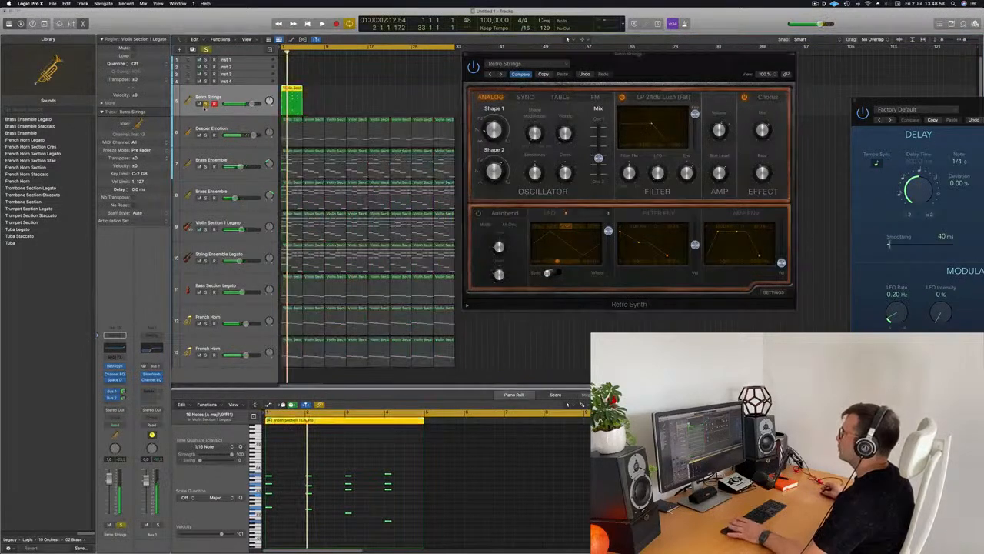
pyautogui.moveTo(613, 54); pyautogui.dragTo(575, 53)
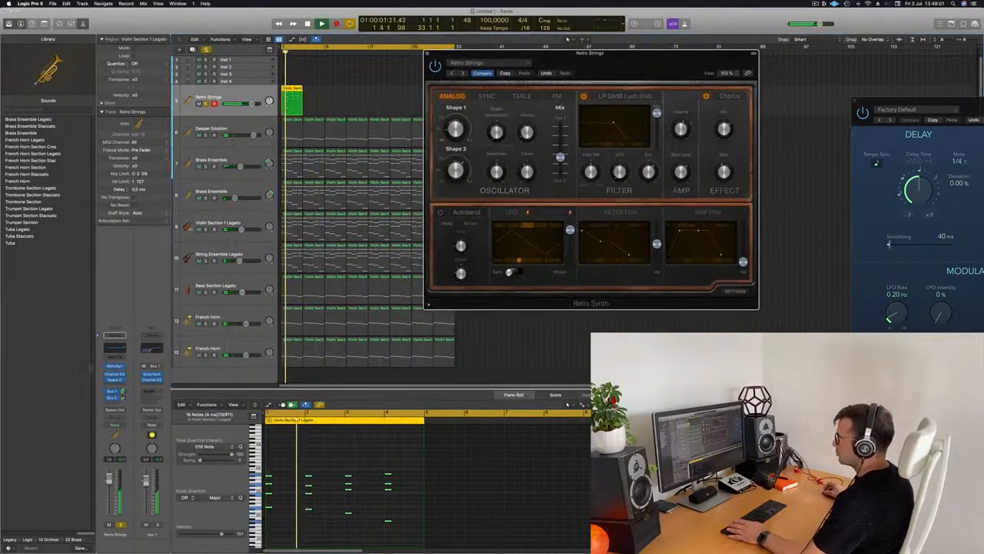
pyautogui.press('s')
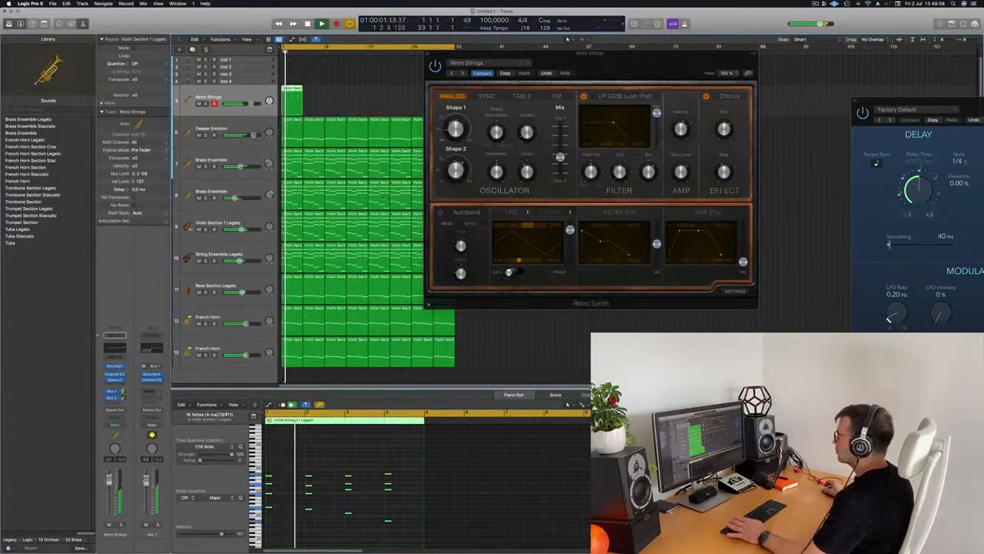
pyautogui.click(462, 73)
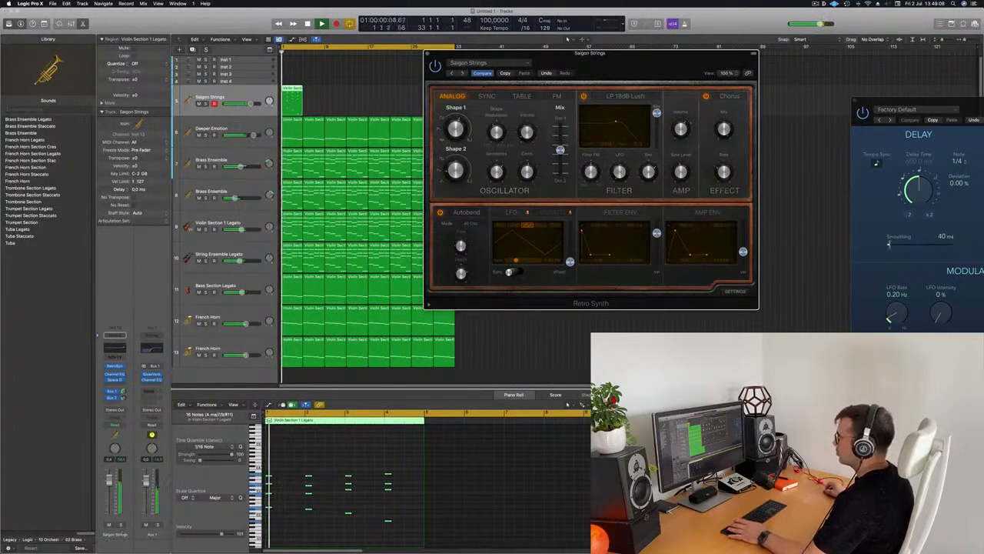
pyautogui.press('s')
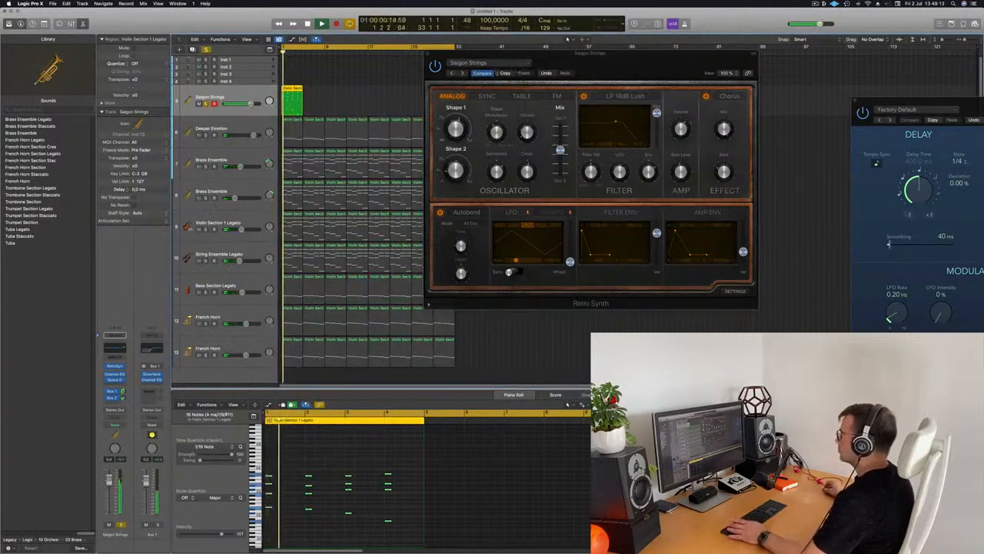
# Audition the presets from Simple Analog Strings through String Machine to Synth Pop Strings, and go back to Saigon Strings
pyautogui.click(463, 73)
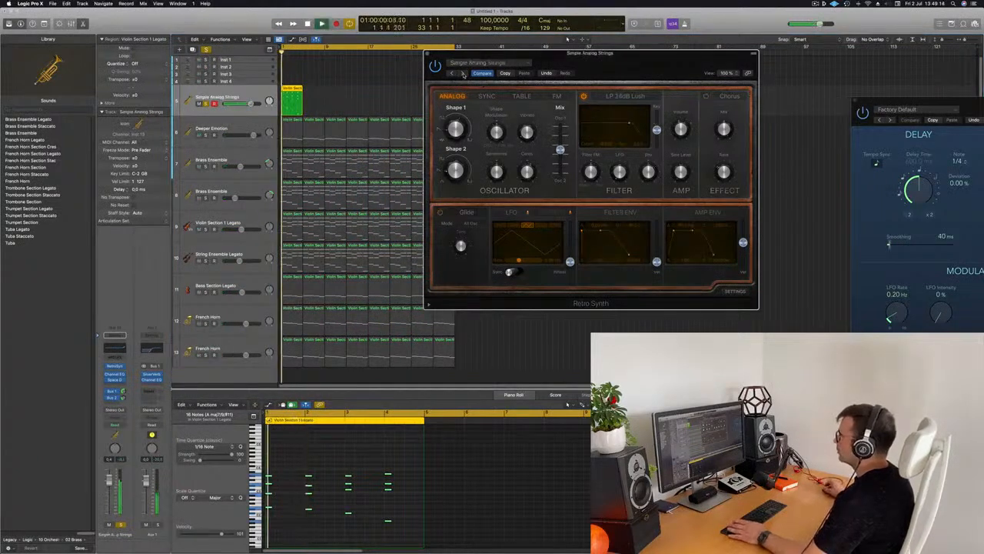
pyautogui.click(462, 73)
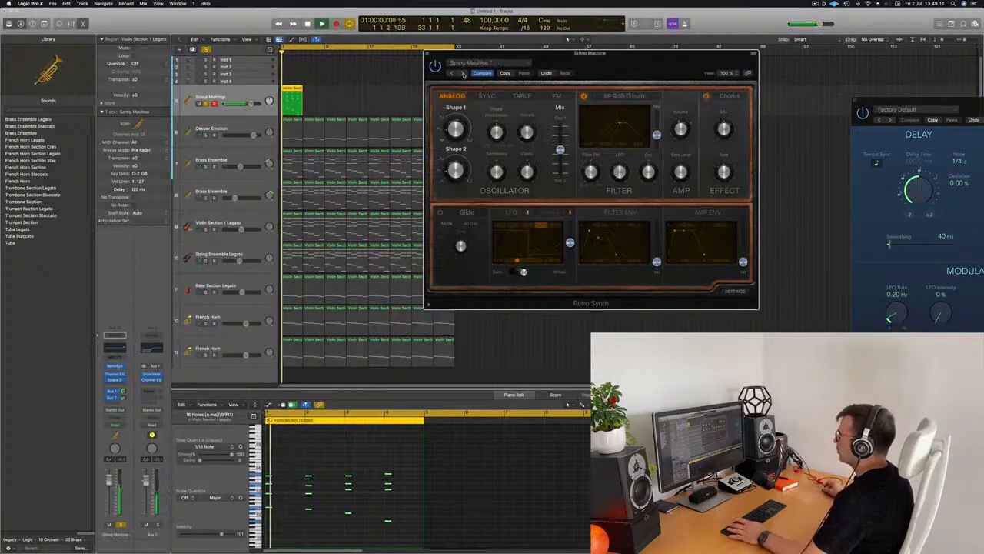
pyautogui.click(462, 73)
pyautogui.click(462, 73)
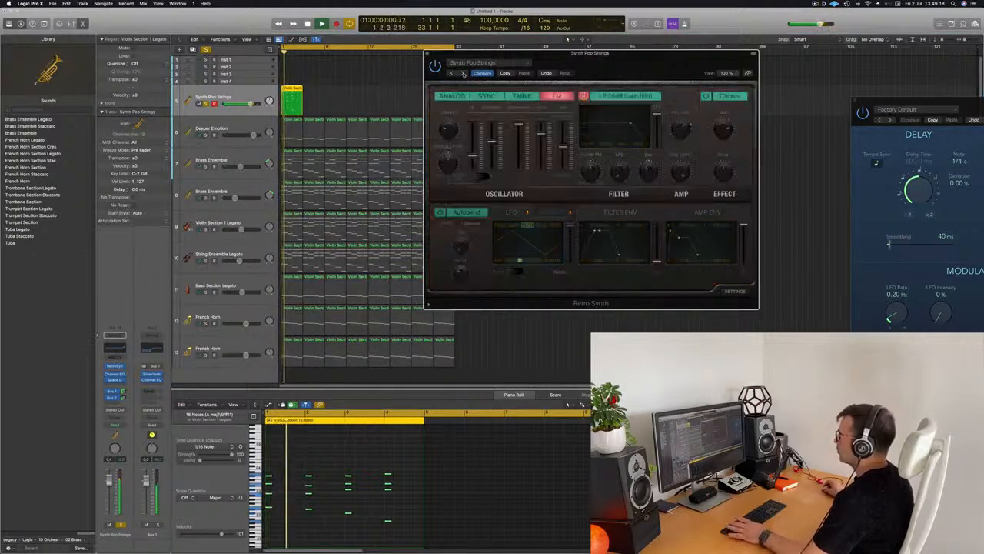
pyautogui.click(452, 74)
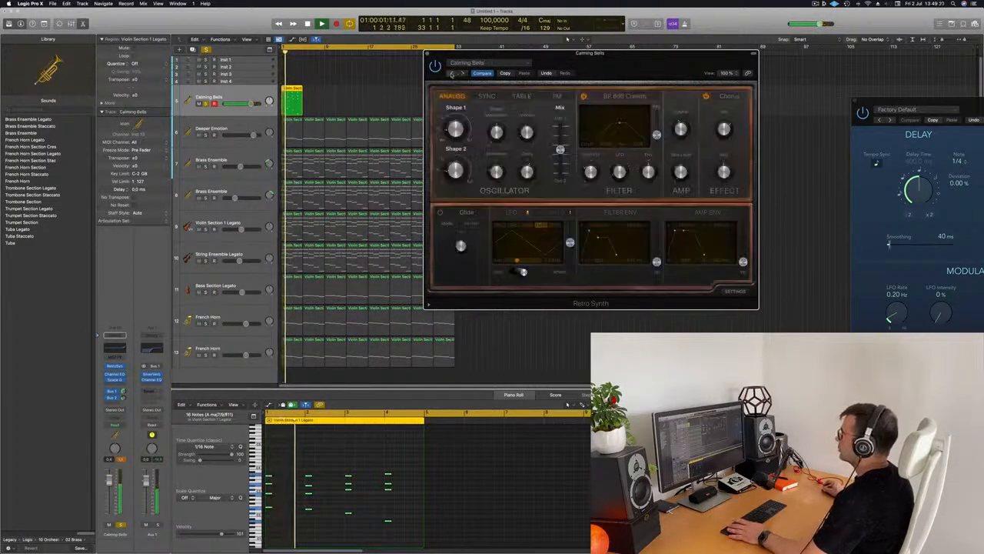
pyautogui.click(452, 74)
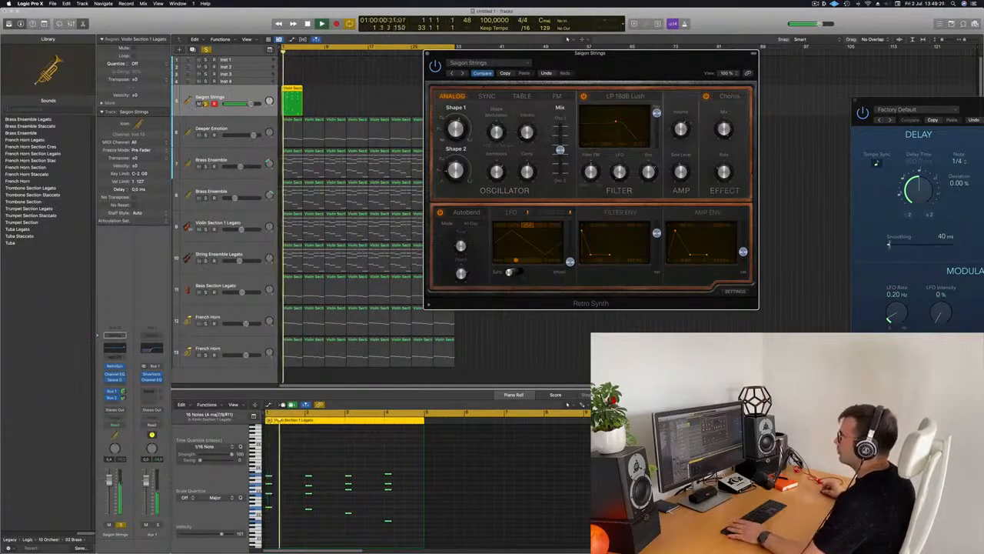
# Unsolo the Saigon Strings track and repeat its four-bar region until it fills the arrangement up to bar 33
pyautogui.click(205, 103)
pyautogui.press('space')
pyautogui.press('space')
pyautogui.moveTo(481, 54); pyautogui.dragTo(762, 63)
pyautogui.moveTo(296, 94); pyautogui.dragTo(318, 94)
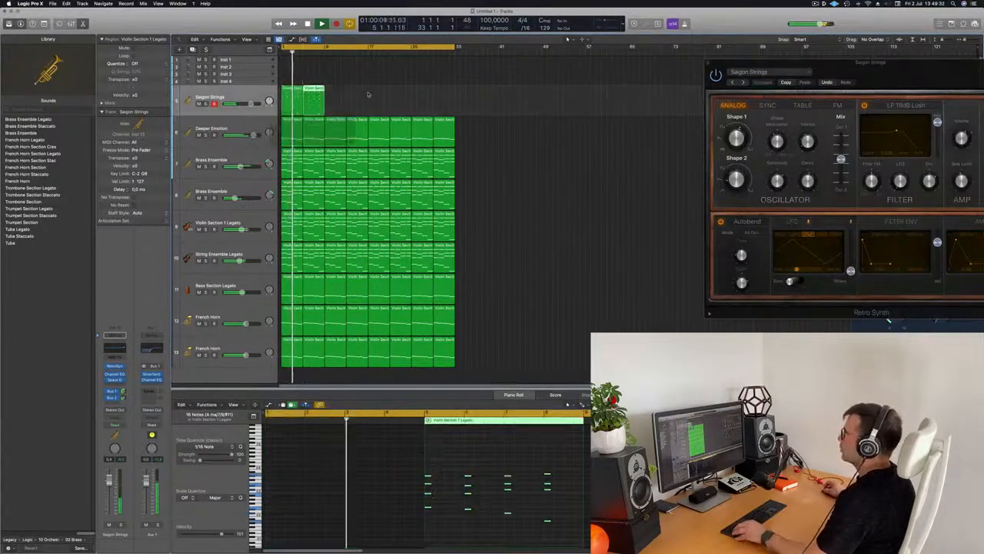
pyautogui.press('super+r')
pyautogui.press('super+r')
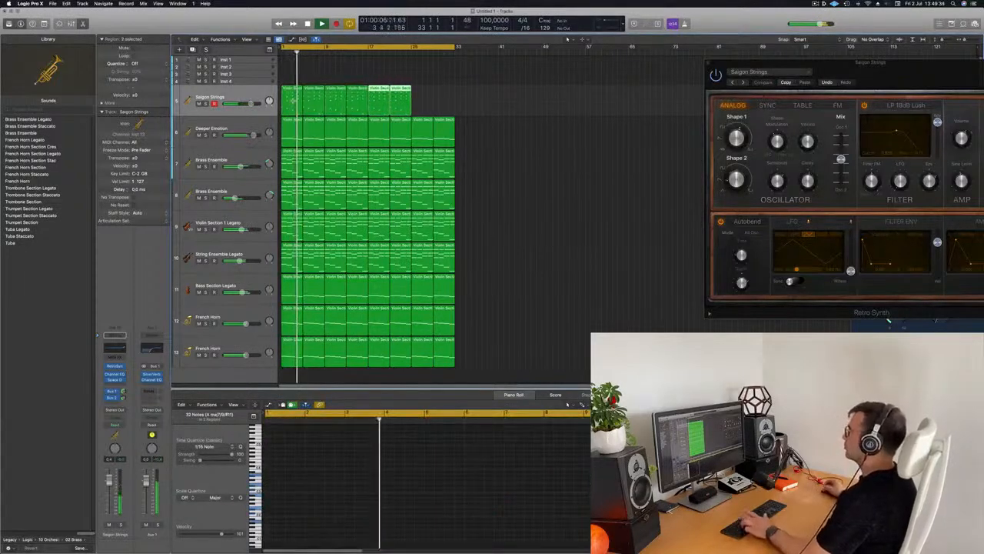
pyautogui.press('super+r')
pyautogui.press('super+Up')
pyautogui.click(540, 231)
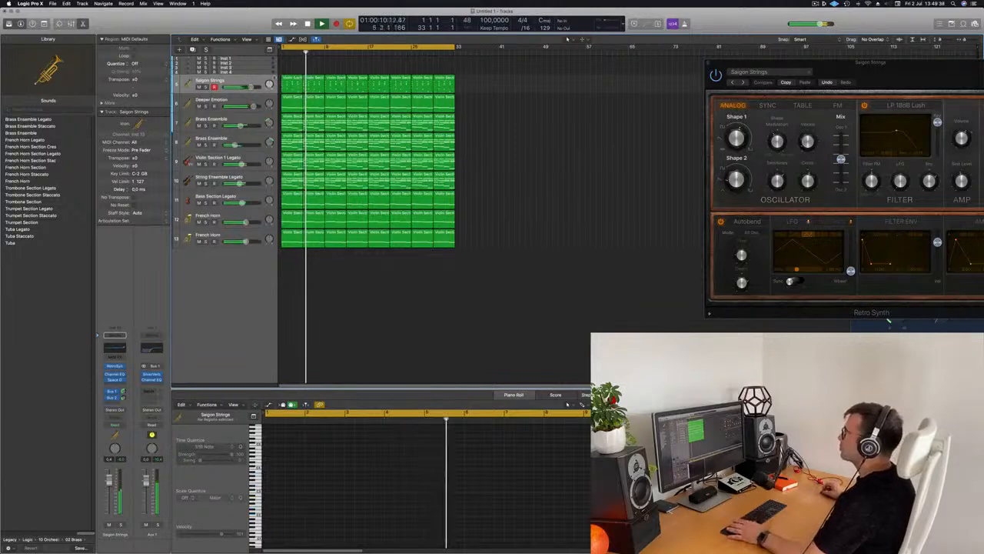
# Listen to the repeated Saigon Strings part soloed and within the full arrangement from the beginning
pyautogui.click(210, 81)
pyautogui.click(206, 87)
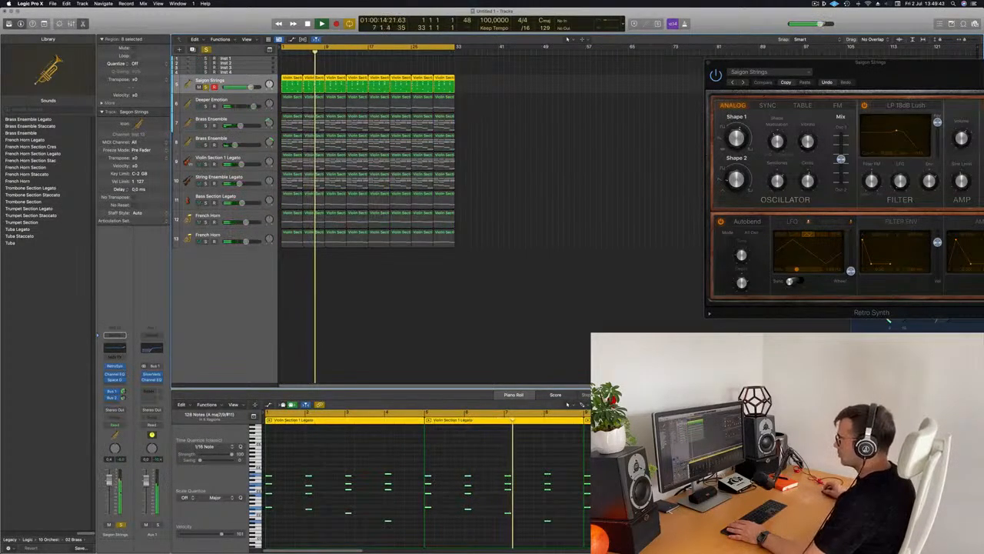
pyautogui.press('space')
pyautogui.press('Return')
pyautogui.press('super+a')
pyautogui.press('space')
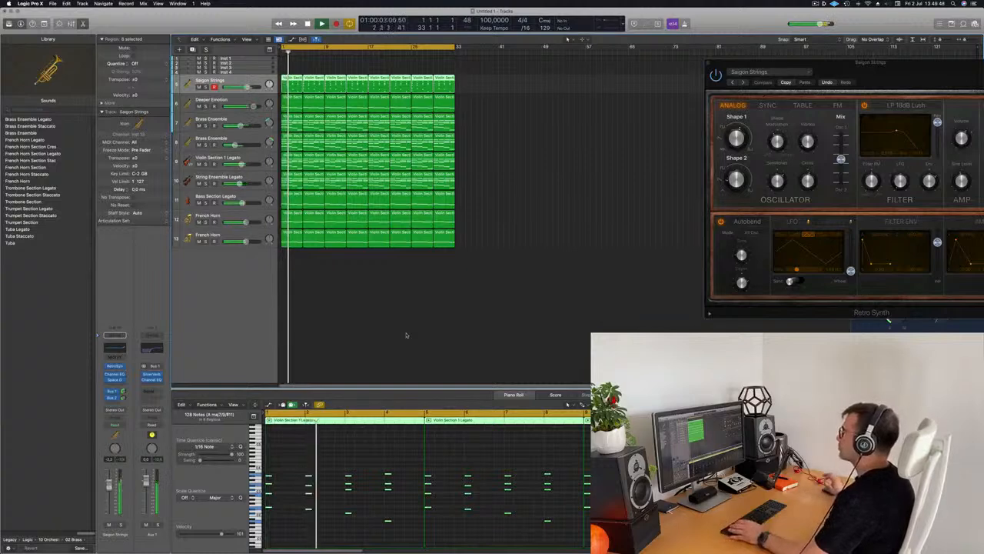
pyautogui.moveTo(775, 81); pyautogui.dragTo(586, 131)
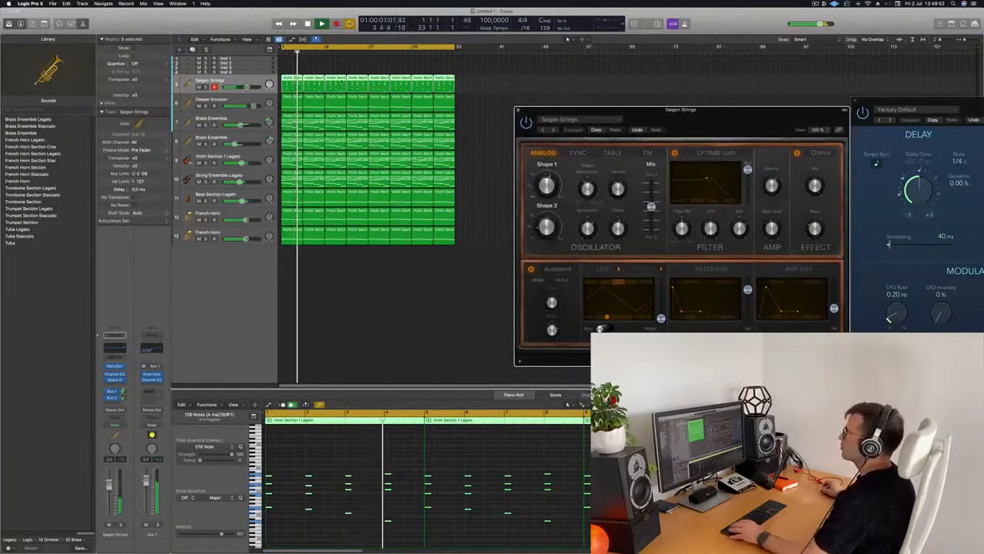
# Load the Yamaha Grand Piano patch from the library's Piano category on the Inst 4 track
pyautogui.click(248, 73)
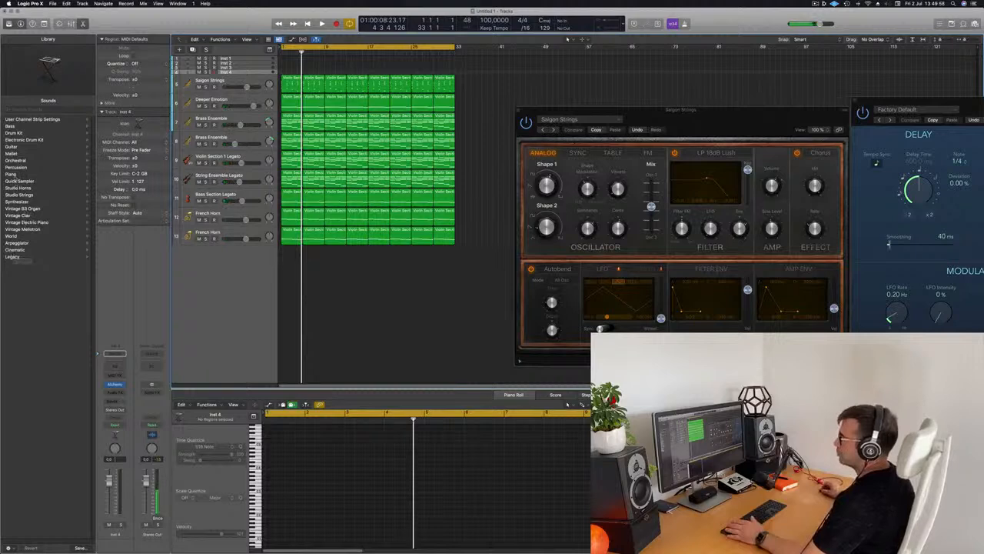
pyautogui.click(13, 175)
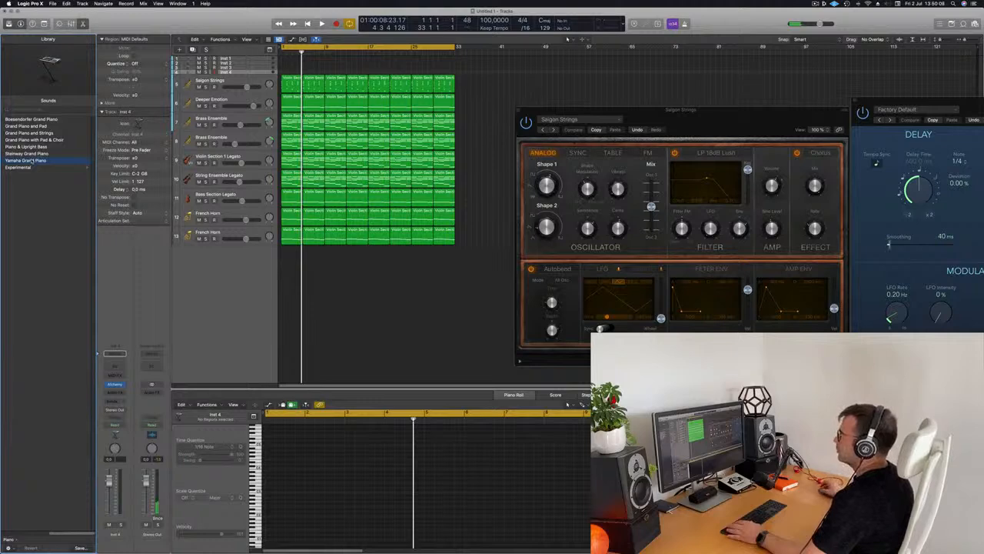
pyautogui.click(31, 160)
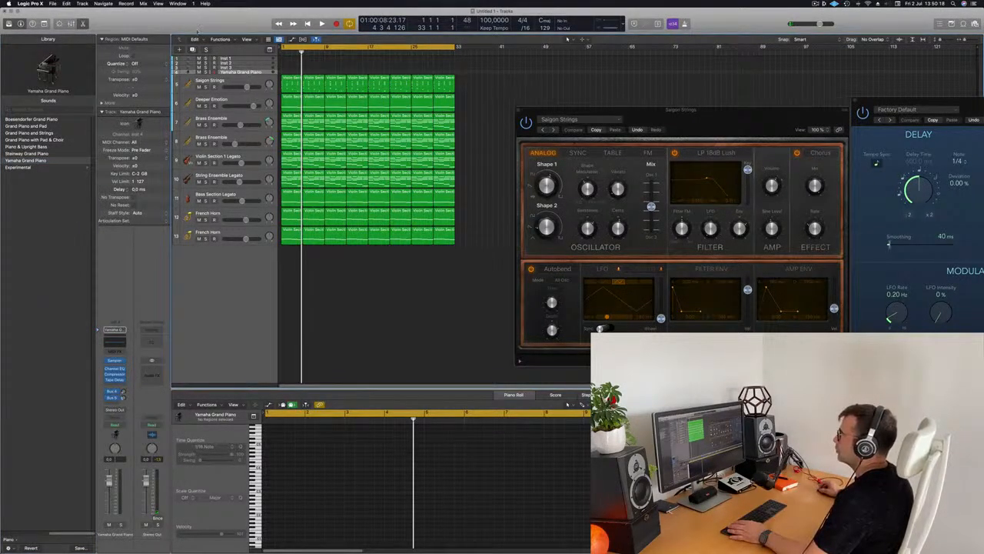
# Show the toolbar, turn on track zoom and enlarge the Yamaha Grand Piano track's height
pyautogui.press('ctrl+alt+super+t')
pyautogui.click(110, 42)
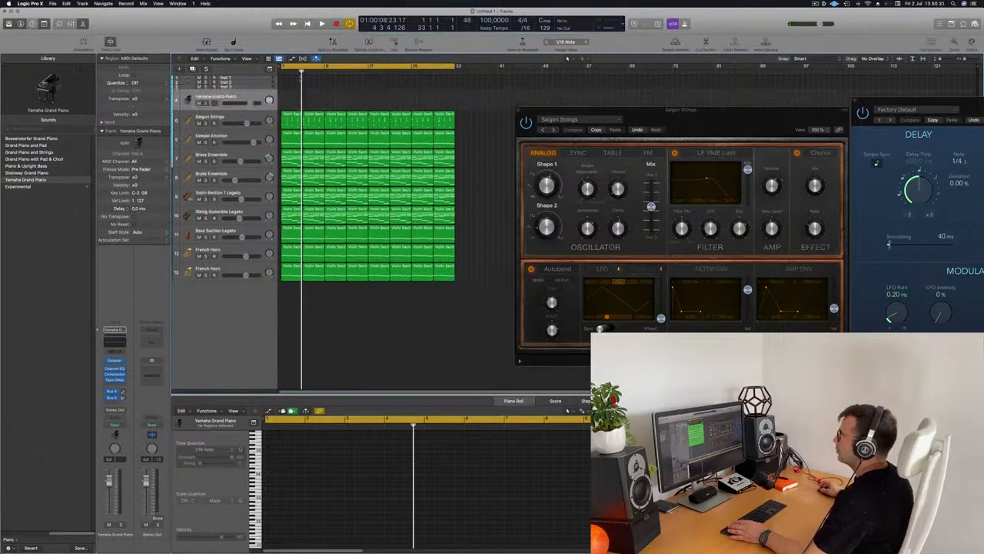
pyautogui.moveTo(252, 110); pyautogui.dragTo(251, 196)
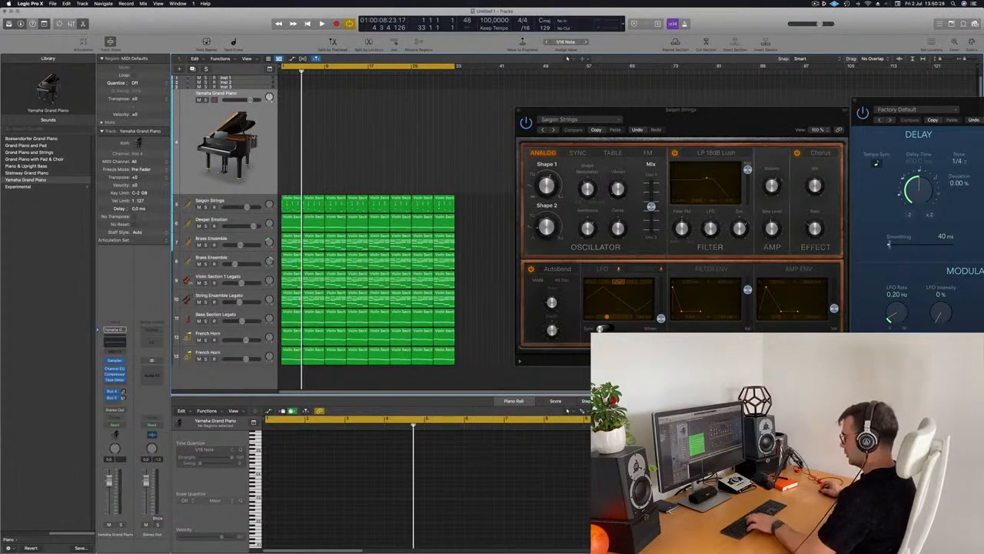
# Open Musical Typing, place it over the Retro Synth window and try out a few notes on the Yamaha Grand Piano
pyautogui.press('super+k')
pyautogui.press('h')
pyautogui.press('f')
pyautogui.press('h')
pyautogui.moveTo(845, 163); pyautogui.dragTo(637, 143)
pyautogui.press('f')
pyautogui.press('h')
pyautogui.press('f')
pyautogui.press('h')
pyautogui.press('f')
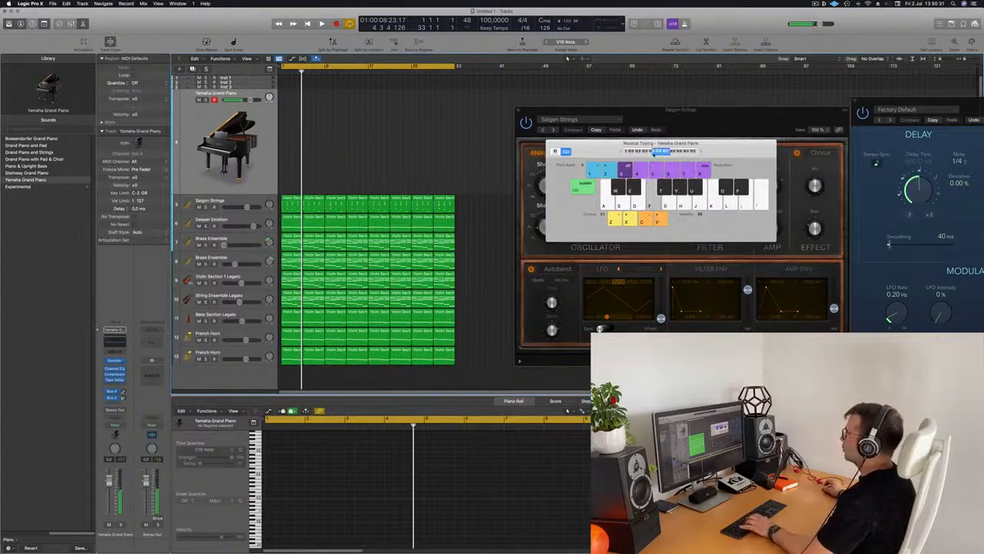
pyautogui.press('h')
pyautogui.press('h')
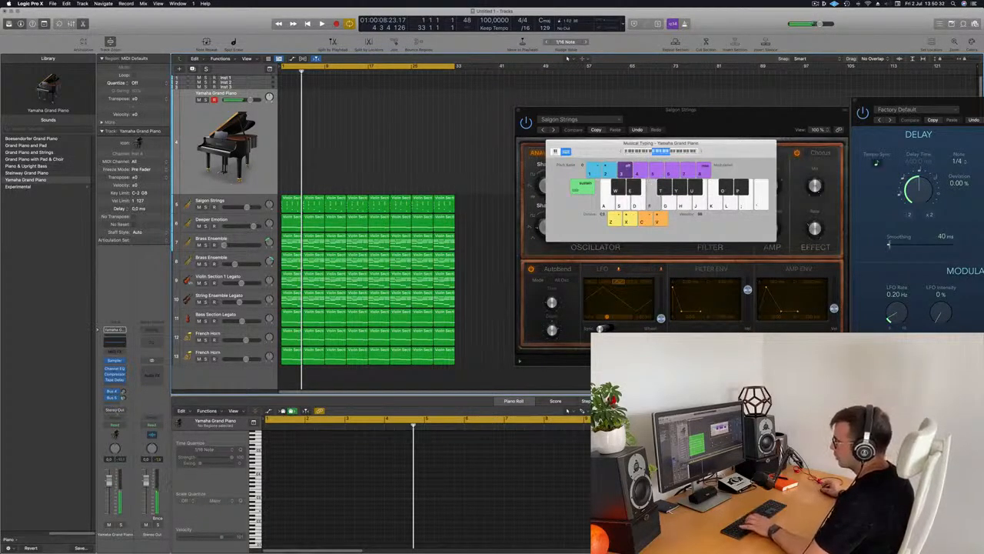
# Add a Bus 1 send to the Yamaha Grand Piano channel and test it with a few notes
pyautogui.click(114, 403)
pyautogui.moveTo(142, 411)
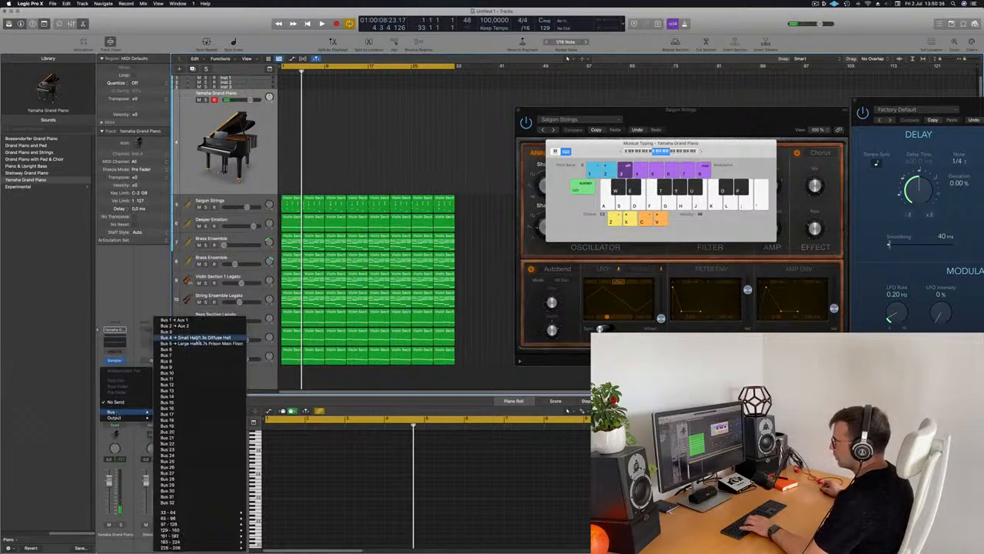
pyautogui.click(175, 320)
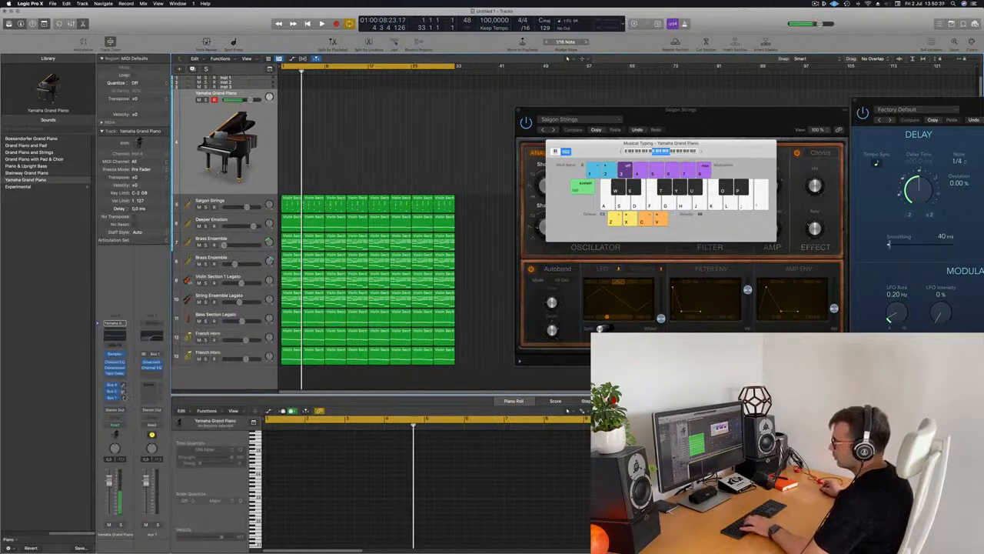
pyautogui.press('f')
pyautogui.press('g')
pyautogui.press('h')
pyautogui.press('f')
# Add a Bus 2 send to the Yamaha Grand Piano channel and try out a melody through it
pyautogui.click(114, 402)
pyautogui.moveTo(123, 412)
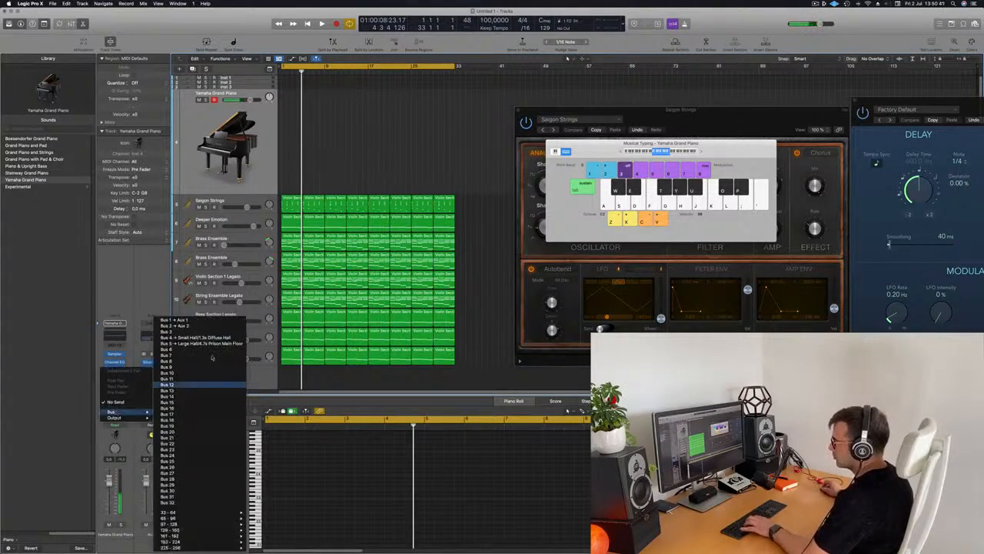
pyautogui.click(173, 332)
pyautogui.press('h')
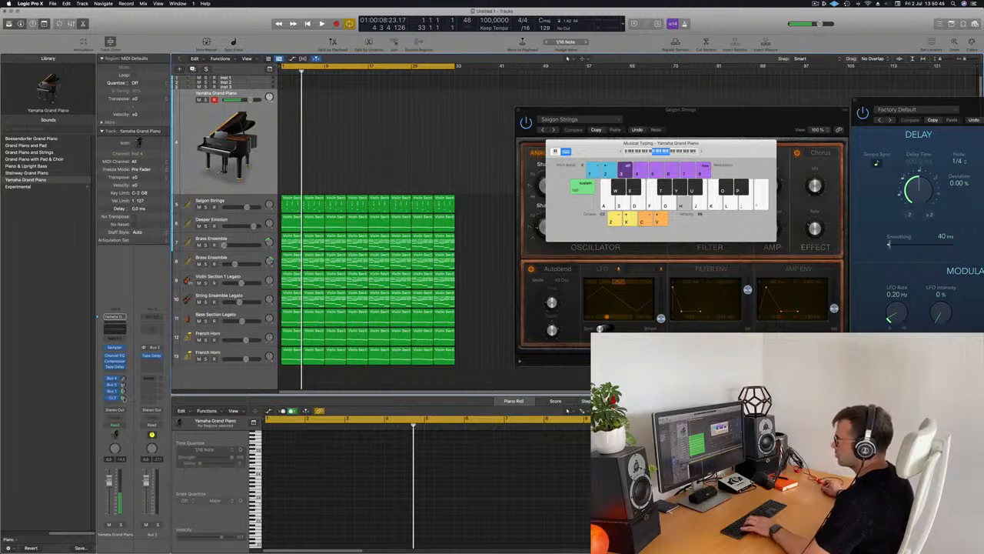
pyautogui.press(';')
pyautogui.press('l')
pyautogui.press('k')
pyautogui.press('h')
pyautogui.press("'")
pyautogui.press('j')
pyautogui.press('l')
pyautogui.press('j')
pyautogui.press('g')
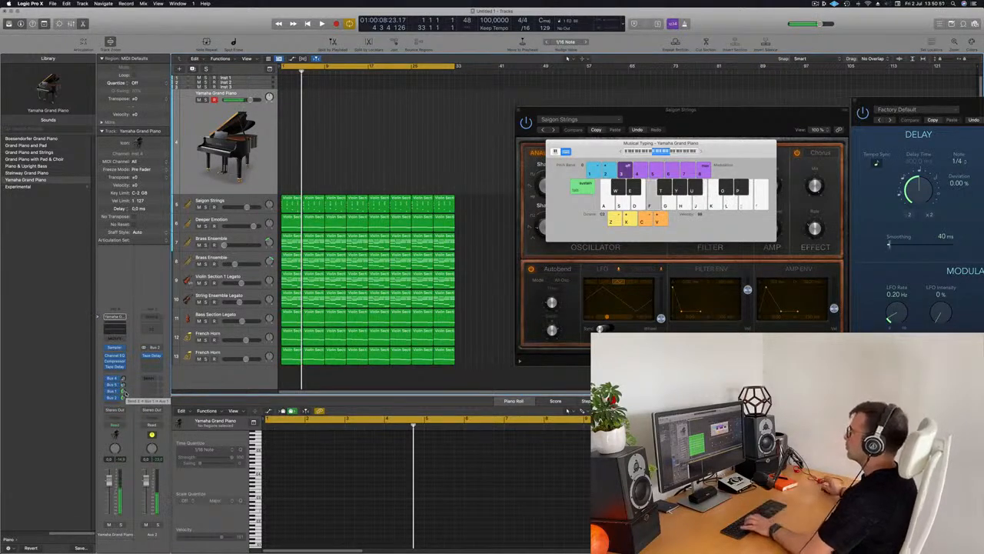
# Play the arrangement with improvised piano notes and raise the Yamaha Grand Piano's volume slightly
pyautogui.press('d')
pyautogui.press('f')
pyautogui.press('space')
pyautogui.press('d')
pyautogui.press('k')
pyautogui.press('l')
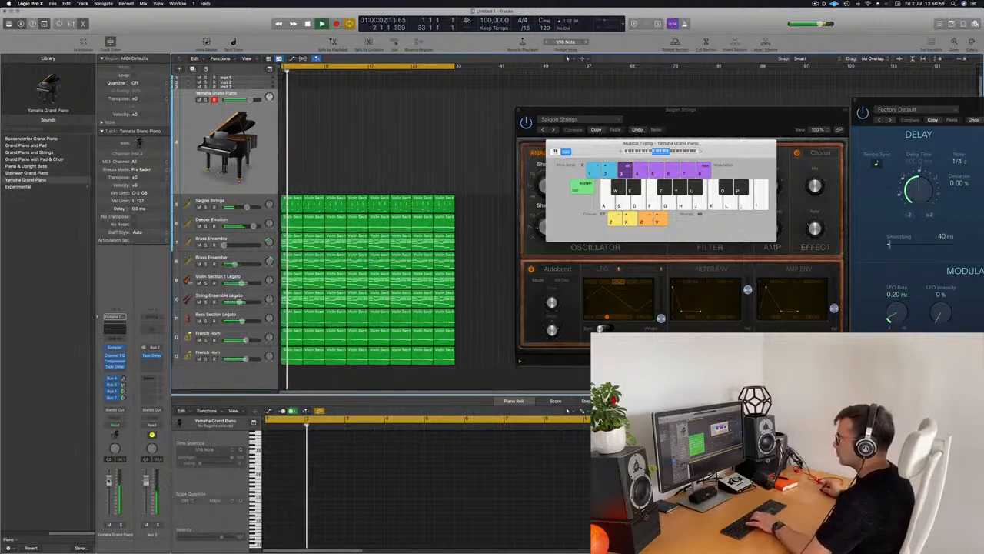
pyautogui.press("'")
pyautogui.moveTo(109, 478); pyautogui.dragTo(109, 476)
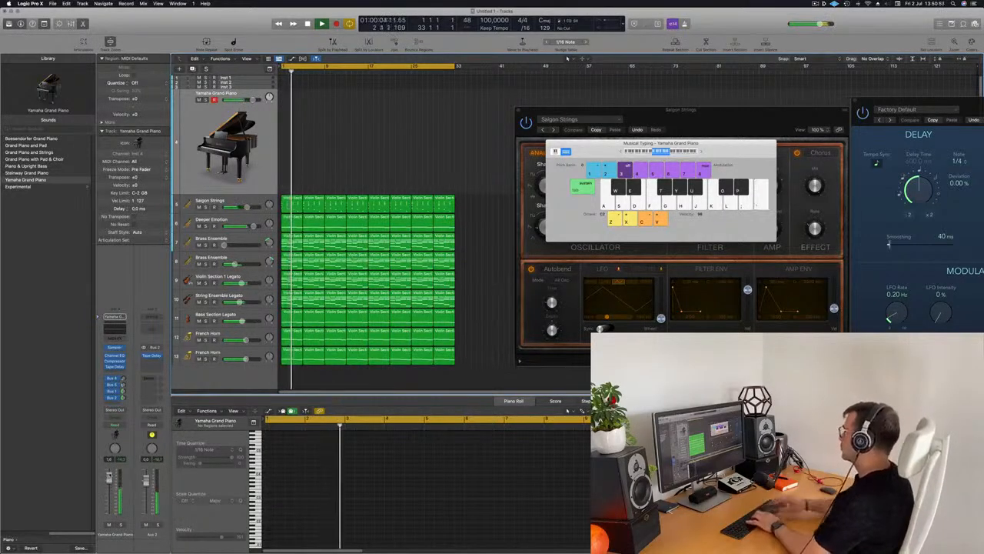
# Shift Musical Typing up one octave and play a few piano notes along with the arrangement
pyautogui.press('x')
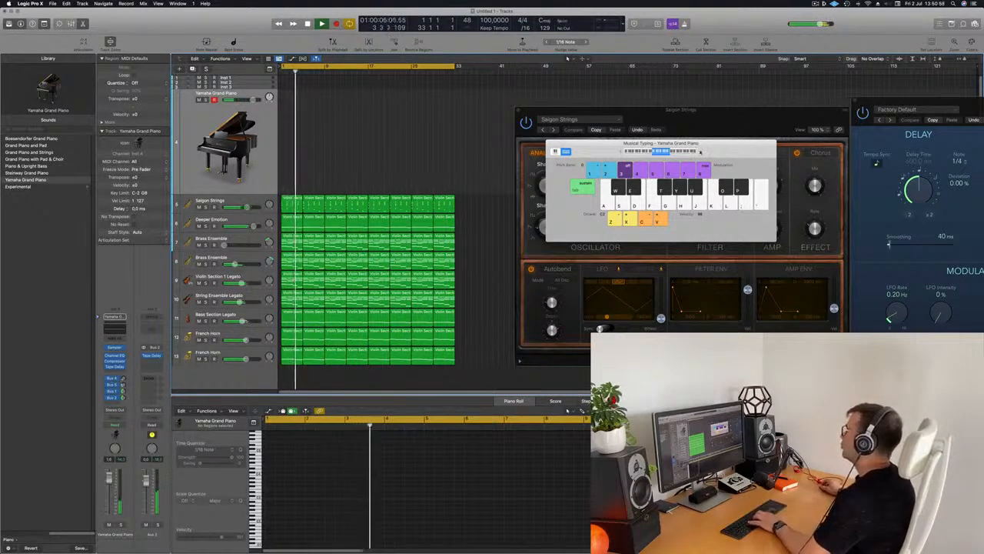
pyautogui.press('l')
pyautogui.press(';')
pyautogui.press('k')
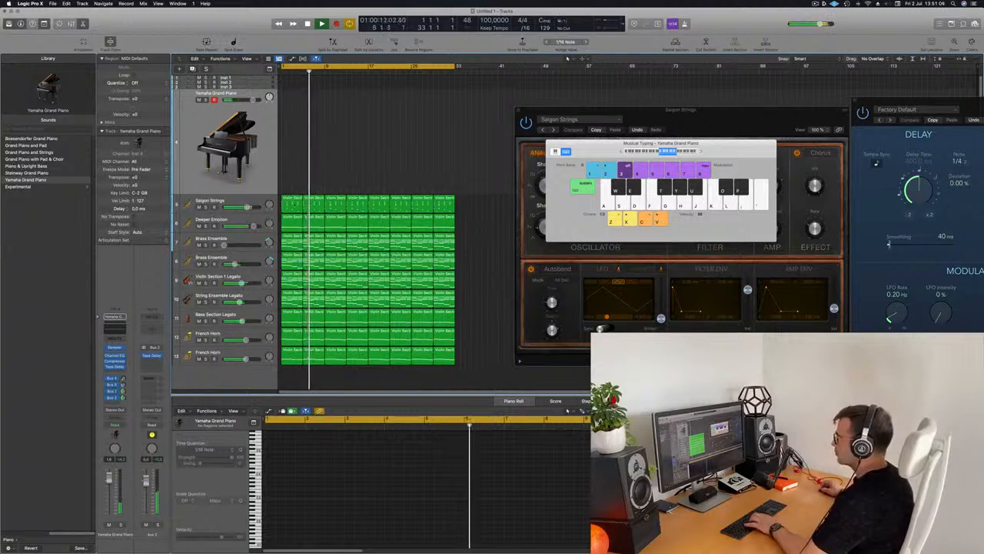
# Play the arrangement from the beginning, solo the upper Brass Ensemble track temporarily and raise its volume
pyautogui.click(292, 201)
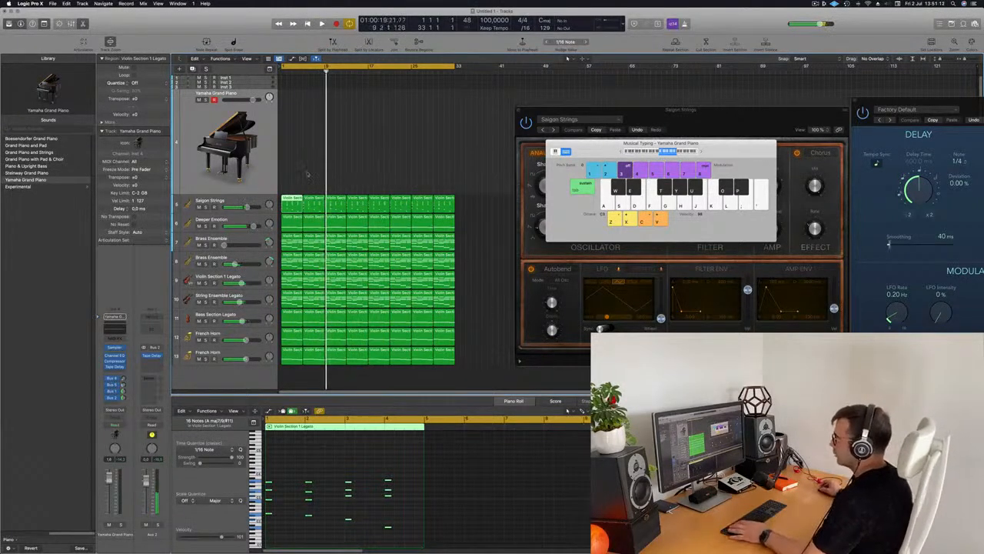
pyautogui.press('Return')
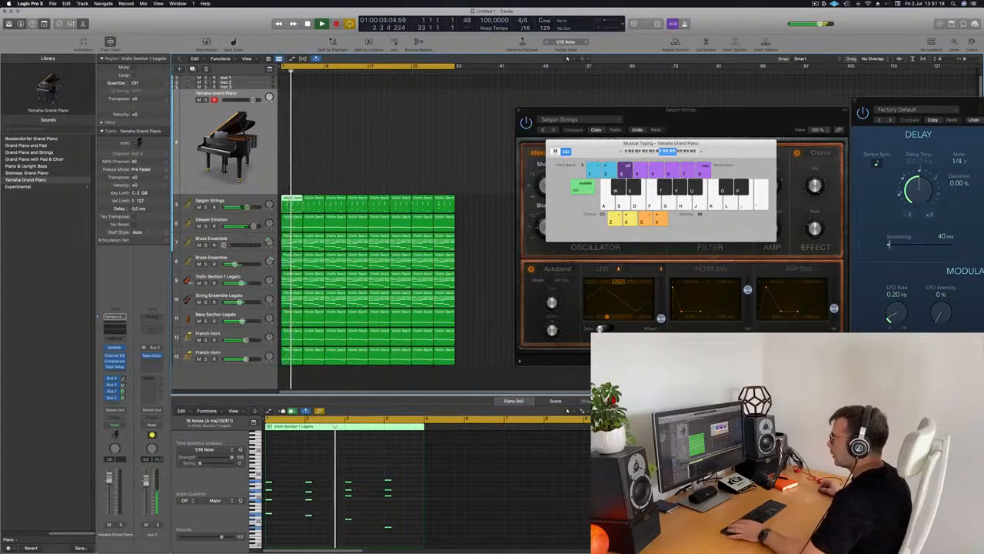
pyautogui.click(205, 245)
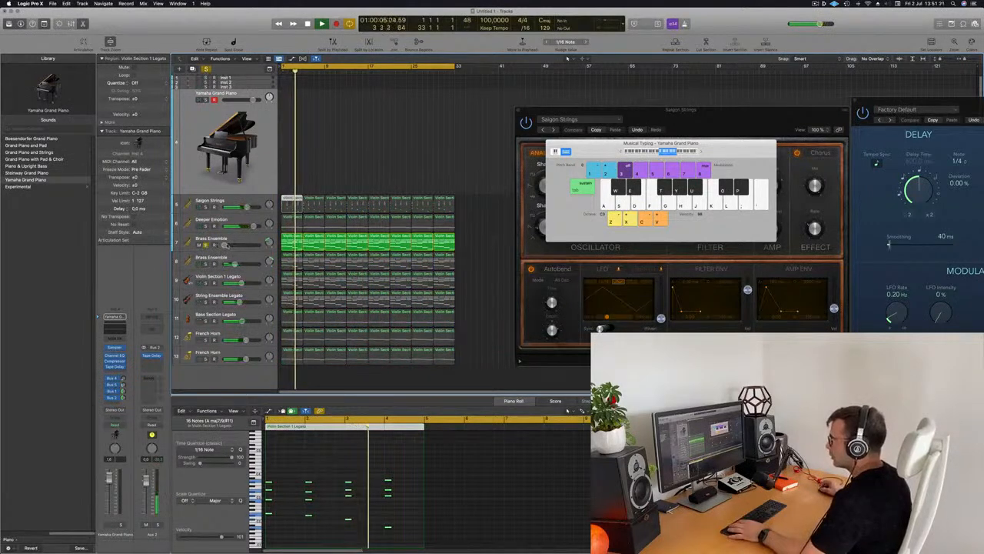
pyautogui.moveTo(246, 245); pyautogui.dragTo(243, 245)
pyautogui.click(206, 244)
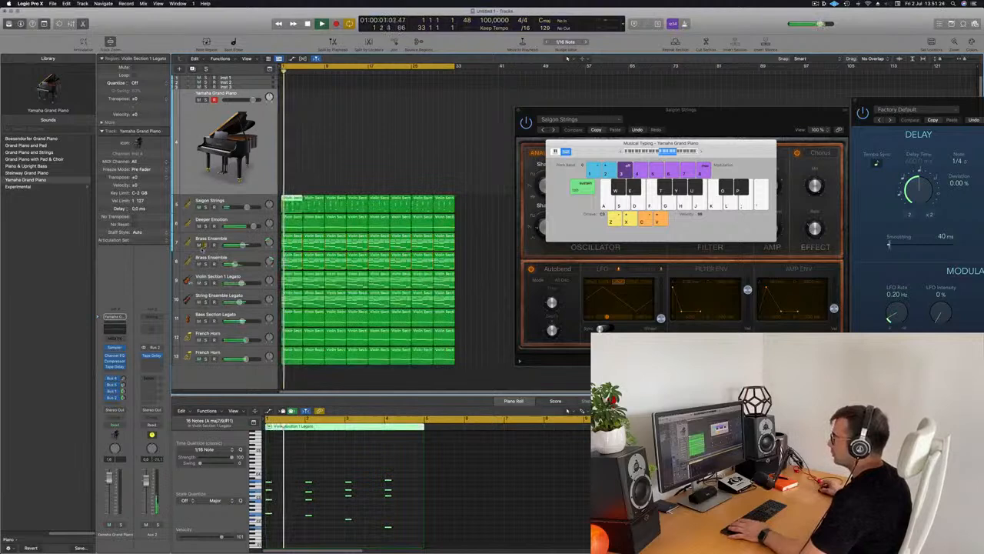
# Compare the upper Brass Ensemble with Deeper Emotion and the lower Brass Ensemble in solo, and reduce the upper Brass Ensemble's volume slightly
pyautogui.click(205, 226)
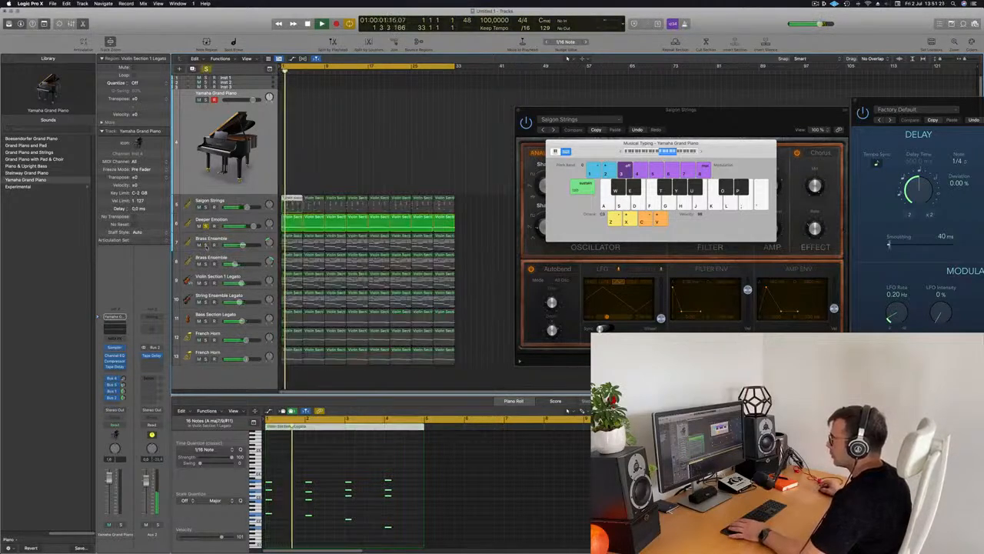
pyautogui.click(206, 244)
pyautogui.click(205, 226)
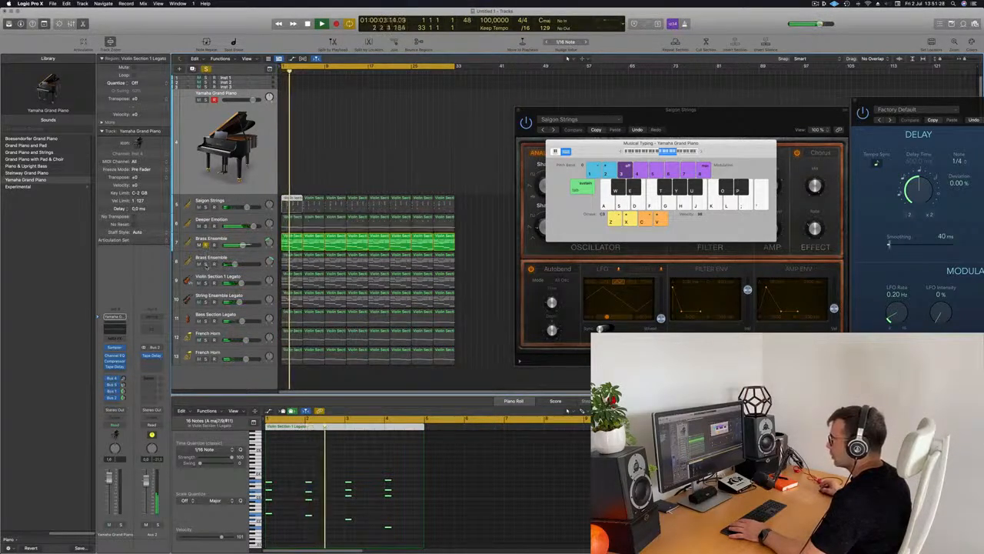
pyautogui.click(206, 263)
pyautogui.moveTo(243, 245); pyautogui.dragTo(236, 245)
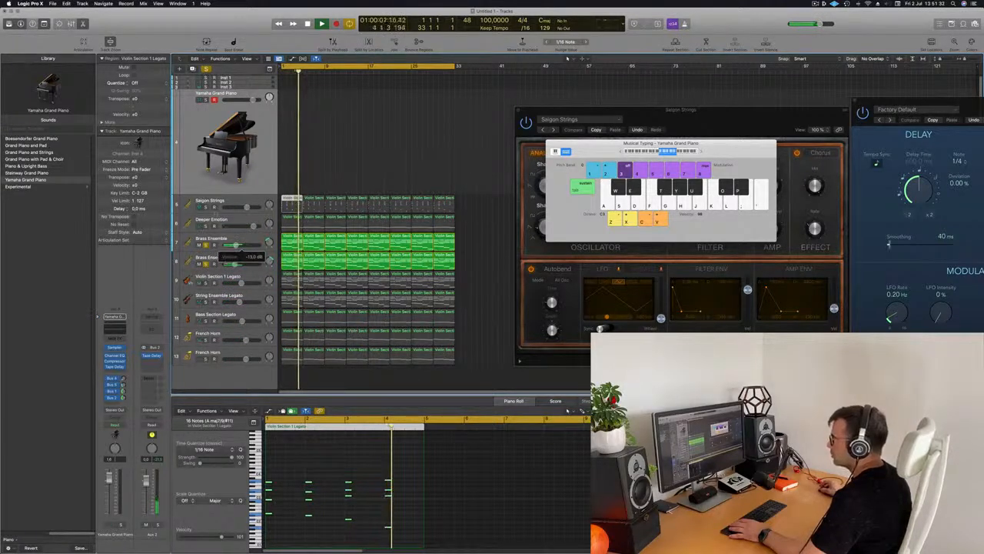
# Restart playback and try out an improvised Yamaha Grand Piano melody over all the orchestral tracks
pyautogui.press('space')
pyautogui.press('space')
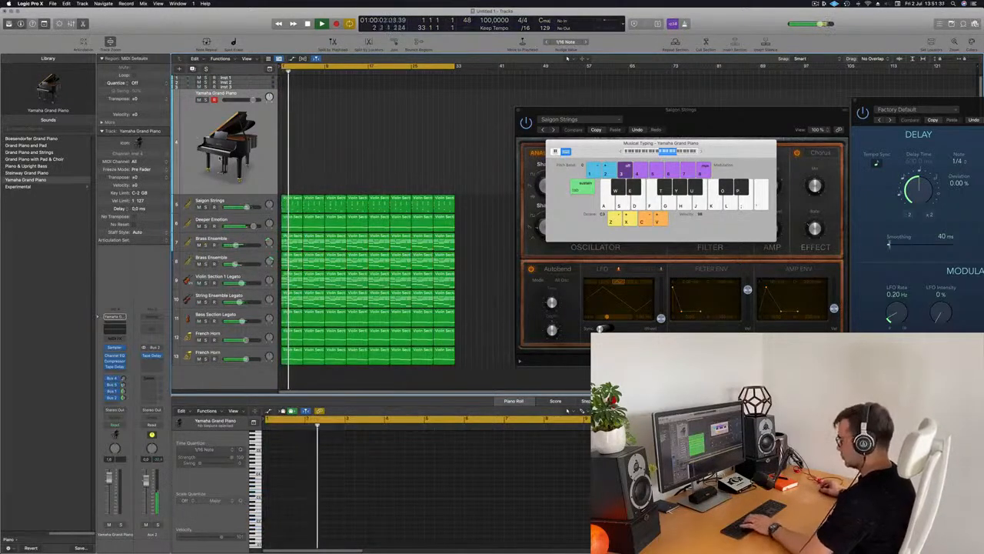
pyautogui.press('y')
pyautogui.press('y')
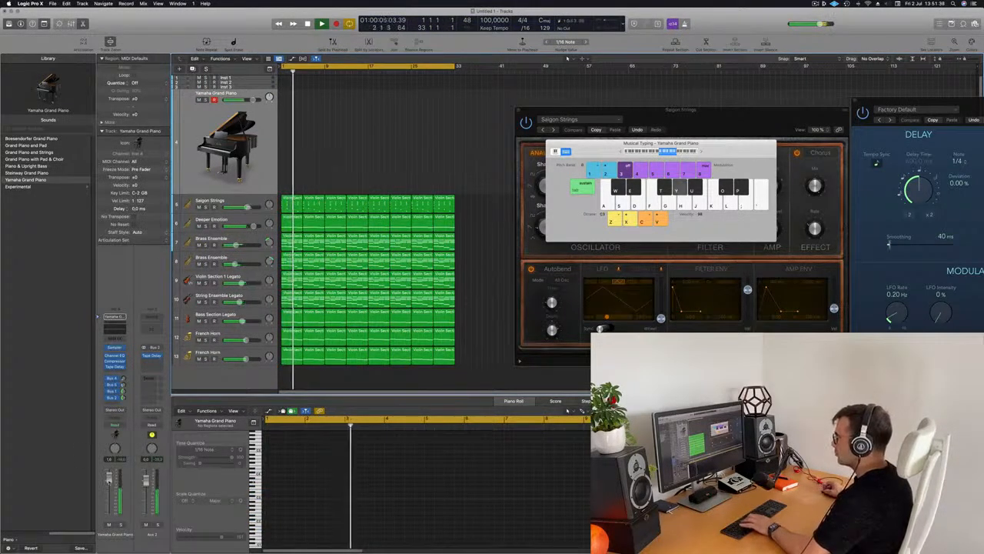
pyautogui.press('y')
pyautogui.press('u')
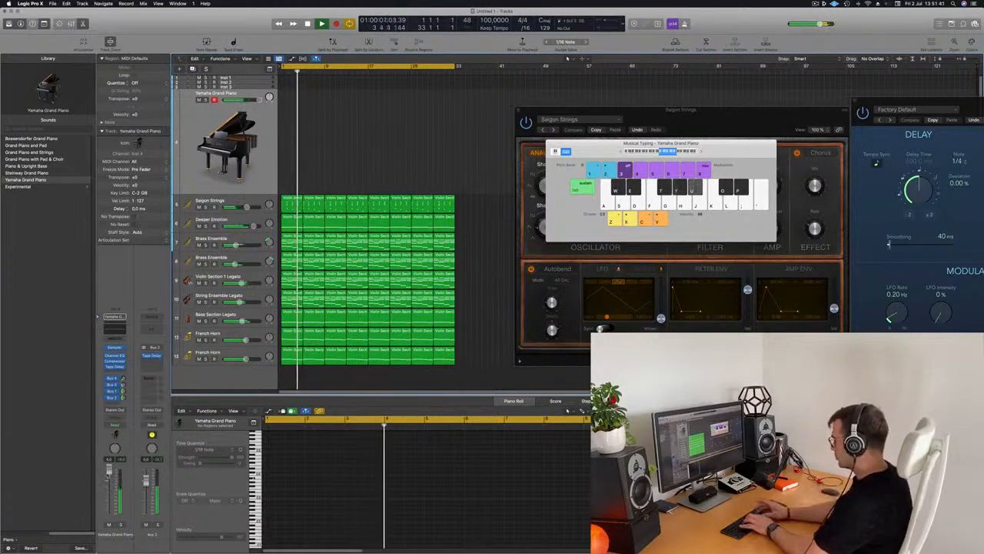
pyautogui.press('p')
pyautogui.press('o')
pyautogui.press('i')
pyautogui.press('i')
pyautogui.press('o')
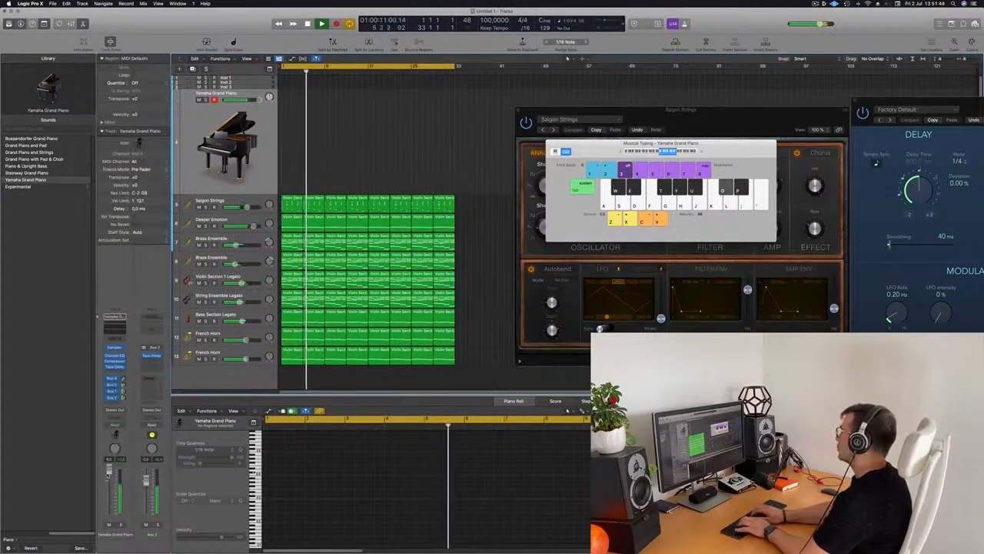
# Record a trial melody on the Yamaha Grand Piano track from about bar 6 to bar 13, and delete the take
pyautogui.press('y')
pyautogui.press('r')
pyautogui.press('e')
pyautogui.press('p')
pyautogui.press('t')
pyautogui.press('y')
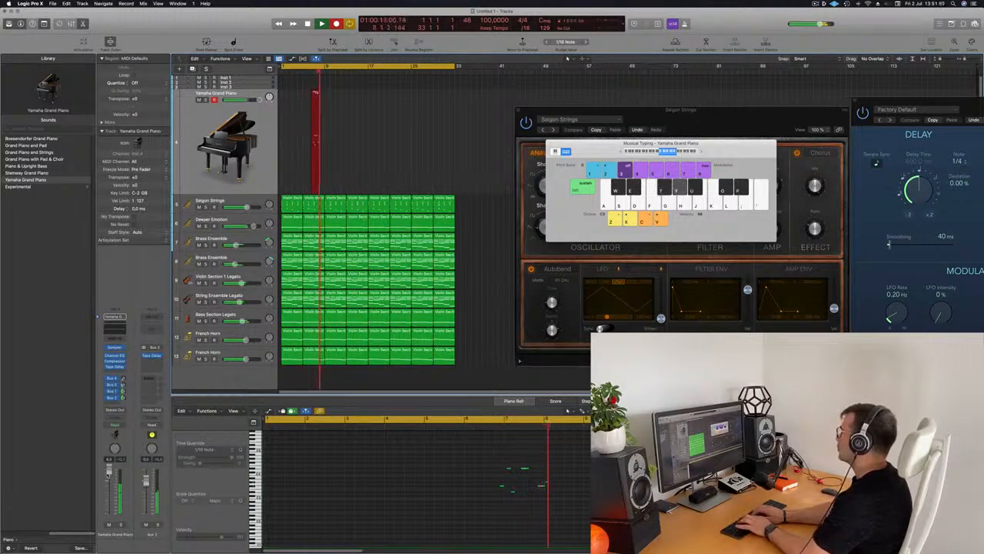
pyautogui.press('p')
pyautogui.press('p')
pyautogui.press('o')
pyautogui.press('y')
pyautogui.press('p')
pyautogui.press('o')
pyautogui.press('t')
pyautogui.press('o')
pyautogui.press('y')
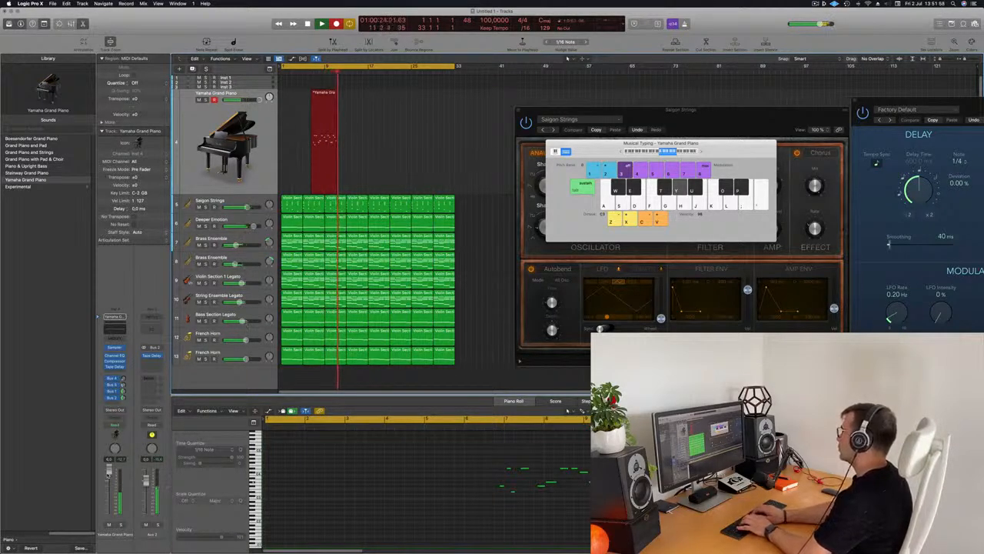
pyautogui.press('t')
pyautogui.press('o')
pyautogui.press('u')
pyautogui.press('p')
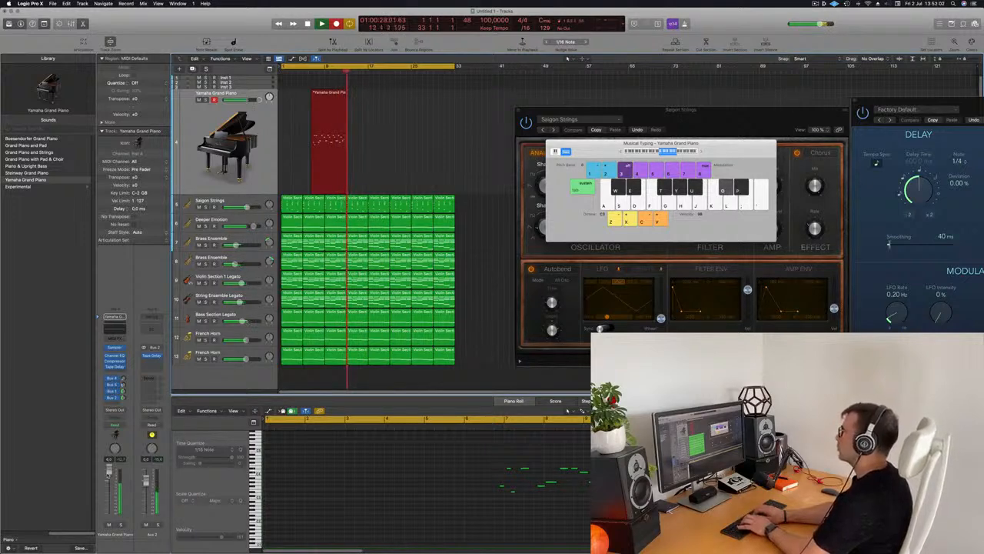
pyautogui.press('space')
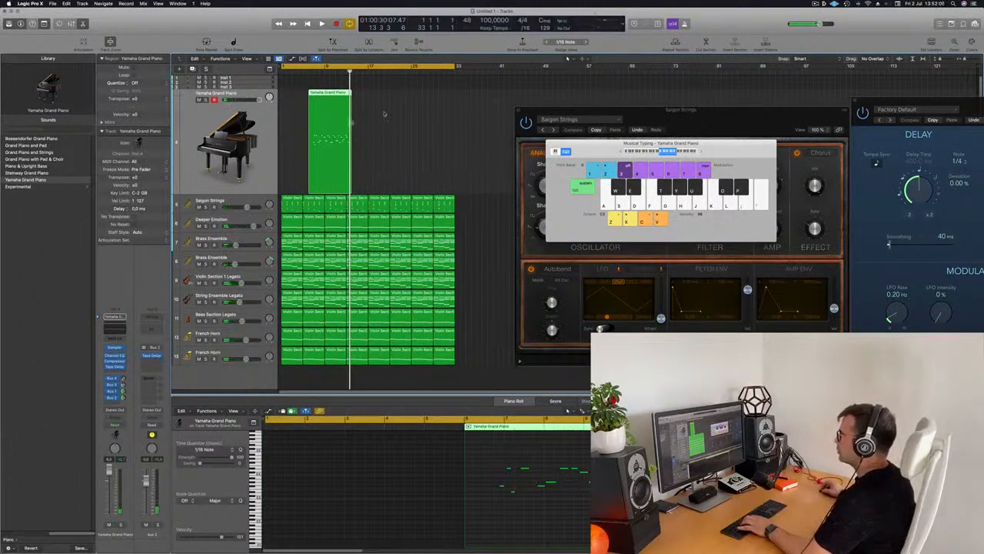
pyautogui.press('Delete')
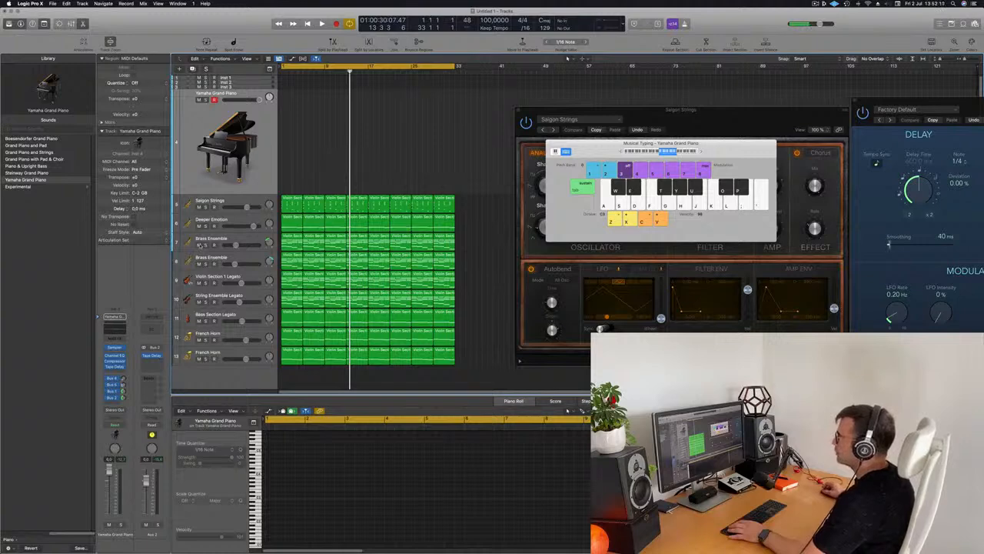
# Mute both Brass Ensemble tracks and the String Ensemble Legato track, and play the arrangement from the beginning
pyautogui.click(199, 244)
pyautogui.click(199, 263)
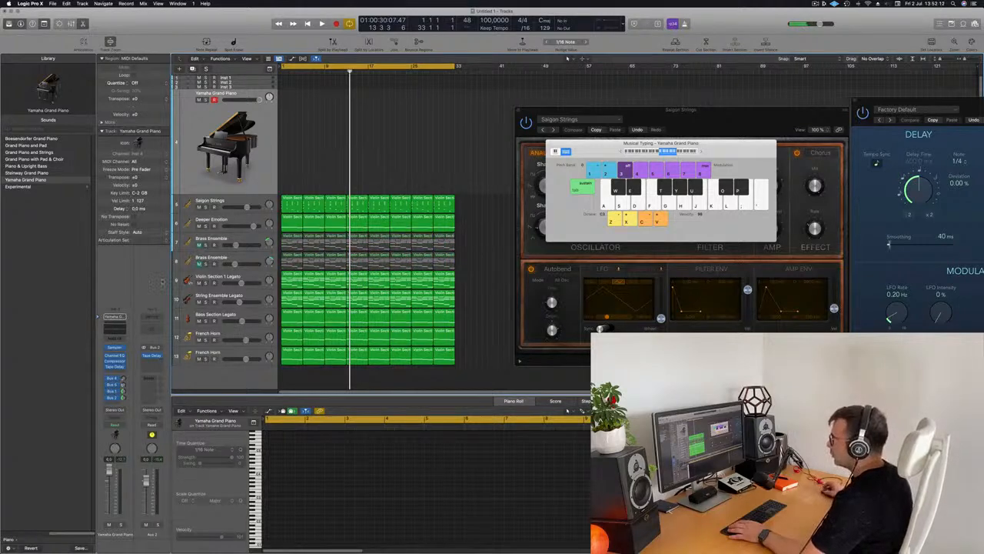
pyautogui.click(199, 301)
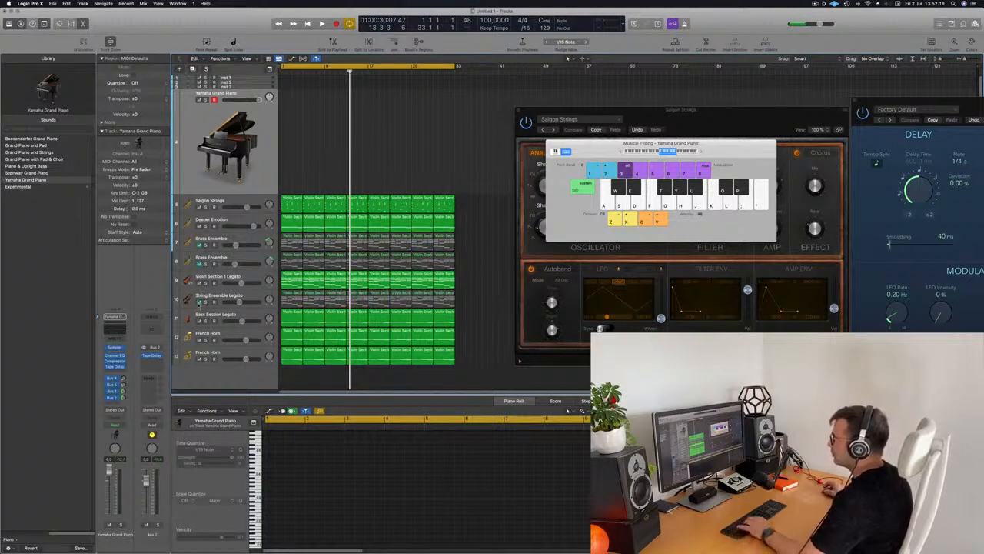
pyautogui.press('Return')
pyautogui.press('space')
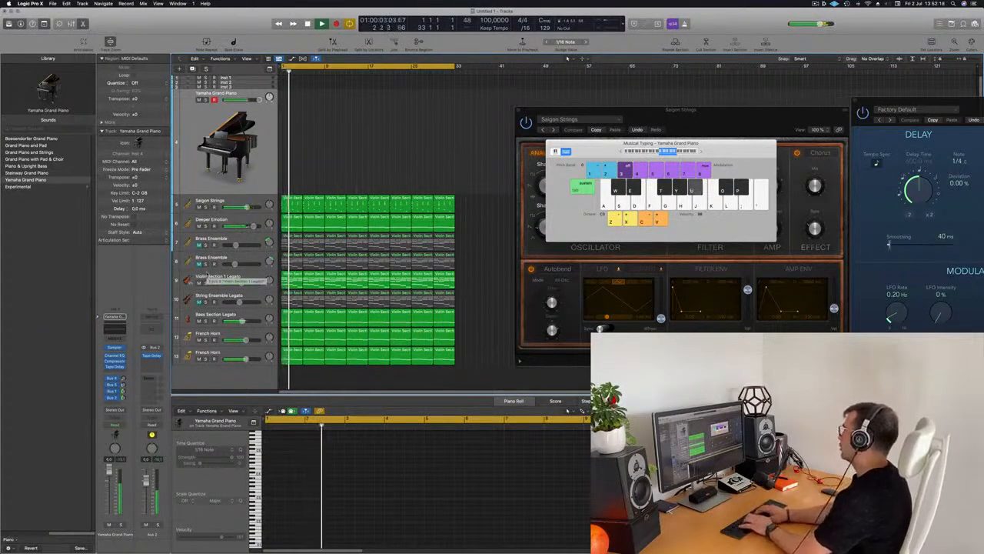
# Switch the piano track to the Steinway Grand Piano and add Bus 1 and Bus 2 sends to its channel
pyautogui.press('super+z')
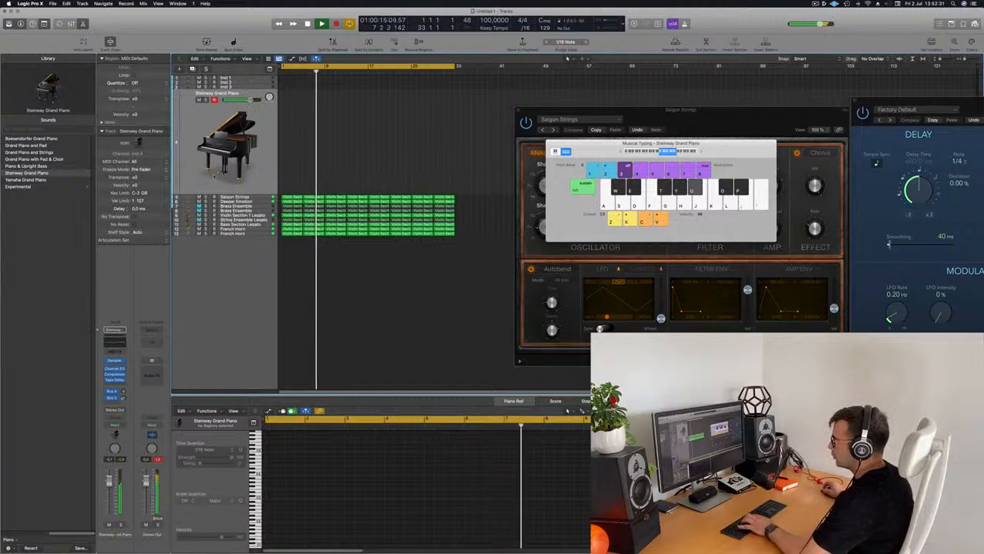
pyautogui.click(113, 401)
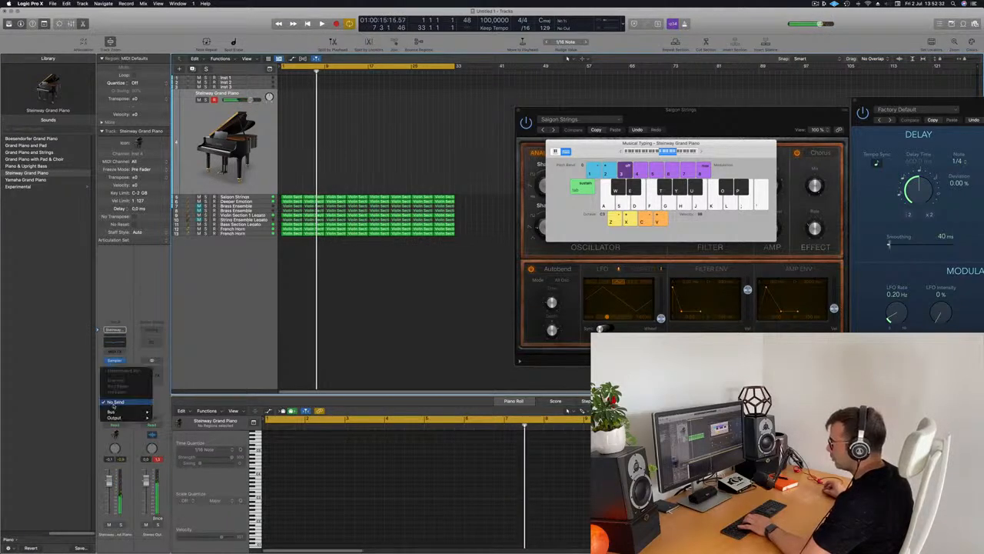
pyautogui.moveTo(116, 412)
pyautogui.click(184, 325)
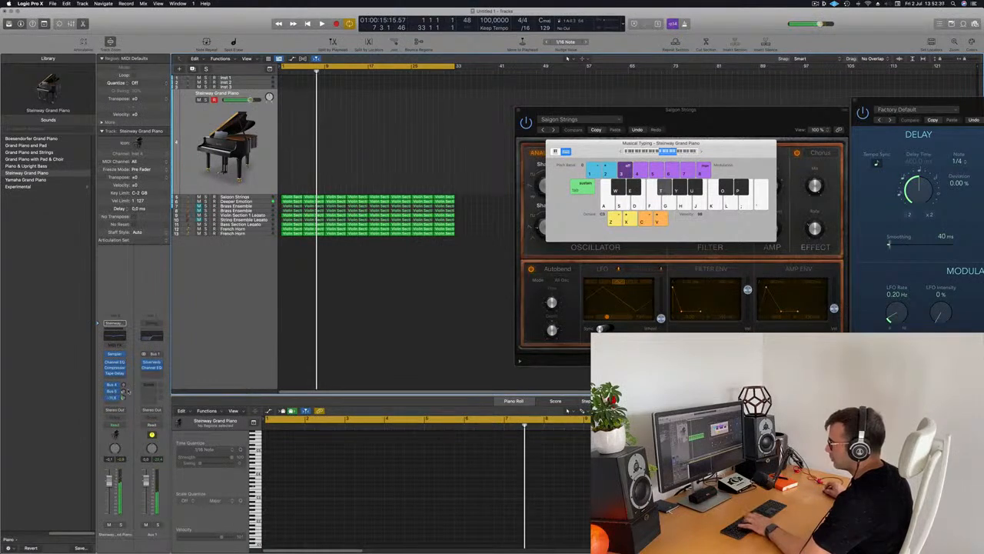
pyautogui.click(116, 403)
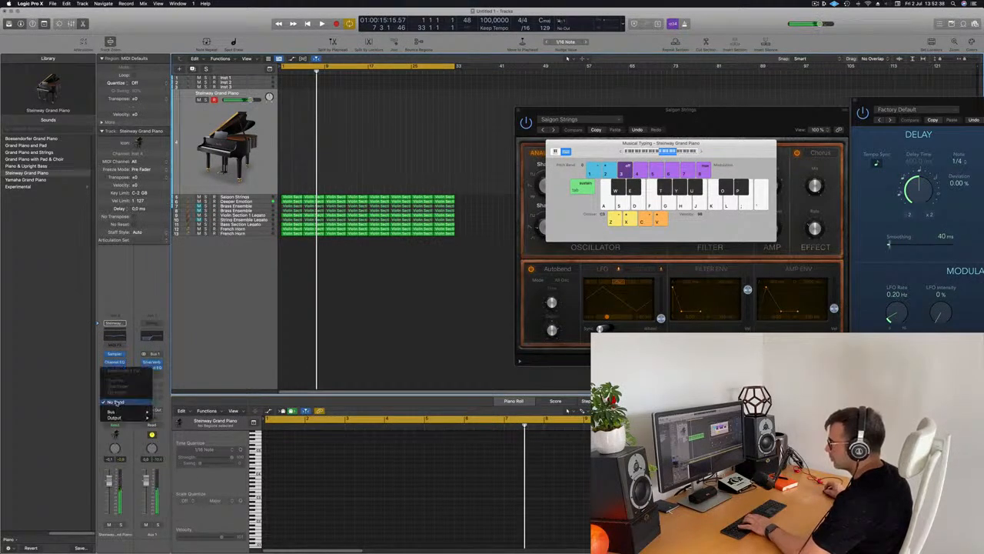
pyautogui.moveTo(115, 412)
pyautogui.click(192, 326)
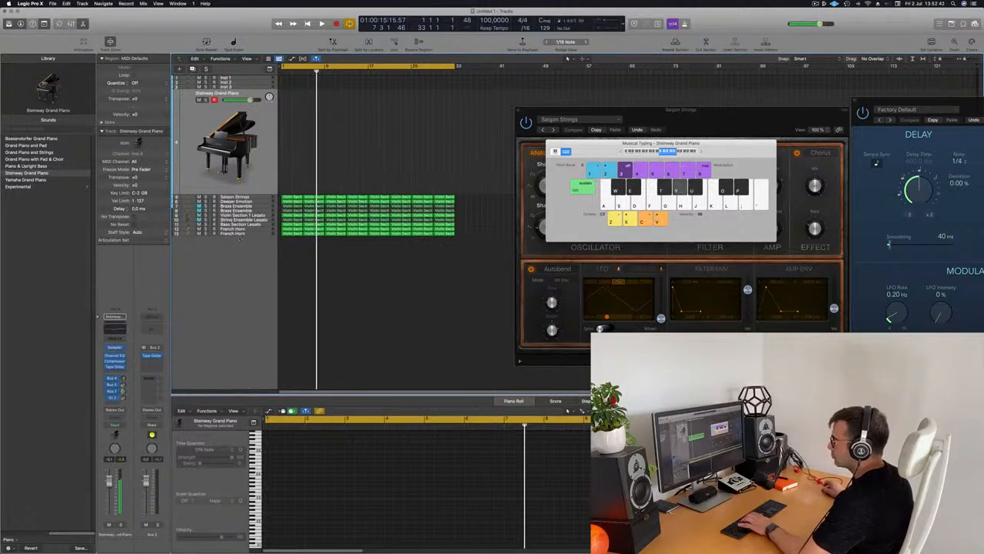
# Play the arrangement from the beginning and record a melody on the Steinway Grand Piano track from about bar 5 to bar 12
pyautogui.press('Return')
pyautogui.press('space')
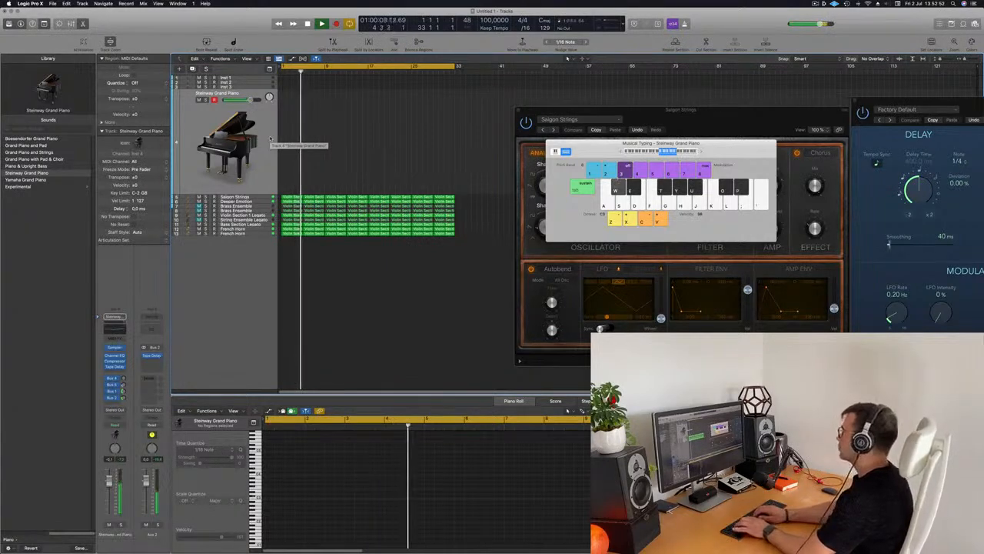
pyautogui.press('r')
pyautogui.press('p')
pyautogui.press('o')
pyautogui.press('y')
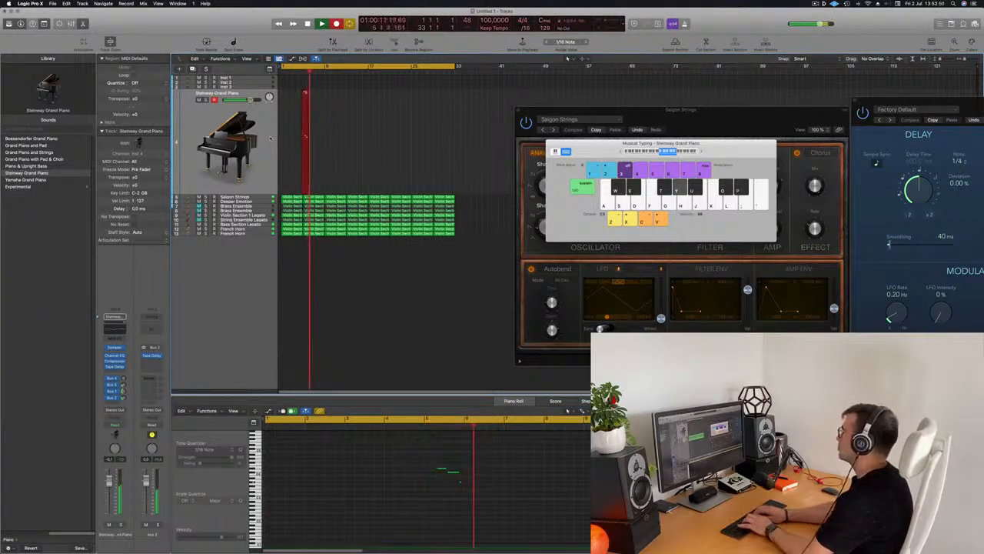
pyautogui.press('p')
pyautogui.press('p')
pyautogui.press('p')
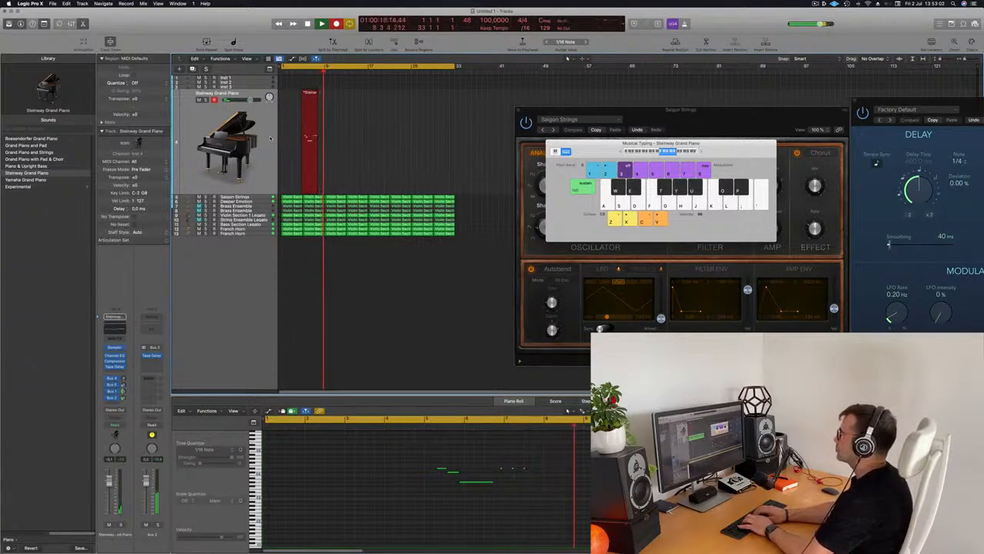
pyautogui.press('p')
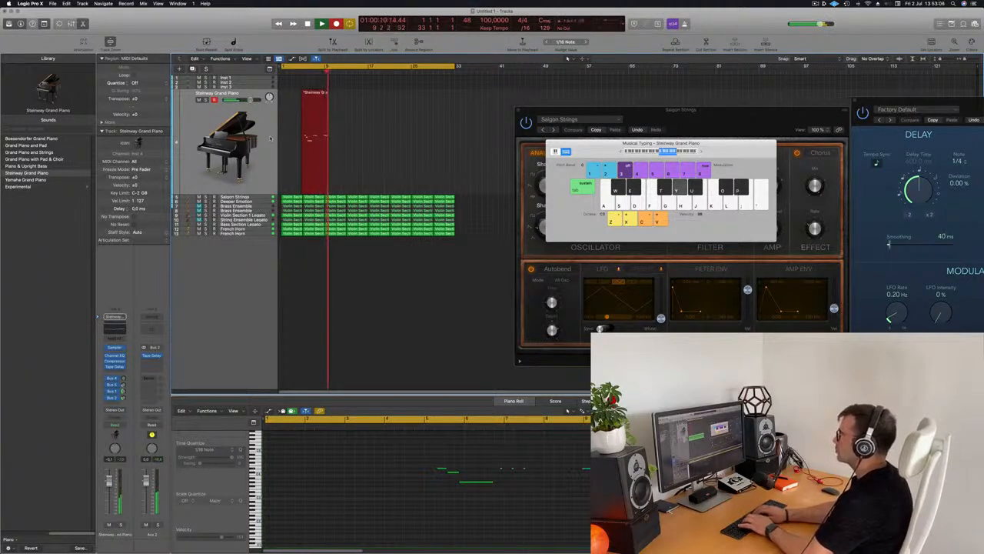
pyautogui.press('t')
pyautogui.press('u')
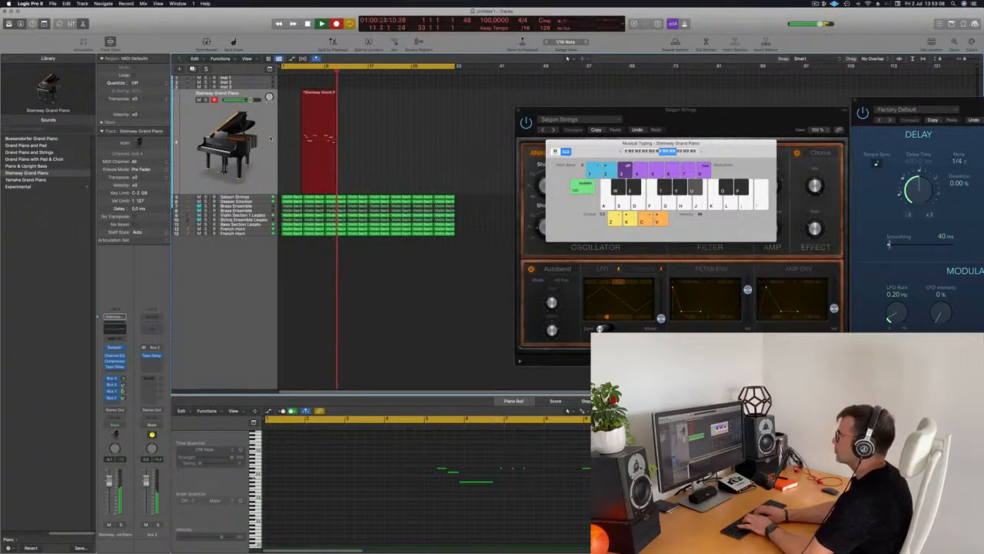
pyautogui.press('space')
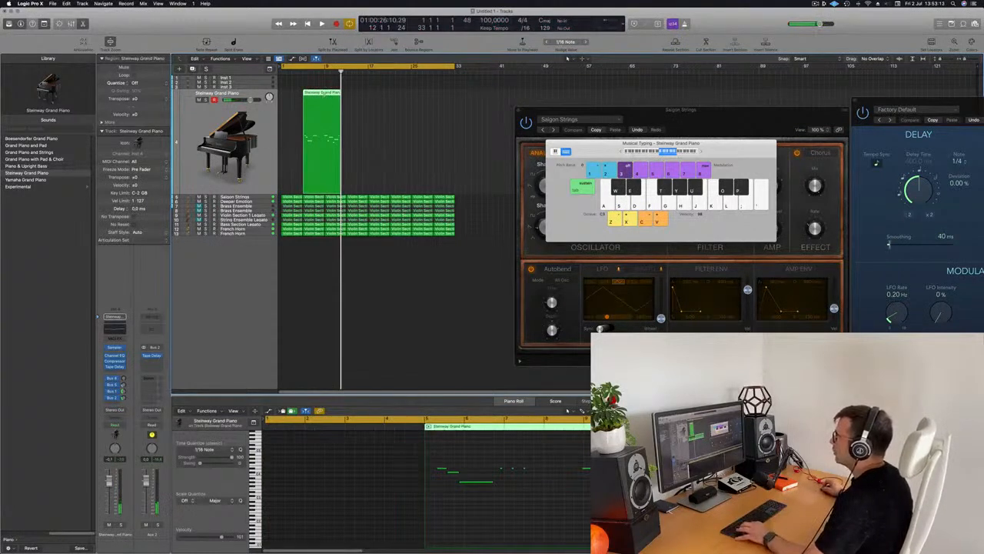
# Split the recorded Steinway Grand Piano region at about bar 9, splitting the crossing notes, and delete its first part
pyautogui.keyDown('super'); pyautogui.doubleClick(324, 94); pyautogui.keyUp('super')
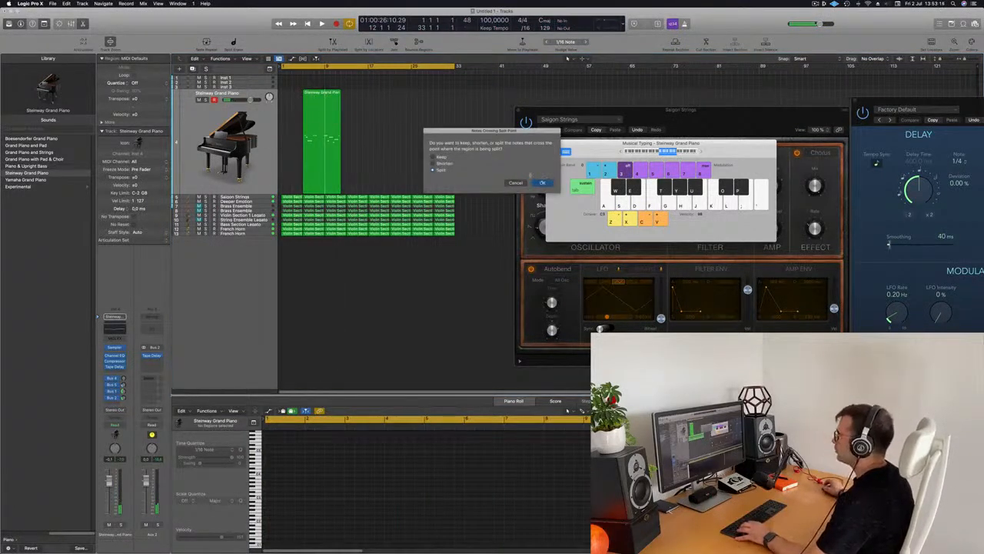
pyautogui.click(542, 183)
pyautogui.press('Delete')
# Move the remaining Steinway Grand Piano region to start at bar 1 and play the arrangement from the beginning
pyautogui.moveTo(332, 110); pyautogui.dragTo(287, 113)
pyautogui.scroll(5, 350, 138)
pyautogui.scroll(5, 351, 138)
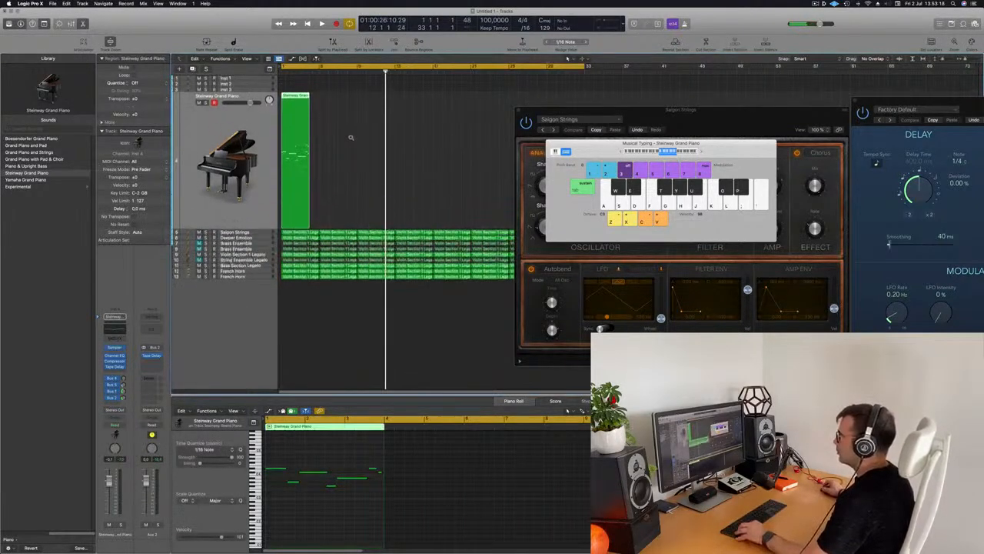
pyautogui.hscroll(-3, 356, 148)
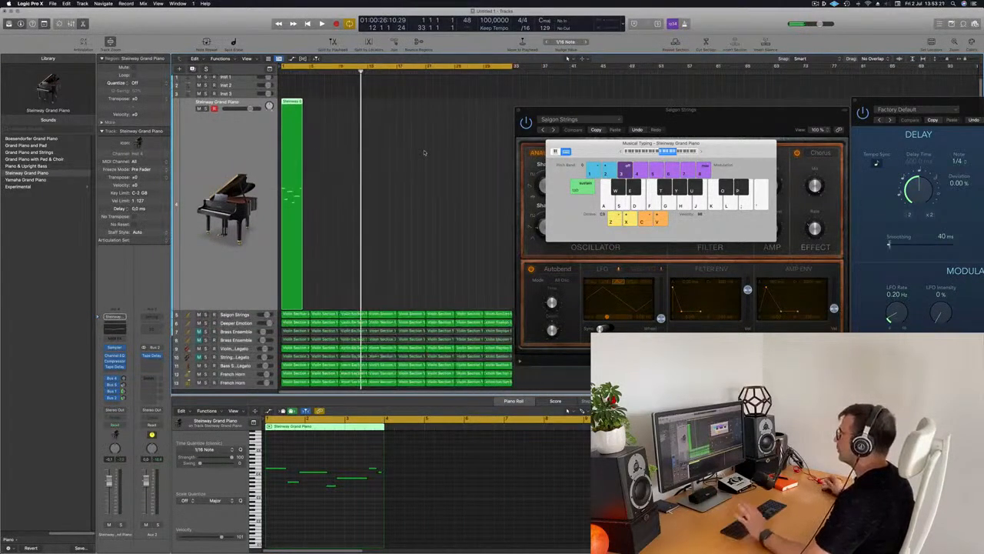
pyautogui.click(817, 4)
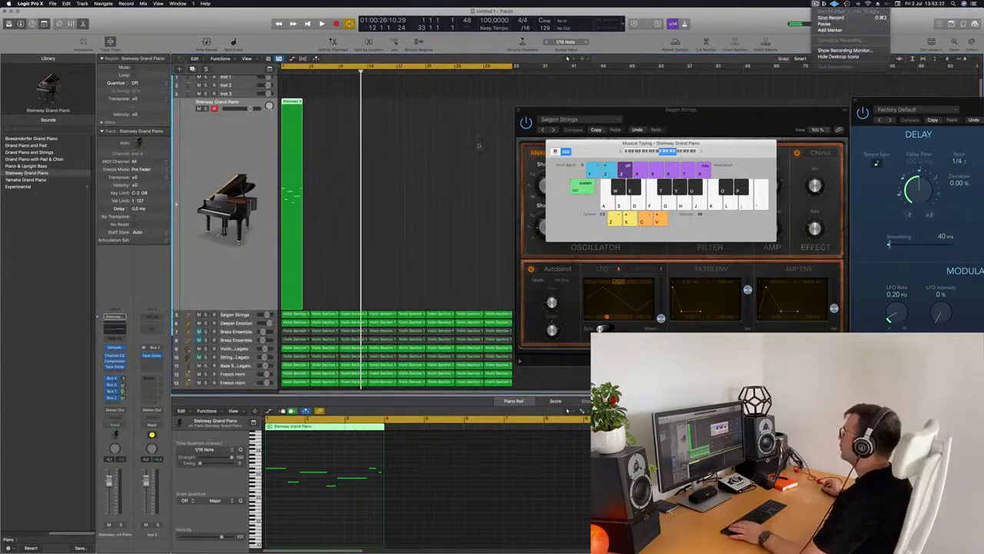
pyautogui.click(455, 150)
pyautogui.press('space')
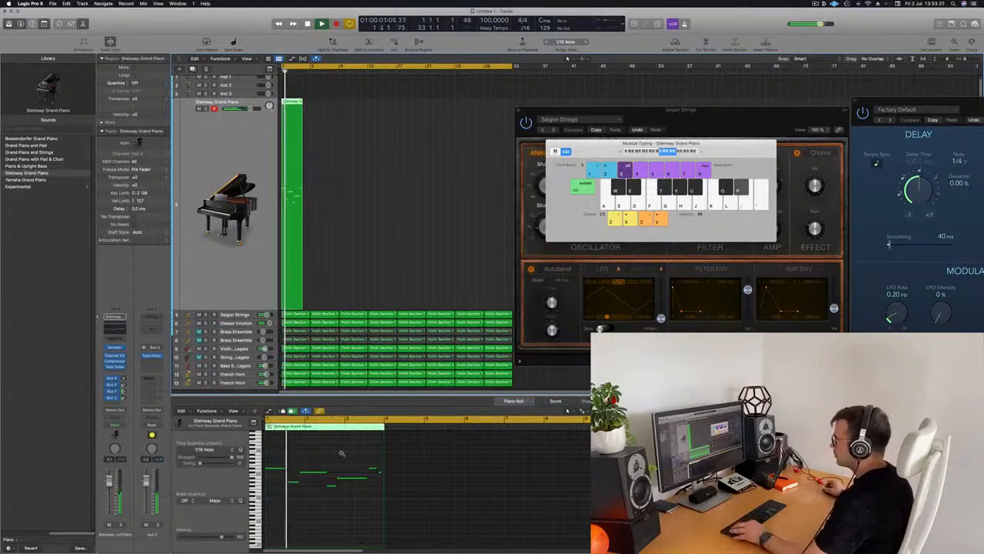
# Quantize all the Steinway Grand Piano melody notes to 1/16 Note and close the Musical Typing keyboard
pyautogui.press('super+Right')
pyautogui.press('super+Right')
pyautogui.press('super+a')
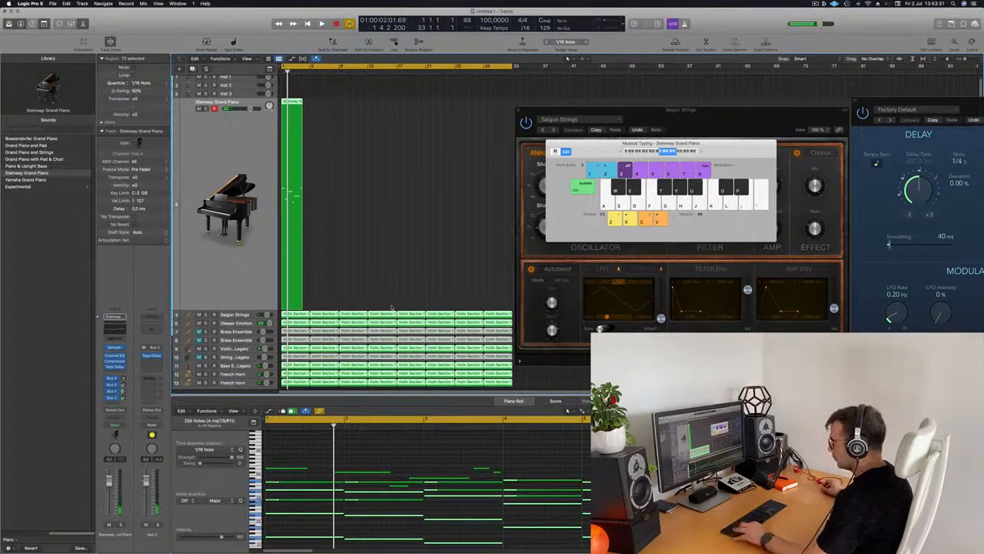
pyautogui.press('super+k')
pyautogui.click(353, 249)
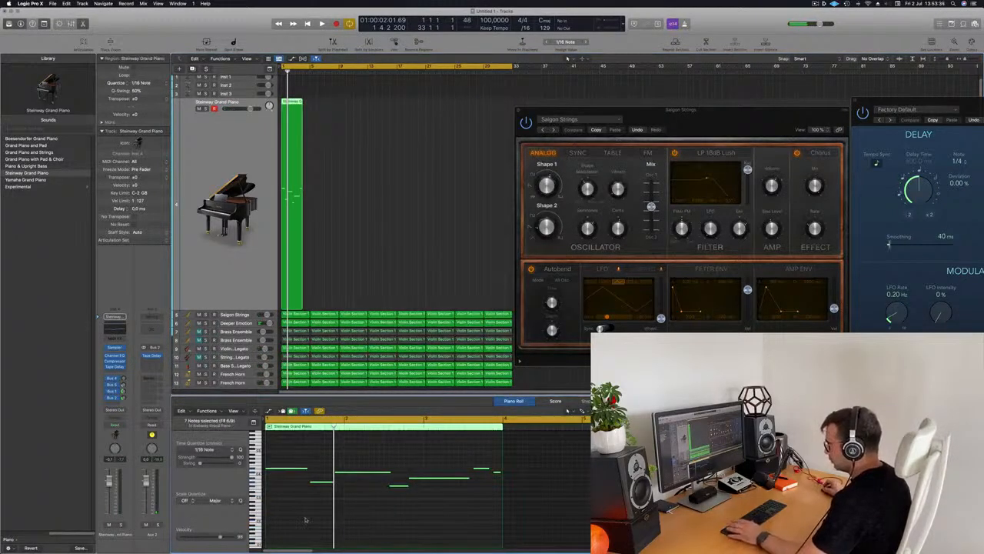
# Play the piano melody, lengthen its first note to the third beat, and move the second note there and lengthen it slightly
pyautogui.click(305, 517)
pyautogui.press('space')
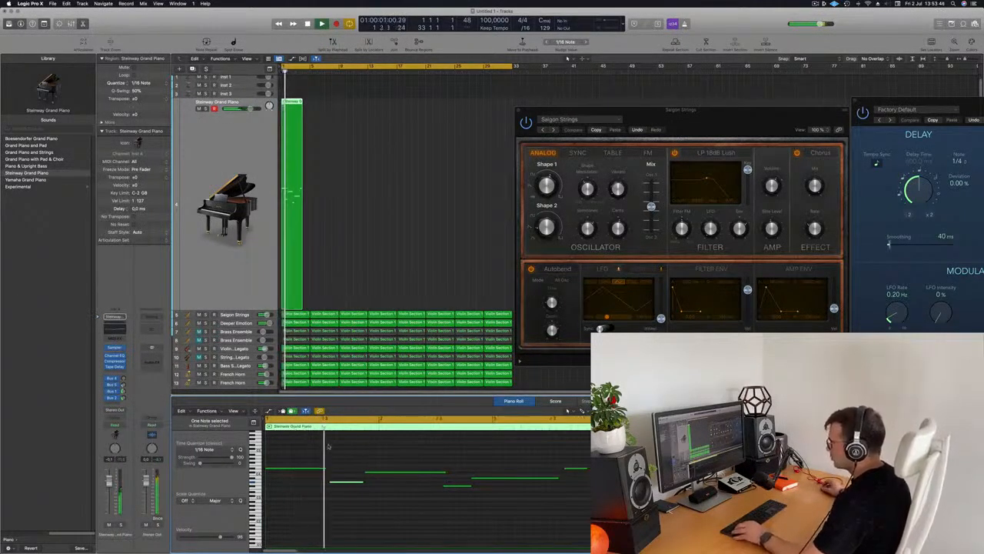
pyautogui.scroll(-2, 407, 458)
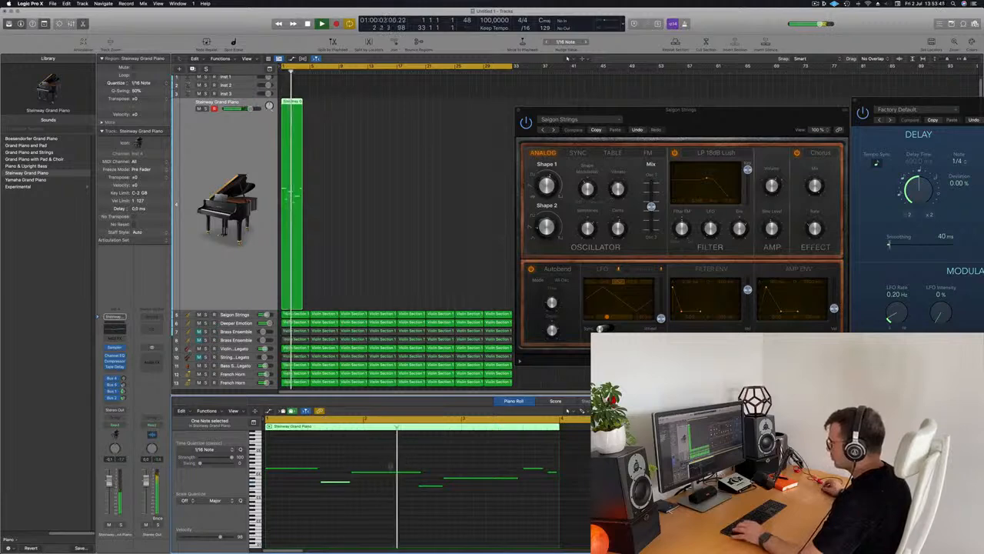
pyautogui.press('space')
pyautogui.moveTo(336, 462); pyautogui.dragTo(407, 489)
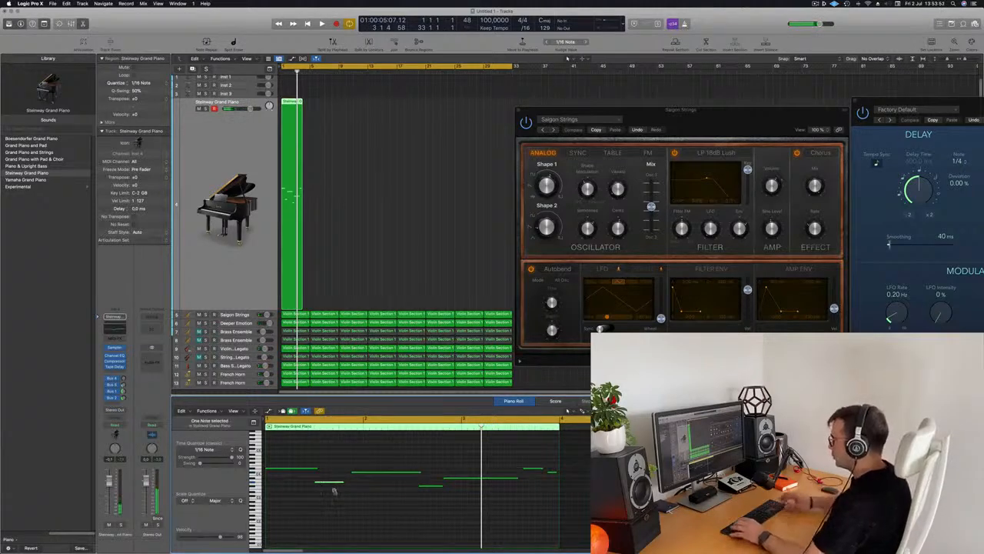
pyautogui.click(326, 473)
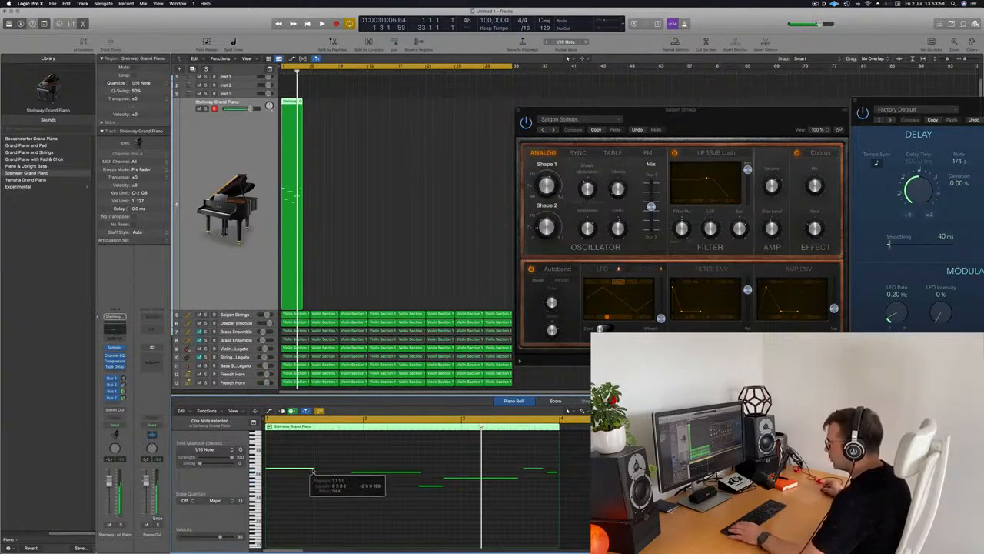
pyautogui.moveTo(343, 482); pyautogui.dragTo(347, 483)
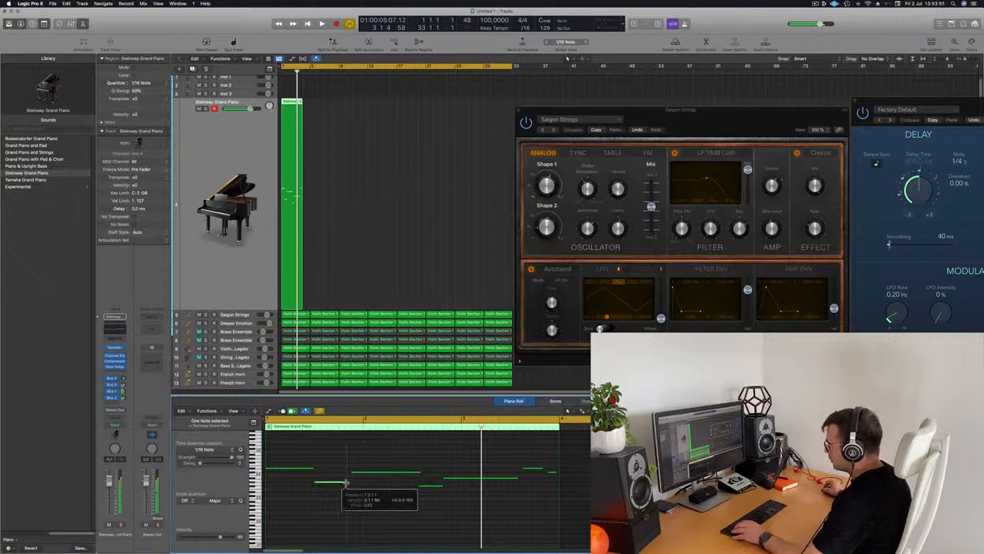
# Play from the beginning and move the third note of the piano melody to start at bar 2
pyautogui.press('space')
pyautogui.press('super+Left')
pyautogui.press('super+Left')
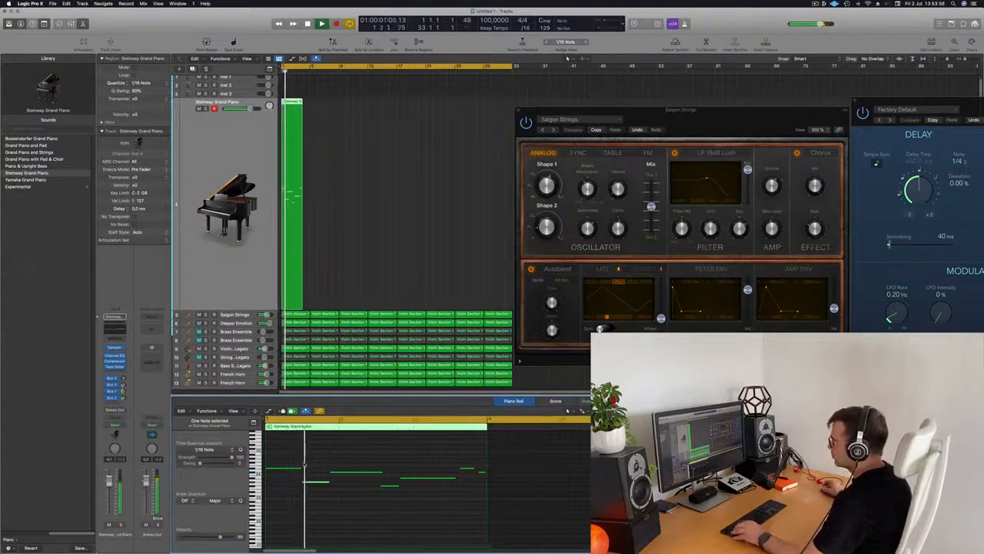
pyautogui.press('Return')
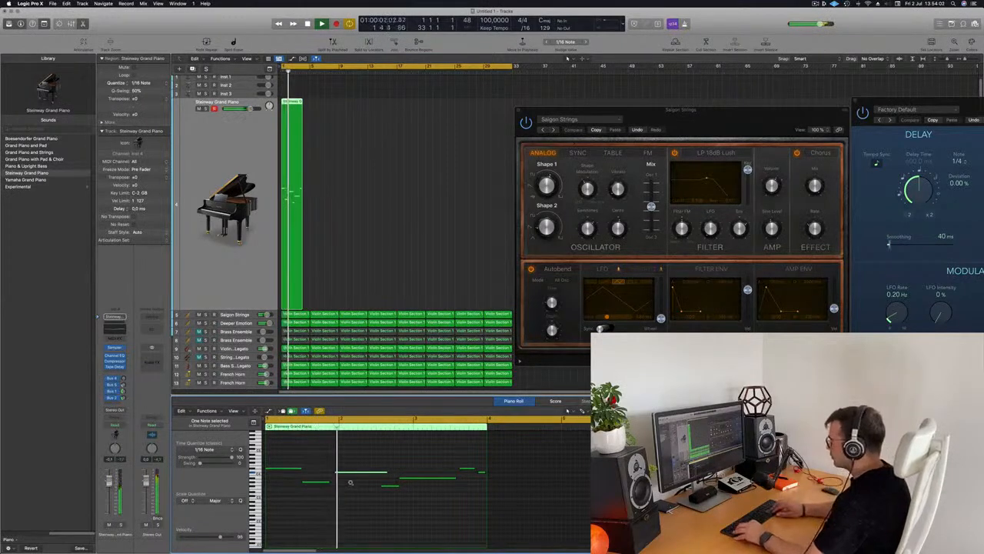
pyautogui.press('Return')
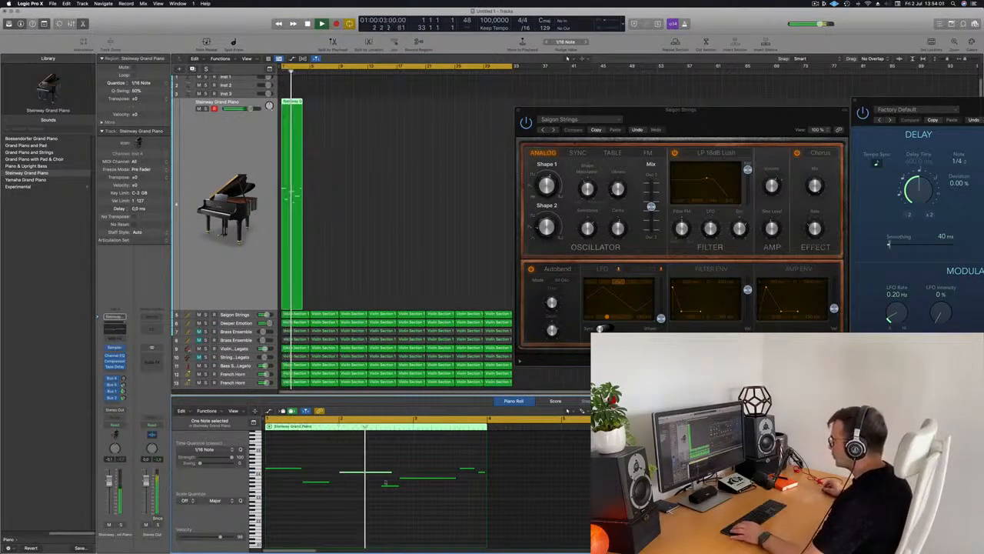
# Shorten the third melody note and shift the fourth and fifth notes earlier so they follow on without gaps
pyautogui.moveTo(389, 472); pyautogui.dragTo(377, 476)
pyautogui.click(388, 487)
pyautogui.press('Return')
pyautogui.press('Return')
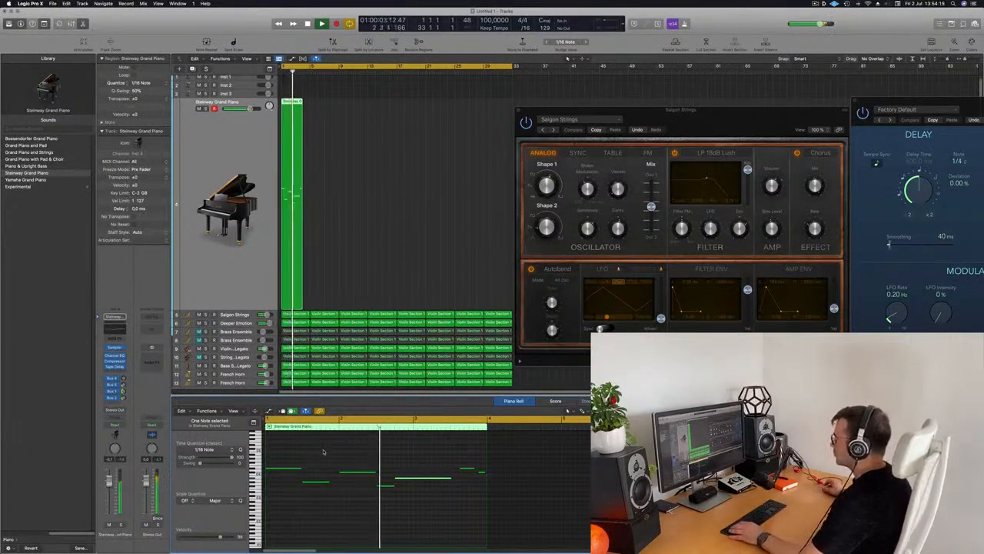
# Shift the last two piano melody notes slightly earlier and play the melody from the beginning
pyautogui.scroll(-3, 421, 470)
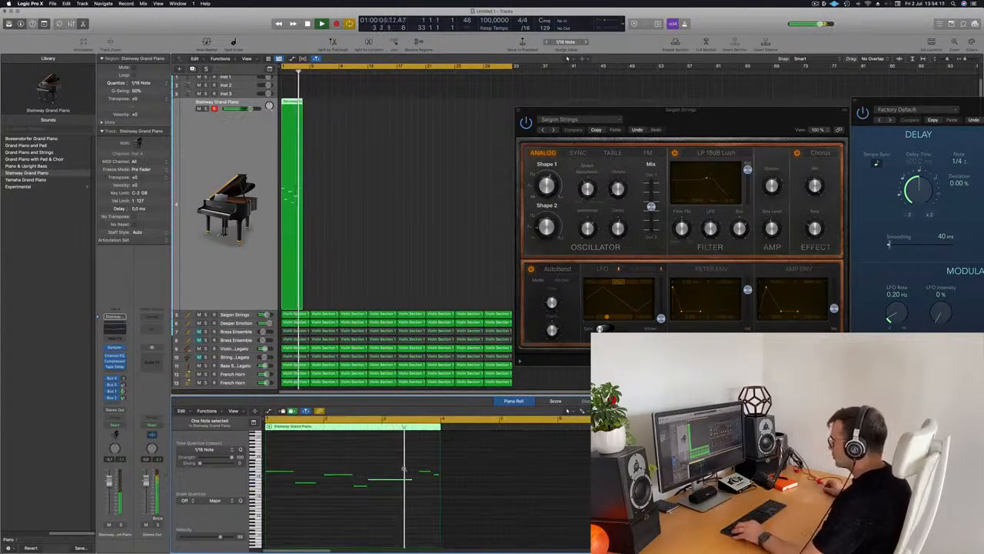
pyautogui.press('Return')
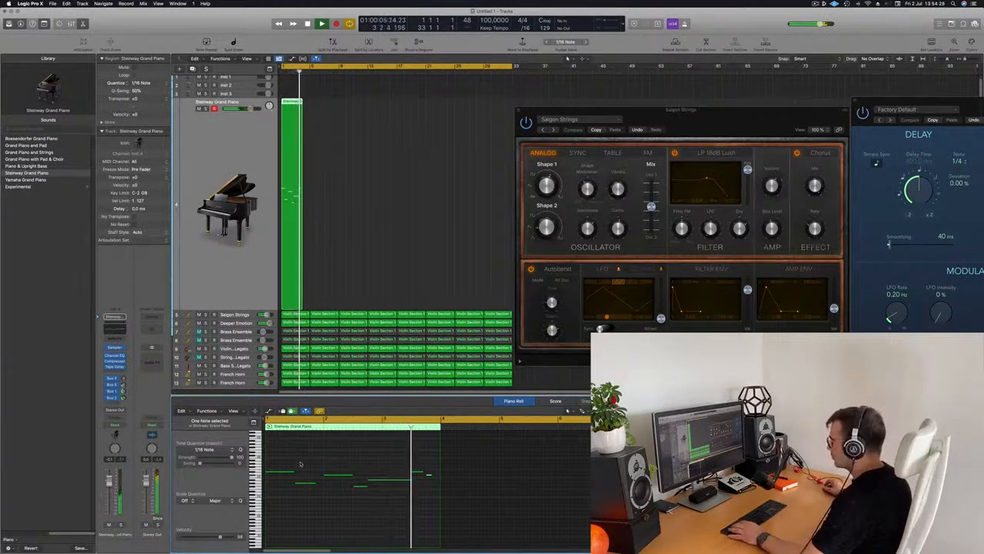
pyautogui.press('space')
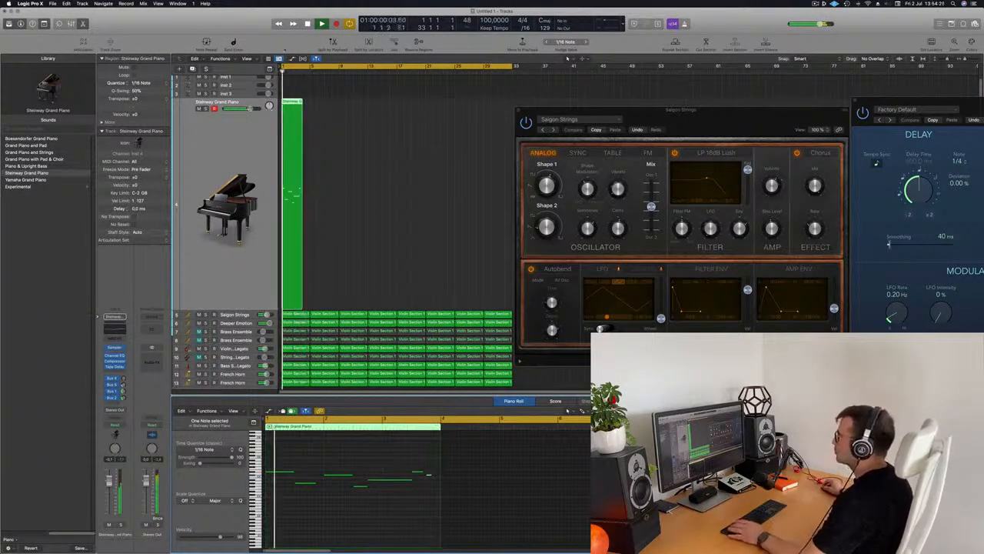
pyautogui.click(253, 203)
pyautogui.press('space')
pyautogui.press('space')
# Deselect the regions, show the mixer, and unmute both Brass Ensemble channels
pyautogui.scroll(-5, 414, 219)
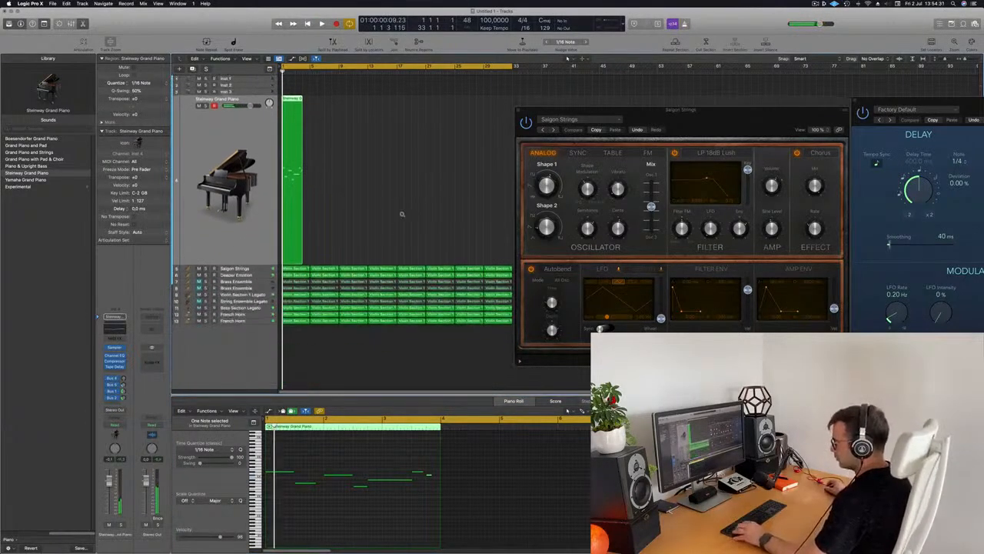
pyautogui.click(377, 336)
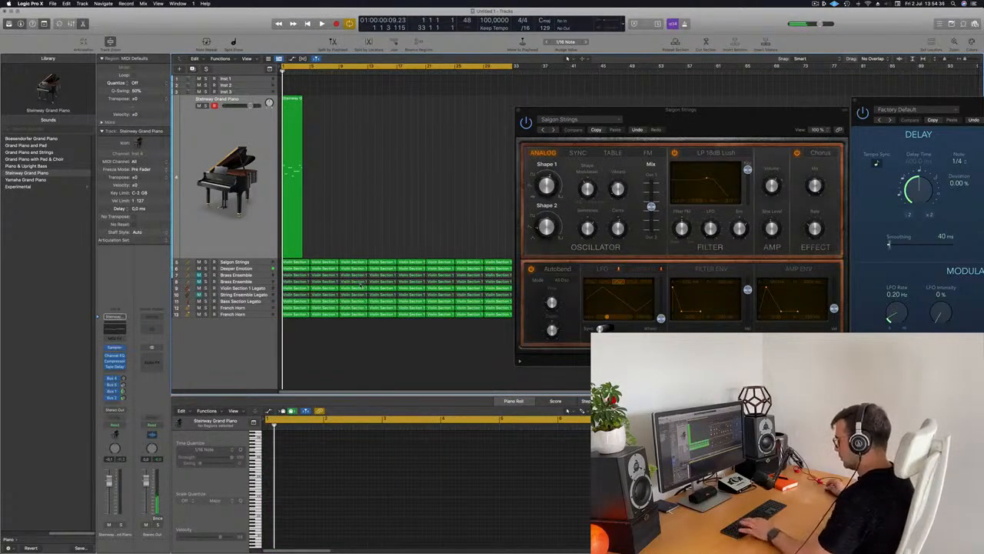
pyautogui.press('x')
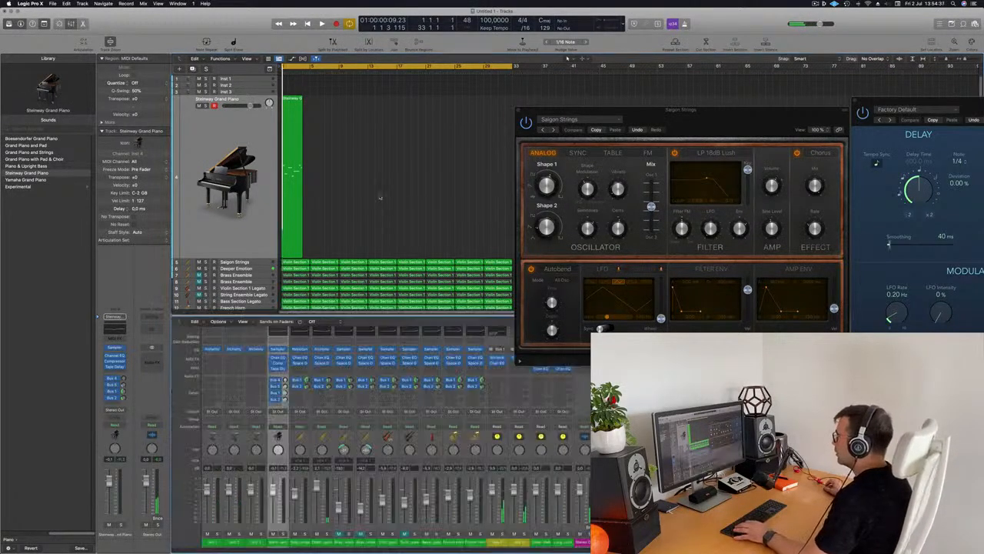
pyautogui.press('space')
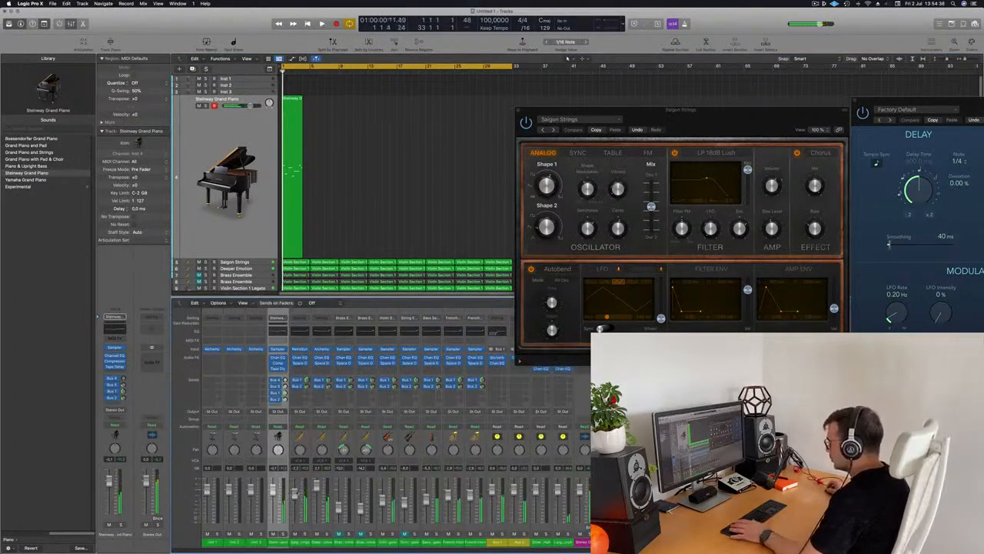
pyautogui.press('space')
pyautogui.press('space')
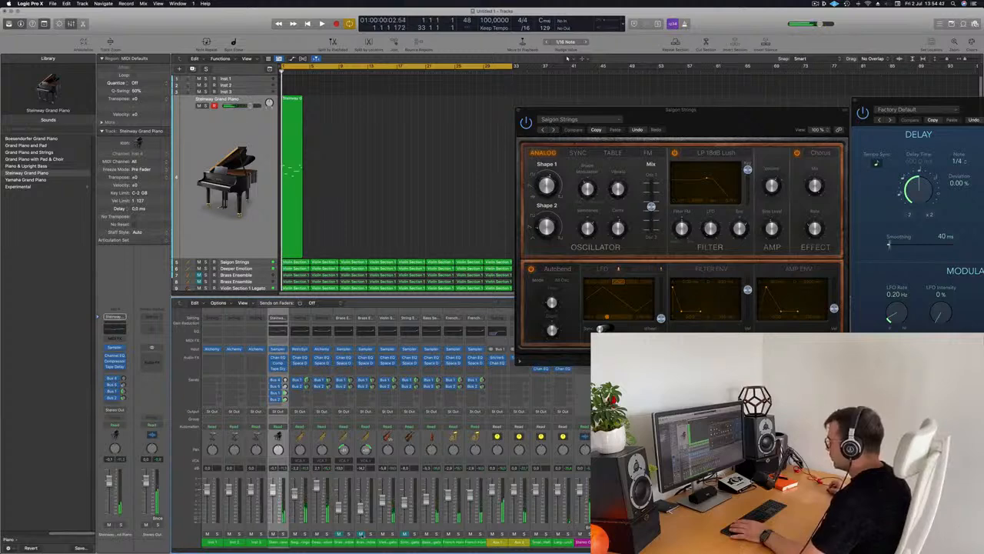
pyautogui.click(361, 534)
pyautogui.click(340, 534)
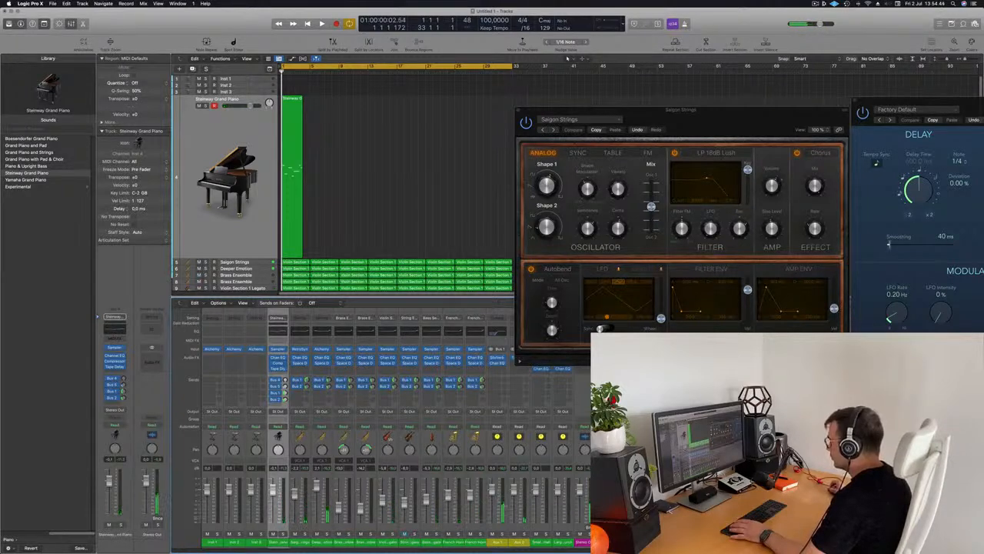
# Select the channels from Steinway Grand Piano through the second French Horn and pull all their faders fully down
pyautogui.moveTo(474, 543); pyautogui.dragTo(279, 543)
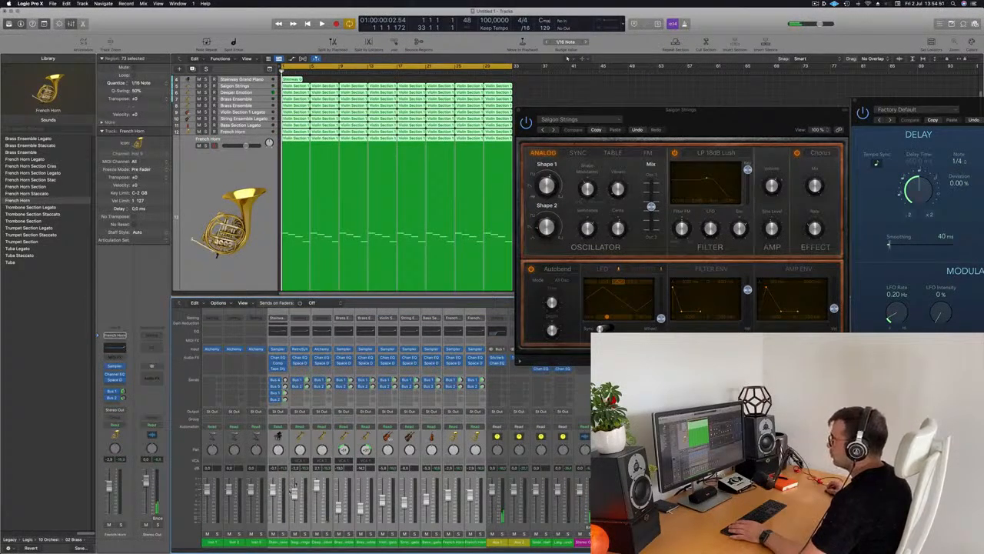
pyautogui.moveTo(294, 493); pyautogui.dragTo(294, 507)
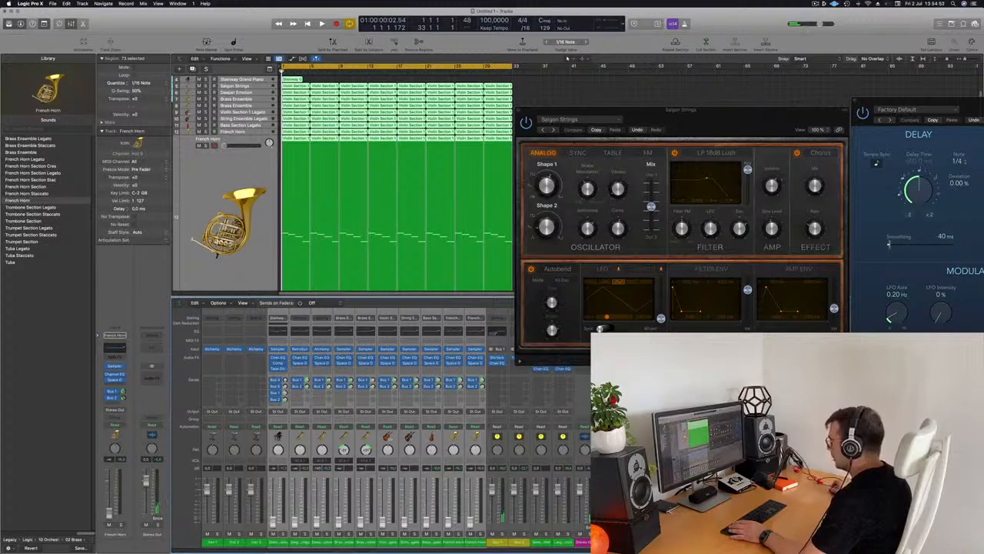
pyautogui.click(296, 550)
# Start playback, select the Deeper Emotion track, and bring up its volume fader
pyautogui.press('space')
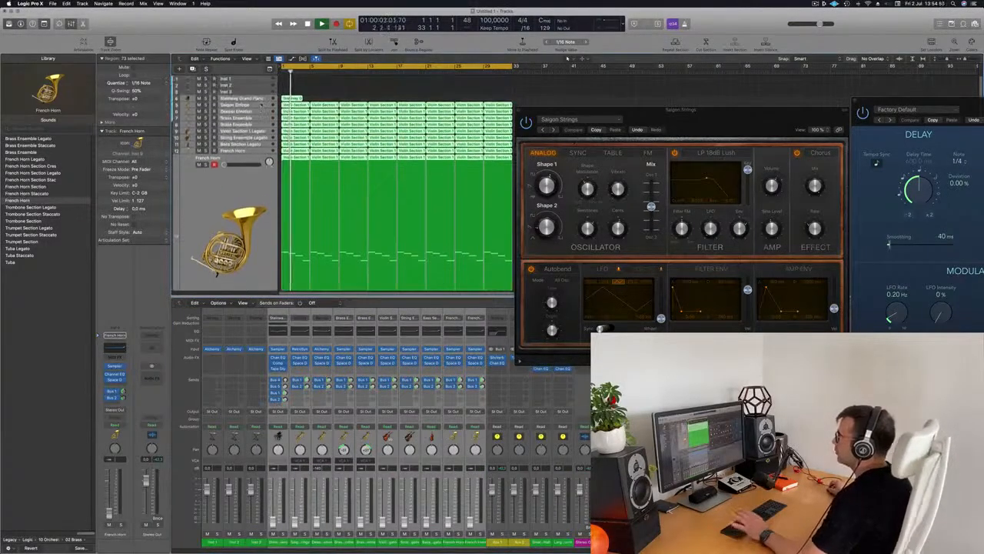
pyautogui.click(250, 106)
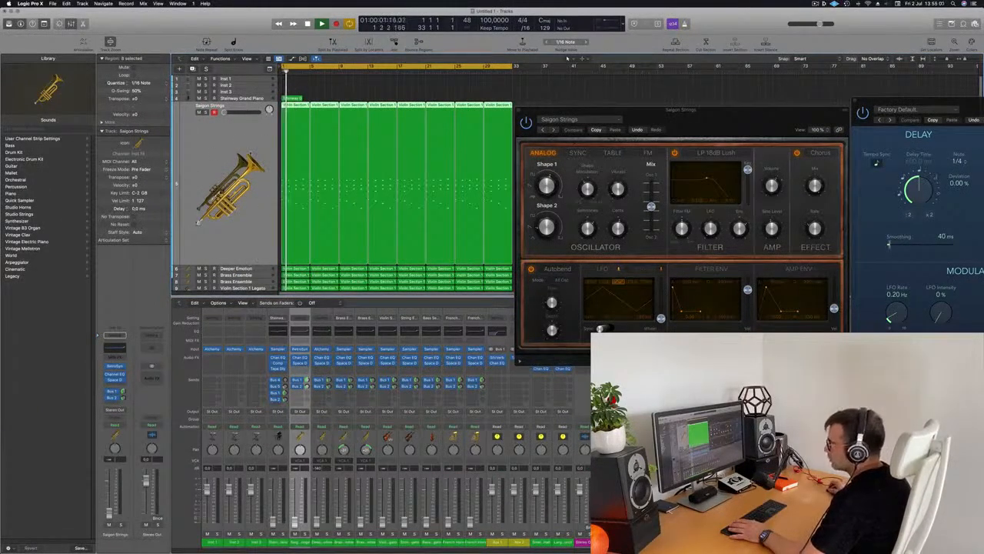
pyautogui.click(246, 266)
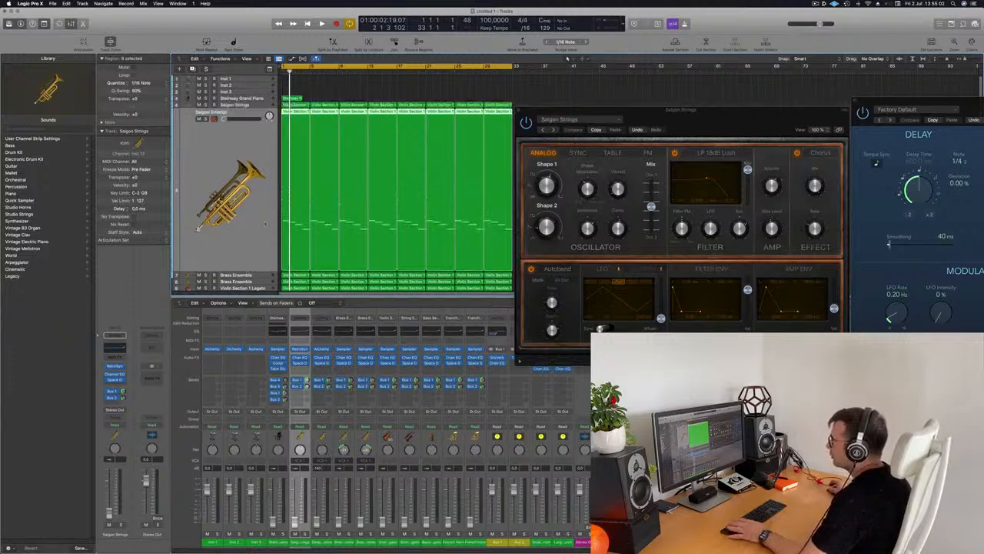
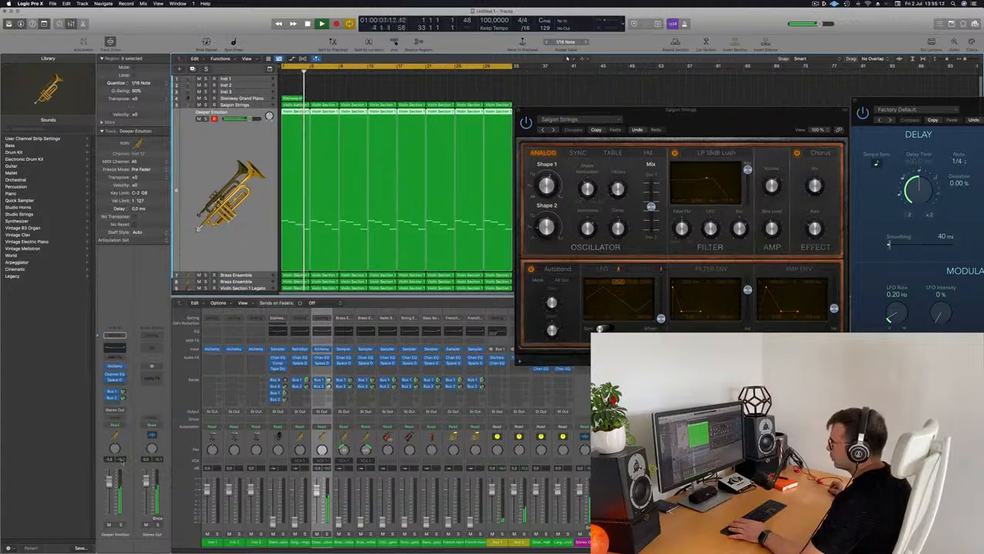
# Open the Deeper Emotion track's Alchemy instrument, move its window aside, and show the track's notes in the Piano Roll
pyautogui.click(116, 367)
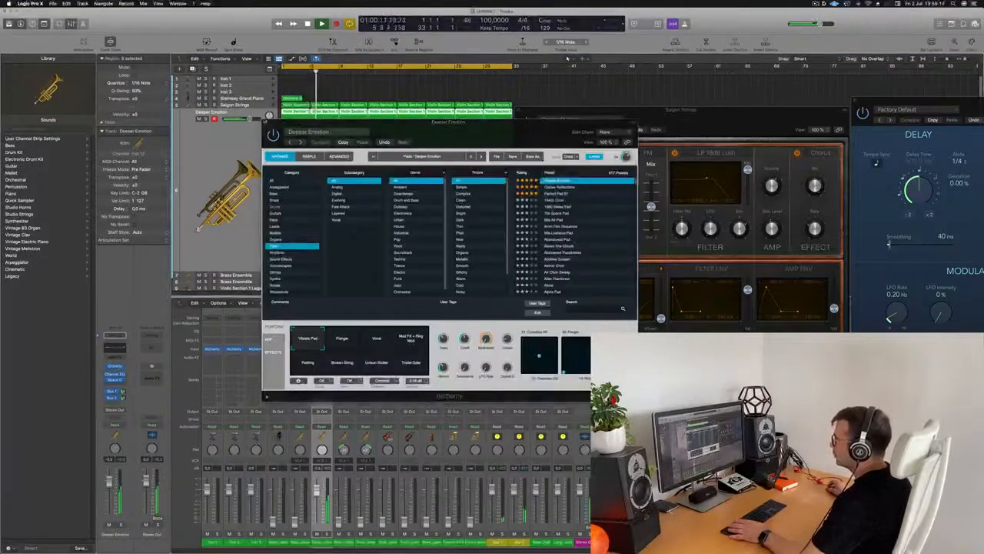
pyautogui.moveTo(346, 122); pyautogui.dragTo(757, 184)
pyautogui.press('p')
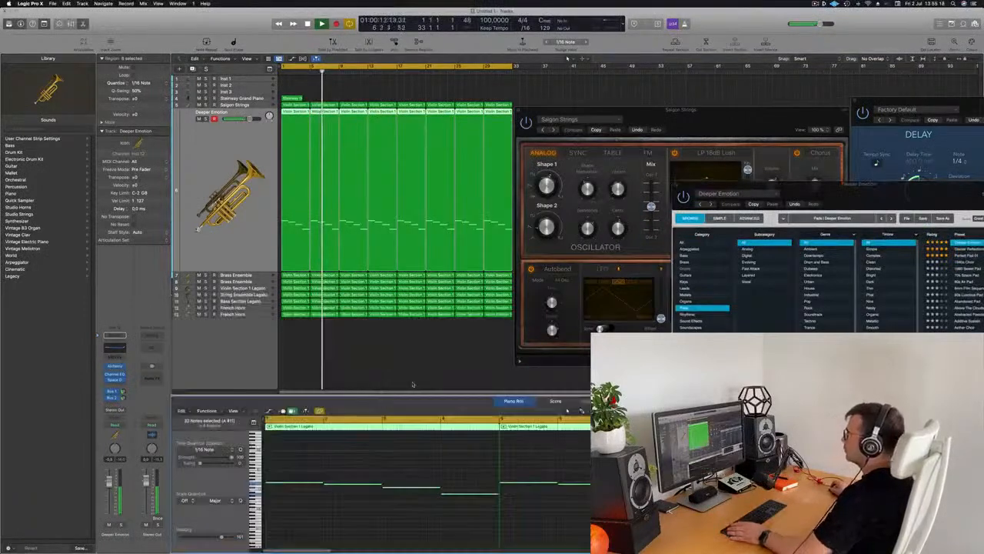
# Try the Deeper Emotion notes an octave higher during playback and return them to their original octave
pyautogui.scroll(-2, 373, 454)
pyautogui.press('Return')
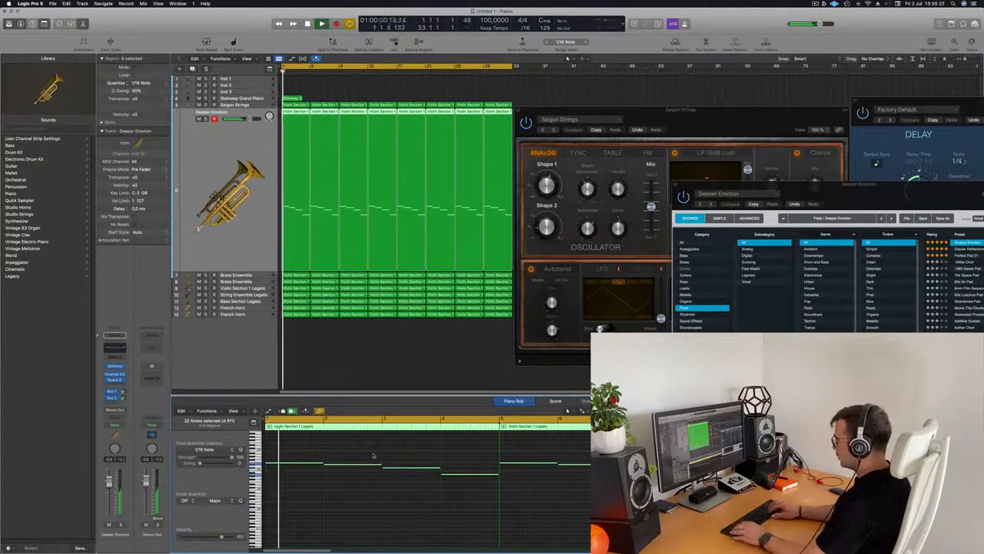
pyautogui.scroll(2, 373, 455)
pyautogui.press('Return')
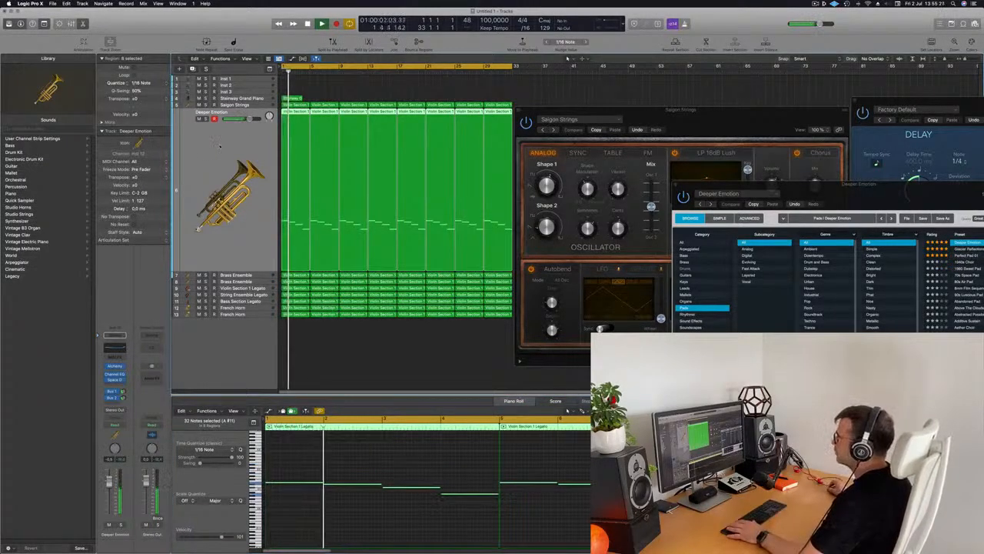
pyautogui.press('Return')
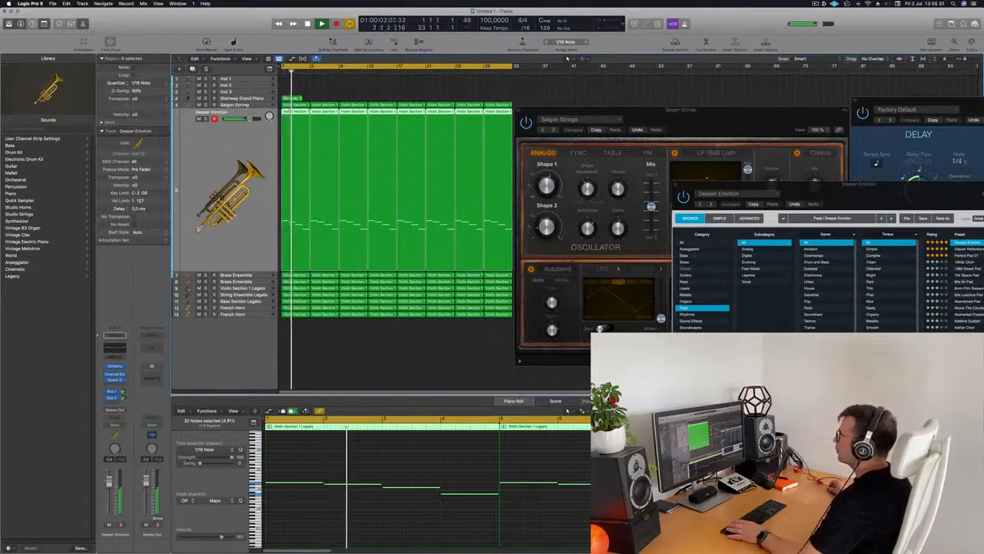
# Select the Saigon Strings track and raise its volume fader partway while playing from the beginning
pyautogui.click(234, 106)
pyautogui.press('Return')
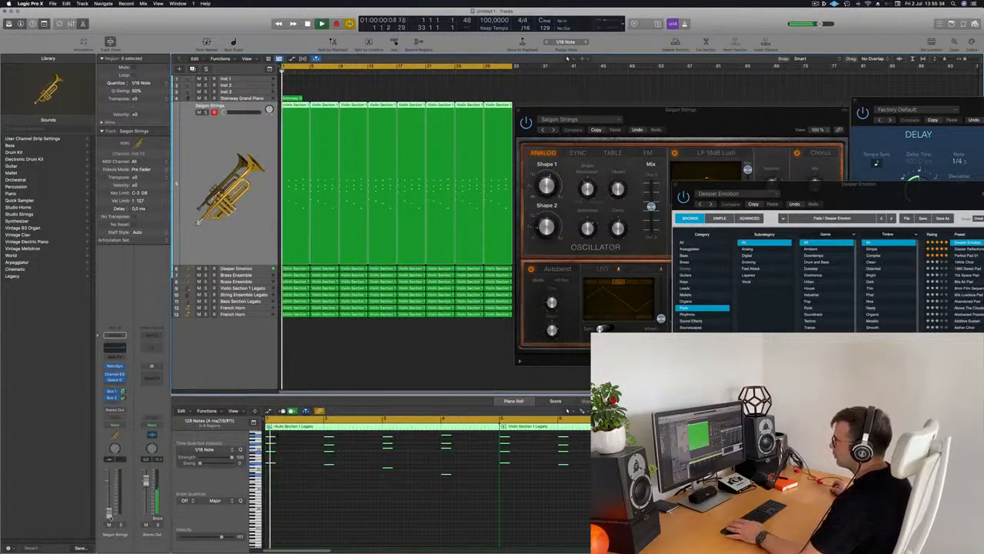
pyautogui.press('Return')
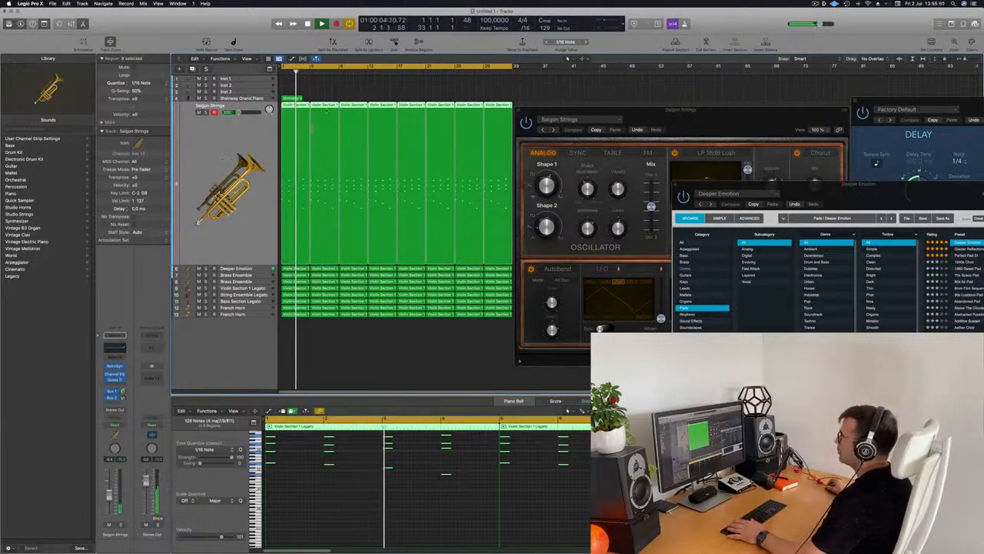
pyautogui.press('Return')
# Select the Bass Section Legato track and raise its volume fader while playing from the beginning
pyautogui.click(293, 98)
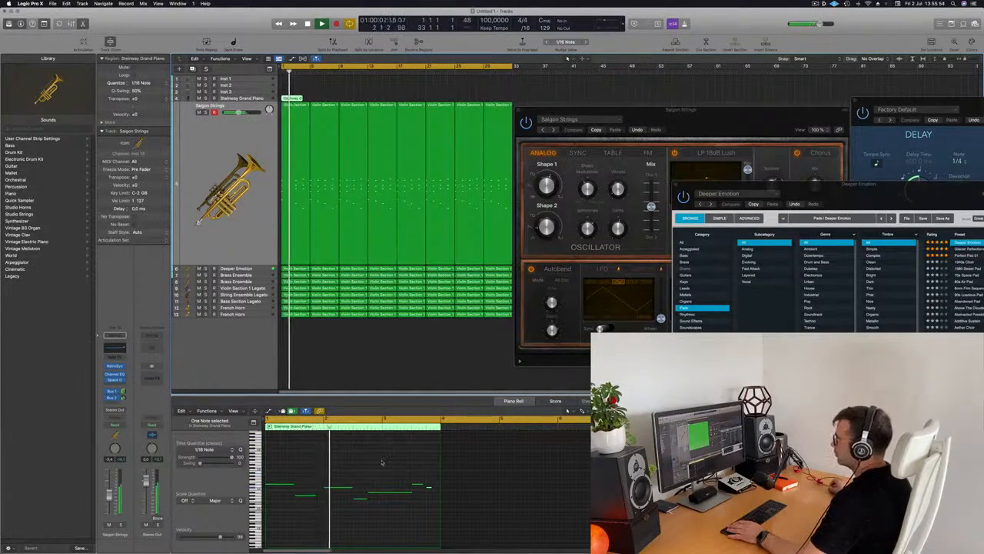
pyautogui.click(255, 300)
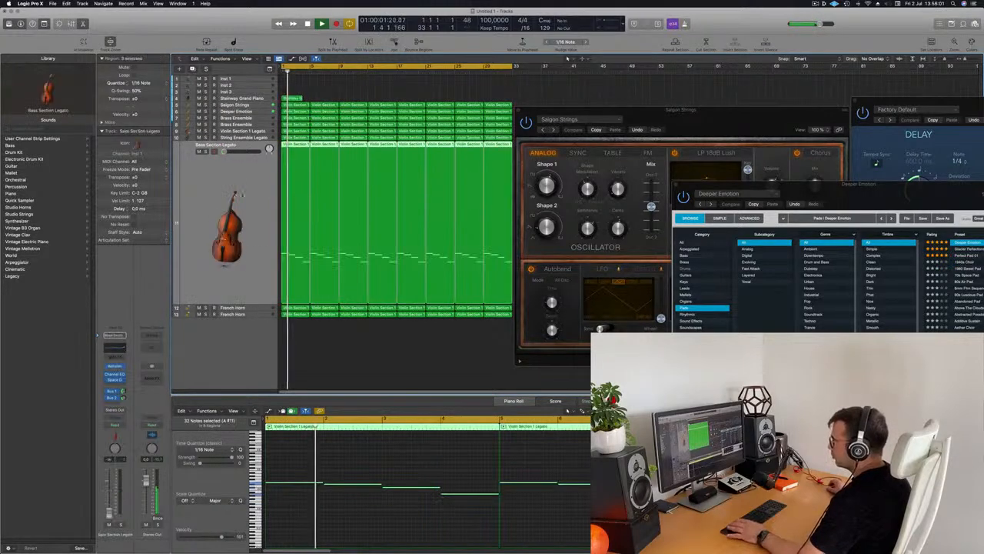
pyautogui.press('Return')
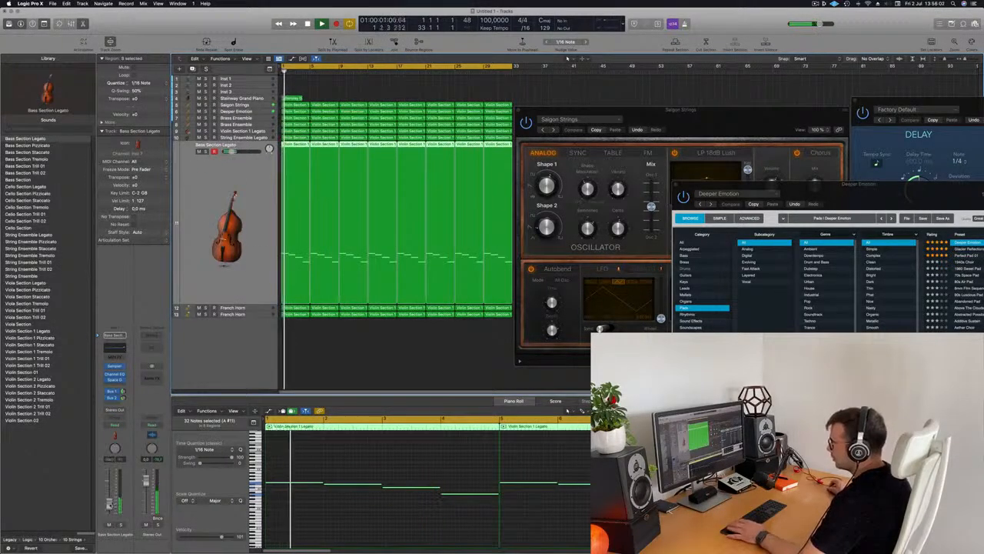
pyautogui.press('Return')
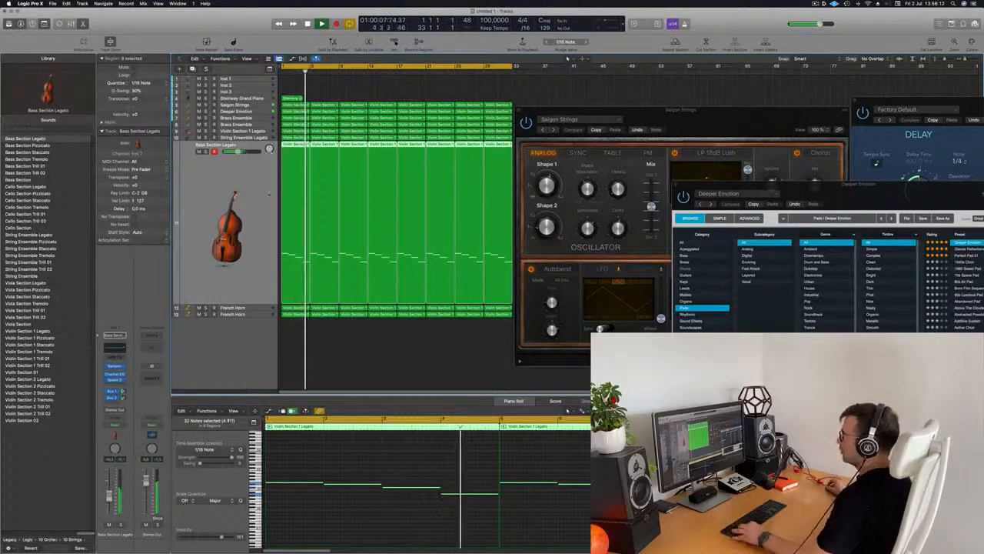
# Select all regions and name them after their tracks
pyautogui.press('super+a')
pyautogui.rightClick(328, 142)
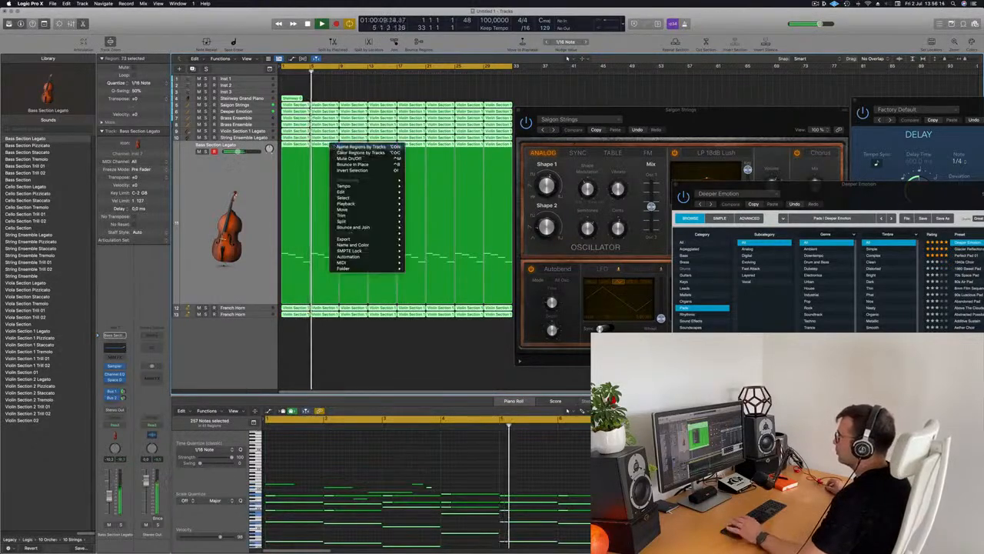
pyautogui.click(278, 157)
pyautogui.click(253, 261)
pyautogui.press('Return')
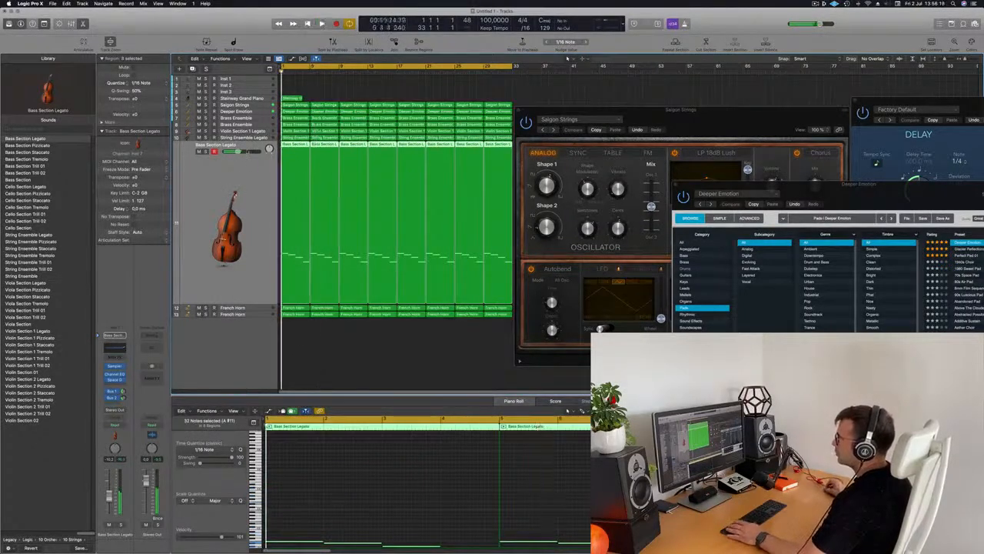
# Bring up the volume faders of both French Horn tracks during playback, and reselect the Bass Section Legato track
pyautogui.click(249, 314)
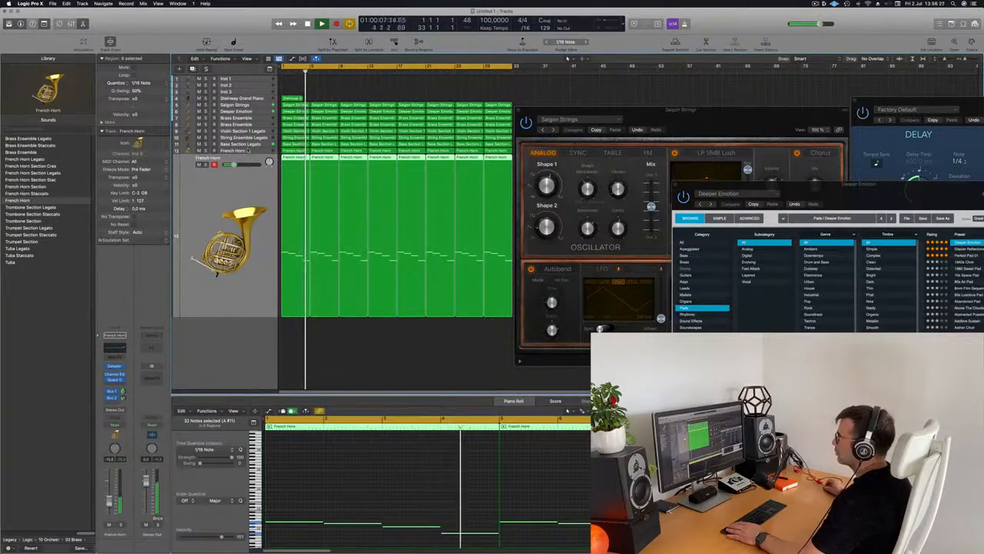
pyautogui.click(248, 151)
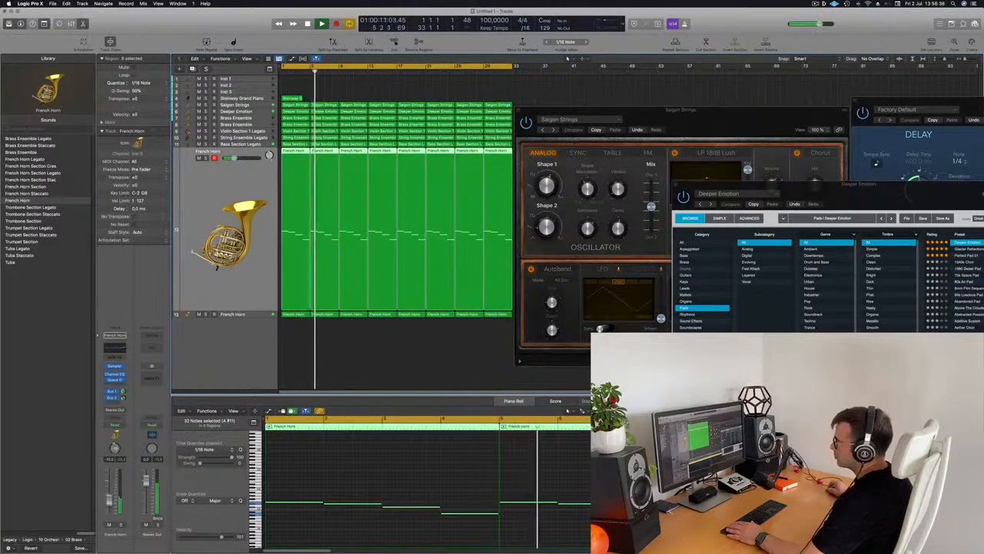
pyautogui.click(259, 144)
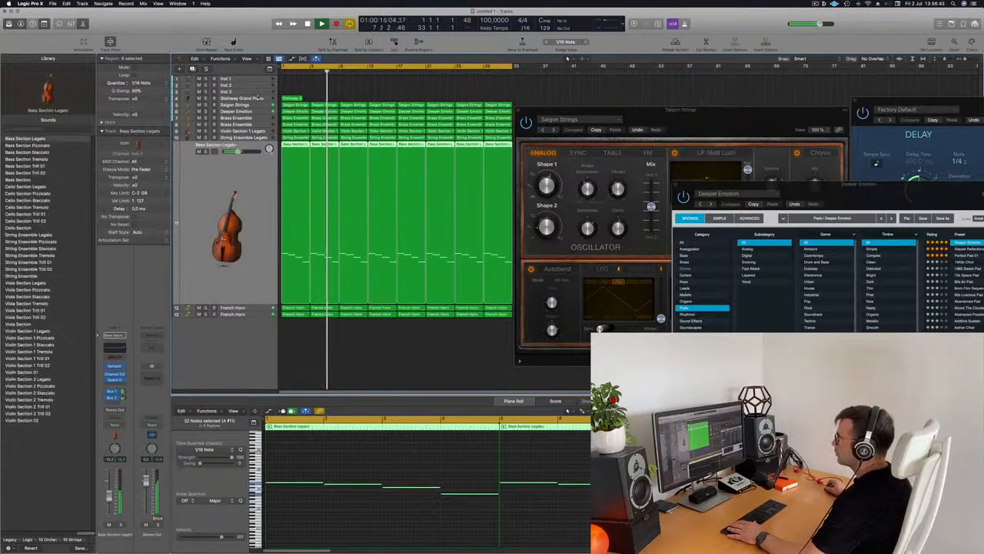
# Raise the String Ensemble Legato track's fader and enable its Channel EQ low cut at 206 Hz with a 24 dB/Oct slope
pyautogui.click(244, 139)
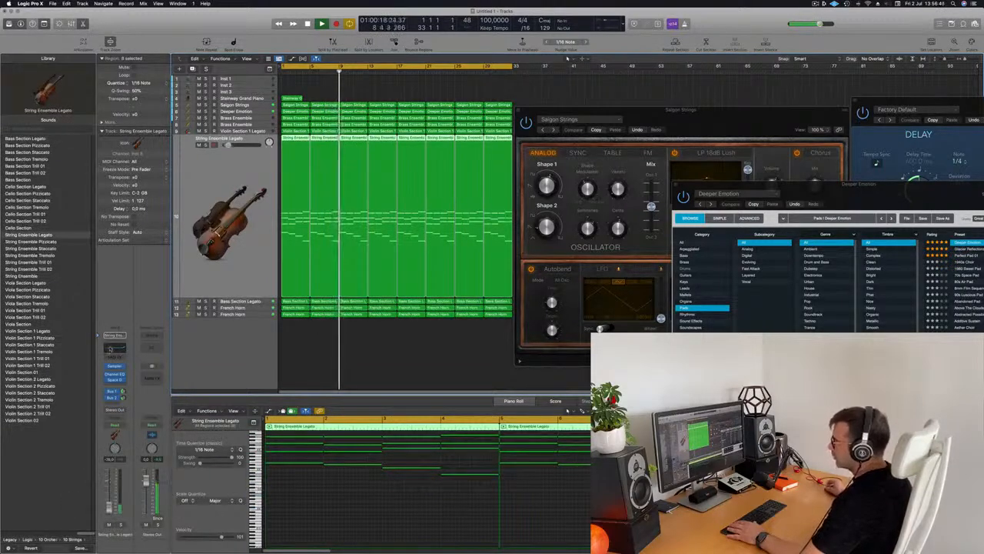
pyautogui.click(114, 347)
pyautogui.click(342, 128)
pyautogui.moveTo(361, 188); pyautogui.dragTo(492, 189)
pyautogui.click(305, 92)
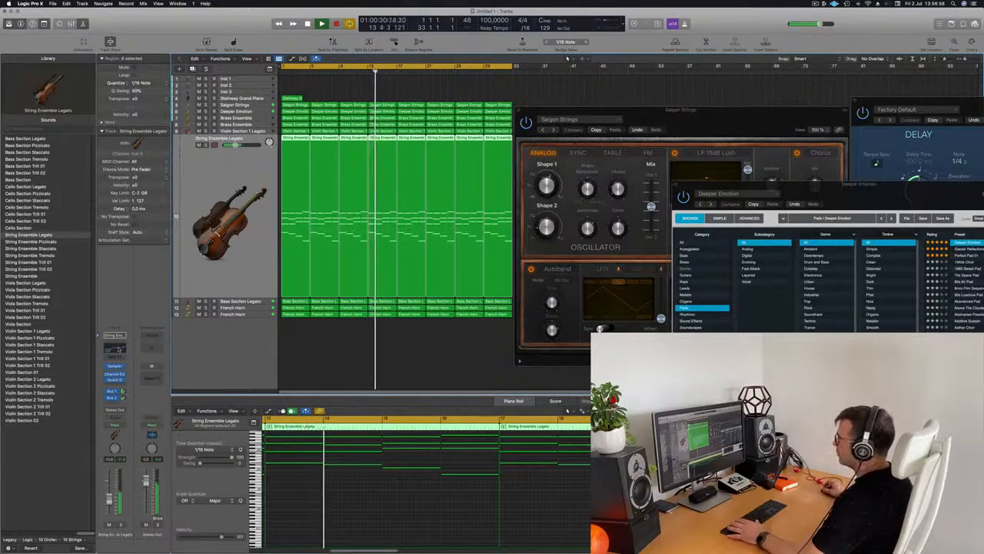
pyautogui.click(119, 350)
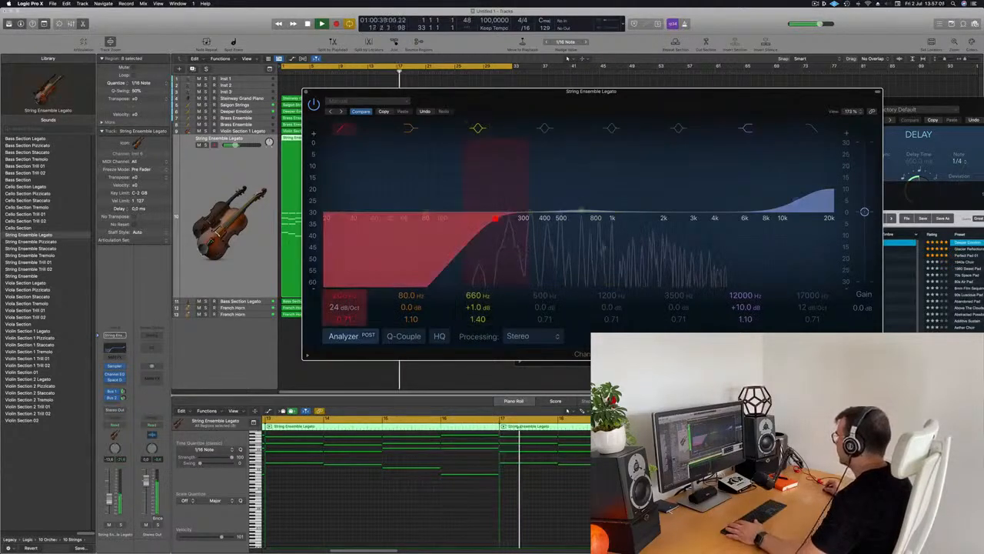
pyautogui.click(268, 156)
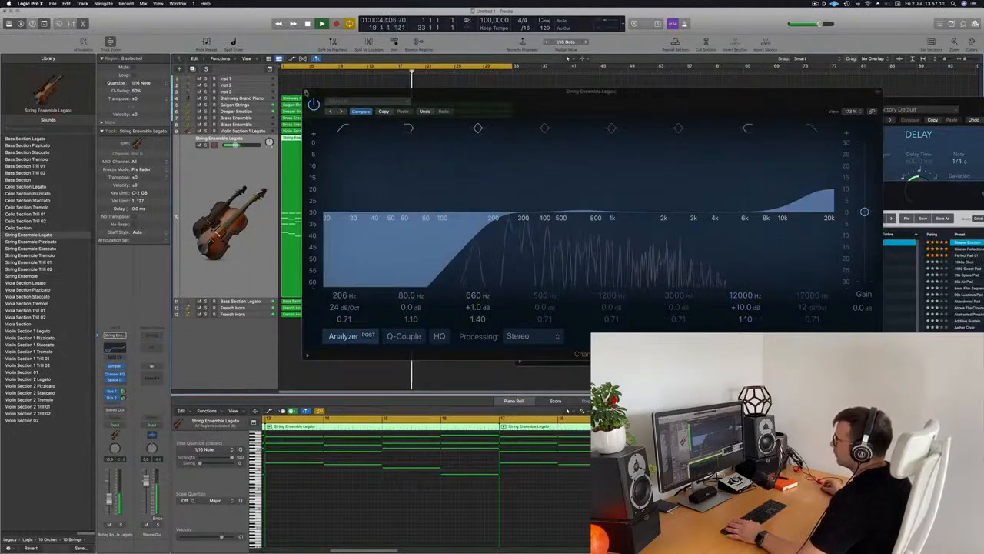
pyautogui.click(305, 92)
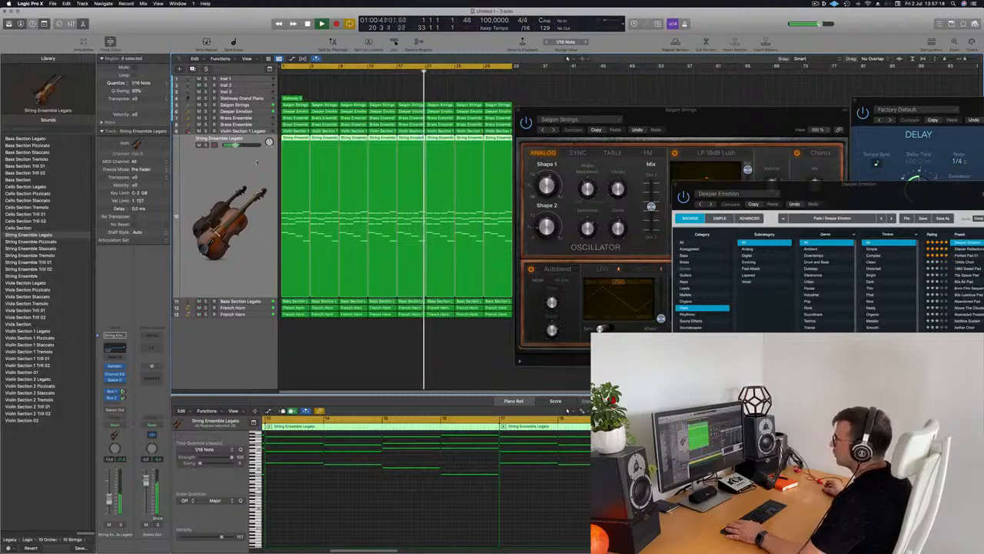
# Select the Violin Section 1 Legato track and raise its volume fader while playing from the beginning
pyautogui.click(250, 132)
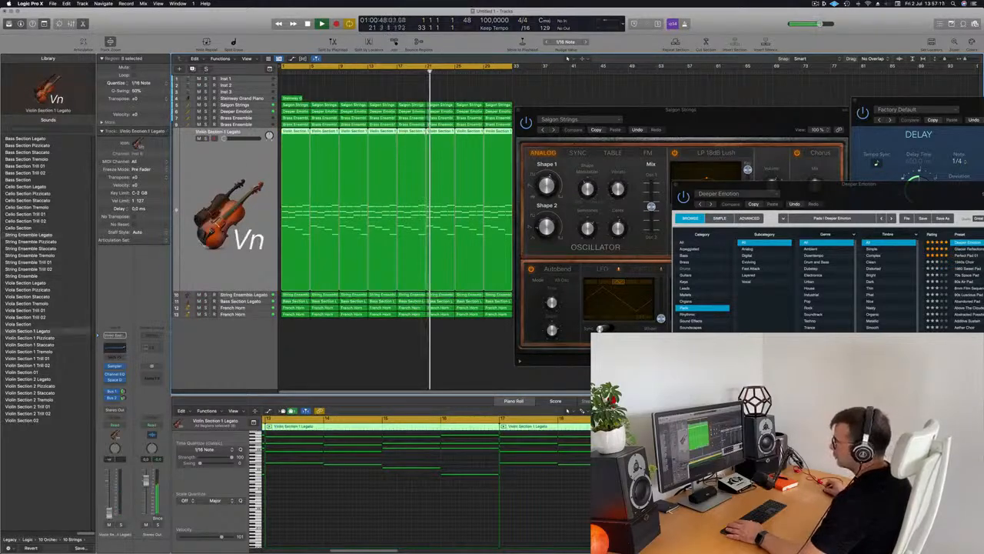
pyautogui.press('Return')
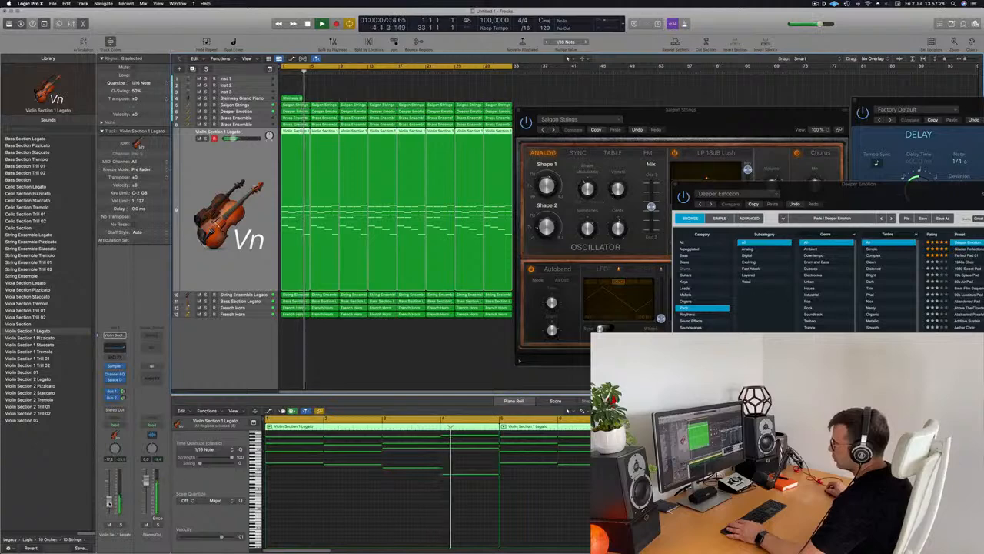
pyautogui.click(374, 91)
# Bring up the volume faders of both Brass Ensemble tracks and move the Saigon Strings instrument window off the arrangement
pyautogui.click(252, 124)
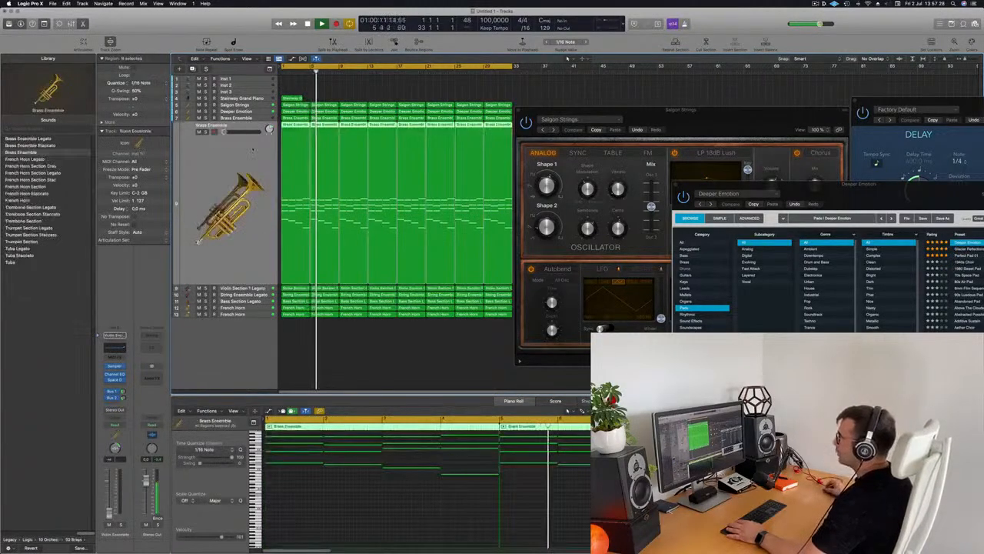
pyautogui.press('Return')
pyautogui.press('space')
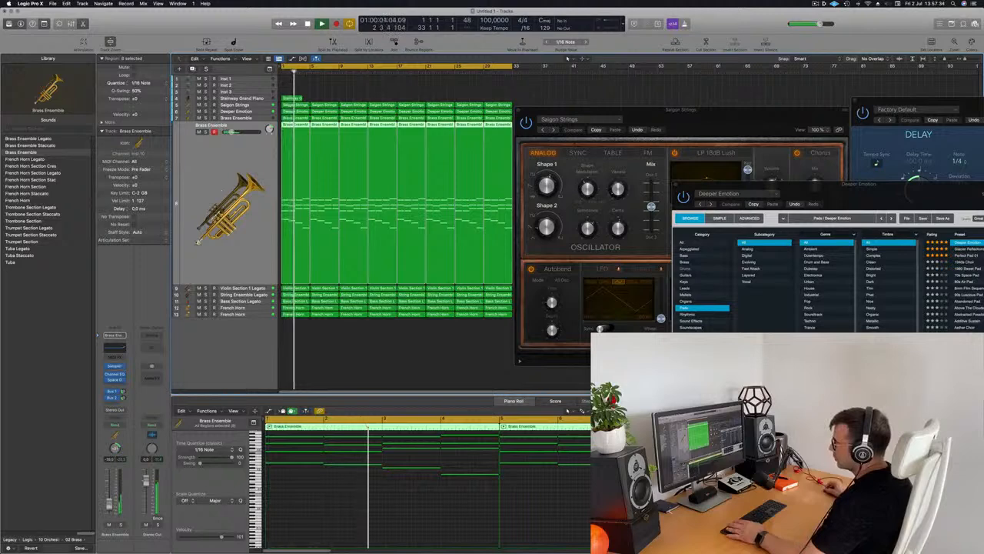
pyautogui.click(244, 118)
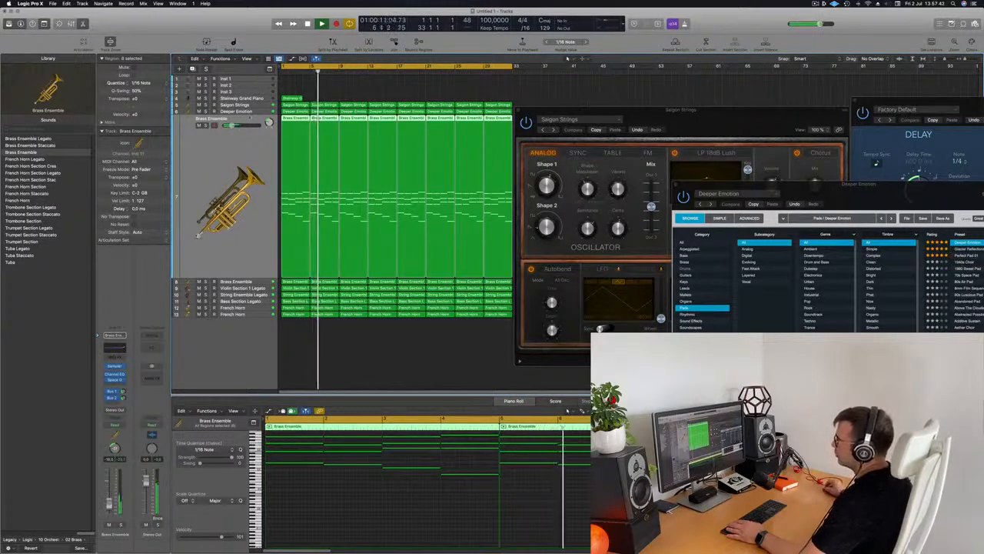
pyautogui.moveTo(538, 109); pyautogui.dragTo(786, 120)
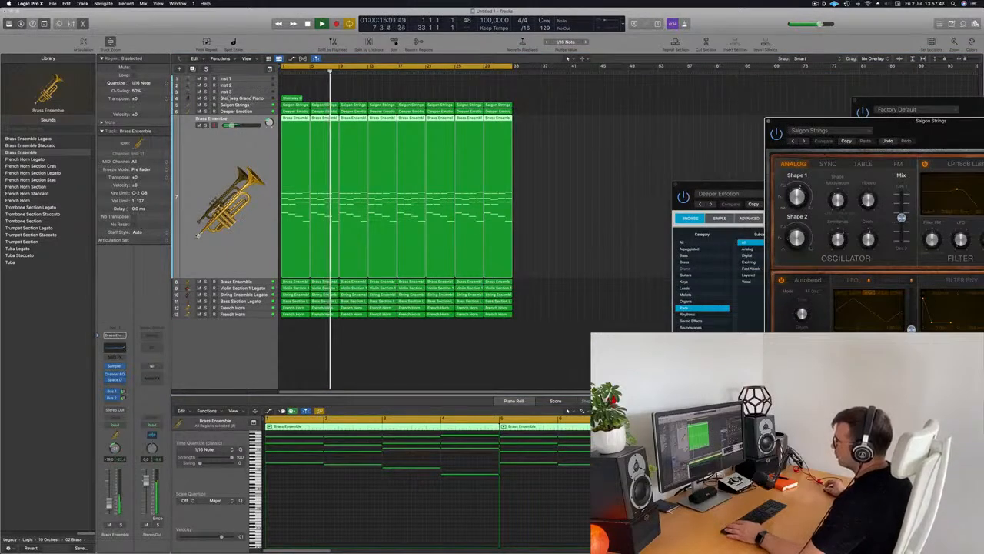
# Select the Steinway Grand Piano track, raise its volume fader, and play the arrangement from the beginning
pyautogui.click(223, 98)
pyautogui.press('space')
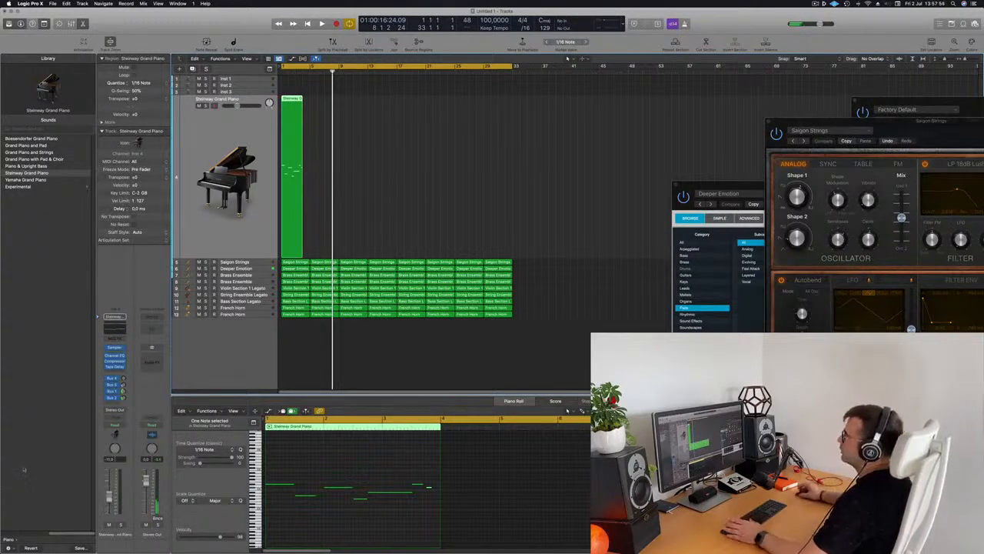
pyautogui.press('Return')
pyautogui.press('space')
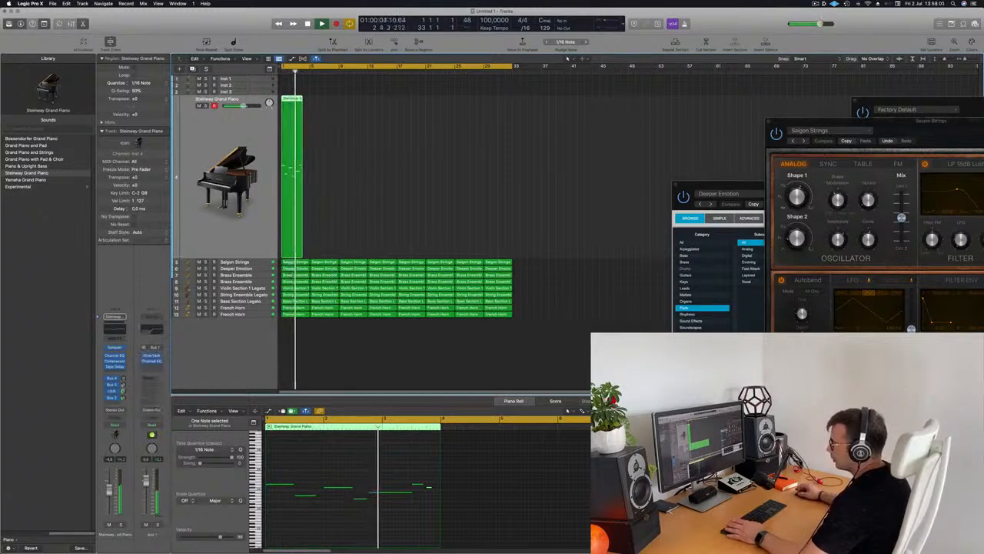
# Delete the short low note before the piano melody's long note, and shift the long note earlier to close the gap
pyautogui.click(355, 462)
pyautogui.press('Return')
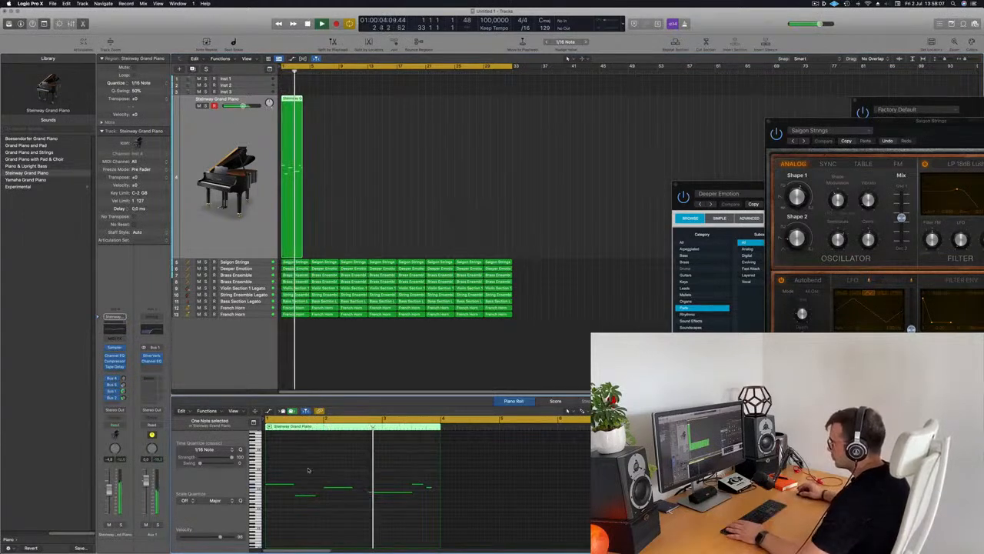
pyautogui.press('space')
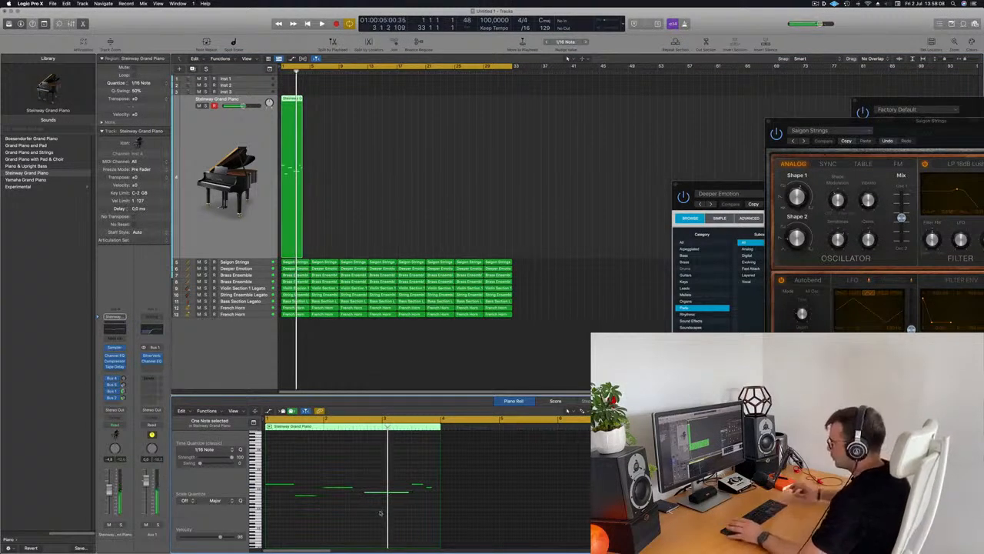
pyautogui.press('Return')
pyautogui.press('space')
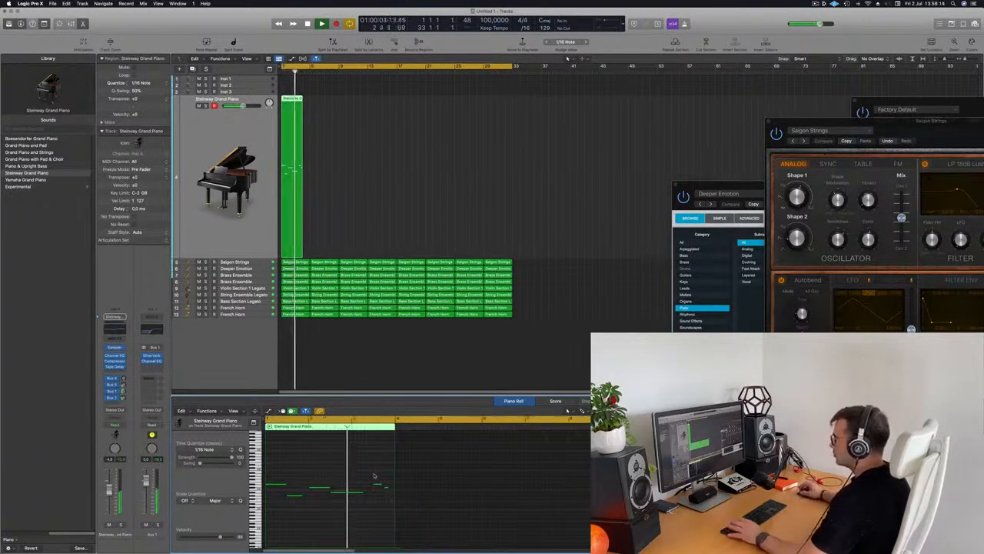
# Move the piano melody's long note to the start of bar 2 and the note already there to the start of bar 3
pyautogui.press('Return')
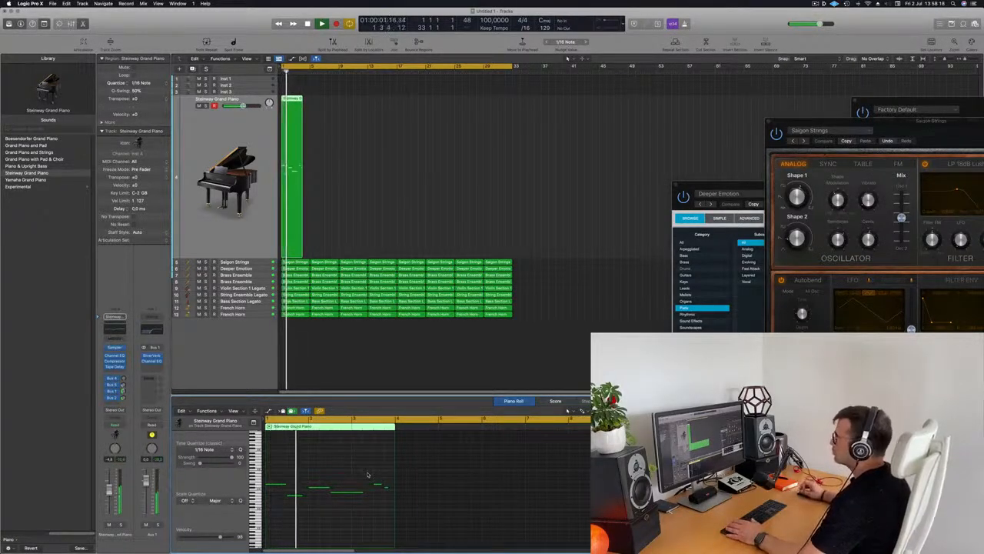
pyautogui.press('Return')
pyautogui.click(323, 491)
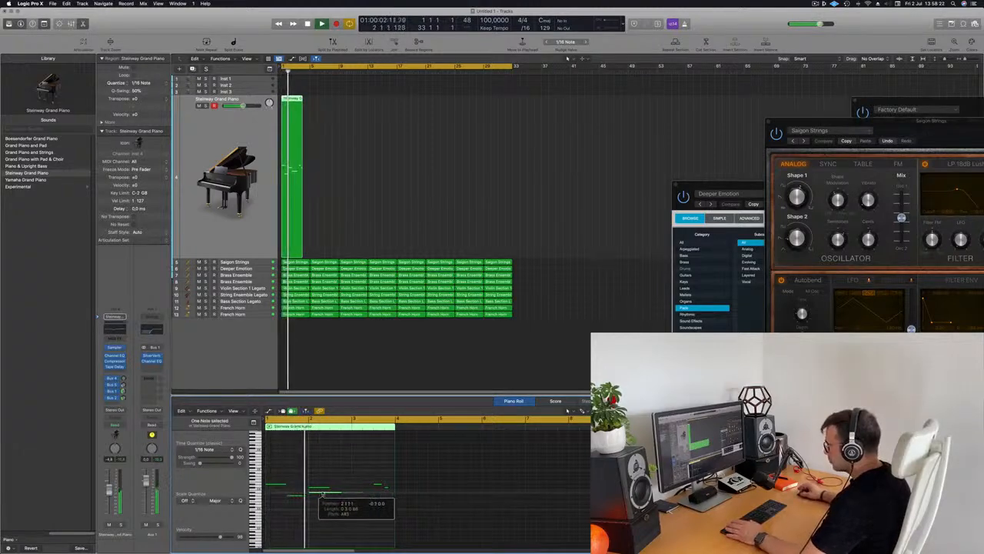
pyautogui.moveTo(322, 490); pyautogui.dragTo(363, 489)
pyautogui.press('Return')
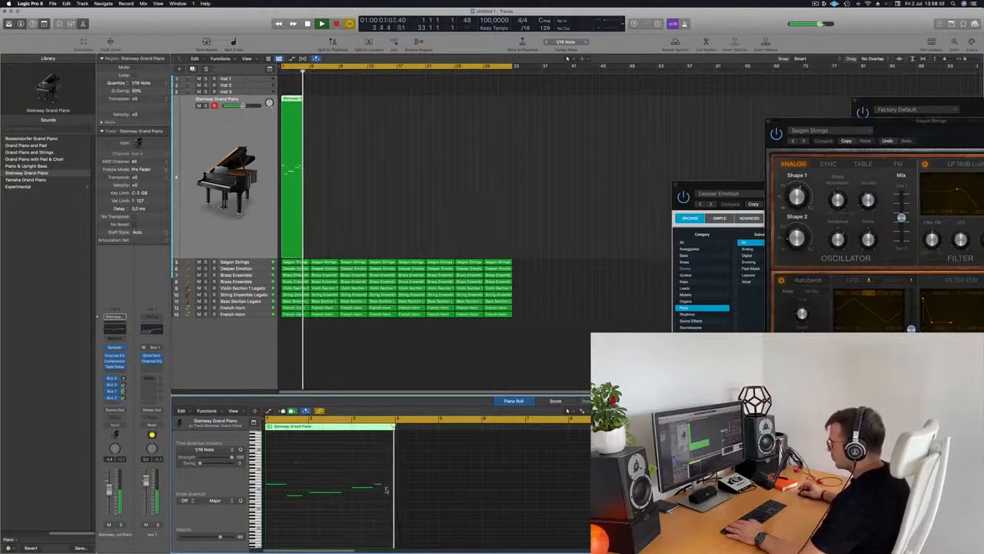
# Extend the Steinway Grand Piano region to four bars and play it from the beginning
pyautogui.moveTo(304, 99); pyautogui.dragTo(309, 101)
pyautogui.press('super+z')
pyautogui.press('space')
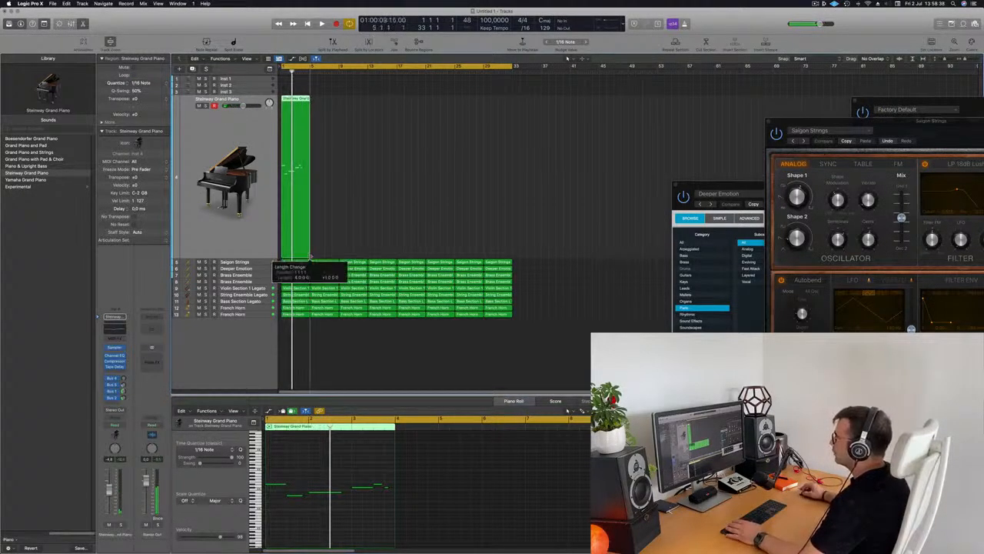
pyautogui.press('r')
pyautogui.press('space')
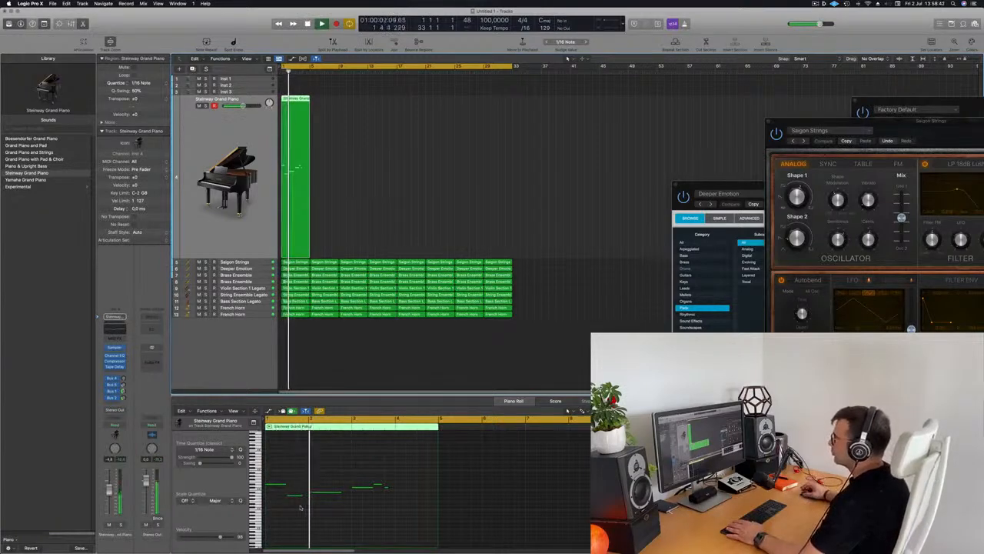
# Try different pitches for the long piano note in bar 2 during playback, settling just below the preceding note
pyautogui.click(318, 486)
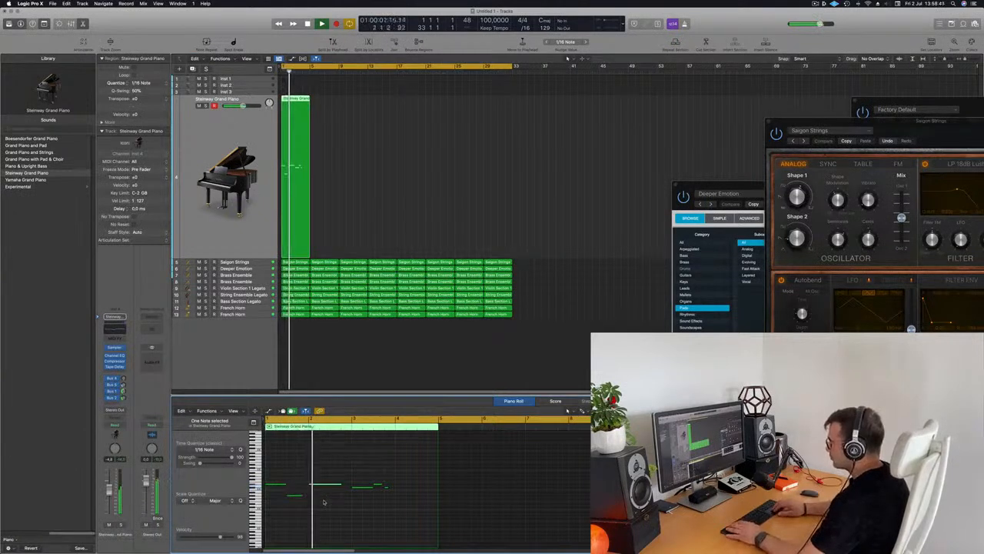
pyautogui.hotkey('alt', 'Down')
pyautogui.hotkey('alt', 'Down')
pyautogui.hotkey('alt', 'Down')
pyautogui.hotkey('alt', 'Down')
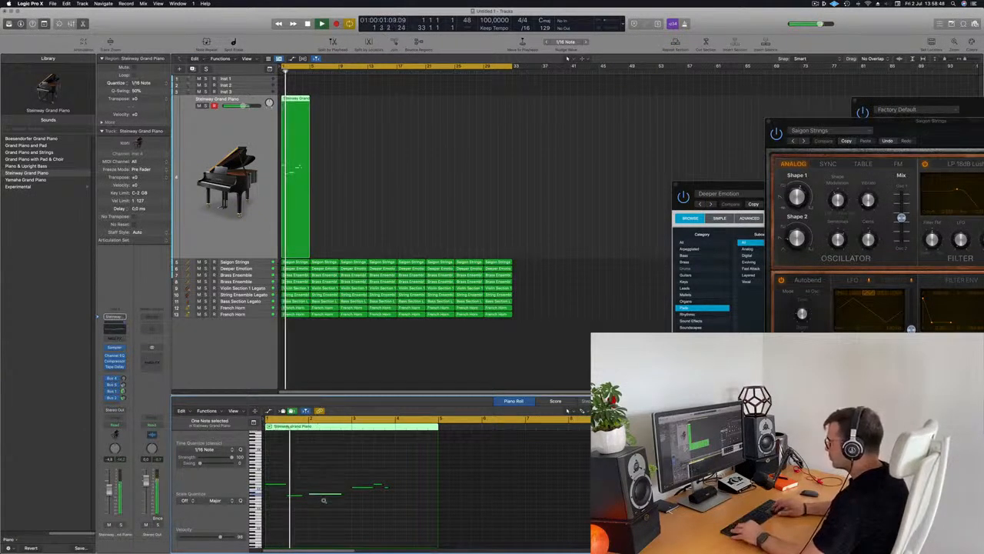
pyautogui.hotkey('alt', 'Down')
pyautogui.hotkey('alt', 'Down')
pyautogui.press('space')
pyautogui.press('space')
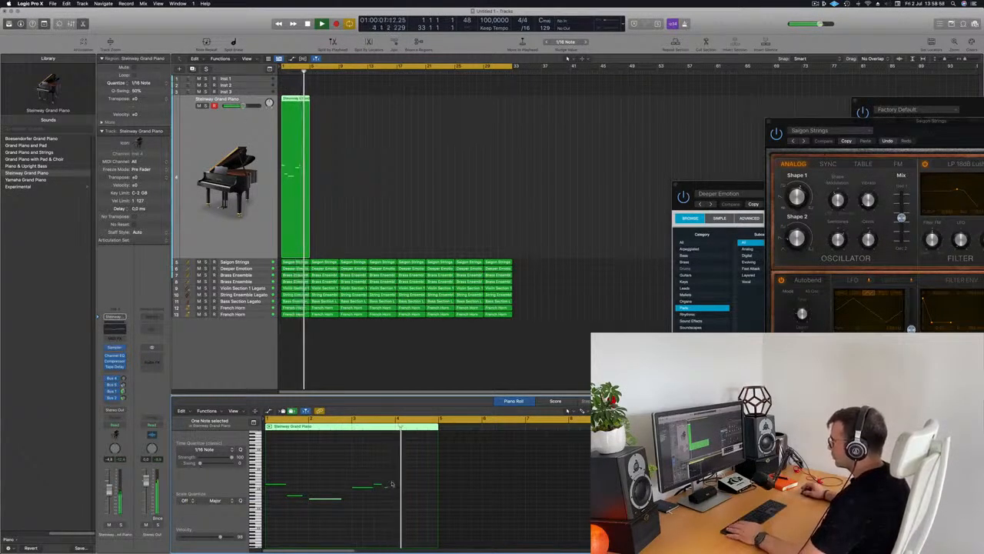
# Lengthen the last note of the piano melody in bar 3 and replay the phrase
pyautogui.press('space')
pyautogui.press('space')
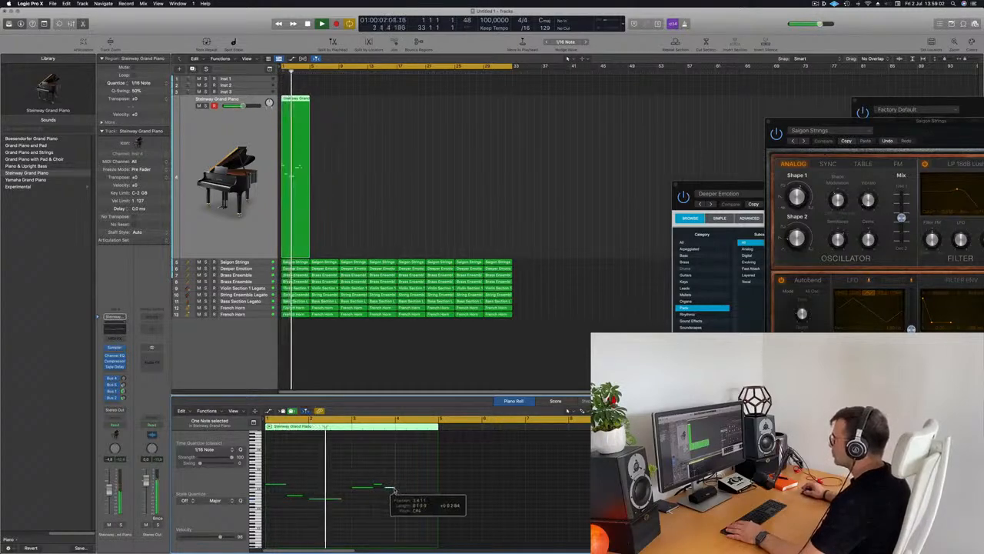
pyautogui.press('space')
pyautogui.press('space')
pyautogui.click(394, 476)
pyautogui.press('space')
pyautogui.press('space')
# Raise the Steinway Grand Piano track's volume slightly and replay the melody against the full arrangement
pyautogui.click(103, 521)
pyautogui.press('space')
pyautogui.press('space')
pyautogui.press('space')
pyautogui.press('space')
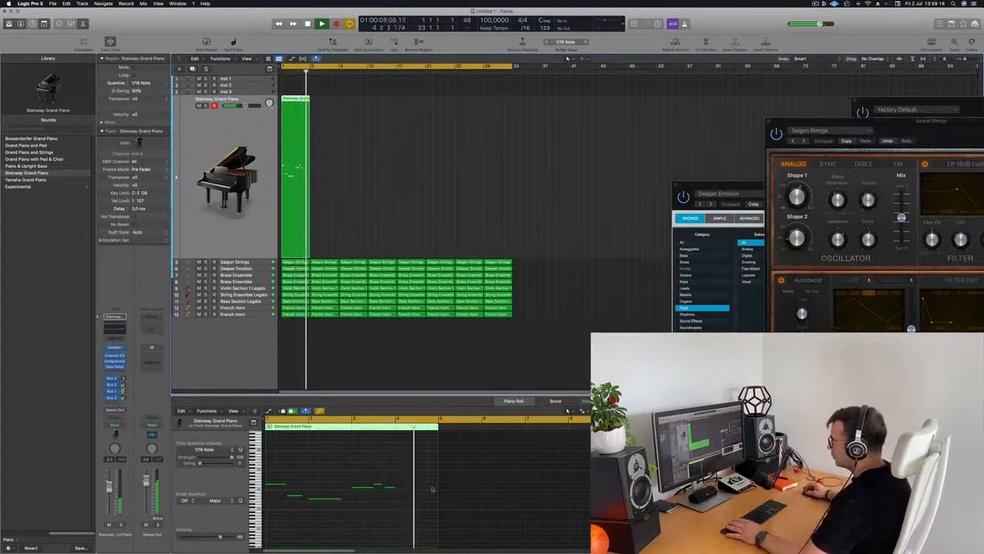
# Add a piano note at the start of bar 4, lengthen it to about half a bar, and replay the phrase
pyautogui.click(404, 505)
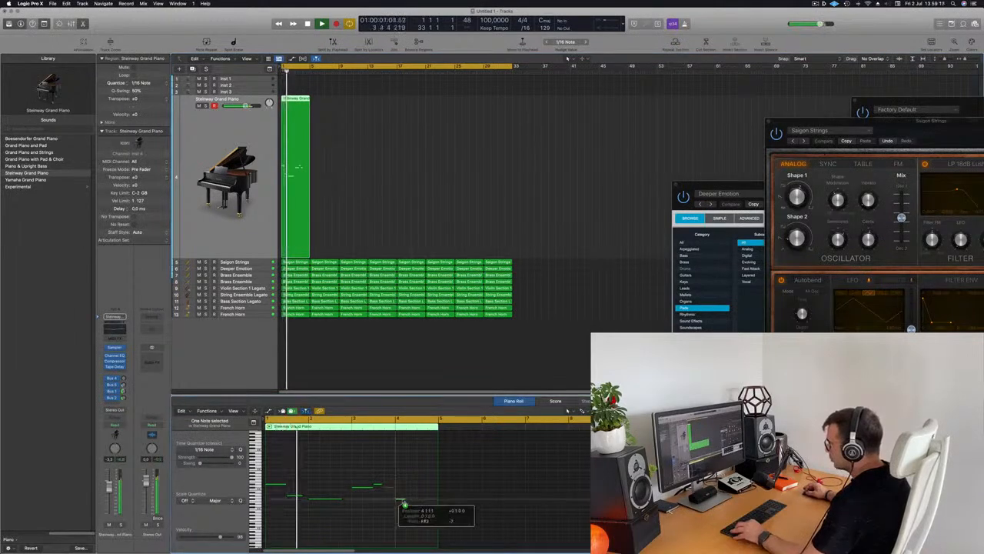
pyautogui.moveTo(404, 504); pyautogui.dragTo(416, 501)
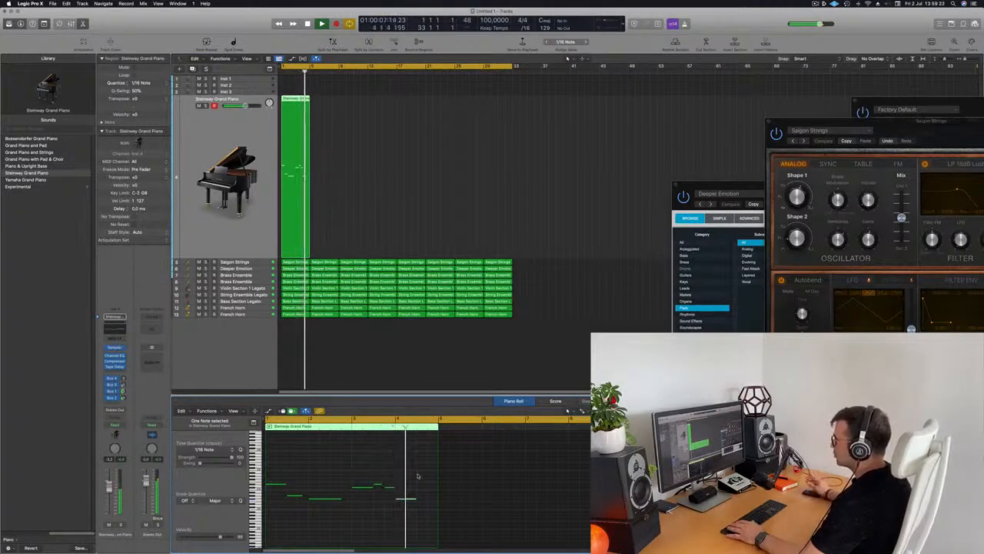
pyautogui.press('Return')
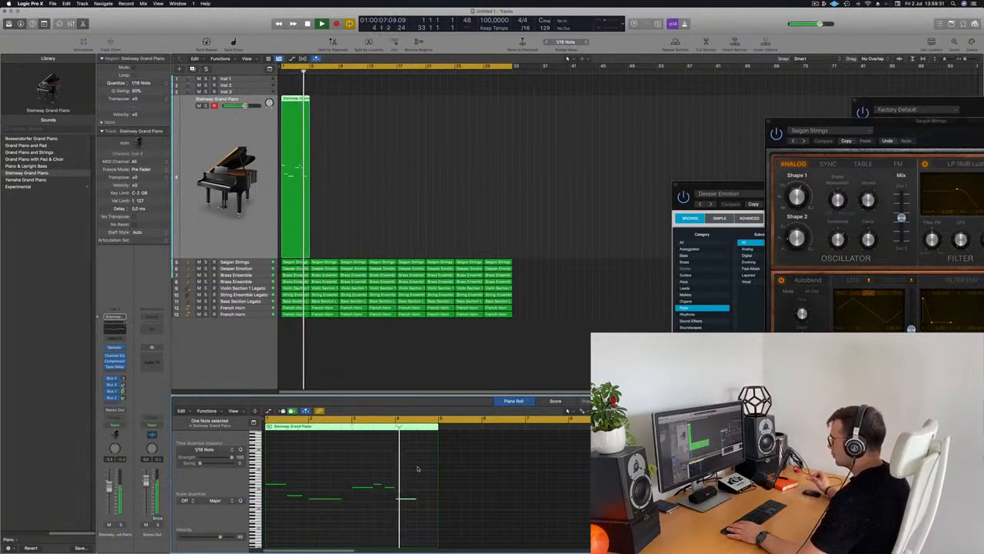
pyautogui.press('Return')
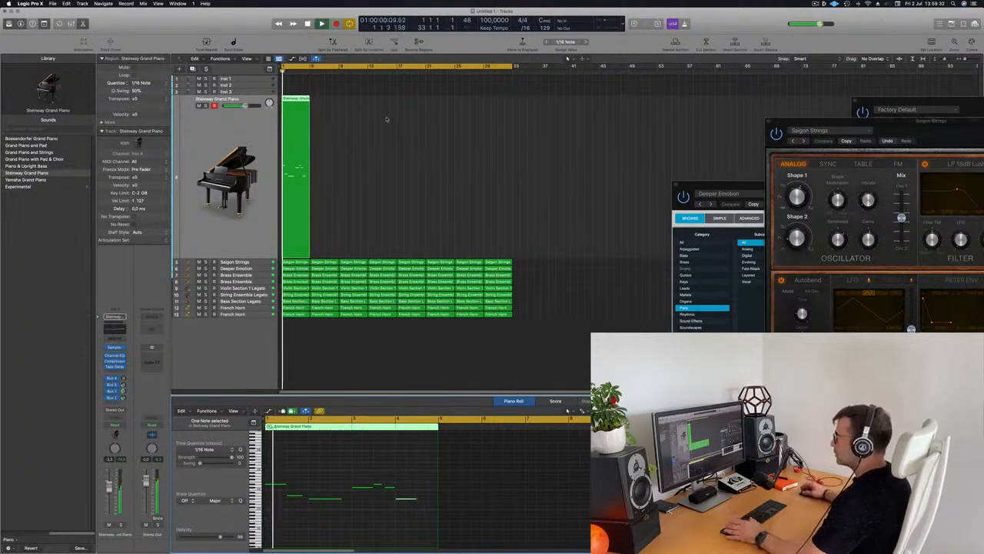
pyautogui.press('Return')
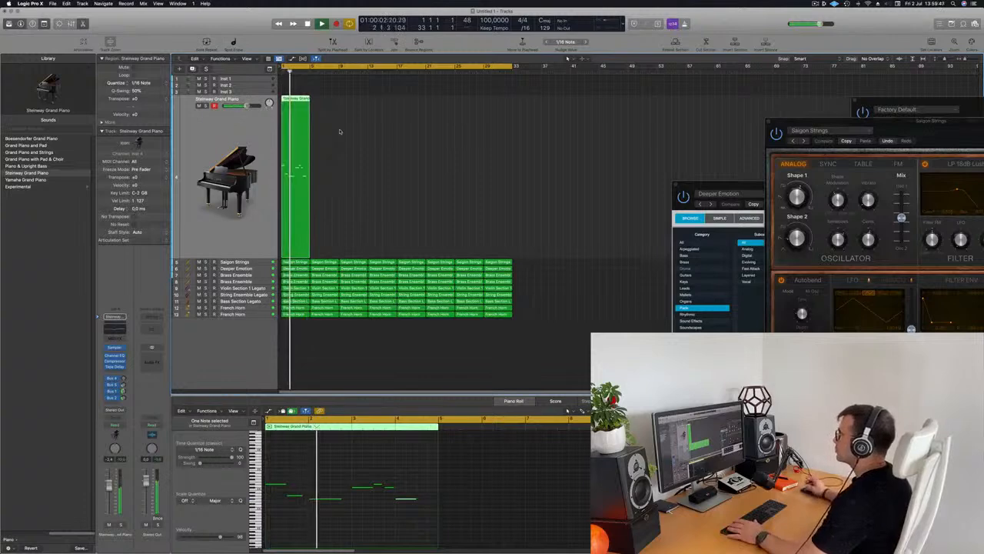
# Replay the four-bar Steinway Grand Piano region and repeat it seven times to fill the arrangement up to bar 33
pyautogui.click(353, 152)
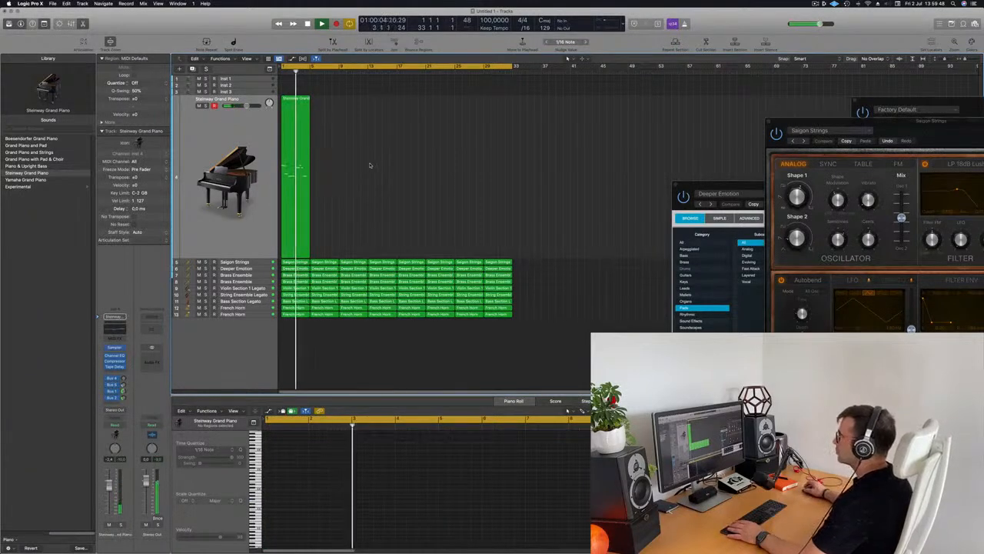
pyautogui.click(296, 151)
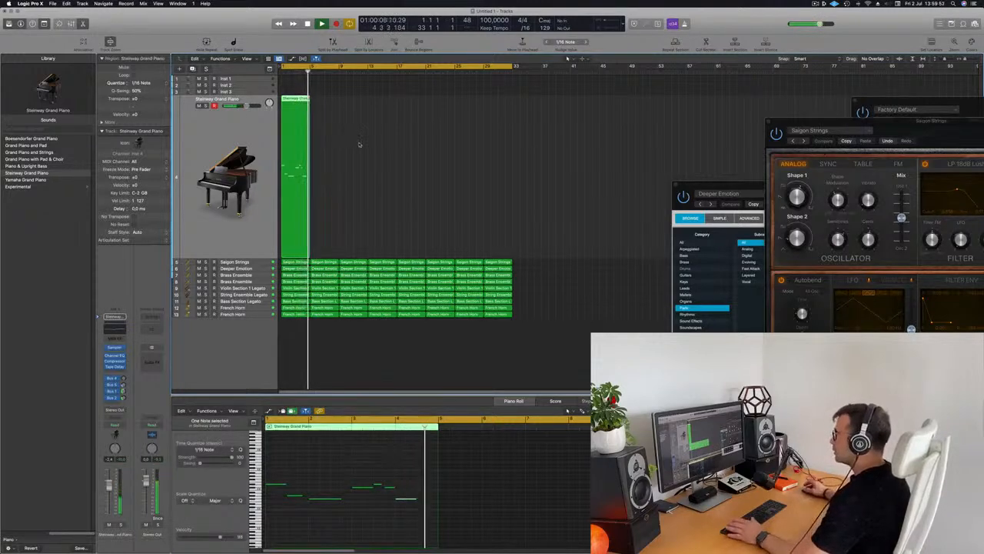
pyautogui.press('space')
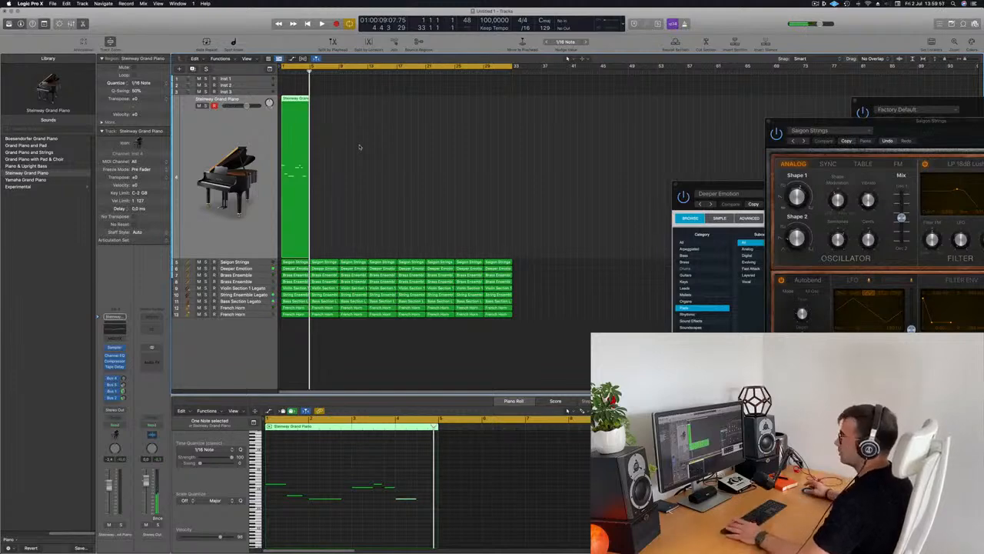
pyautogui.press('space')
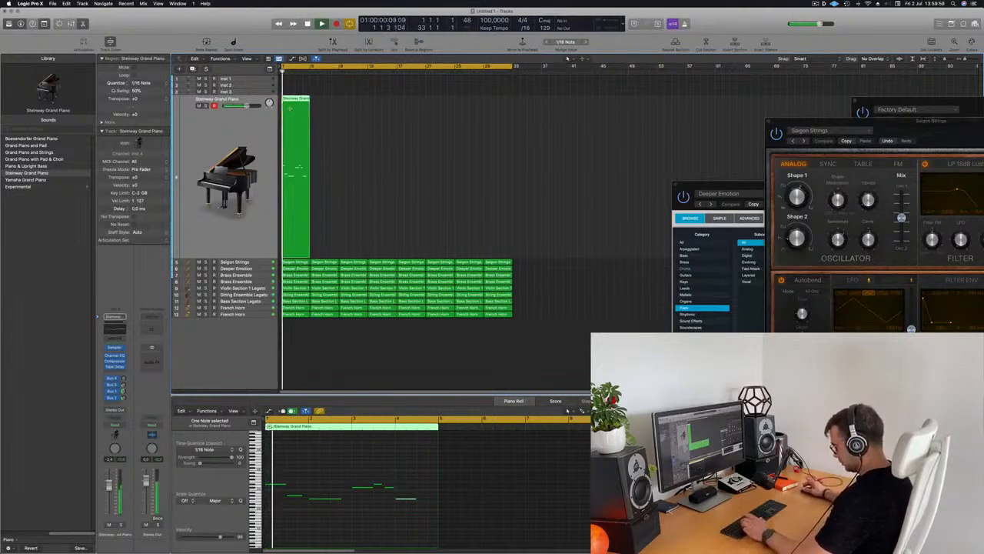
pyautogui.press('super+r')
pyautogui.press('super+r')
pyautogui.press('super+r')
pyautogui.press('super+r')
pyautogui.press('super+r')
pyautogui.press('super+r')
pyautogui.press('super+r')
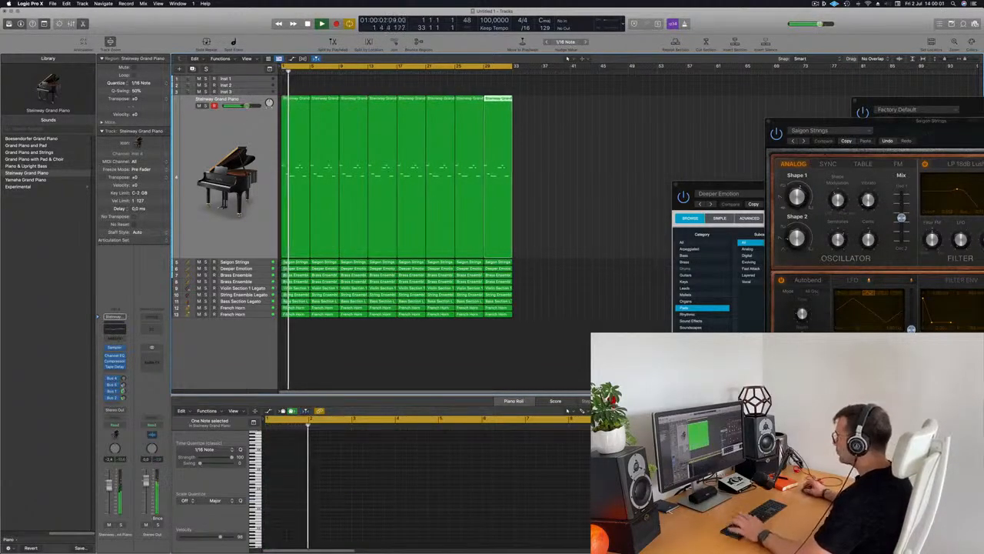
# Check the Saigon Strings and Deeper Emotion tracks during playback and return to the Steinway Grand Piano track
pyautogui.click(266, 136)
pyautogui.click(266, 135)
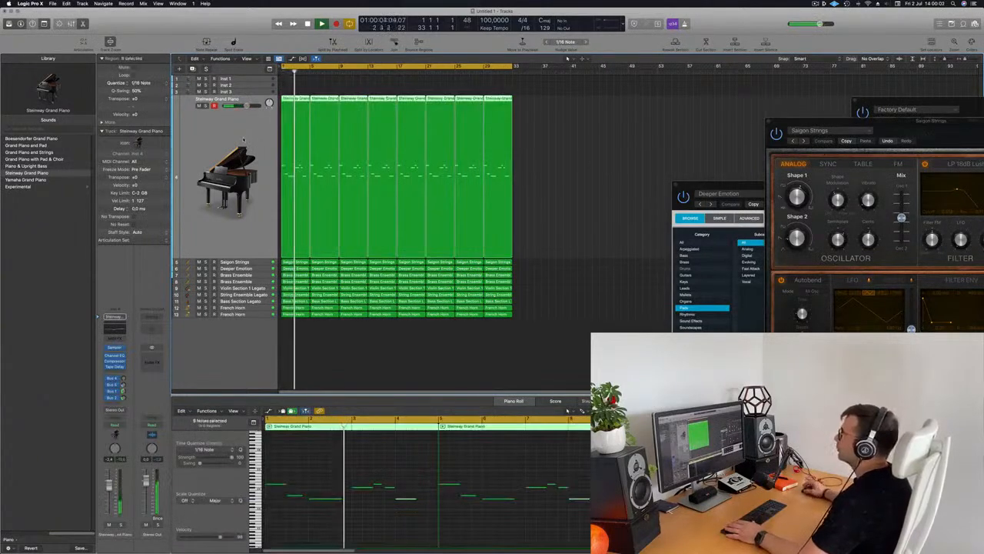
pyautogui.click(254, 263)
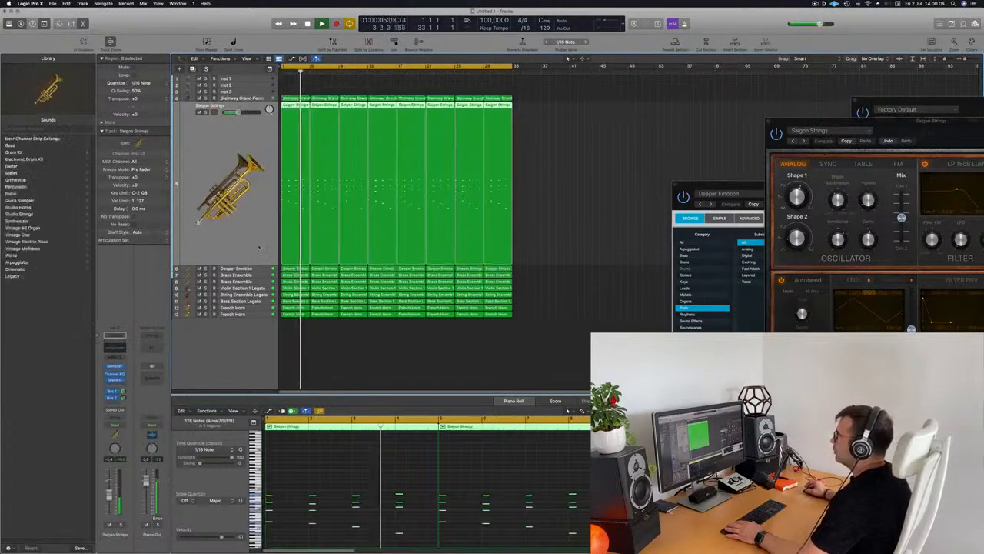
pyautogui.click(254, 275)
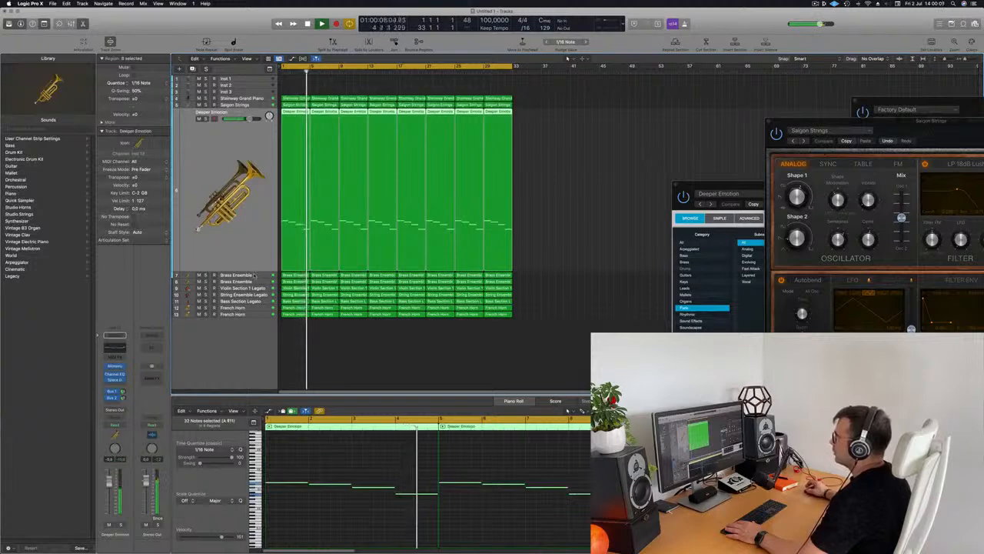
pyautogui.click(263, 217)
pyautogui.moveTo(263, 217); pyautogui.dragTo(264, 112)
pyautogui.click(263, 98)
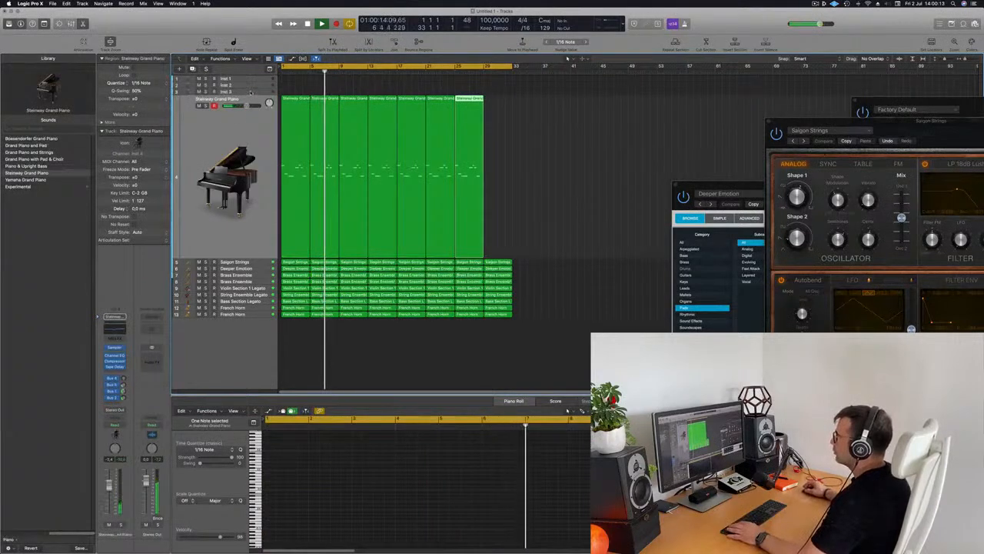
# Copy the first Brass Ensemble region onto the Inst 3 track at bar 1
pyautogui.press('Up')
pyautogui.click(303, 274)
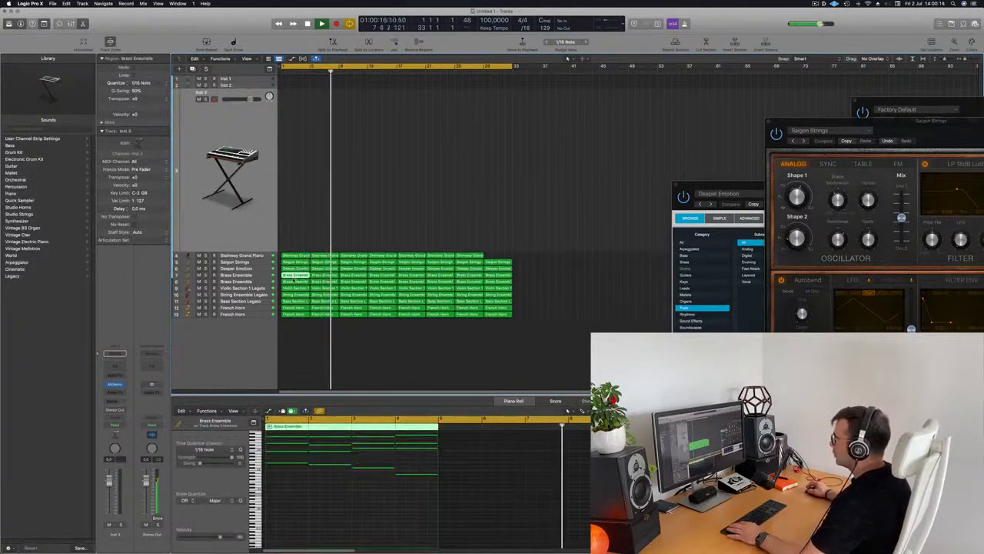
pyautogui.moveTo(303, 274); pyautogui.dragTo(296, 245)
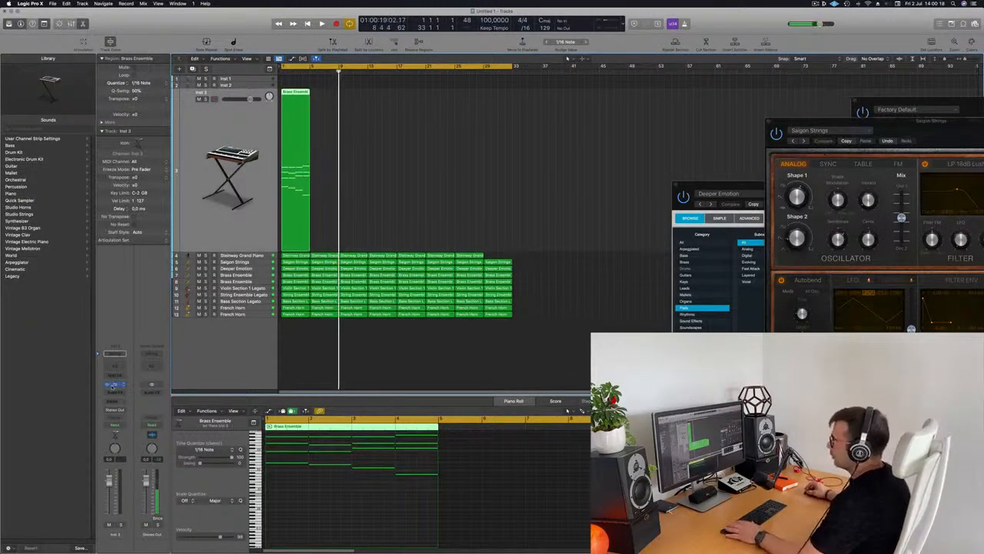
# Load the Perfect Pad 01 preset into Inst 3's Alchemy by browsing the Pads category sorted by rating
pyautogui.click(113, 385)
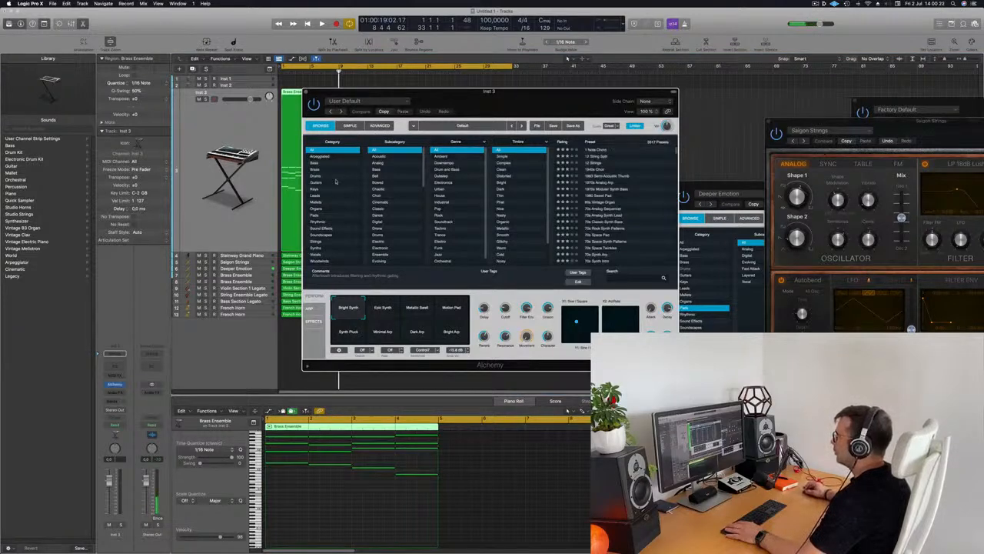
pyautogui.click(313, 215)
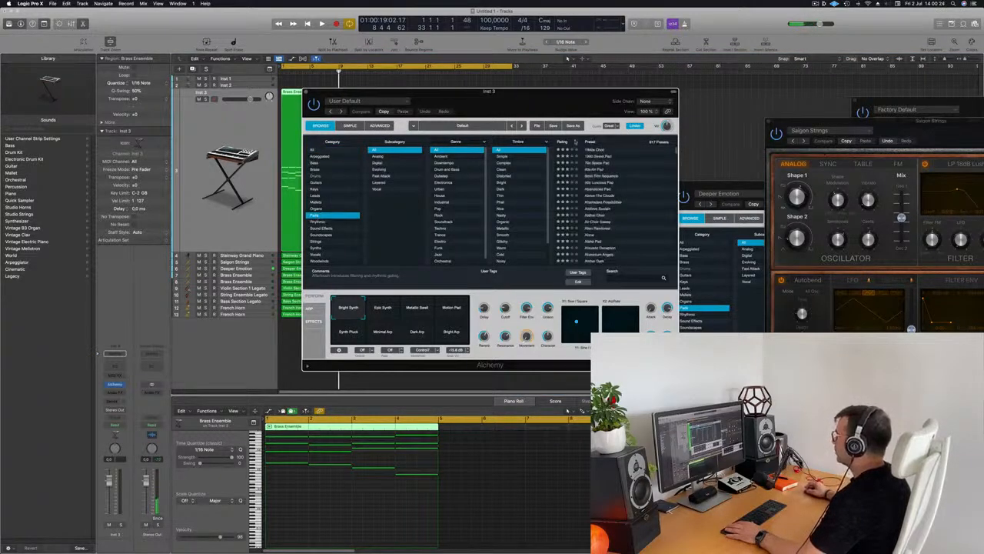
pyautogui.click(563, 143)
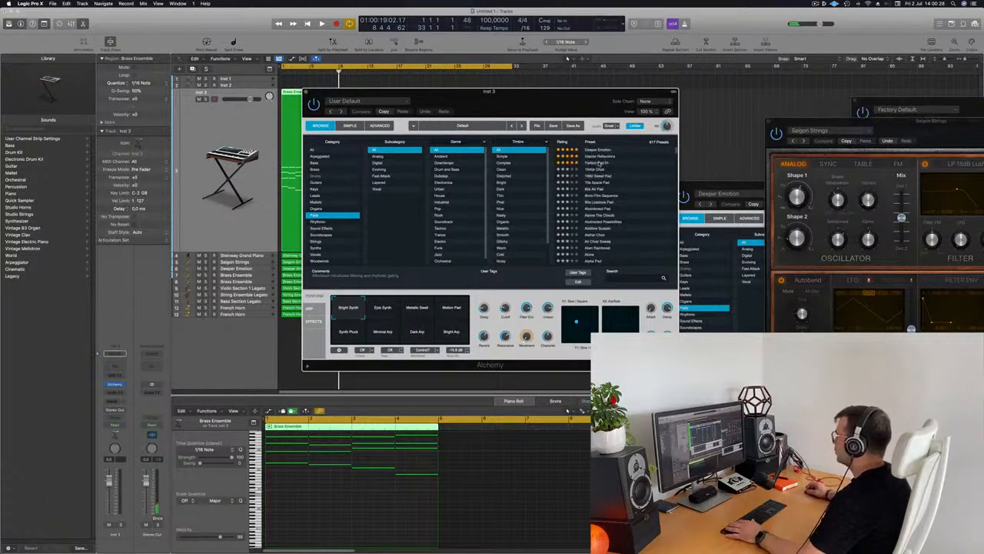
pyautogui.moveTo(563, 91); pyautogui.dragTo(764, 62)
pyautogui.click(257, 137)
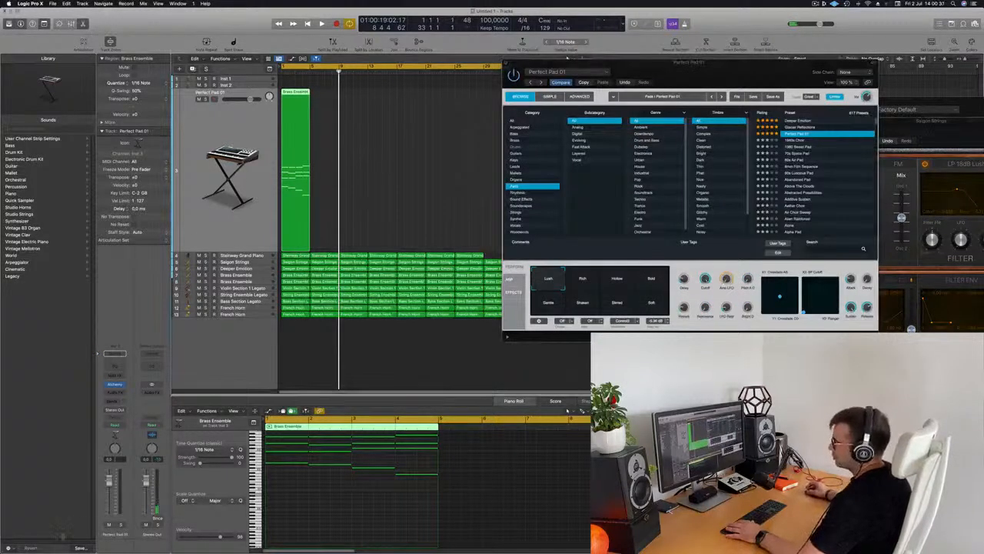
# Audition Perfect Pad 01 from the beginning, soloed and in the mix, and switch its performance snapshot to Bold
pyautogui.press('Return')
pyautogui.press('space')
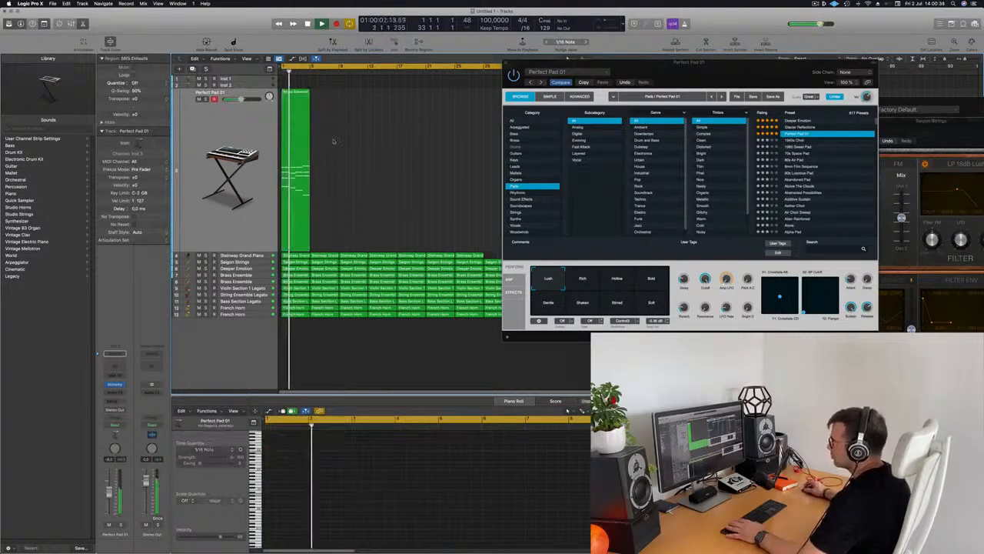
pyautogui.press('Return')
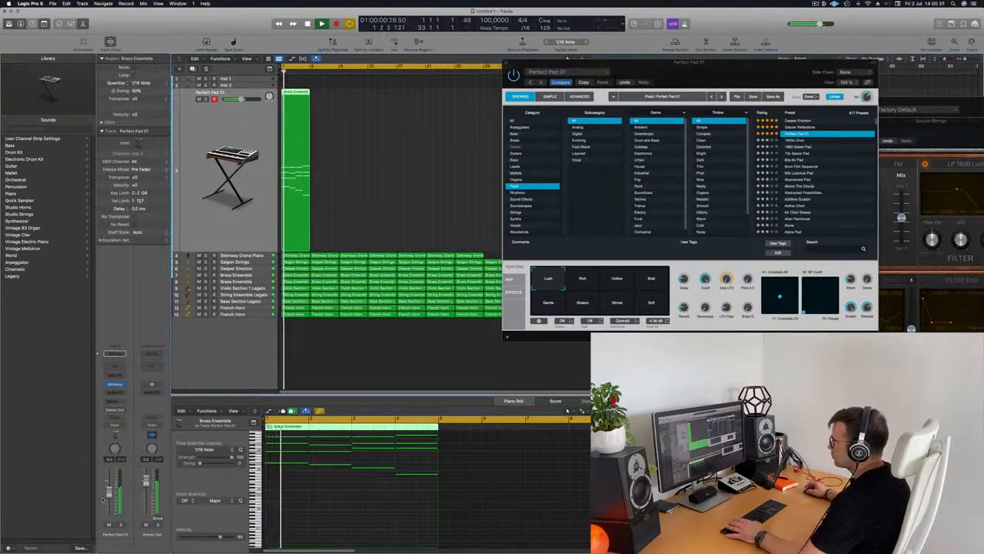
pyautogui.click(119, 524)
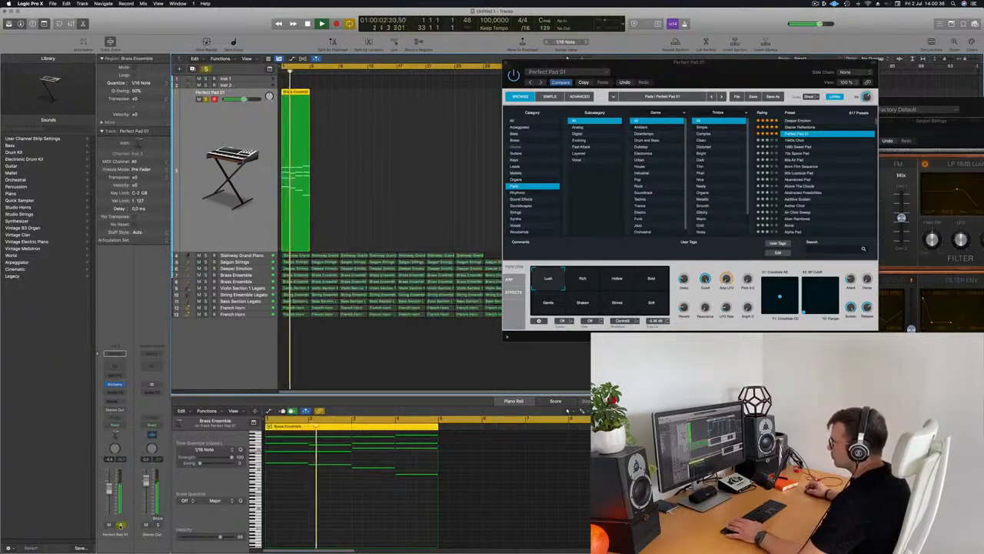
pyautogui.click(650, 278)
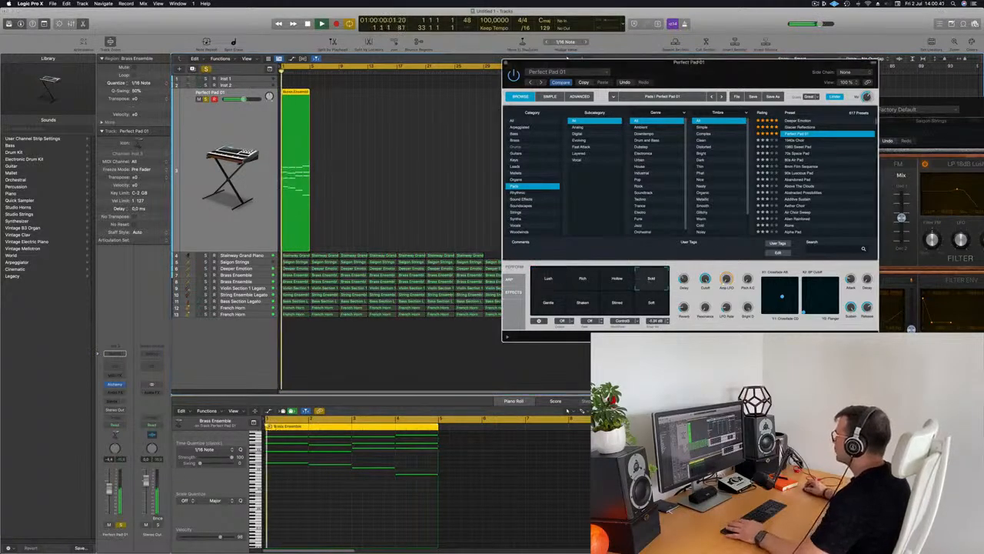
pyautogui.press('s')
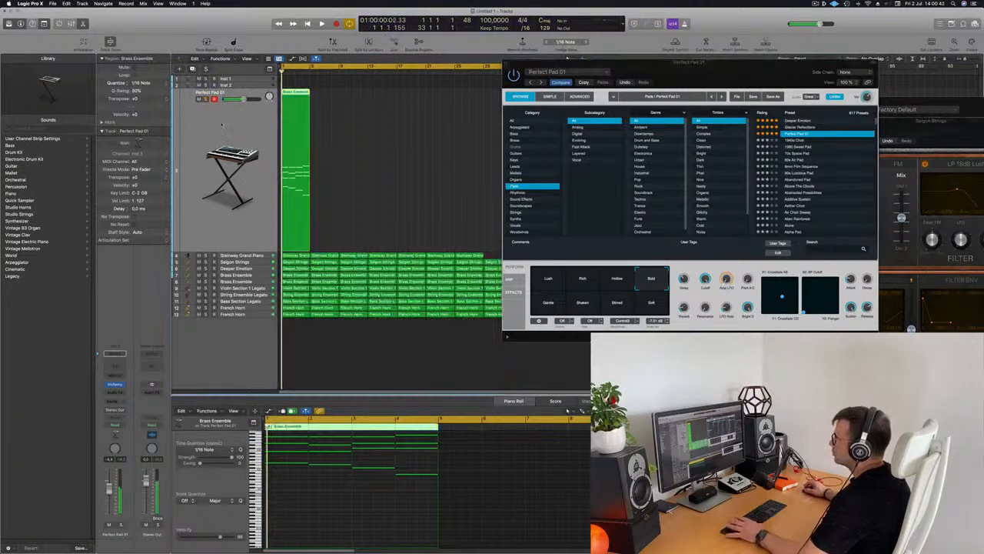
pyautogui.moveTo(602, 60); pyautogui.dragTo(696, 59)
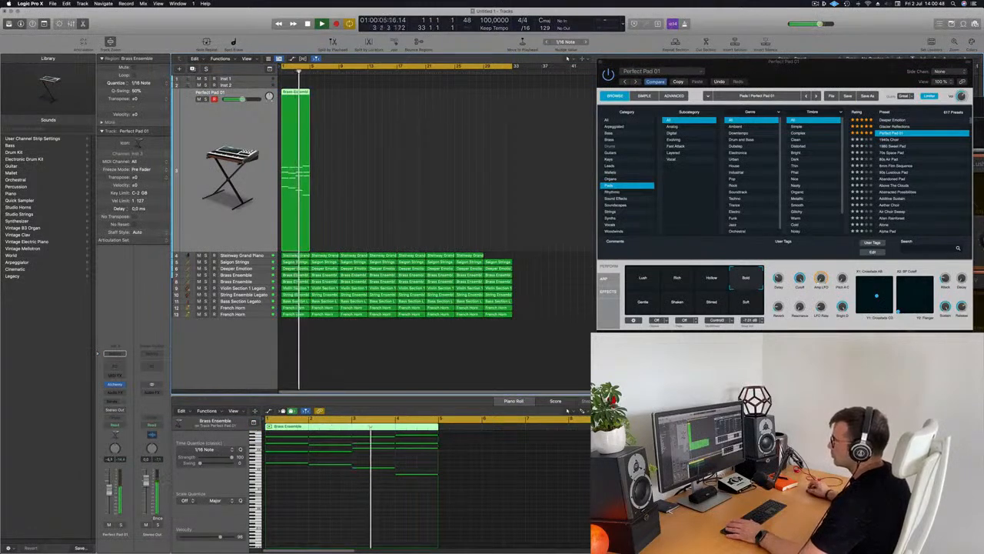
pyautogui.click(108, 525)
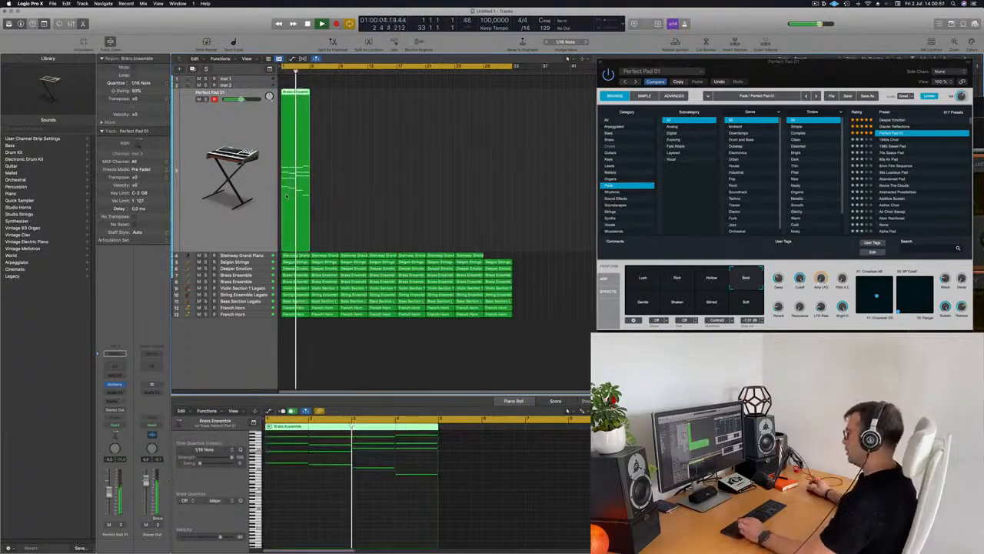
# Repeat the four-bar Perfect Pad 01 region until it fills the arrangement up to bar 33, removing any excess copy
pyautogui.press('super+r')
pyautogui.press('super+r')
pyautogui.press('super+r')
pyautogui.press('super+r')
pyautogui.press('super+r')
pyautogui.press('super+r')
pyautogui.press('super+r')
pyautogui.press('super+r')
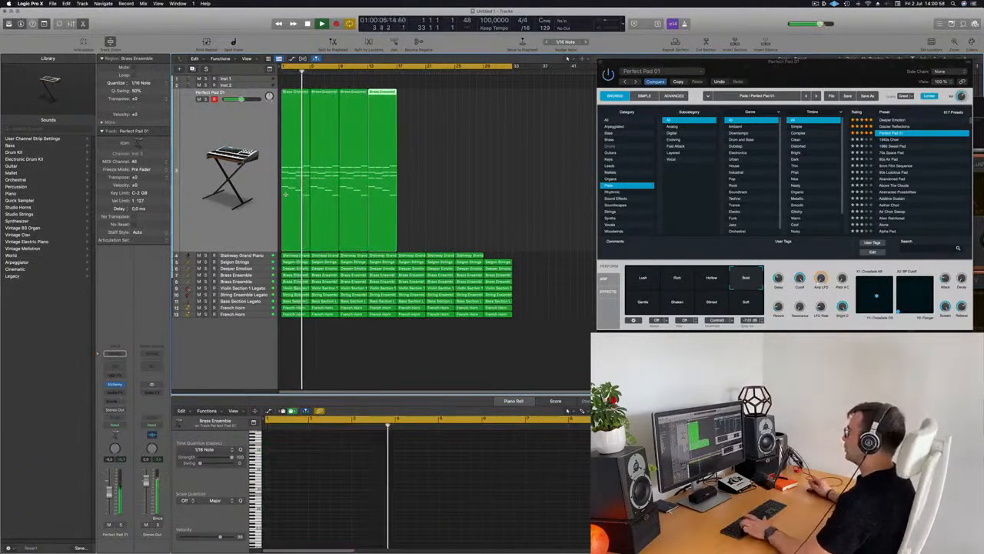
pyautogui.press('super+z')
# Repeat the last Steinway Grand Piano region once to fill the gap up to bar 33
pyautogui.click(489, 256)
pyautogui.click(478, 256)
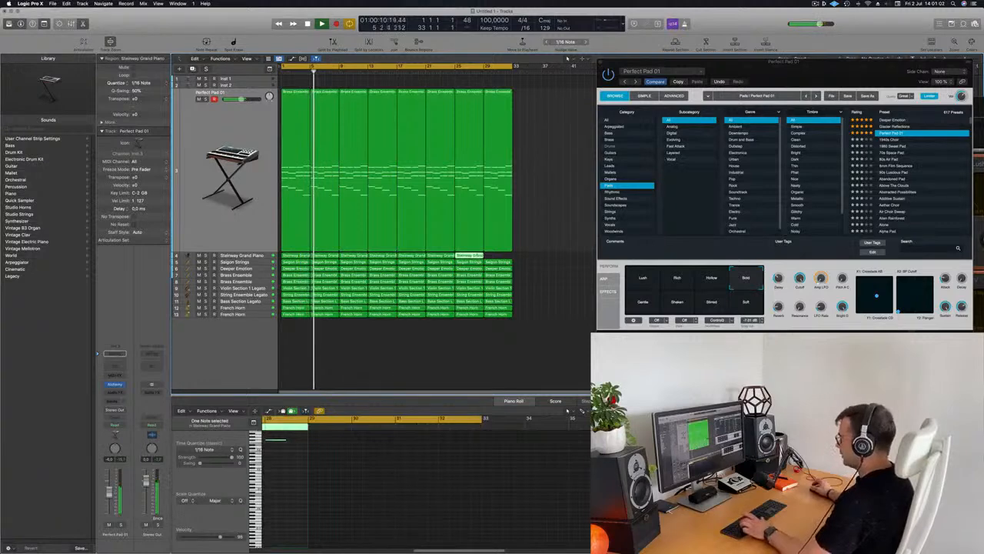
pyautogui.press('super+r')
# Replay the arrangement from the beginning and compare the Perfect Pad 01 track soloed and in the mix
pyautogui.click(552, 199)
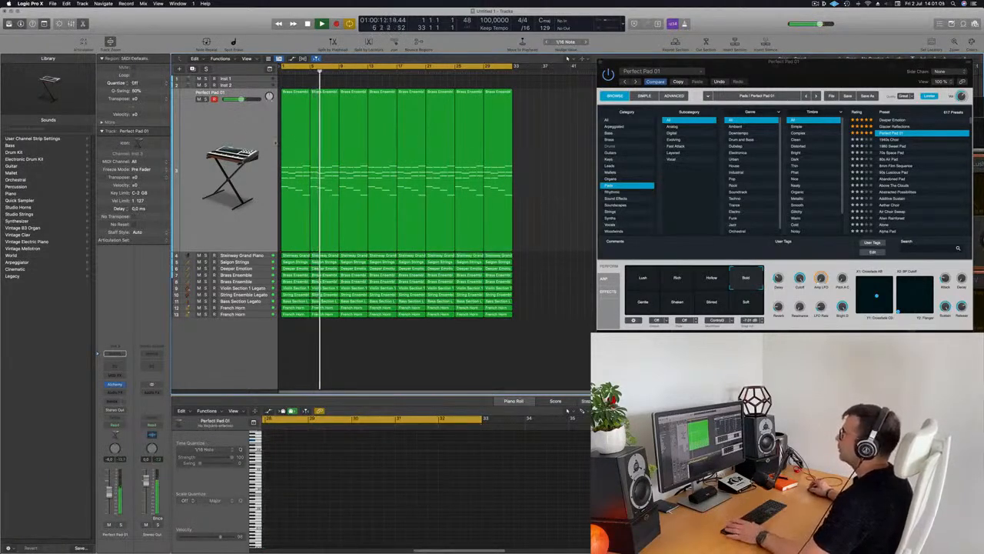
pyautogui.press('space')
pyautogui.press('space')
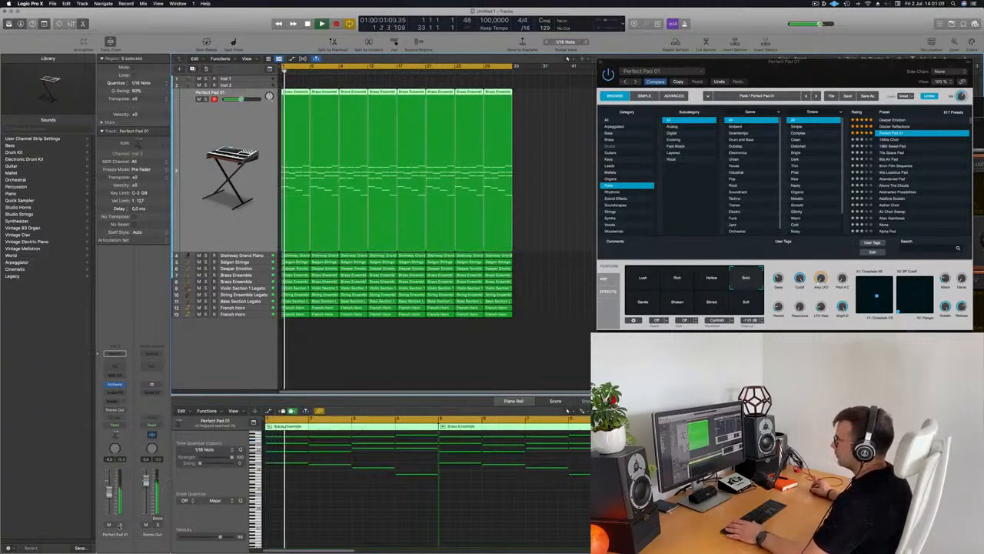
pyautogui.click(120, 525)
pyautogui.click(120, 525)
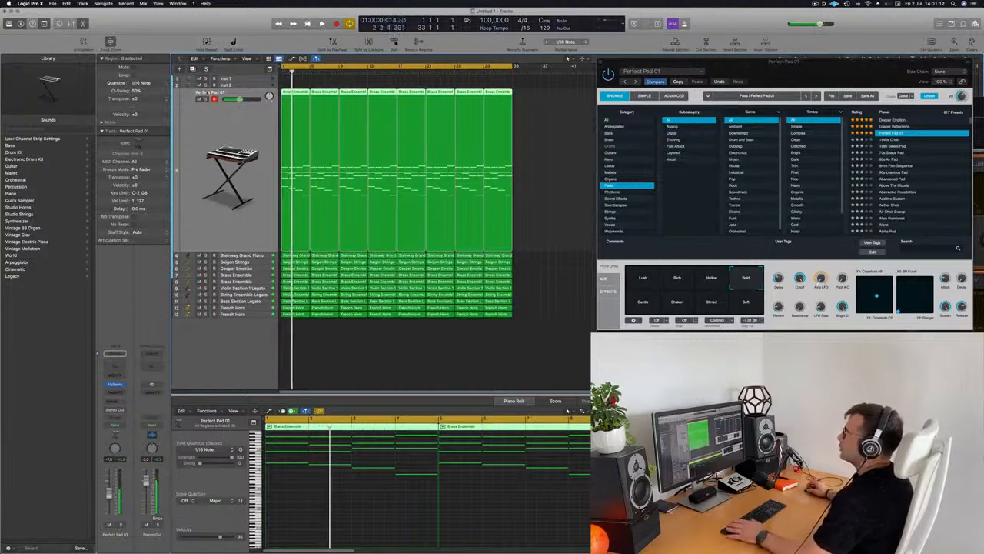
# Copy the first Perfect Pad 01 region onto the Inst 2 track and delete the copy's lowest line of notes
pyautogui.click(308, 83)
pyautogui.moveTo(300, 95); pyautogui.dragTo(299, 88)
pyautogui.press('space')
pyautogui.scroll(2, 304, 494)
pyautogui.scroll(1, 304, 494)
pyautogui.moveTo(296, 489); pyautogui.dragTo(450, 529)
pyautogui.press('Delete')
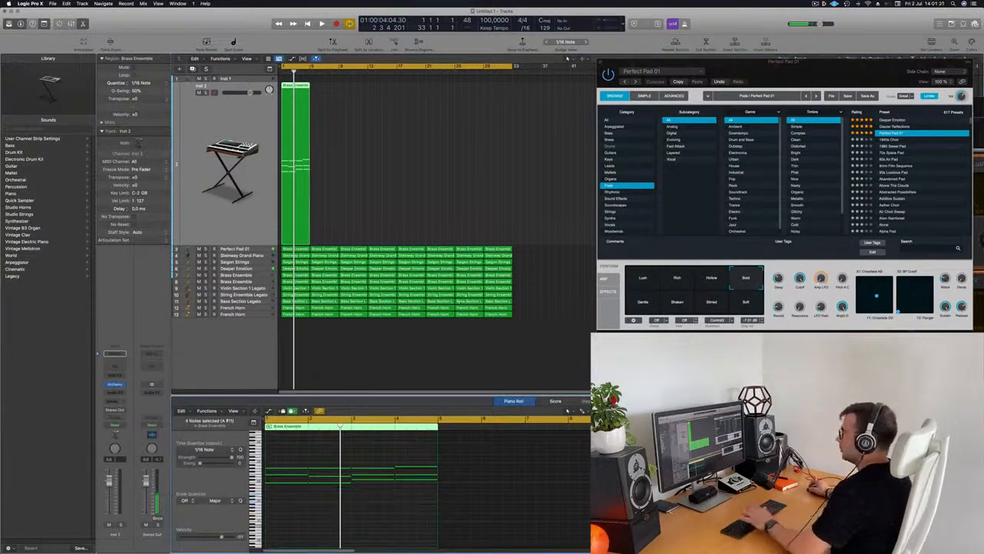
# Play the Inst 2 track's chord part from the beginning with the full arrangement
pyautogui.click(233, 360)
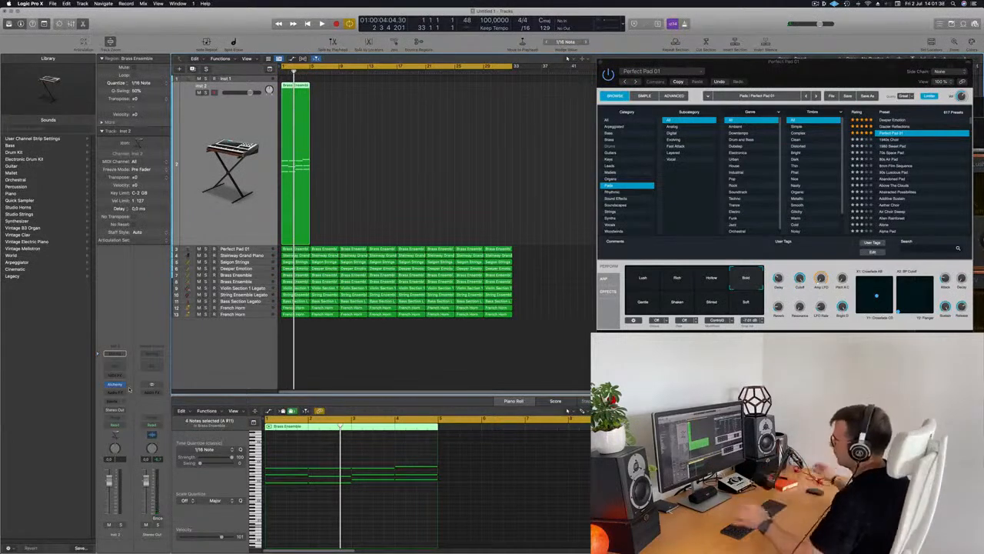
pyautogui.press('Return')
pyautogui.press('space')
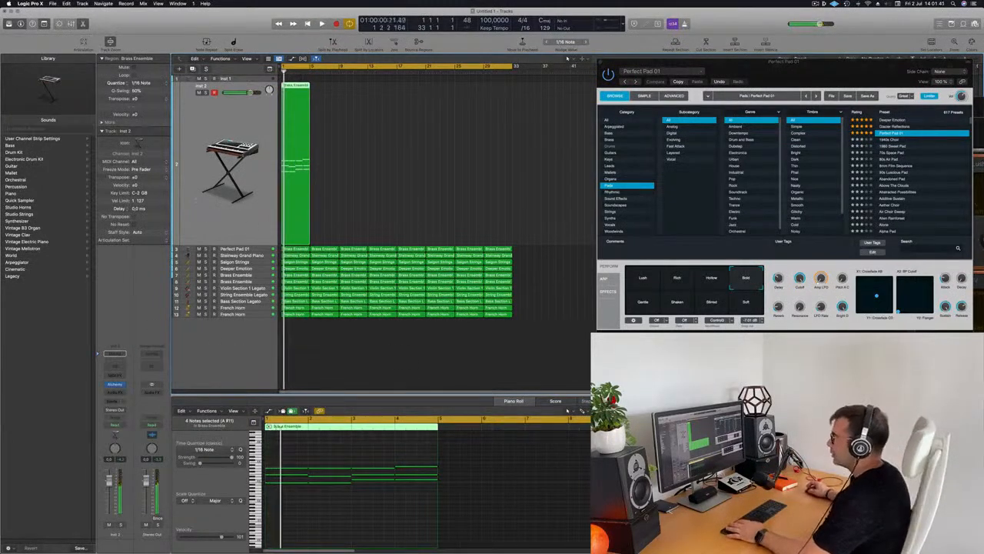
# Replace the instrument on the Inst 2 track with a stereo Retro Synth and insert an Arpeggiator as its MIDI effect
pyautogui.click(115, 384)
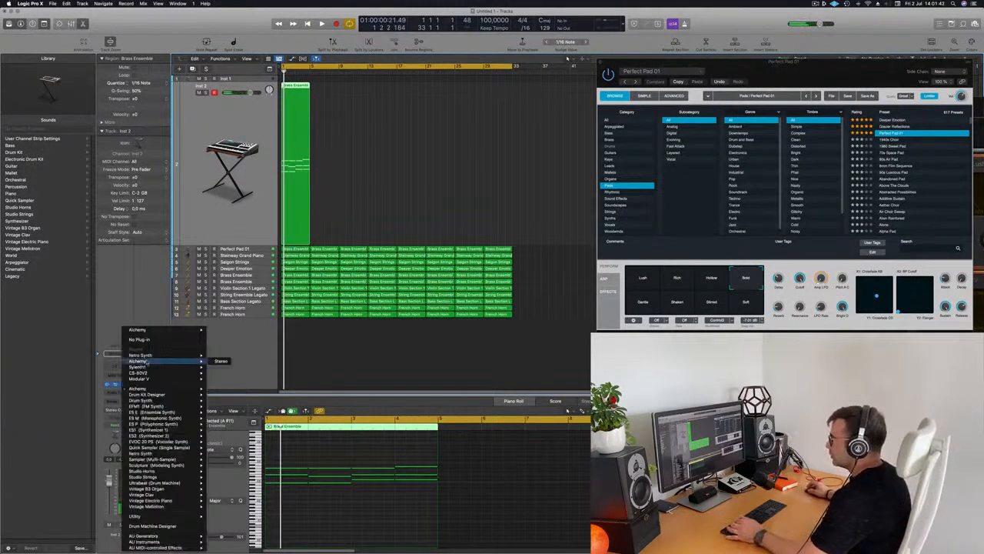
pyautogui.click(221, 354)
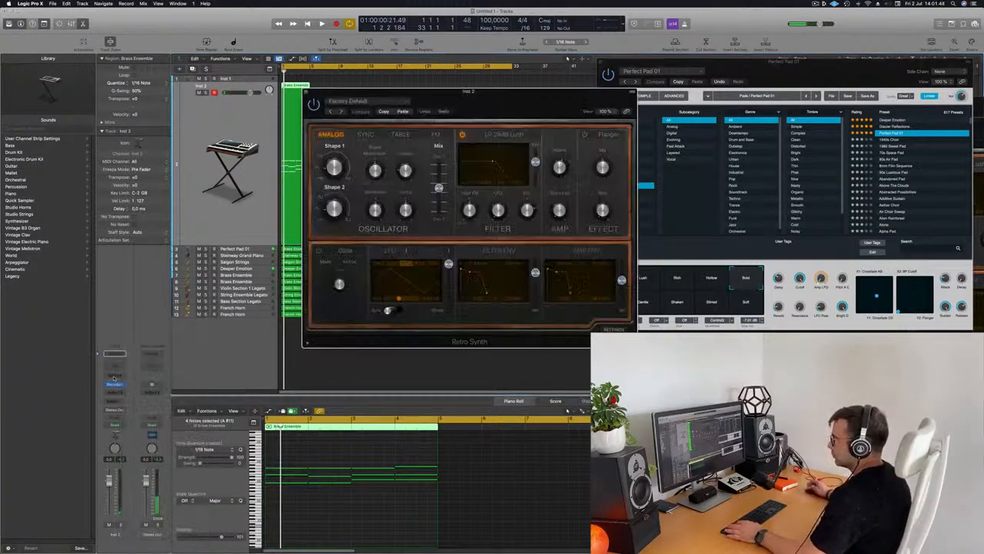
pyautogui.click(115, 376)
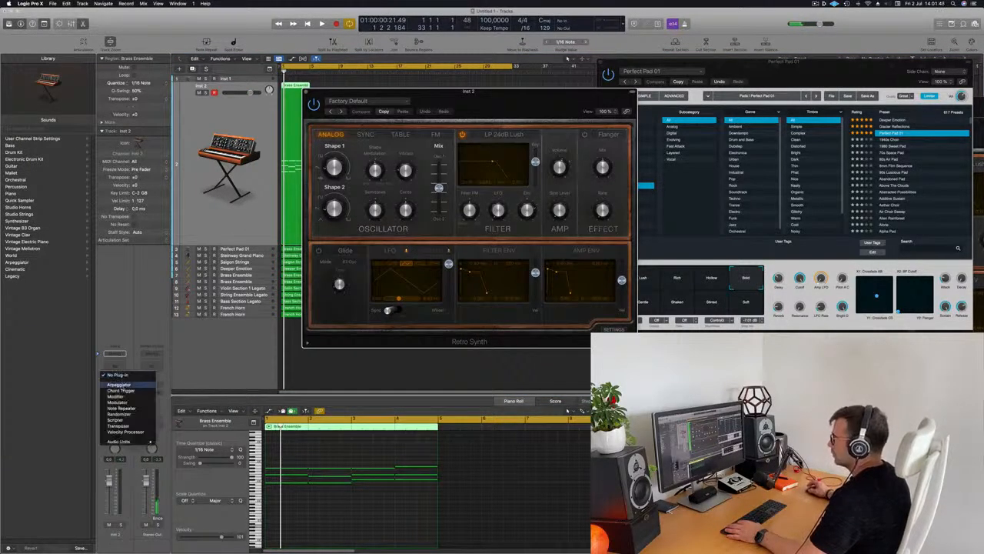
pyautogui.click(119, 383)
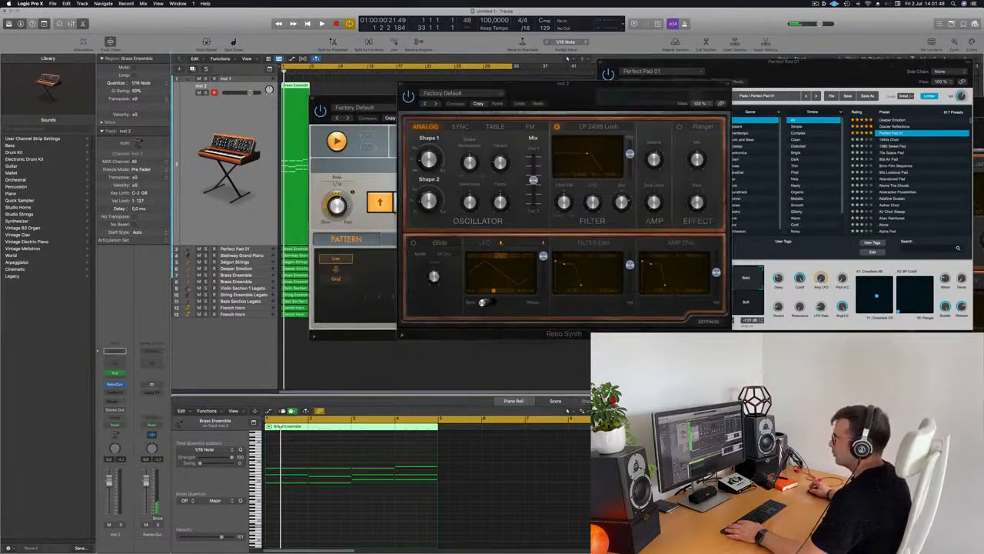
# Play the new arpeggiated sound and arrange the Retro Synth and Arpeggiator windows so both sets of controls can be reached
pyautogui.press('space')
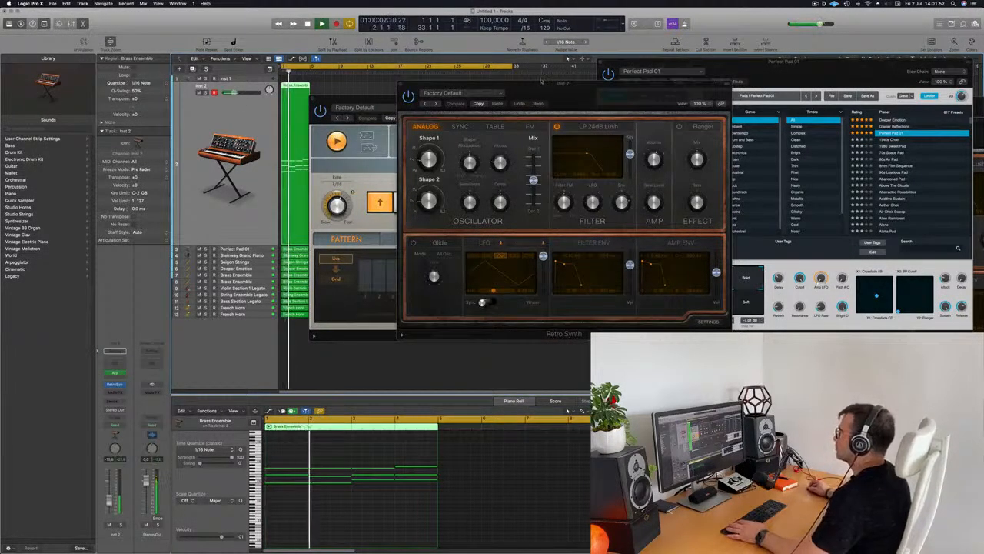
pyautogui.moveTo(523, 84); pyautogui.dragTo(723, 77)
pyautogui.moveTo(435, 99); pyautogui.dragTo(337, 180)
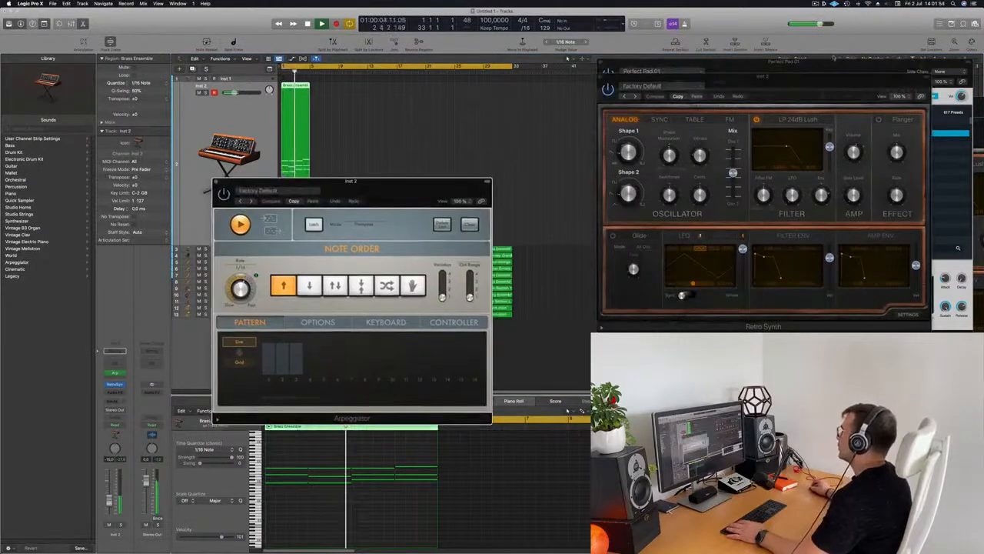
pyautogui.moveTo(720, 77); pyautogui.dragTo(588, 76)
pyautogui.moveTo(407, 181); pyautogui.dragTo(945, 116)
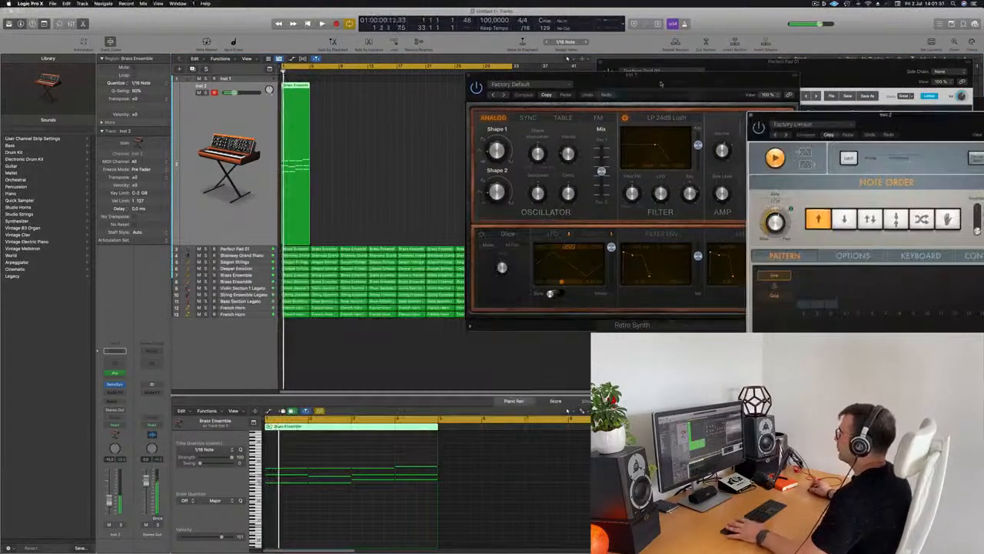
pyautogui.moveTo(638, 77); pyautogui.dragTo(550, 81)
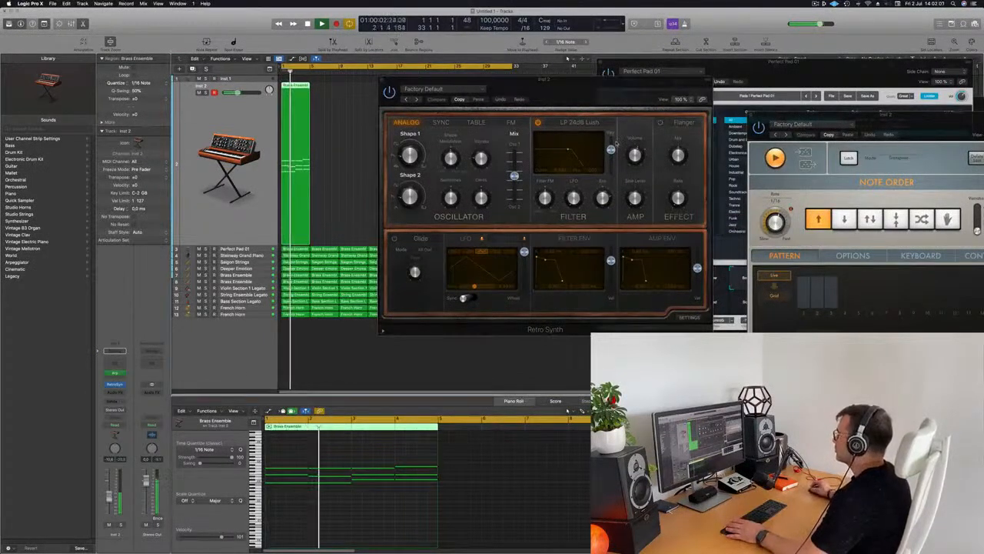
# Lower the Retro Synth filter cutoff slightly and raise the Inst 2 track's volume during playback
pyautogui.moveTo(568, 149); pyautogui.dragTo(562, 147)
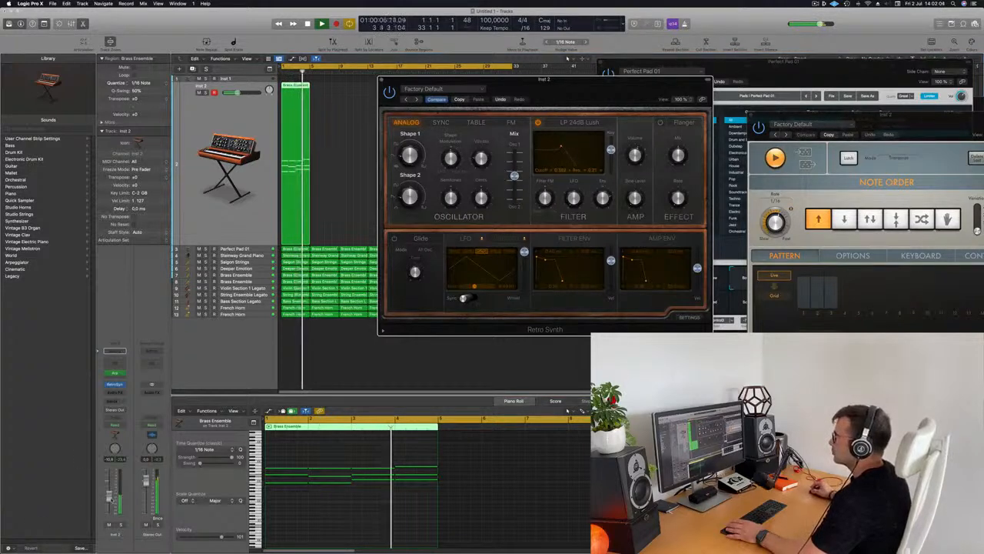
pyautogui.moveTo(109, 499); pyautogui.dragTo(110, 496)
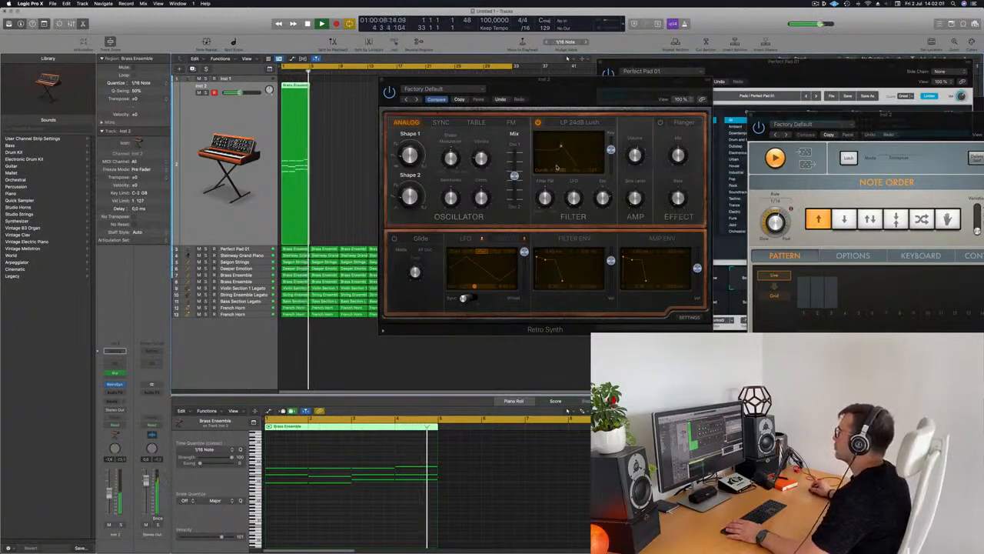
pyautogui.click(536, 159)
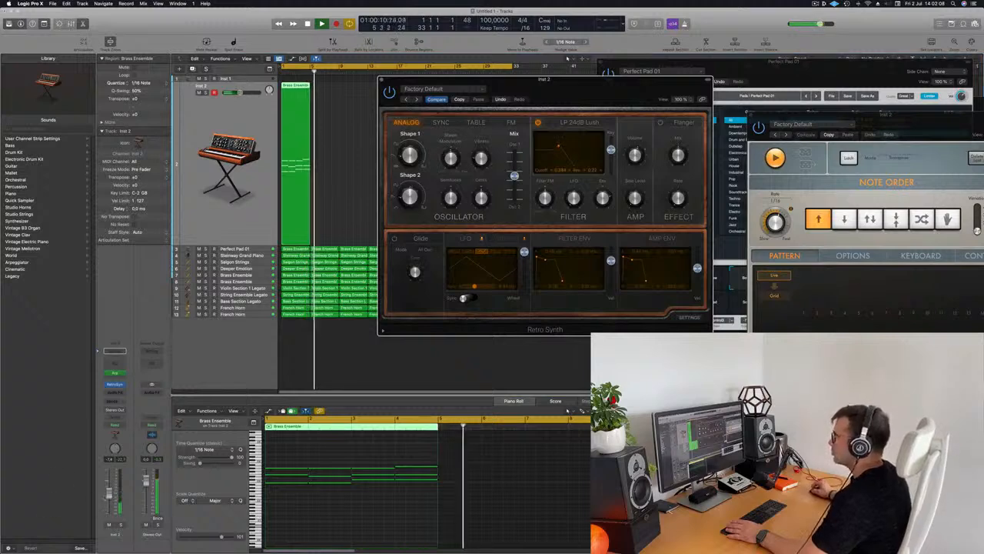
pyautogui.press('space')
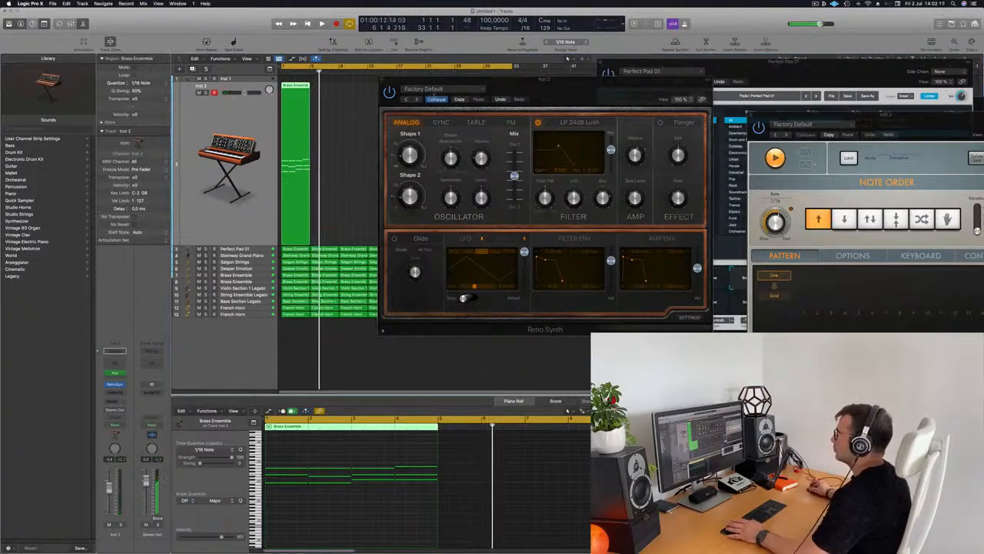
# Repeat the Inst 2 Brass Ensemble region seven times so the arpeggio fills the arrangement up to bar 33
pyautogui.press('super+r')
pyautogui.press('super+r')
pyautogui.press('super+r')
pyautogui.press('super+r')
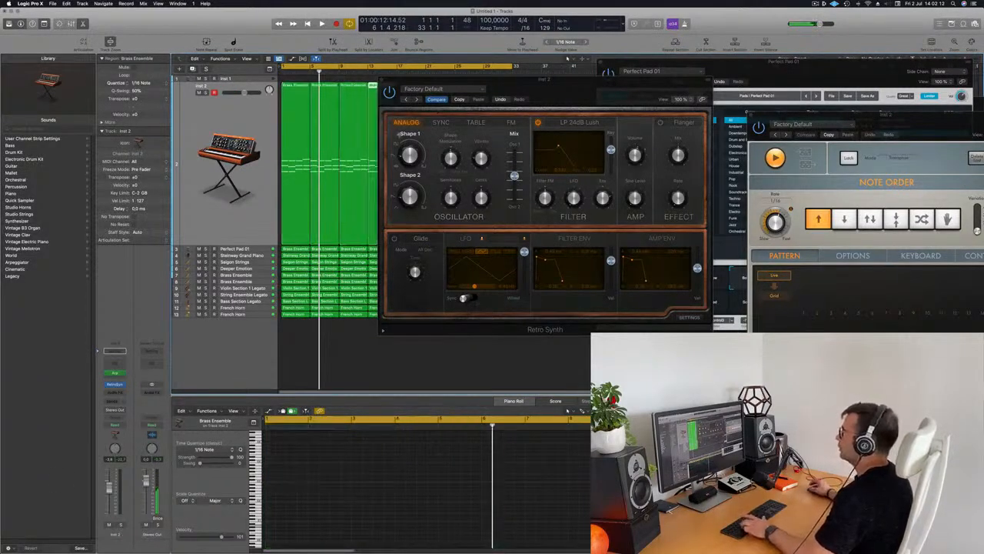
pyautogui.moveTo(529, 80); pyautogui.dragTo(739, 90)
pyautogui.press('super+r')
pyautogui.press('super+r')
pyautogui.press('super+r')
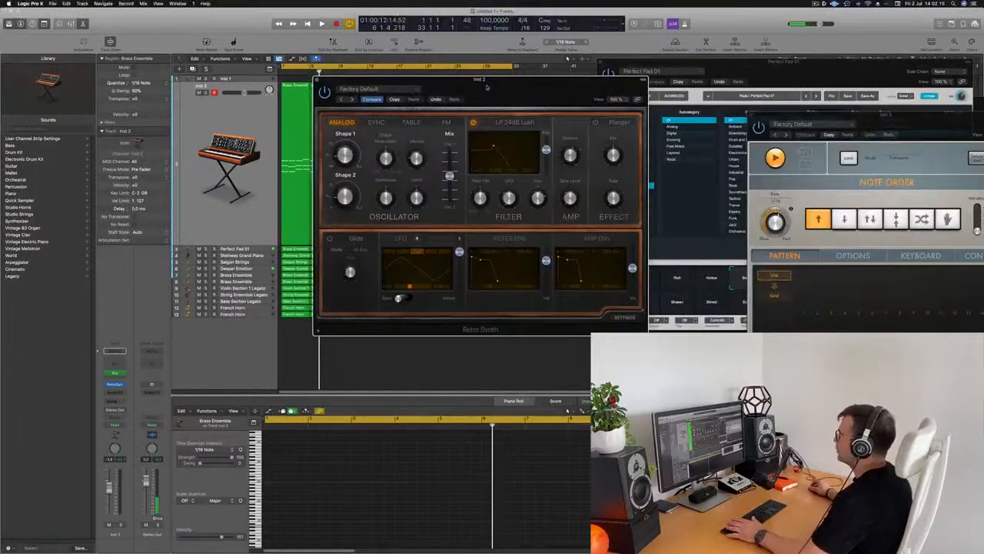
pyautogui.moveTo(486, 87); pyautogui.dragTo(472, 94)
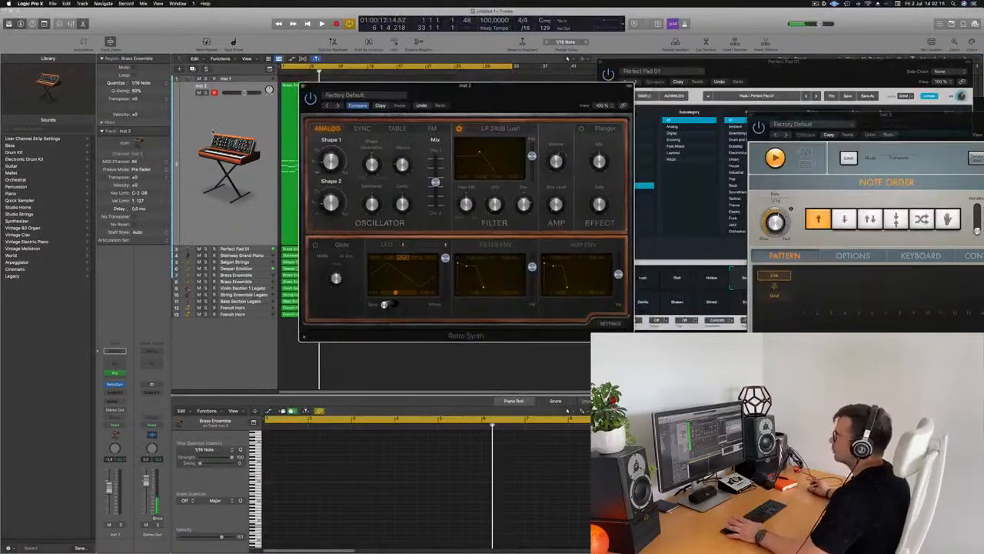
# Replay the arrangement from the beginning to check how the arpeggiated Retro Synth sits in the mix
pyautogui.press('Return')
pyautogui.press('space')
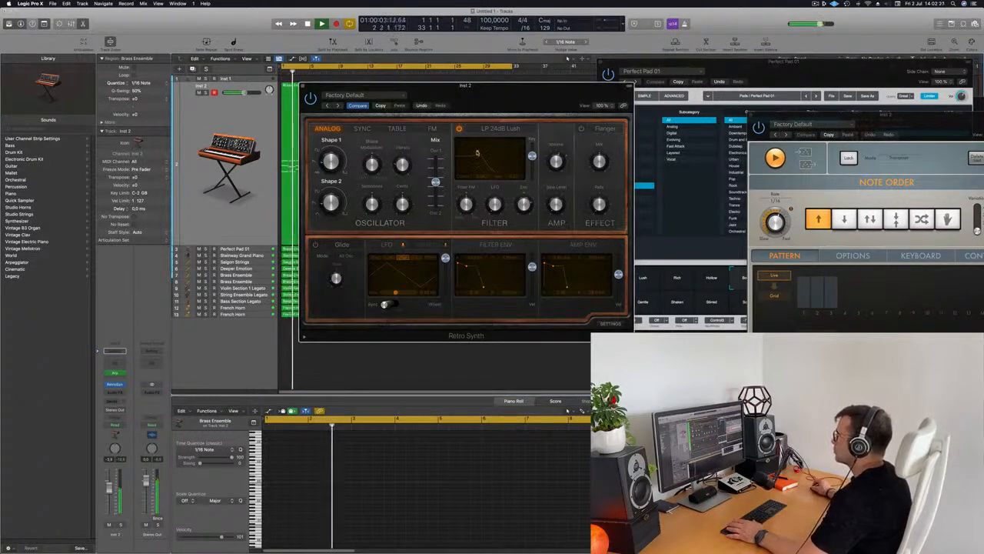
pyautogui.press('Return')
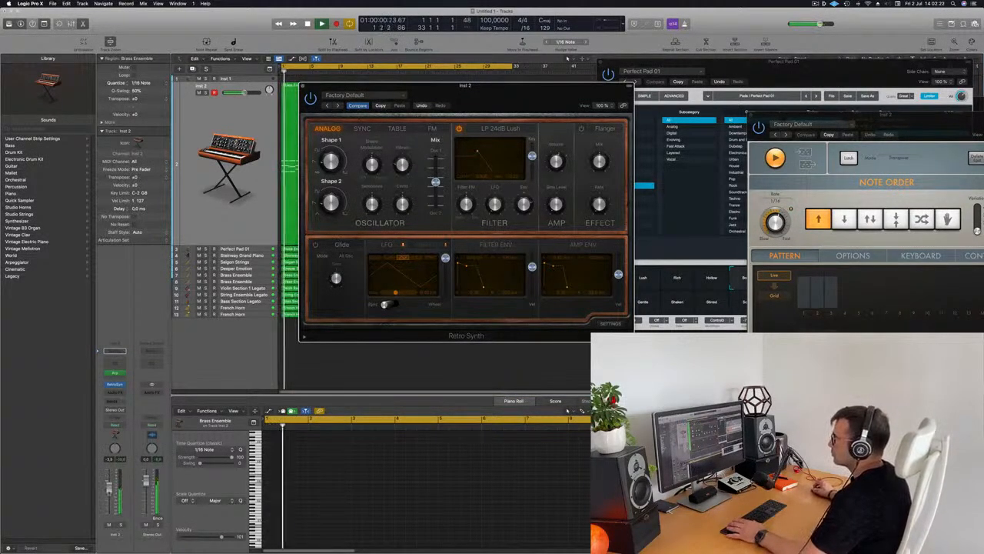
pyautogui.click(430, 369)
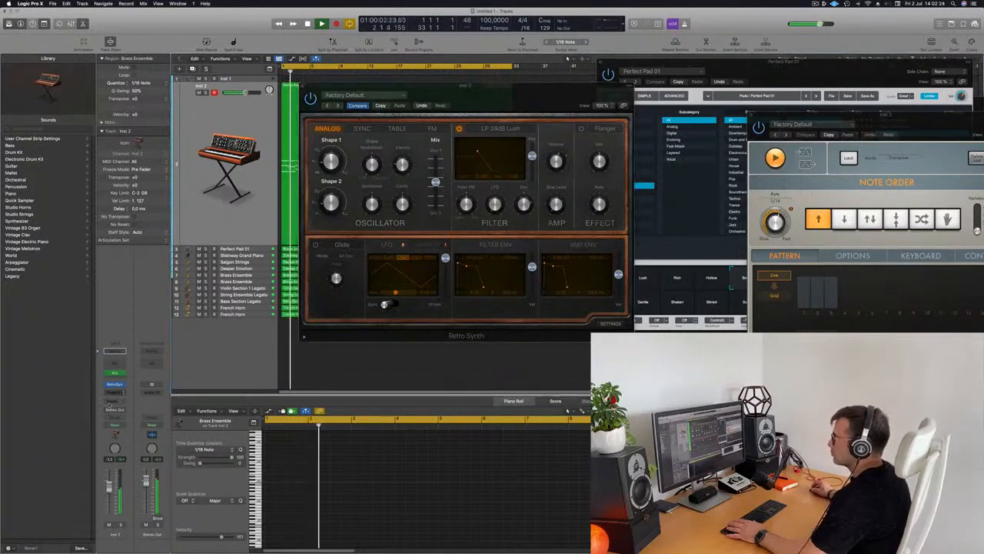
# Add sends from the Inst 2 track to Bus 2 (Aux 2) and Bus 1 (Aux 1)
pyautogui.click(114, 351)
pyautogui.moveTo(123, 411)
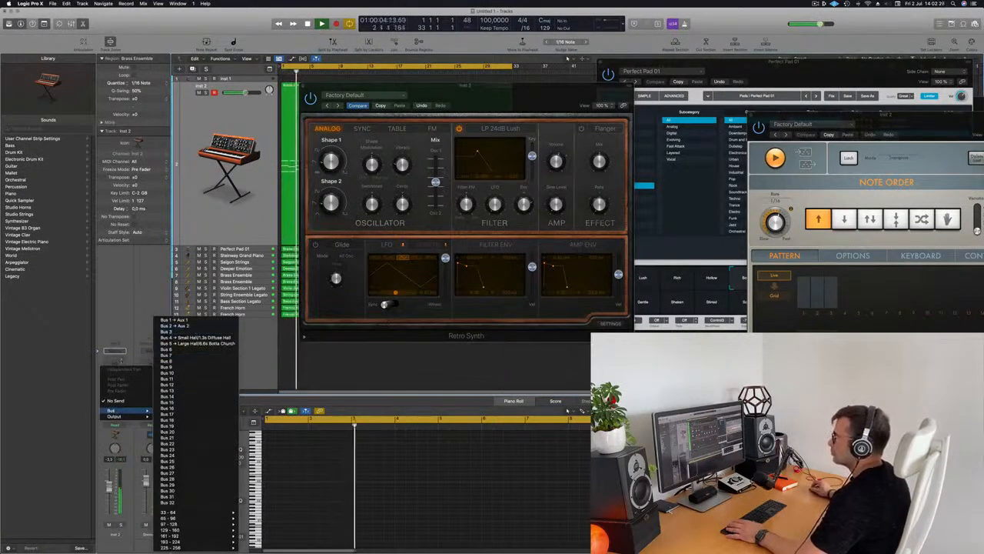
pyautogui.click(192, 325)
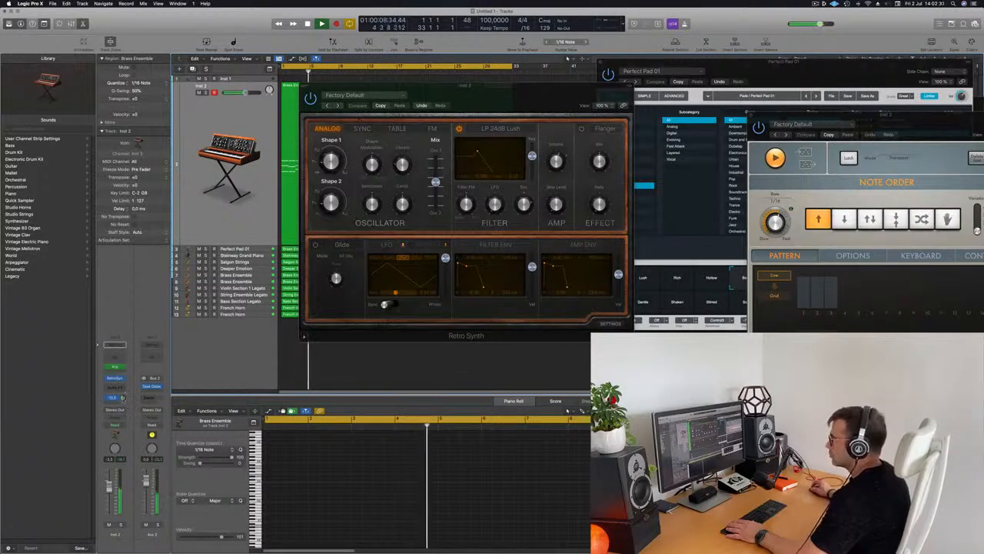
pyautogui.click(115, 398)
pyautogui.moveTo(127, 412)
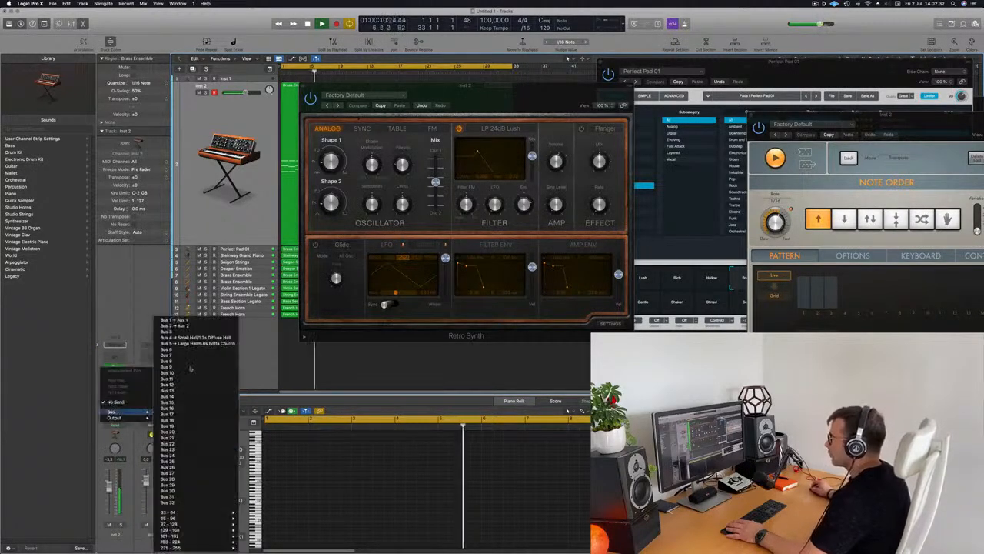
pyautogui.click(173, 319)
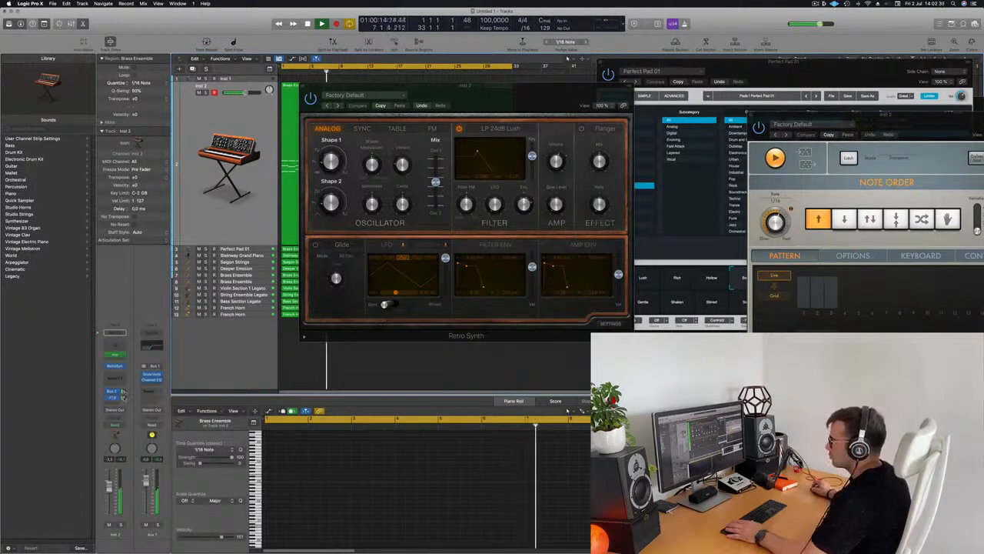
# Close the Retro Synth window and delete the empty Inst 1 track
pyautogui.moveTo(436, 91); pyautogui.dragTo(551, 145)
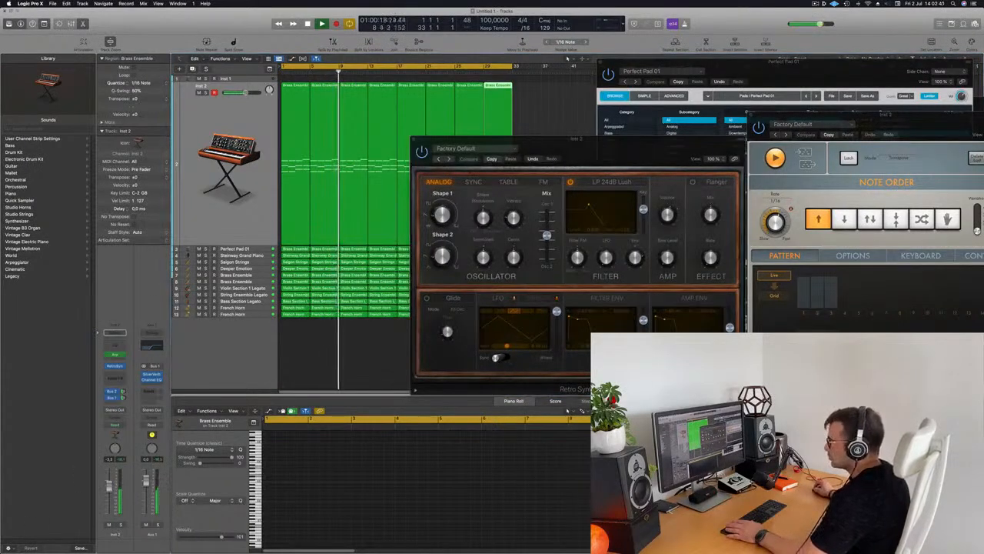
pyautogui.moveTo(540, 140); pyautogui.dragTo(538, 147)
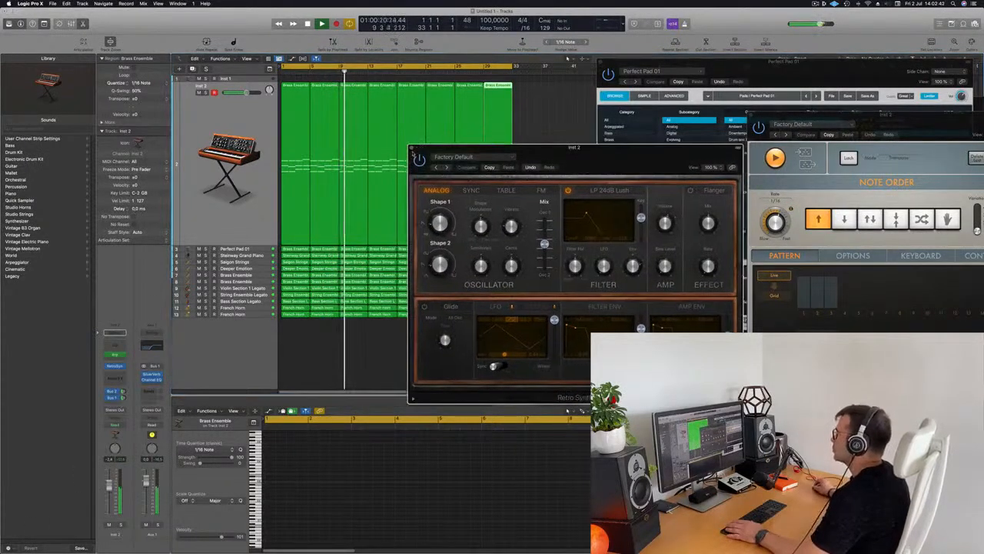
pyautogui.click(412, 149)
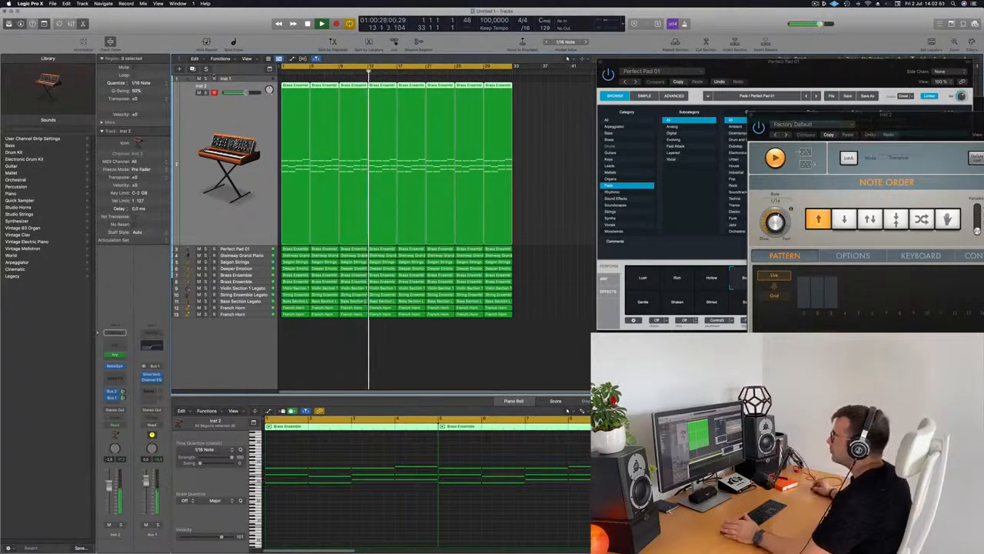
pyautogui.click(246, 80)
pyautogui.press('super+BackSpace')
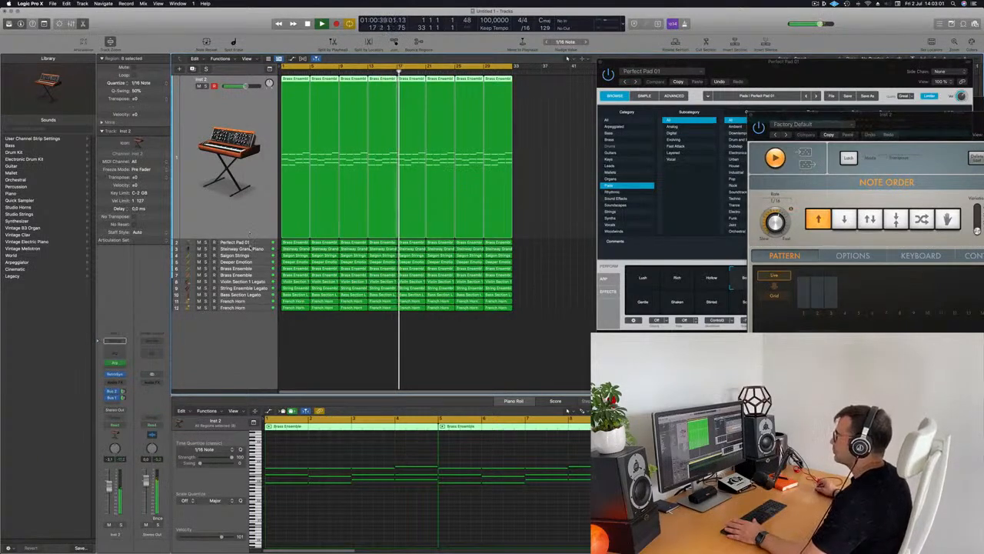
# Compare the arrangement from the beginning with the Steinway Grand Piano track muted and unmuted
pyautogui.click(231, 248)
pyautogui.press('space')
pyautogui.press('space')
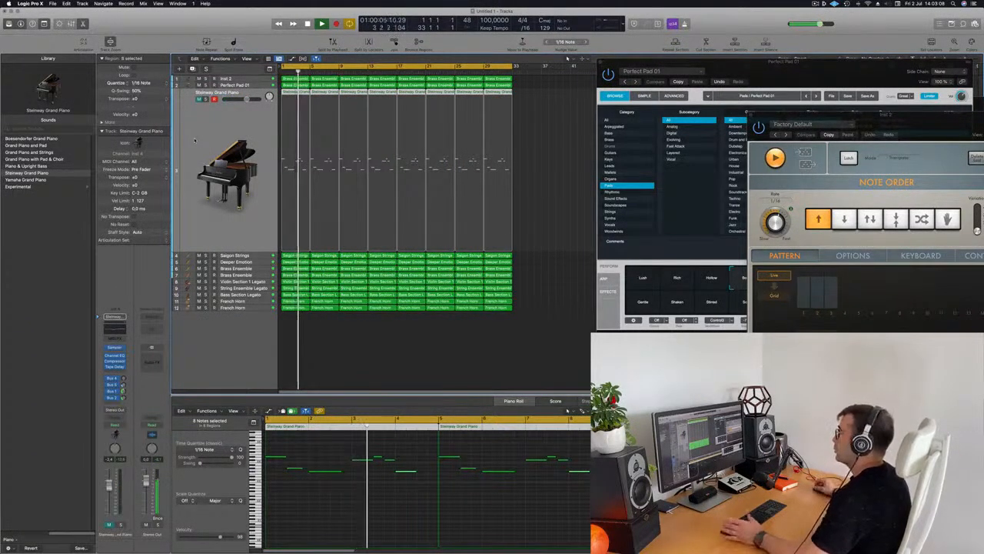
pyautogui.press('Return')
pyautogui.click(199, 99)
pyautogui.press('Return')
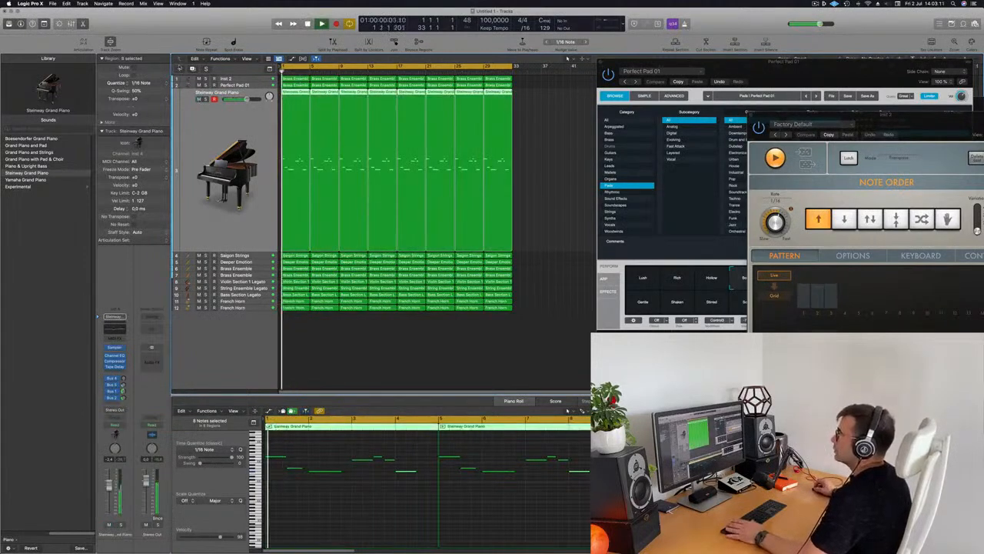
# Duplicate the Steinway Grand Piano track, copy all its melody regions onto the duplicate, and mute the original track
pyautogui.click(193, 69)
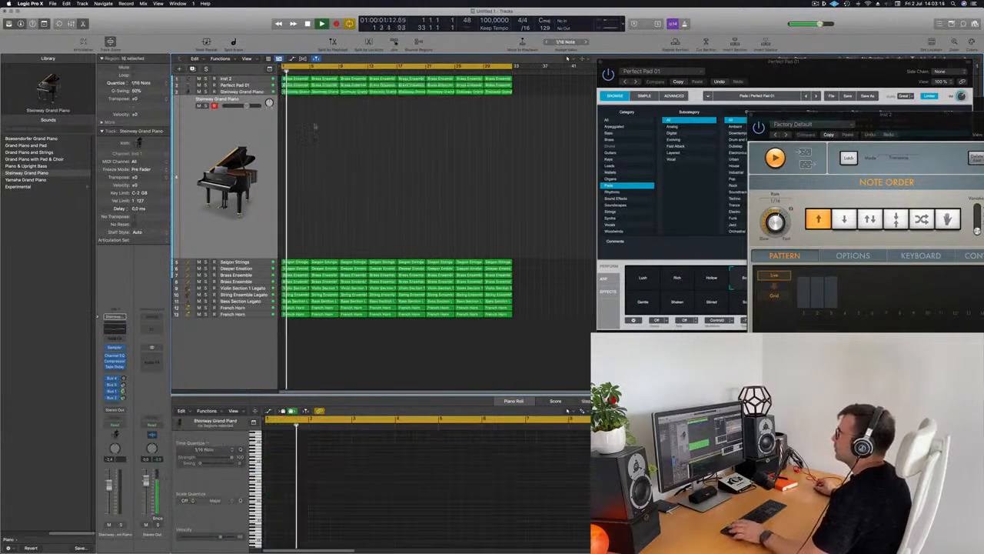
pyautogui.moveTo(565, 119); pyautogui.dragTo(298, 101)
pyautogui.press('space')
pyautogui.press('super+z')
pyautogui.press('space')
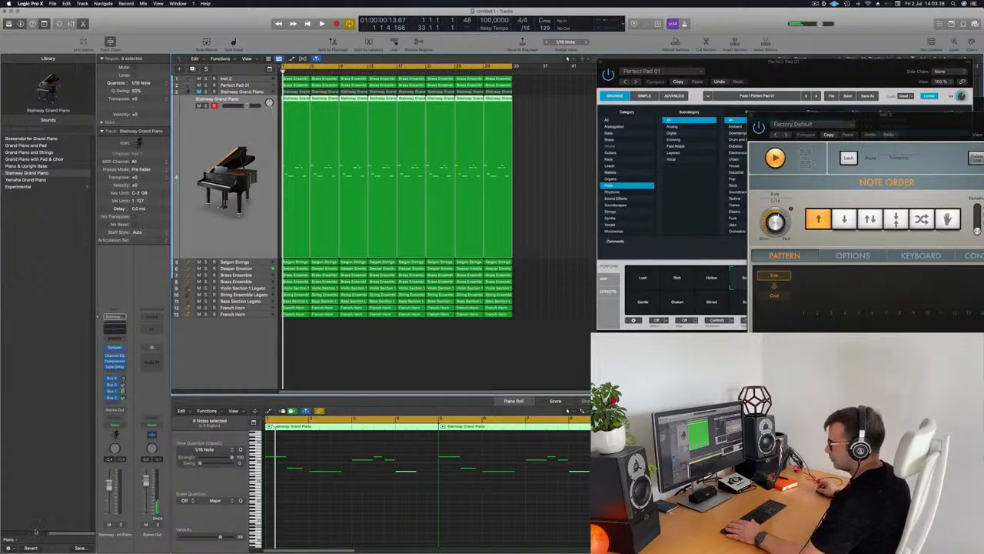
# Load the 16mm Dream Sequence patch from the Synthesizer Plucked sounds on the duplicated piano track and play the arrangement
pyautogui.click(8, 538)
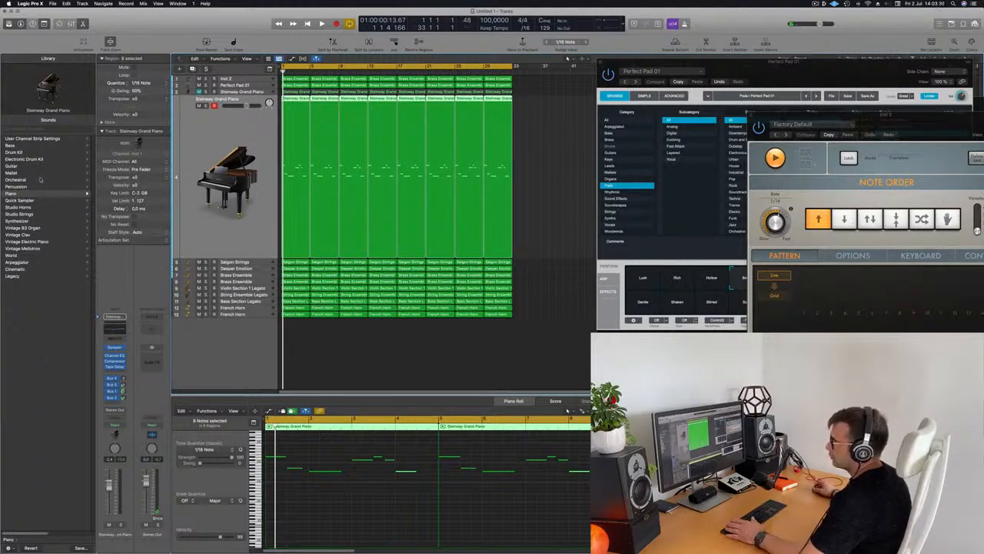
pyautogui.click(22, 221)
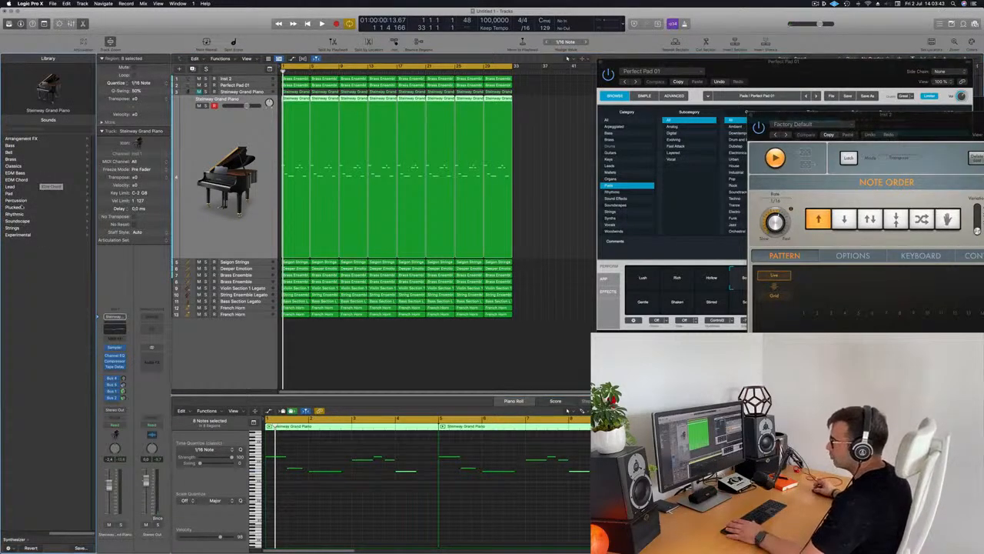
pyautogui.click(15, 207)
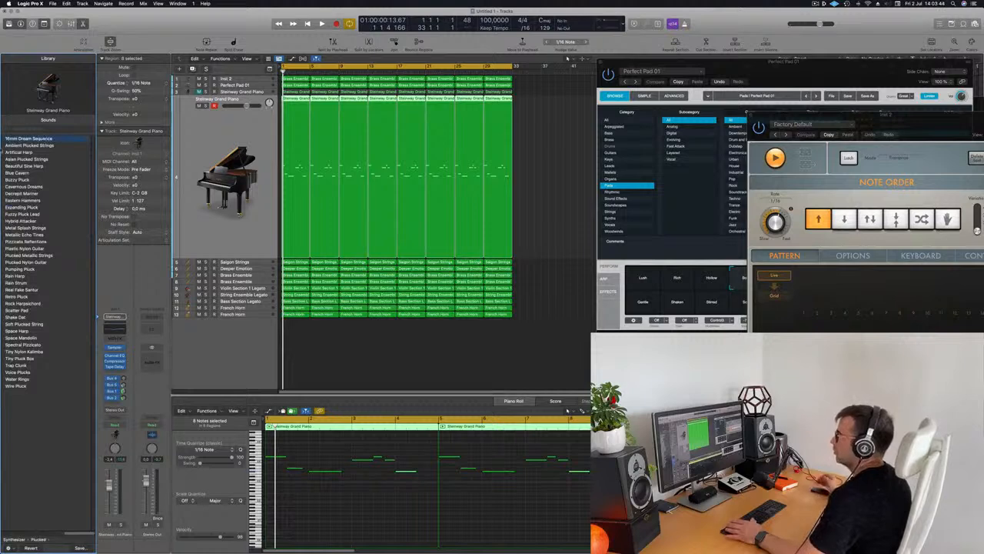
pyautogui.click(248, 142)
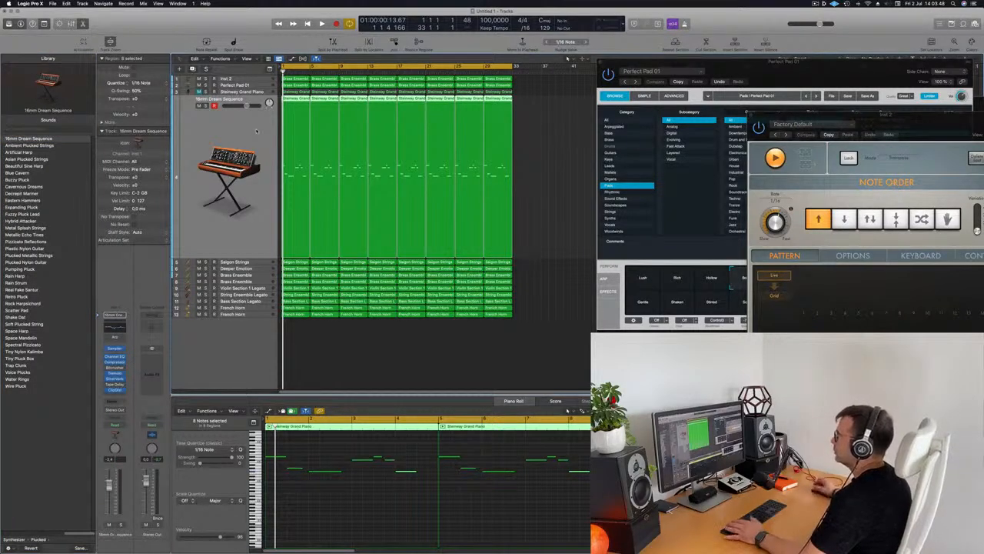
pyautogui.press('space')
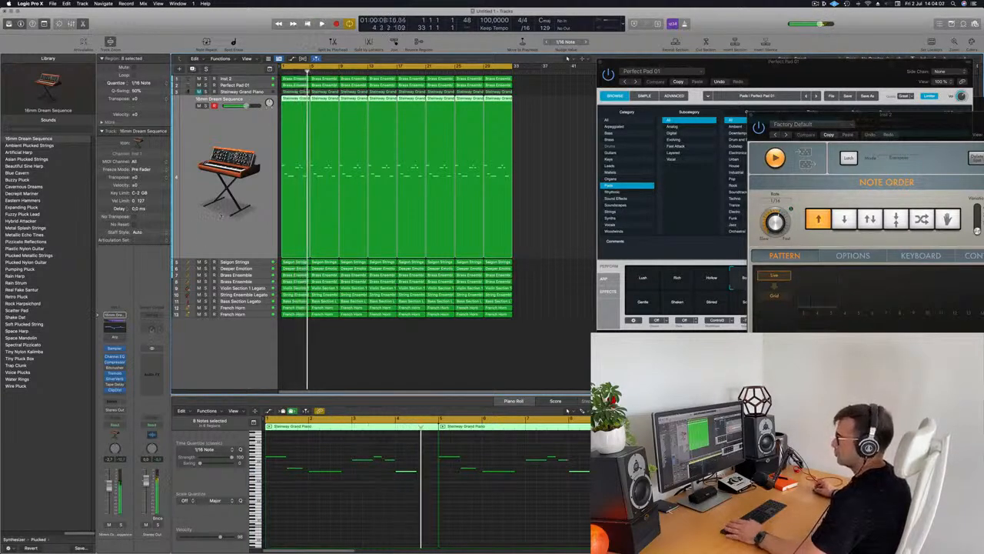
# Add sends to Bus 1 and Bus 2 on the 16mm Dream Sequence track and play the arrangement from the beginning
pyautogui.click(111, 400)
pyautogui.moveTo(112, 411)
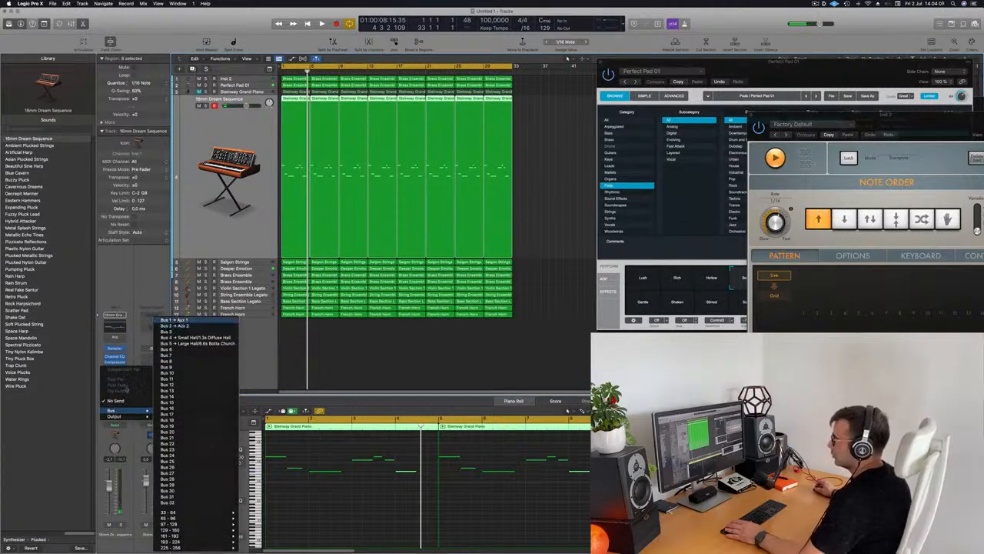
pyautogui.click(173, 320)
pyautogui.press('Return')
pyautogui.press('space')
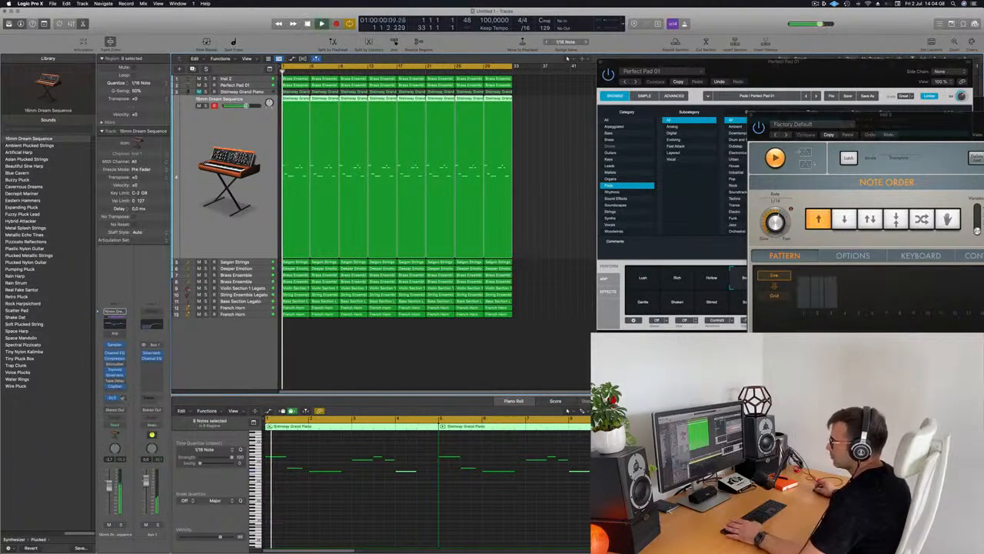
pyautogui.click(124, 398)
pyautogui.moveTo(142, 411)
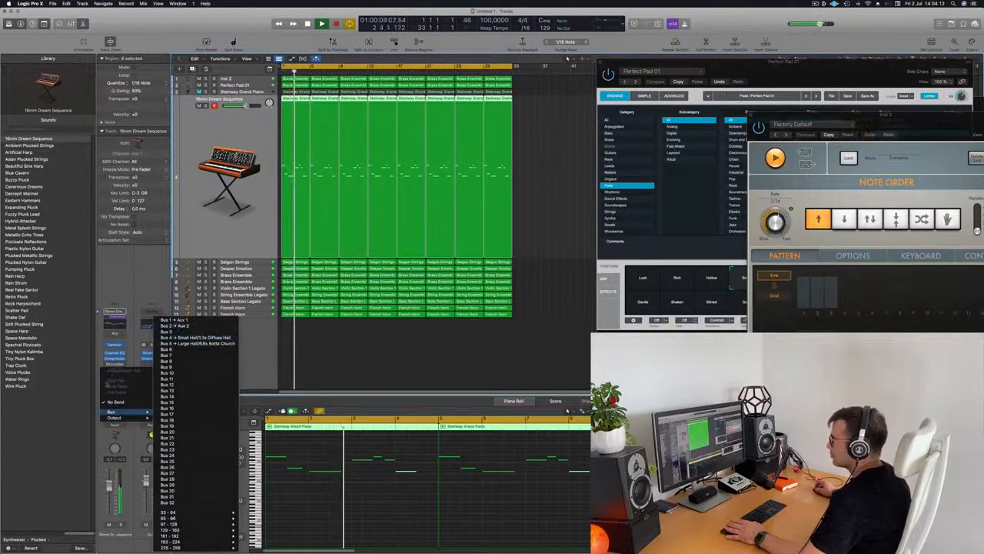
pyautogui.click(177, 325)
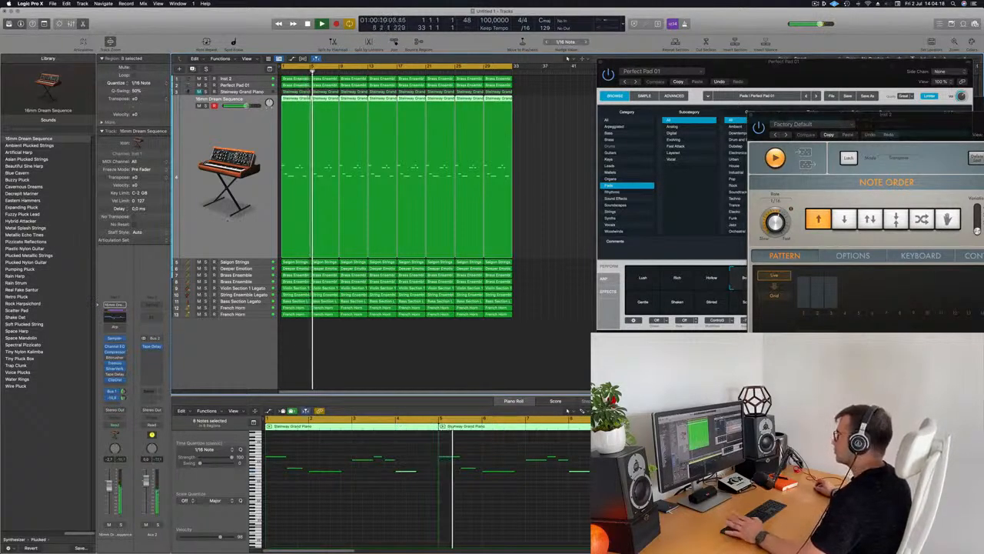
# Play the 16mm Dream Sequence track soloed from the beginning and return to the full mix
pyautogui.press('Return')
pyautogui.press('space')
pyautogui.press('Return')
pyautogui.press('s')
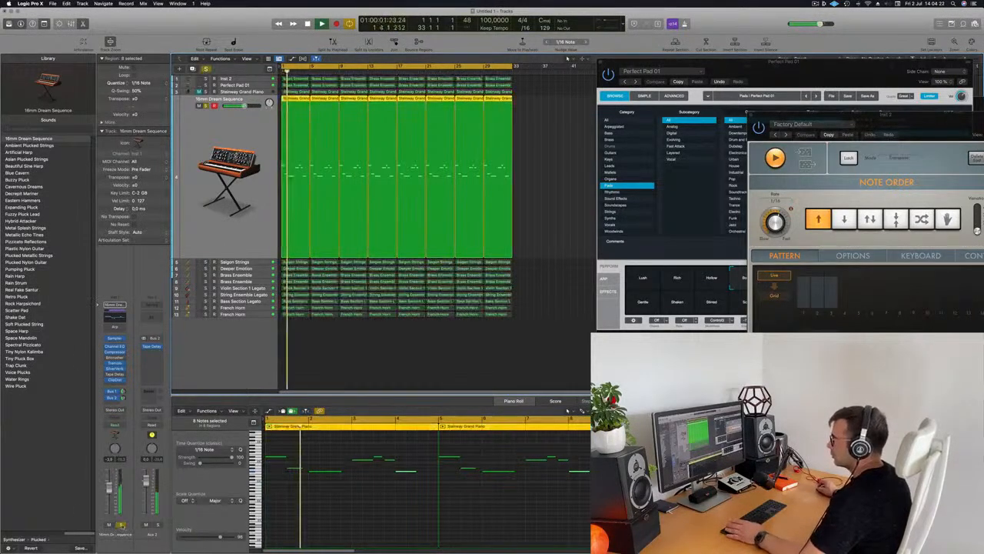
pyautogui.press('s')
pyautogui.press('Return')
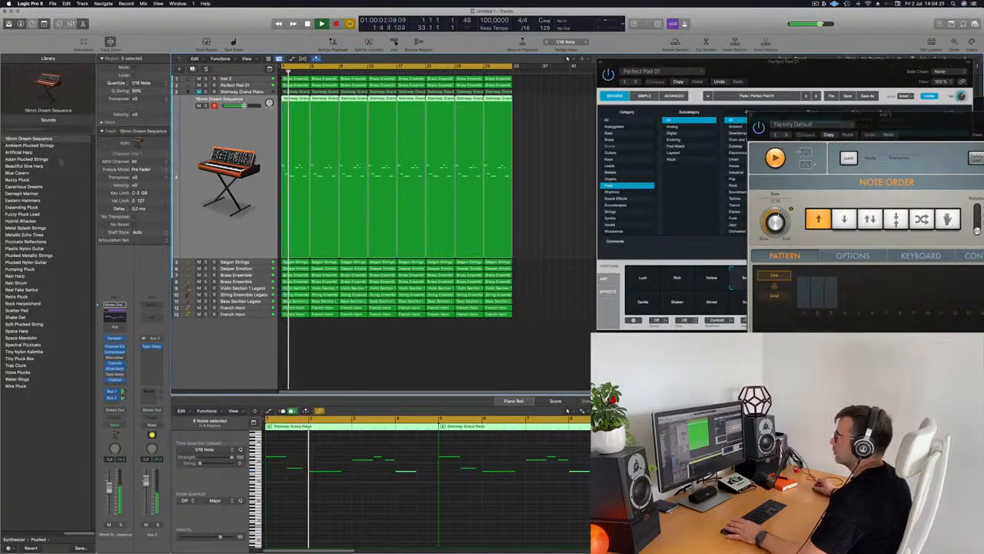
# Audition the Ambient Plucked Strings and Blue Cavern patches on the plucked melody track and reload 16mm Dream Sequence
pyautogui.click(31, 146)
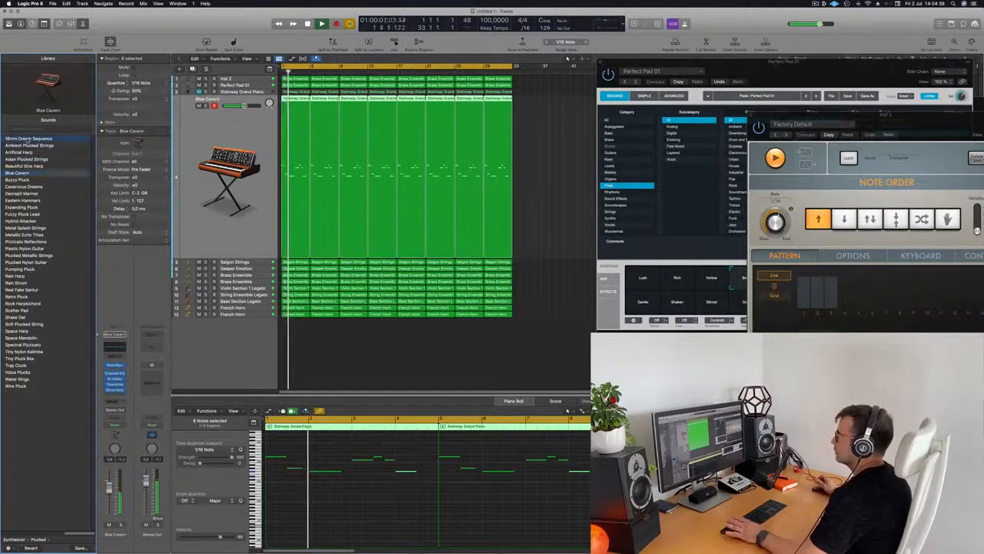
pyautogui.click(225, 238)
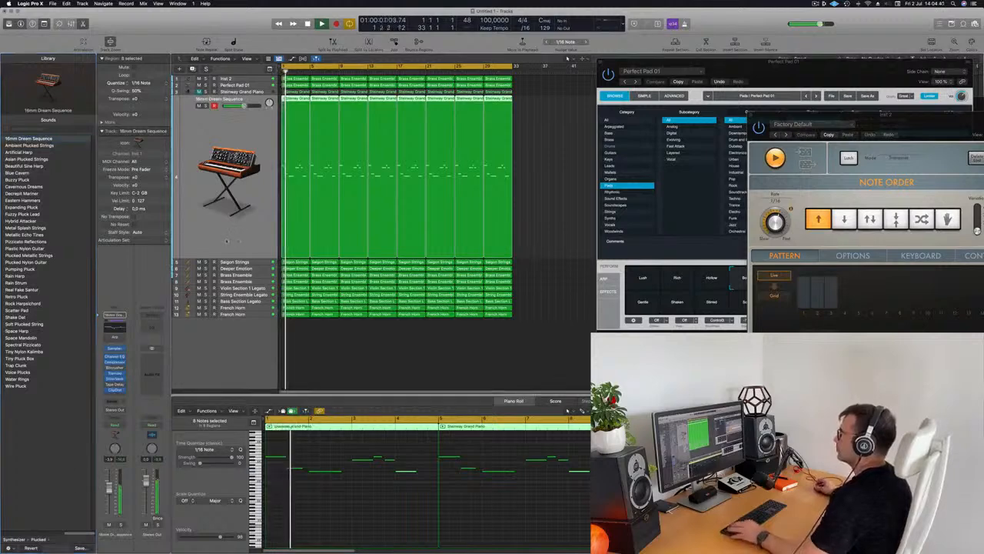
pyautogui.scroll(-3, 399, 375)
pyautogui.scroll(4, 399, 374)
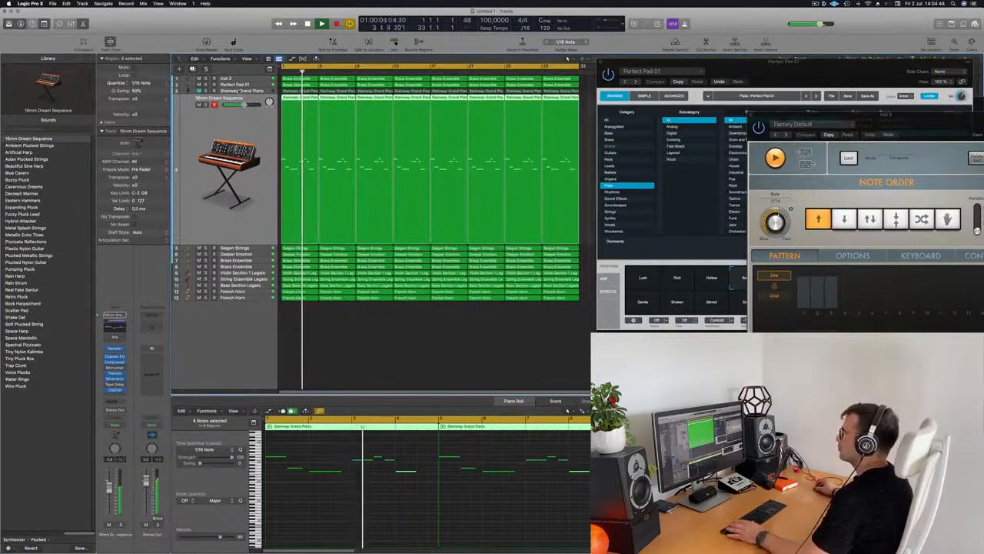
# Unmute the original Steinway Grand Piano track, play the arrangement from the beginning and reselect the 16mm Dream Sequence track
pyautogui.click(231, 91)
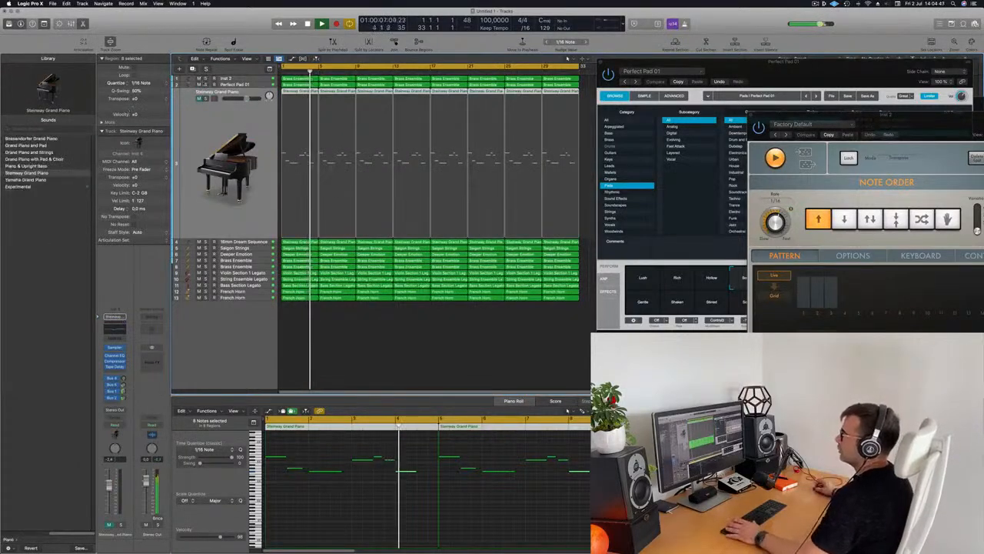
pyautogui.click(199, 98)
pyautogui.press('Return')
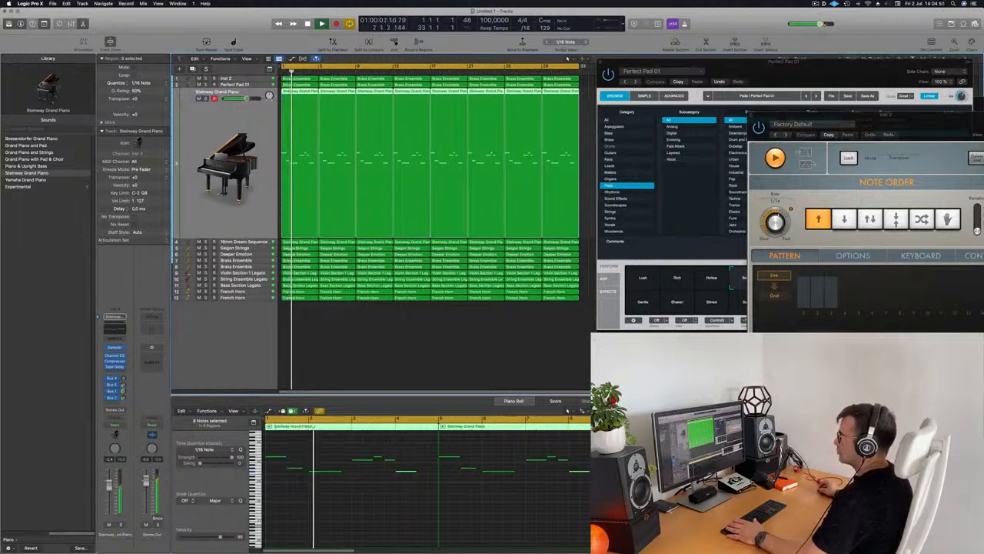
pyautogui.click(248, 241)
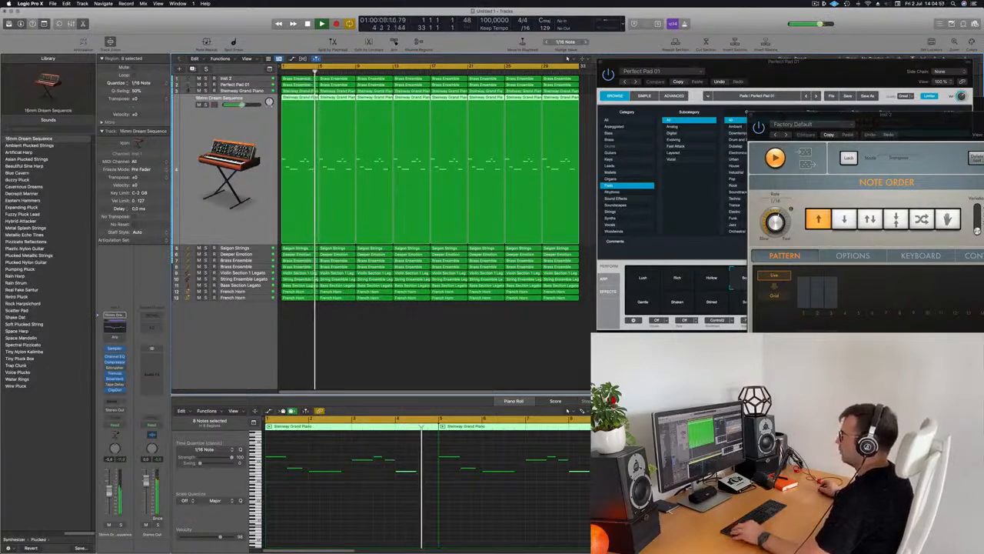
pyautogui.scroll(-2, 310, 368)
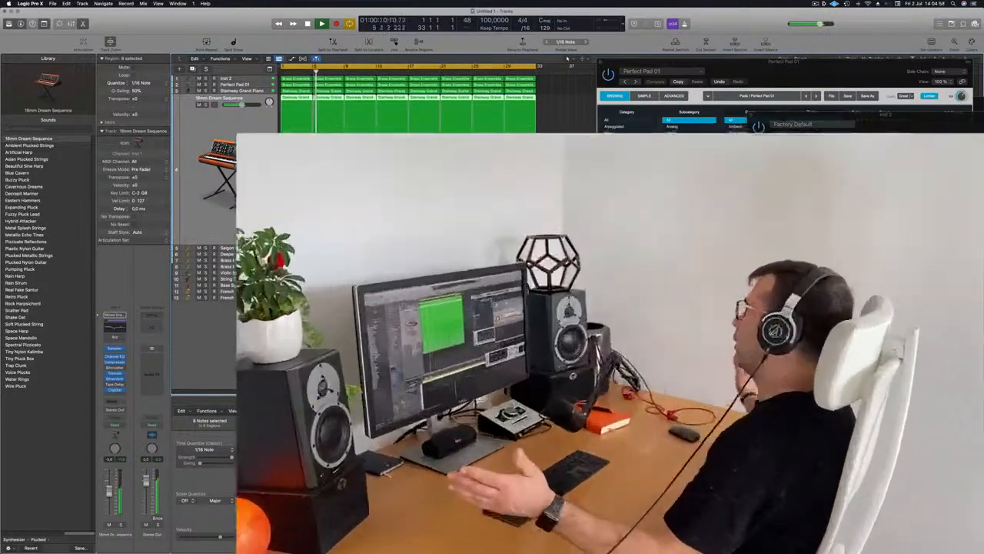